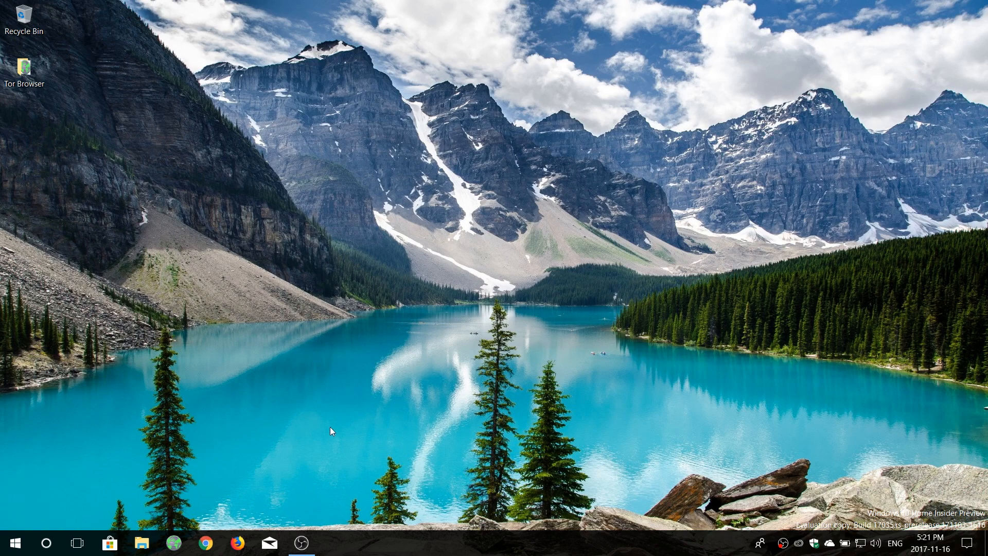
# Check the CPU and memory performance graphs in Task Manager, then close it
pyautogui.rightClick(652, 548)
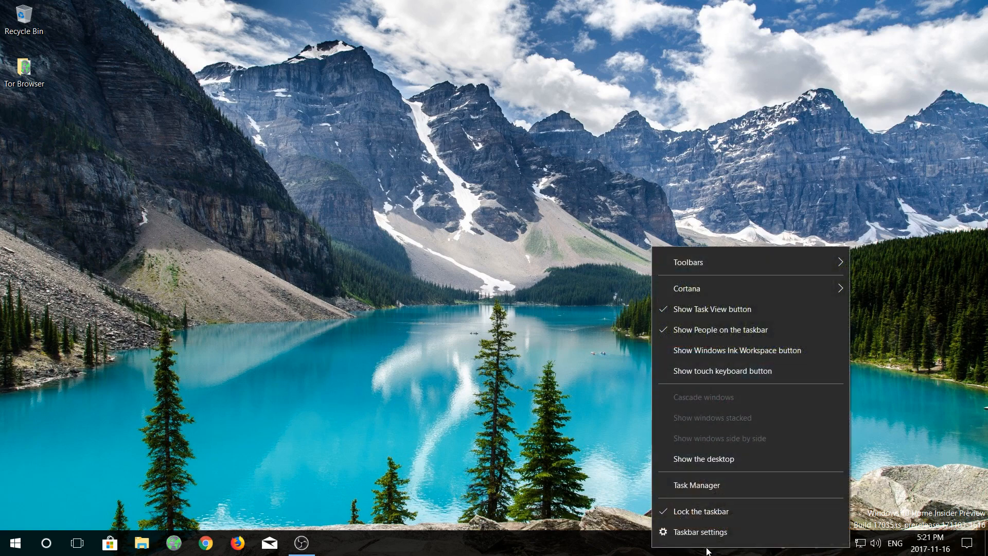
pyautogui.click(717, 489)
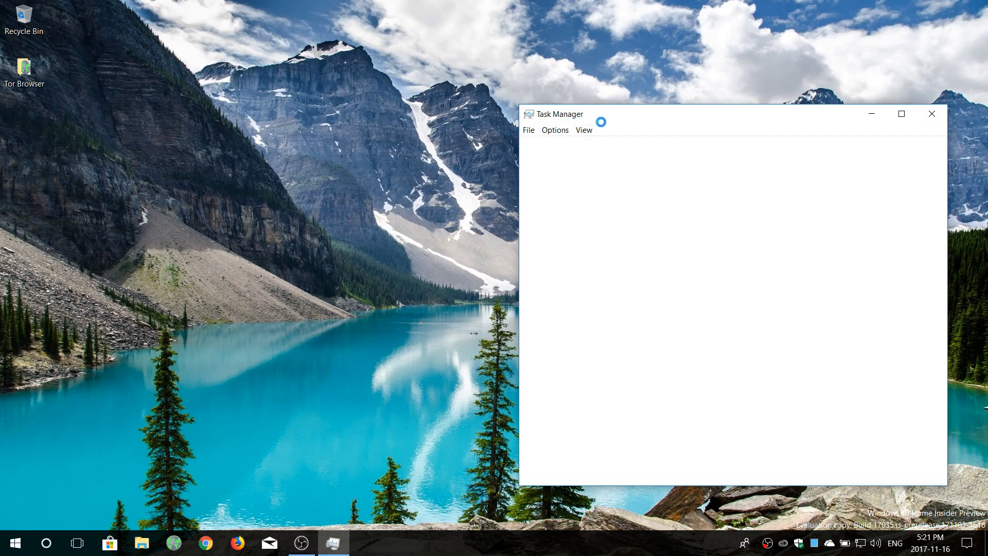
pyautogui.click(583, 146)
pyautogui.moveTo(743, 126); pyautogui.dragTo(714, 92)
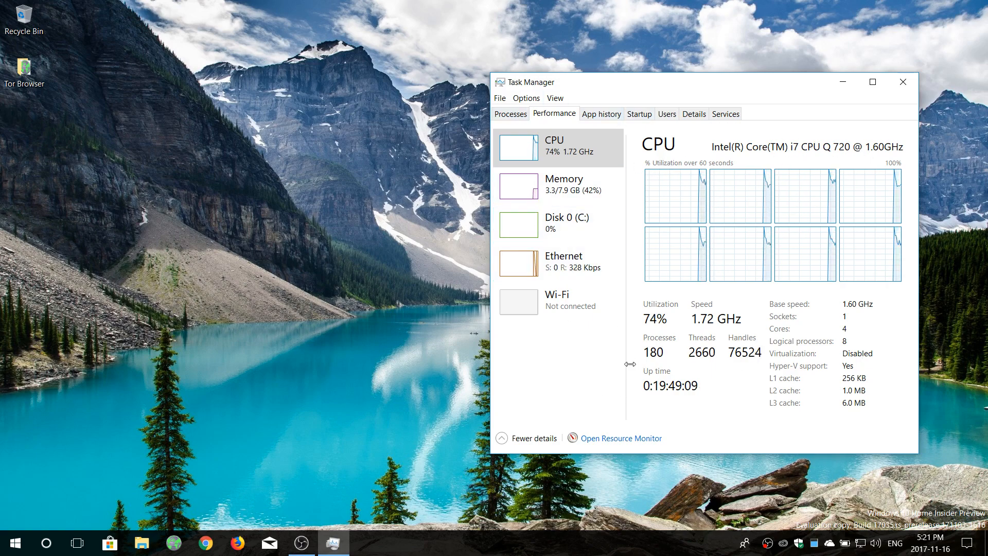
pyautogui.click(566, 186)
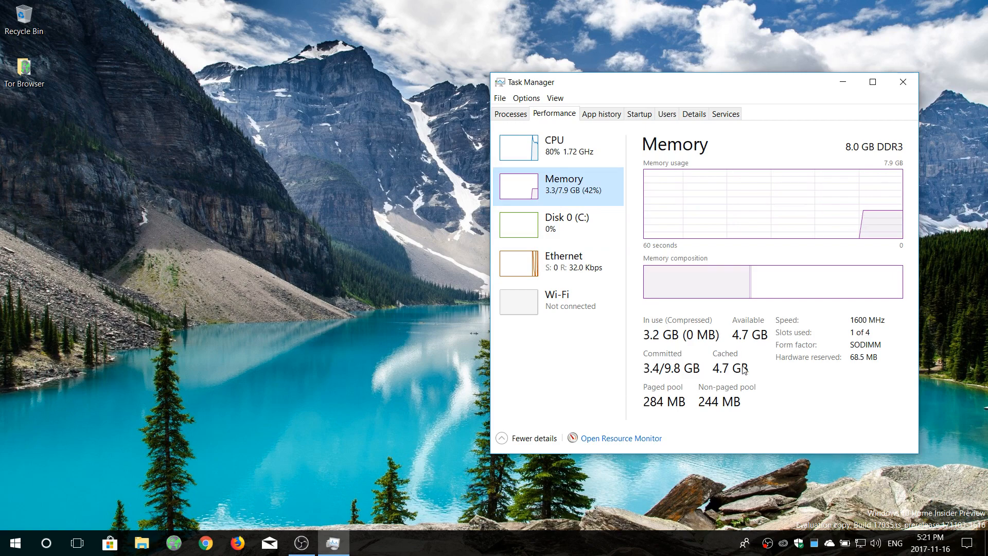
pyautogui.click(596, 150)
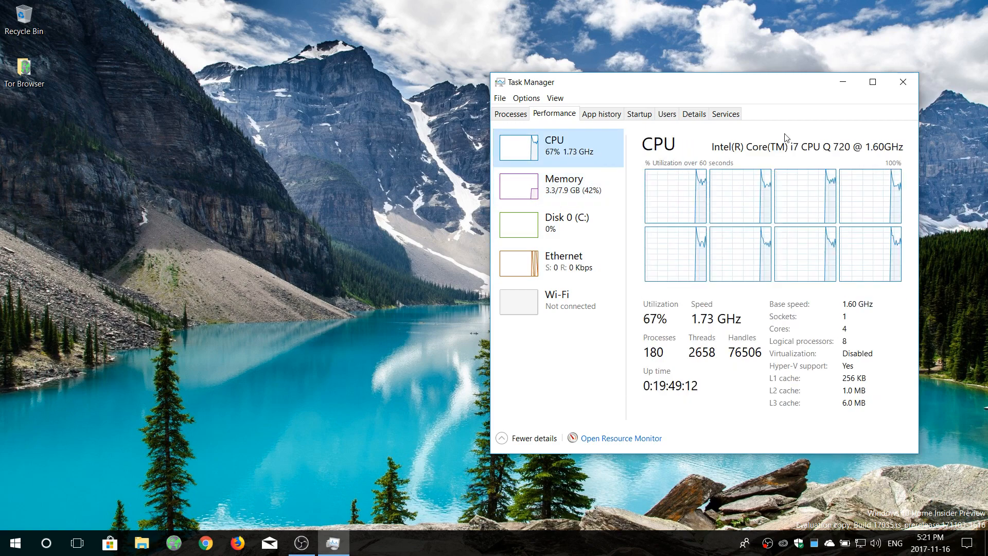
pyautogui.click(909, 89)
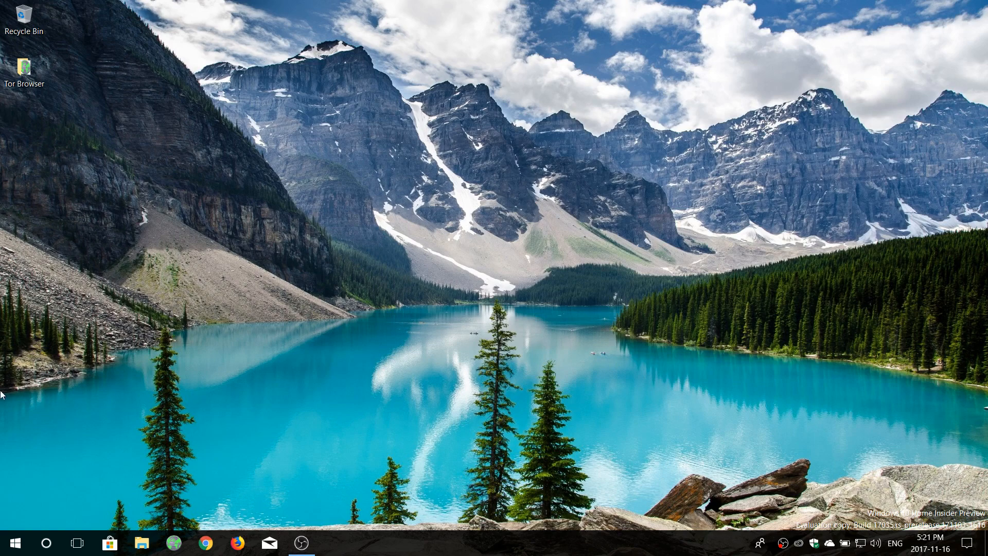
# Launch Remote Desktop Connection from the Start menu's Windows Accessories group
pyautogui.click(15, 542)
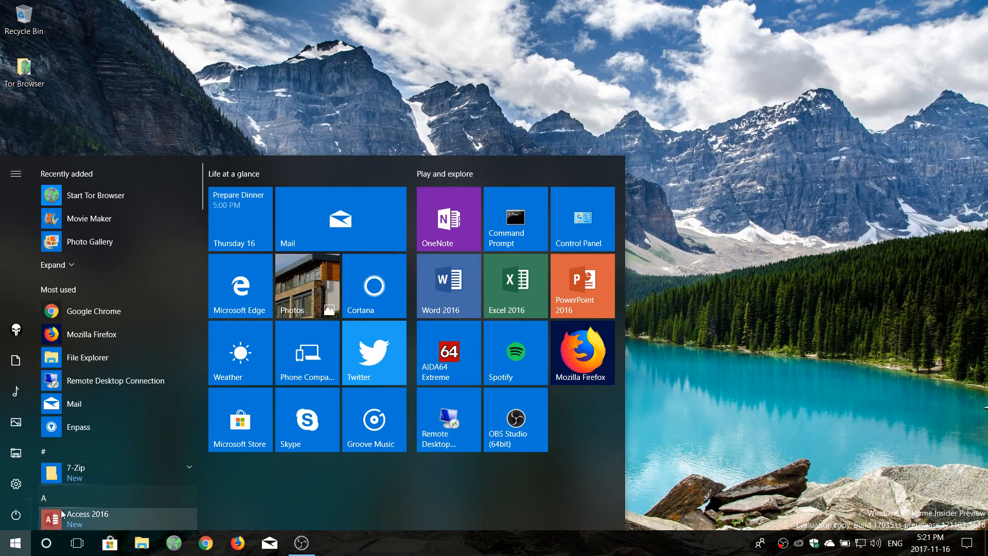
pyautogui.scroll(-15, 135, 415)
pyautogui.scroll(-15, 138, 416)
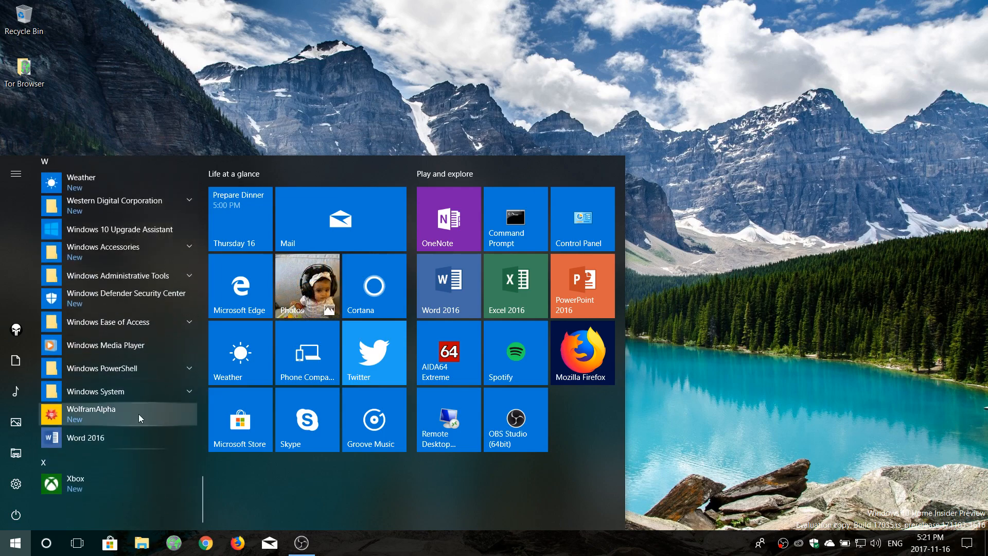
pyautogui.click(140, 393)
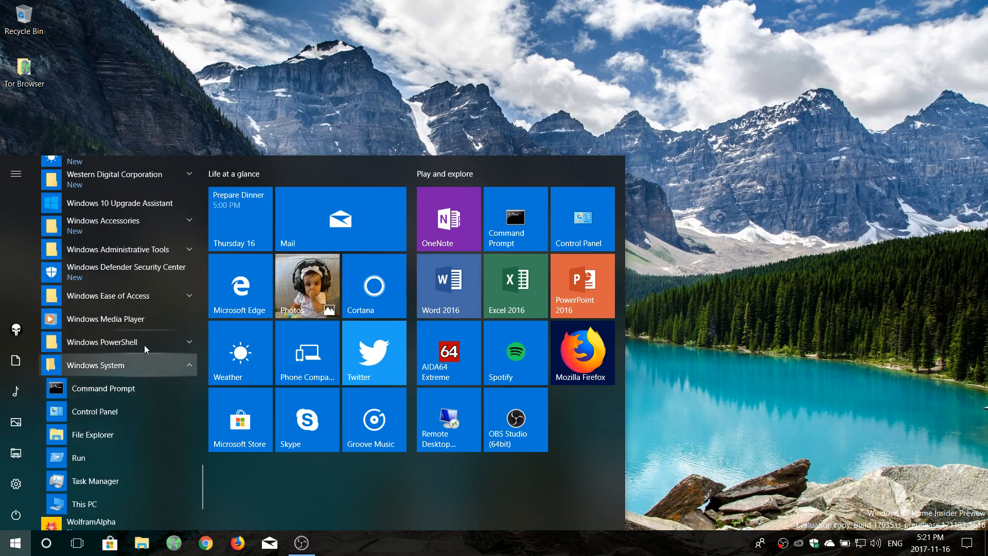
pyautogui.scroll(1, 143, 331)
pyautogui.click(141, 273)
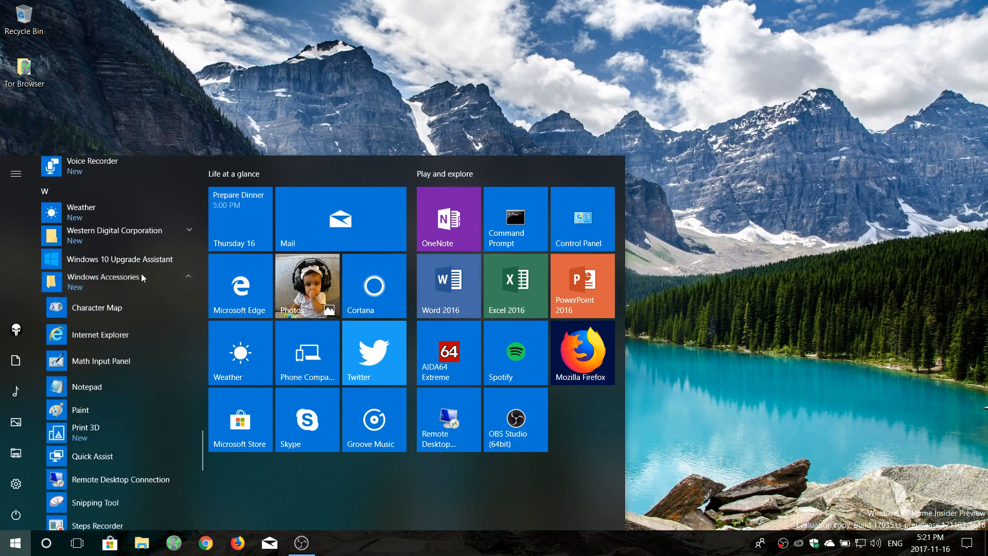
pyautogui.scroll(-1, 134, 417)
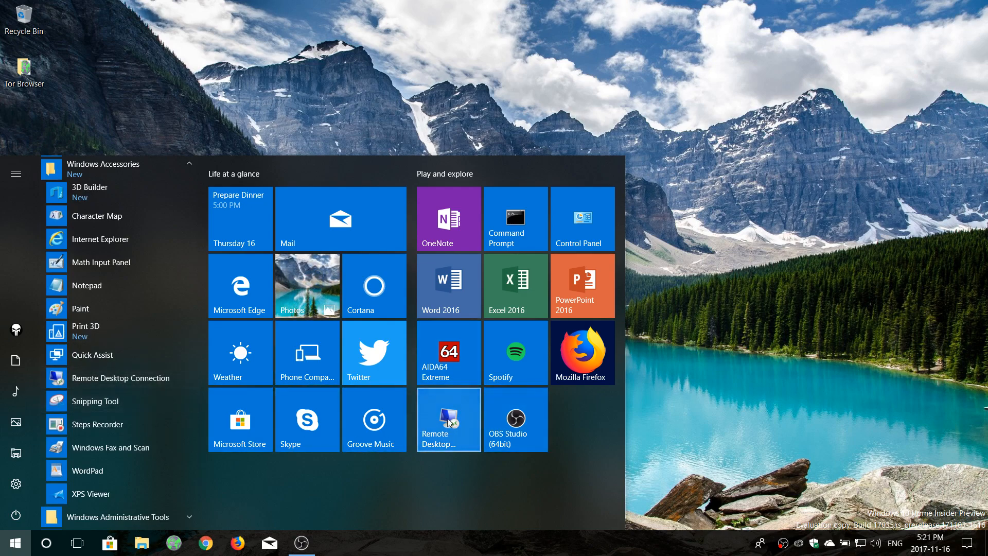
pyautogui.click(125, 382)
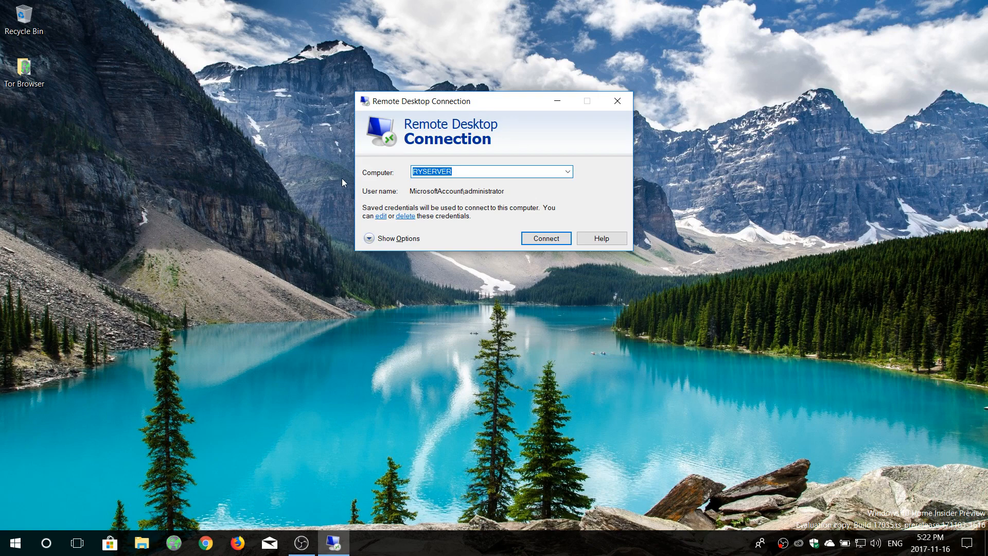
# Review the Advanced, Experience, Local Resources and General options, then connect to RYSERVER
pyautogui.click(369, 238)
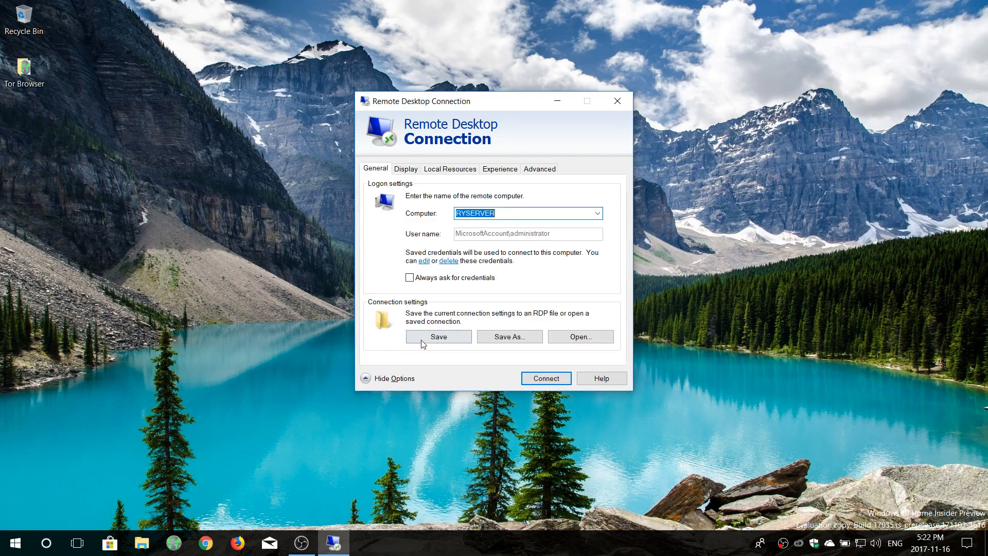
pyautogui.click(539, 170)
pyautogui.click(510, 171)
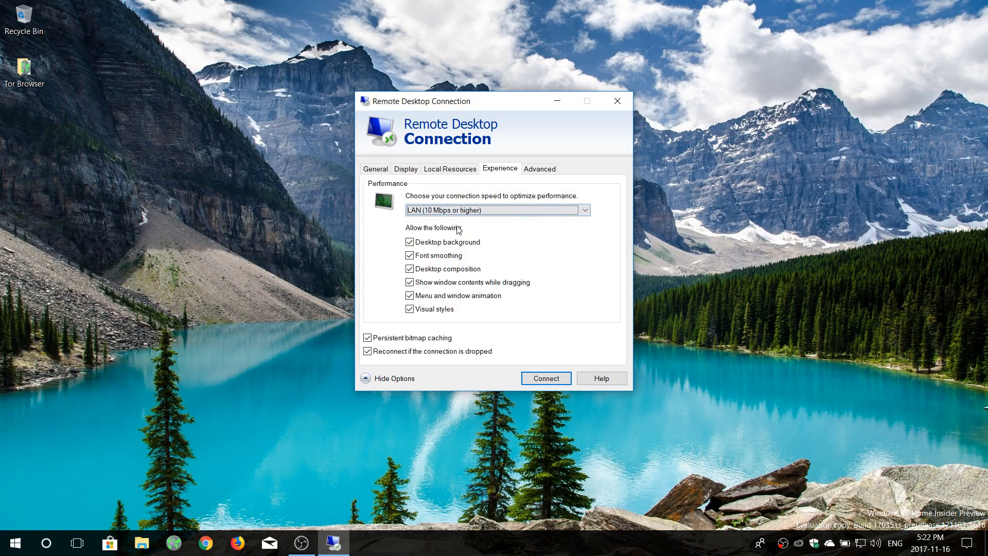
pyautogui.click(447, 170)
pyautogui.click(376, 170)
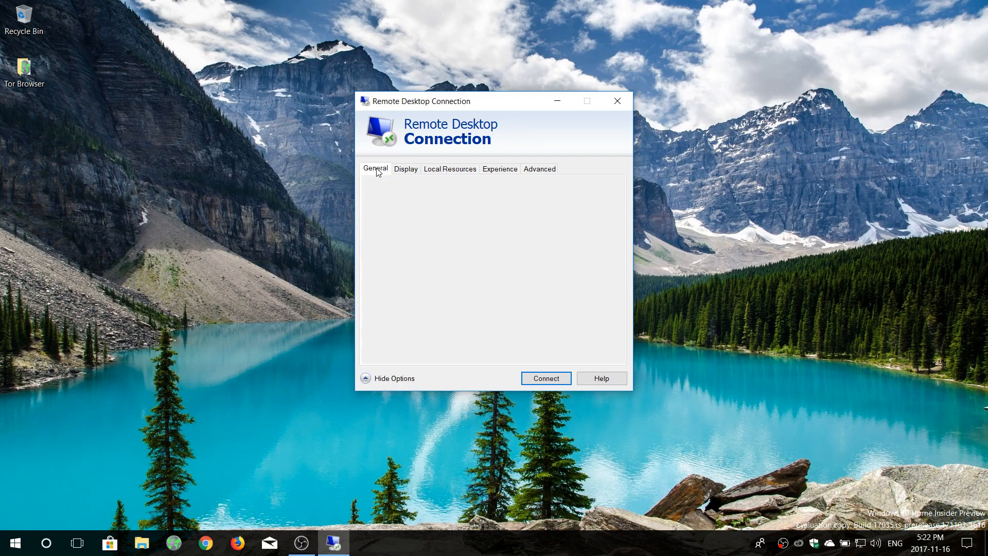
pyautogui.click(365, 378)
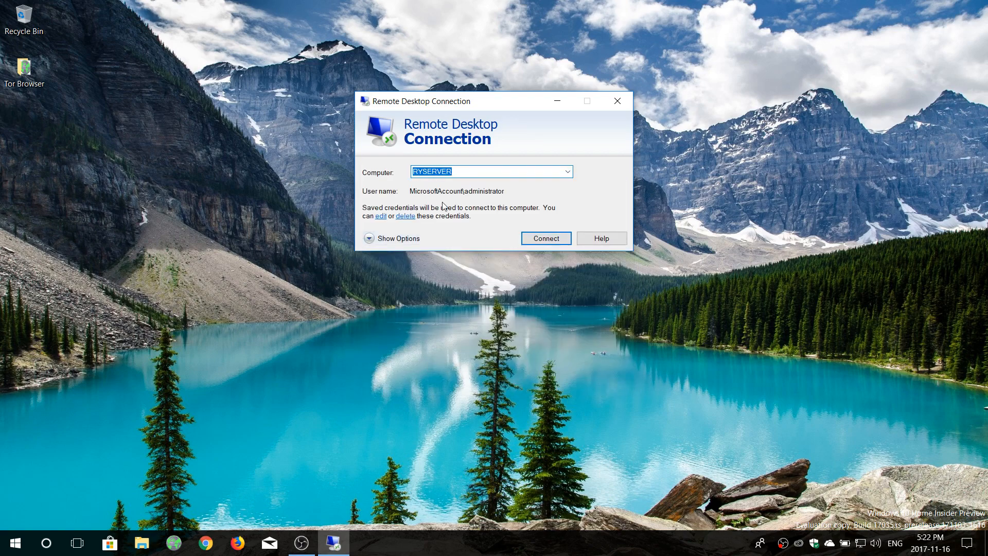
pyautogui.click(550, 242)
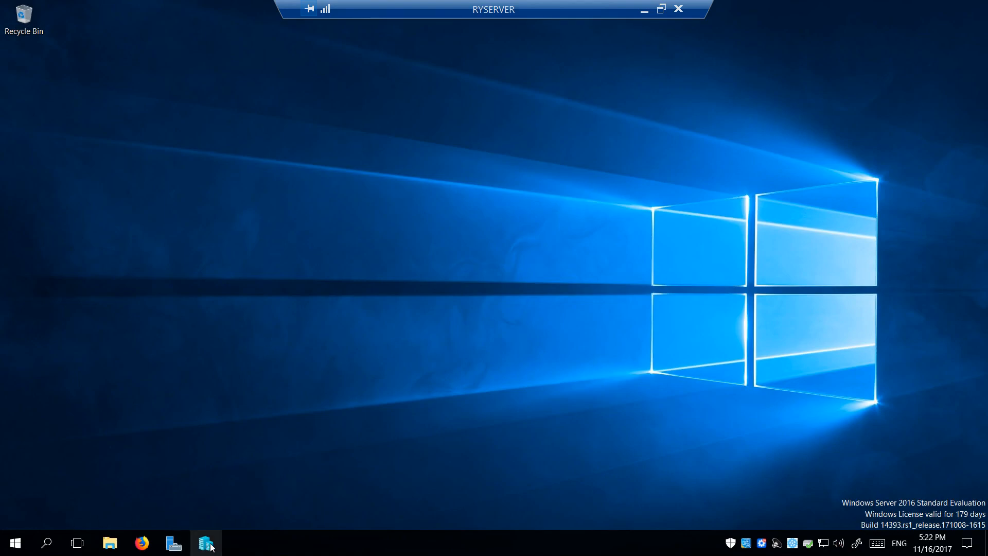
# Bring up Server Manager on RYSERVER and move from the Hyper-V page to Local Server
pyautogui.click(173, 543)
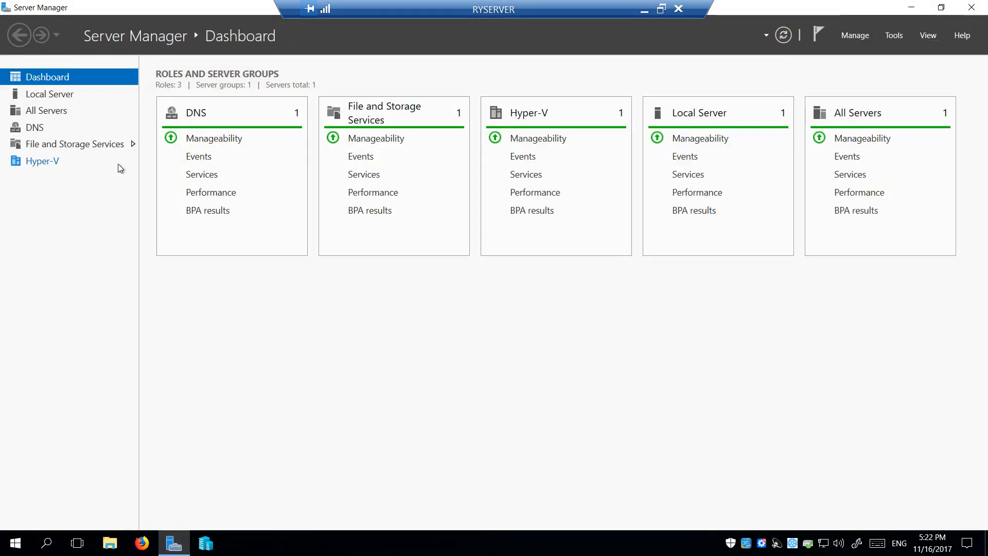
pyautogui.click(915, 8)
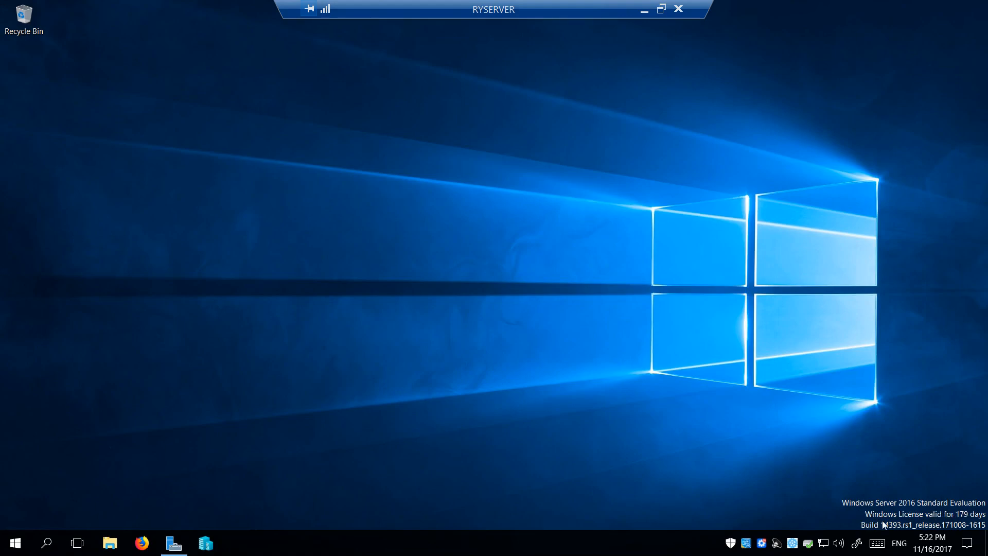
pyautogui.click(174, 543)
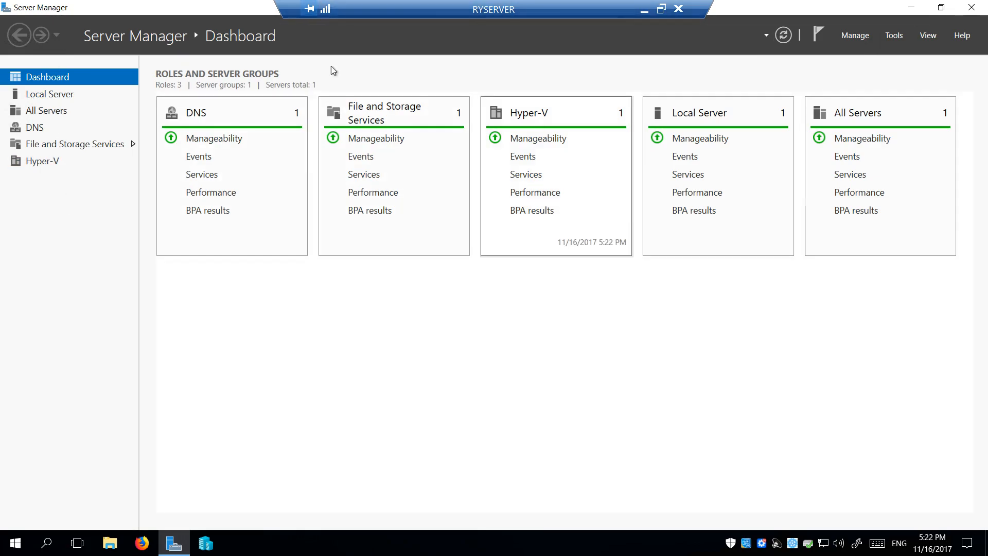
pyautogui.click(50, 160)
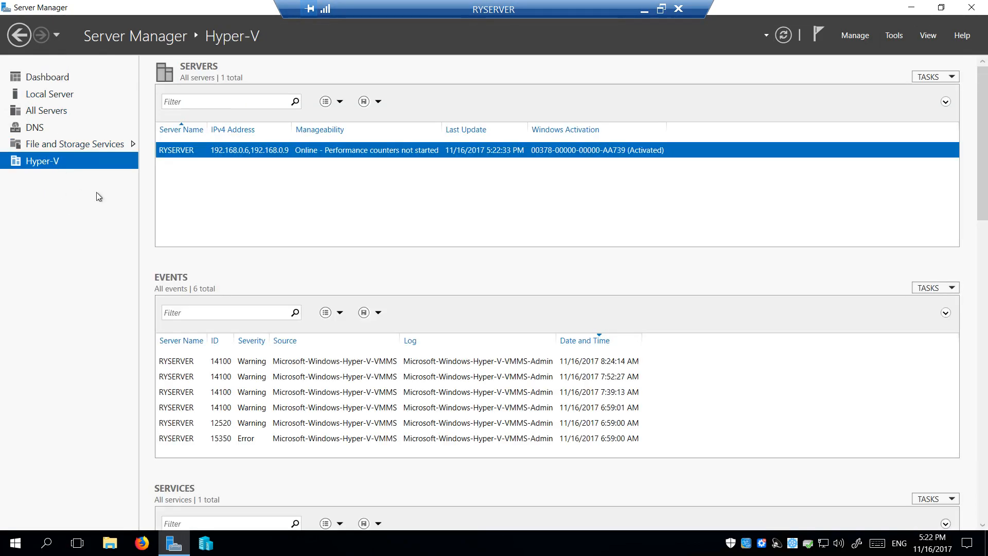
pyautogui.click(55, 94)
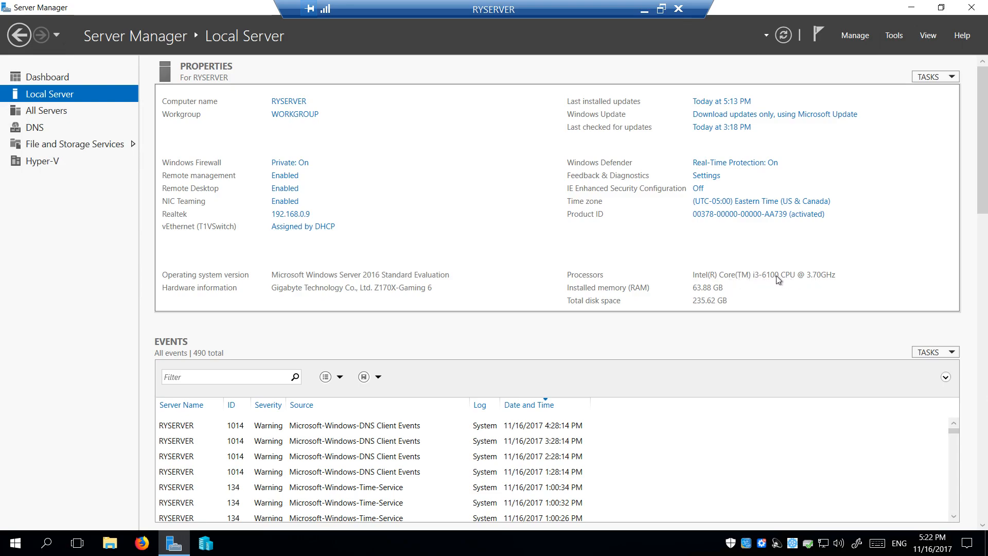
pyautogui.click(675, 547)
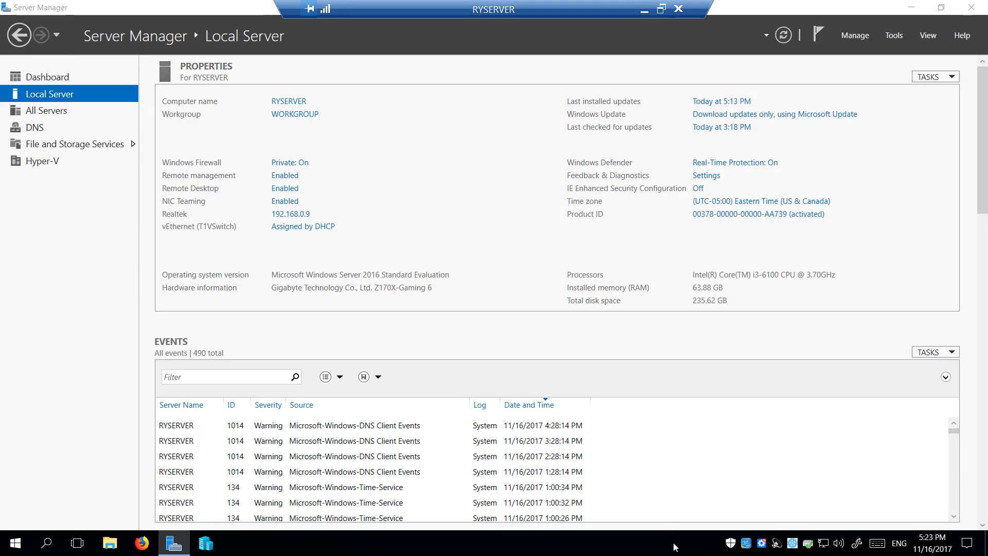
pyautogui.rightClick(675, 546)
pyautogui.click(720, 479)
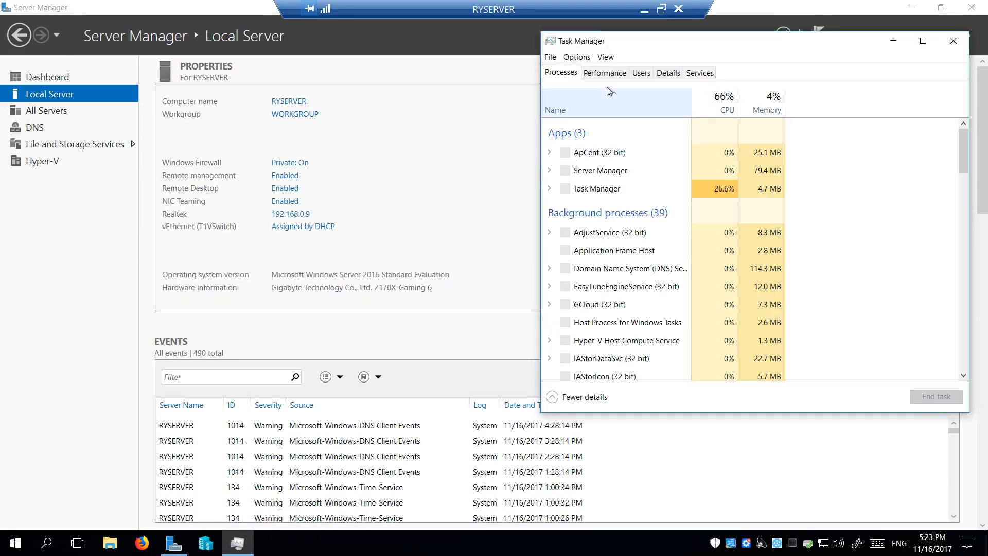
pyautogui.click(602, 72)
pyautogui.moveTo(665, 56); pyautogui.dragTo(538, 94)
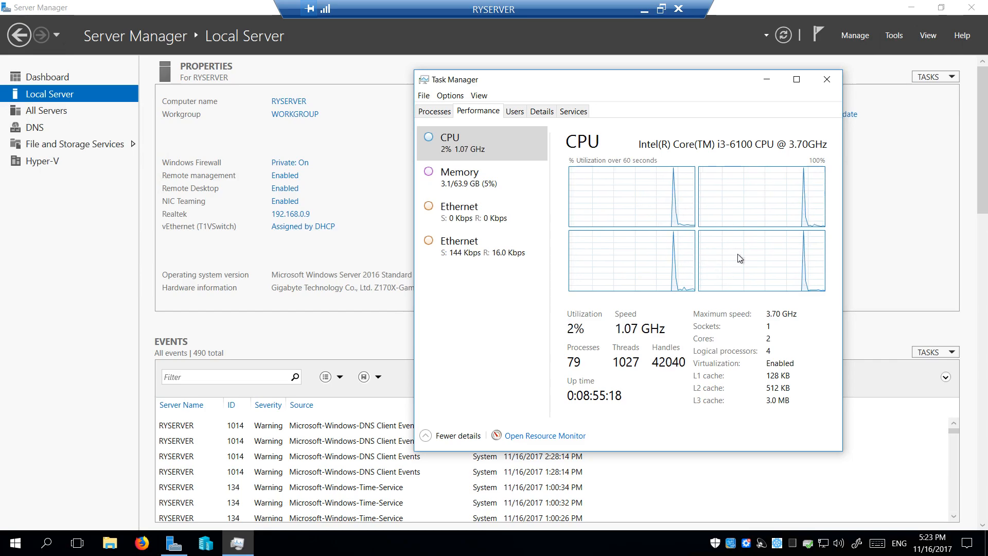
pyautogui.click(484, 188)
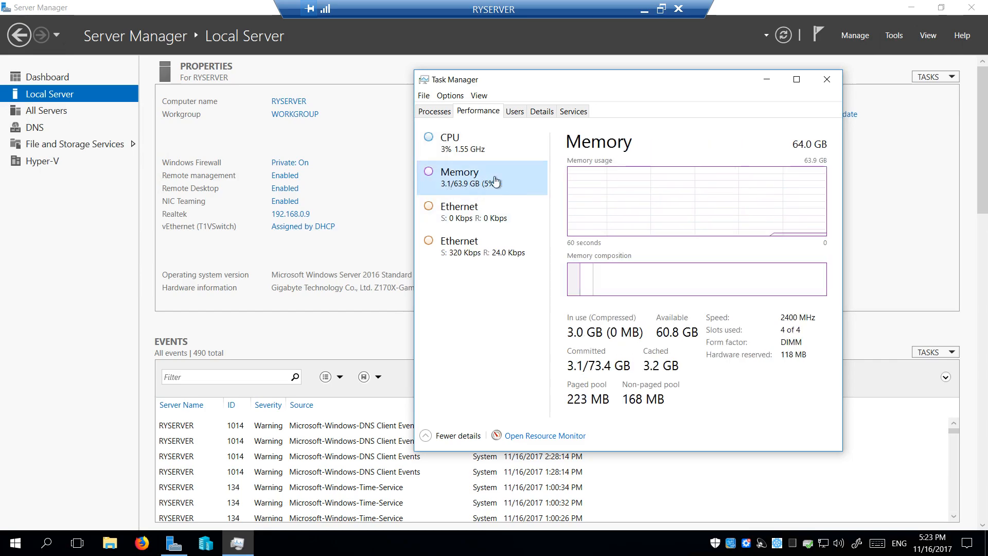
pyautogui.click(479, 148)
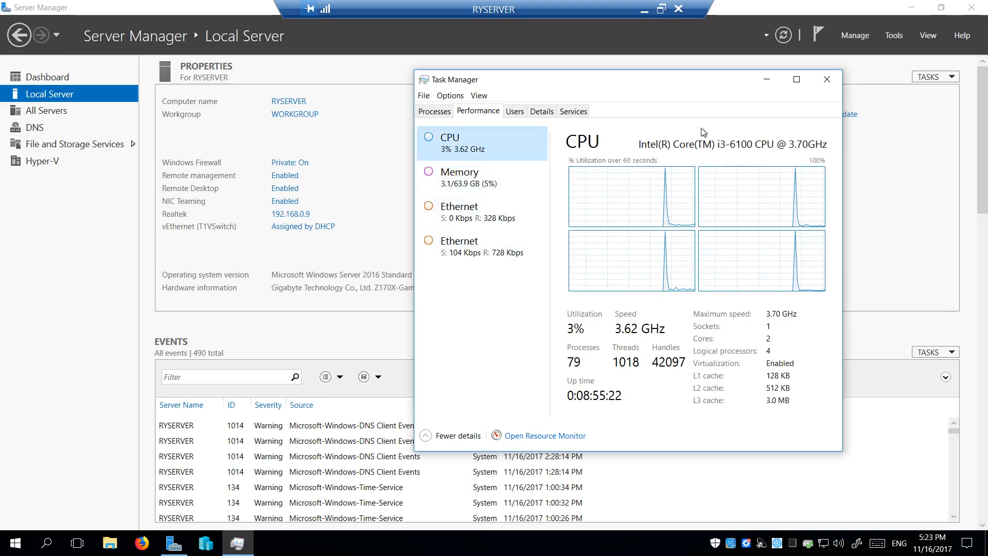
pyautogui.click(827, 81)
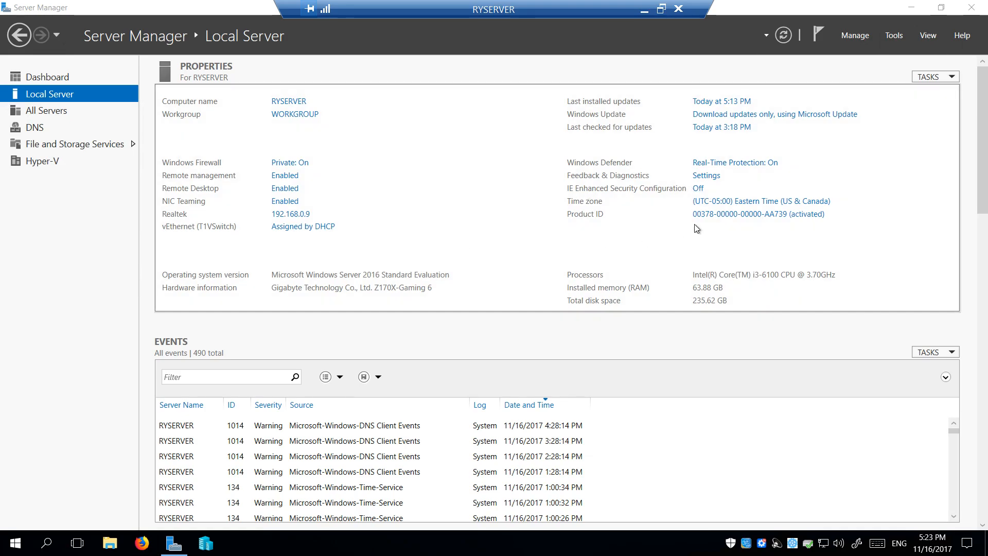
# Confirm the (UTC-05:00) Eastern Time zone and set IE Enhanced Security Off for Administrators
pyautogui.click(750, 202)
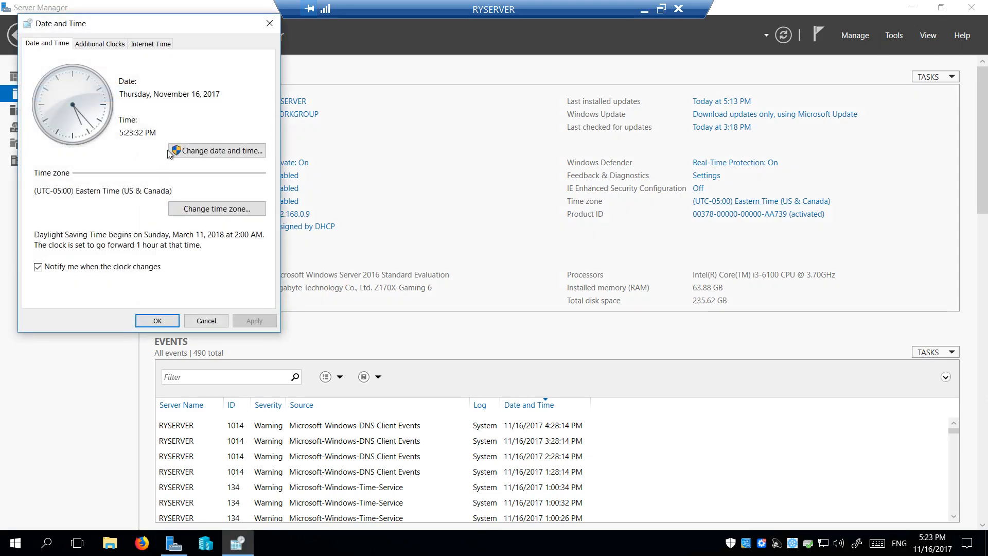
pyautogui.click(209, 209)
pyautogui.press('Return')
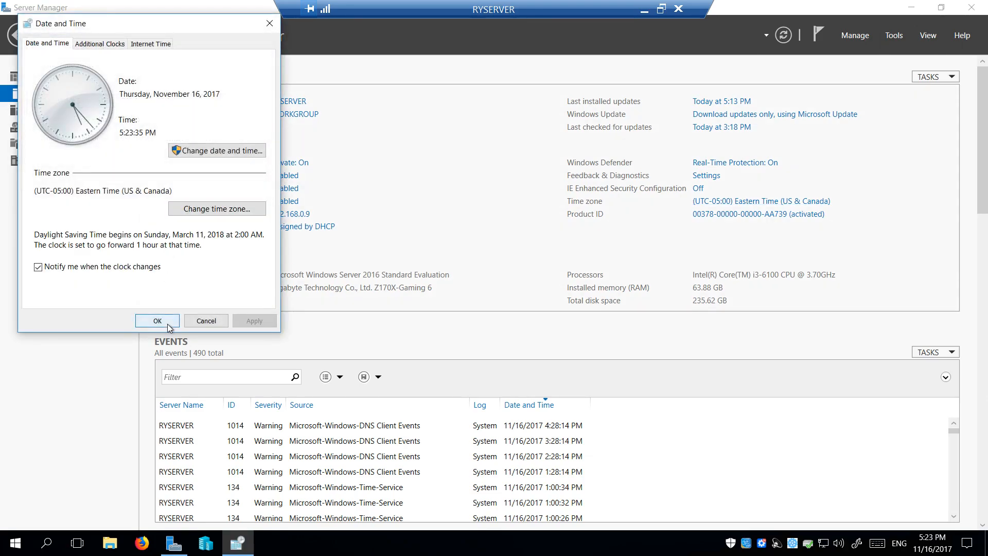
pyautogui.click(168, 323)
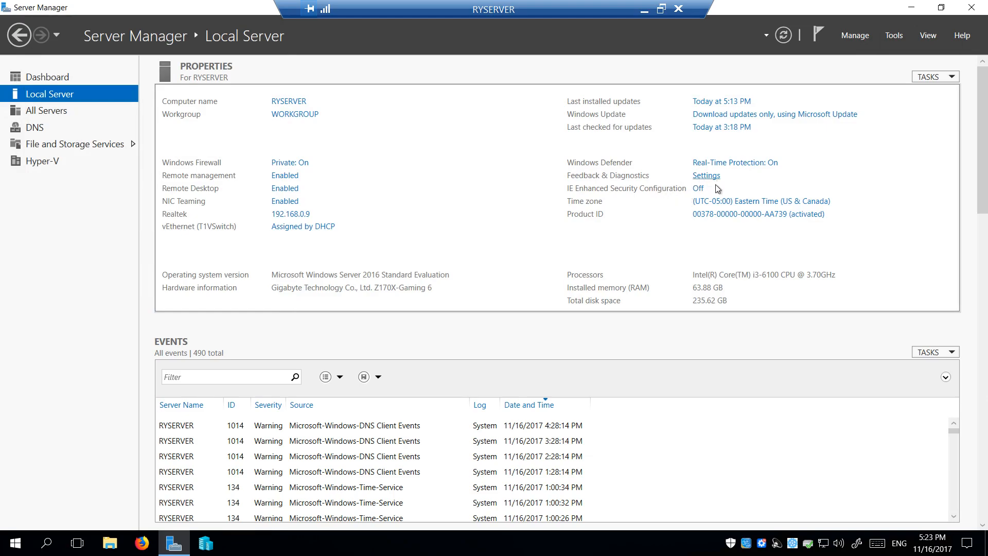
pyautogui.click(699, 189)
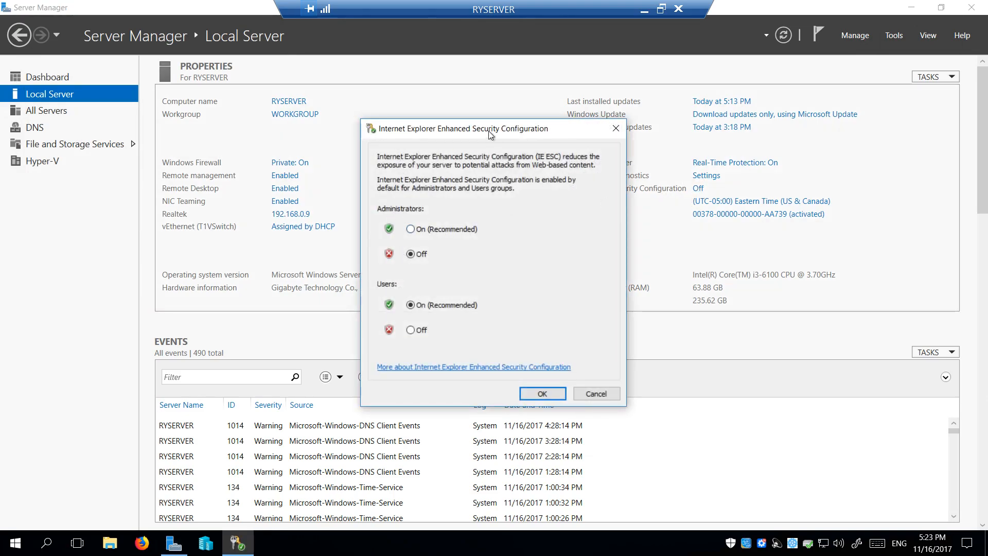
pyautogui.click(548, 390)
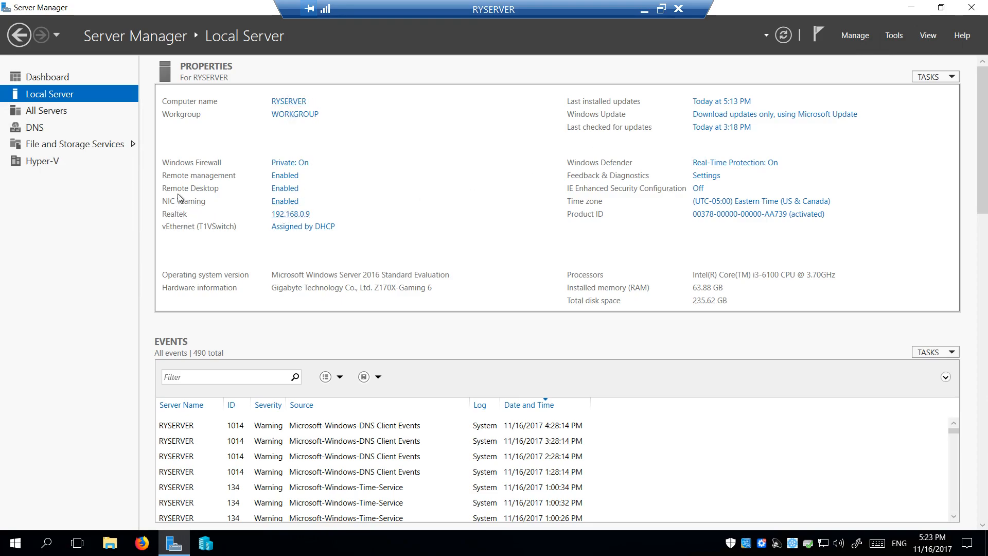
pyautogui.click(294, 189)
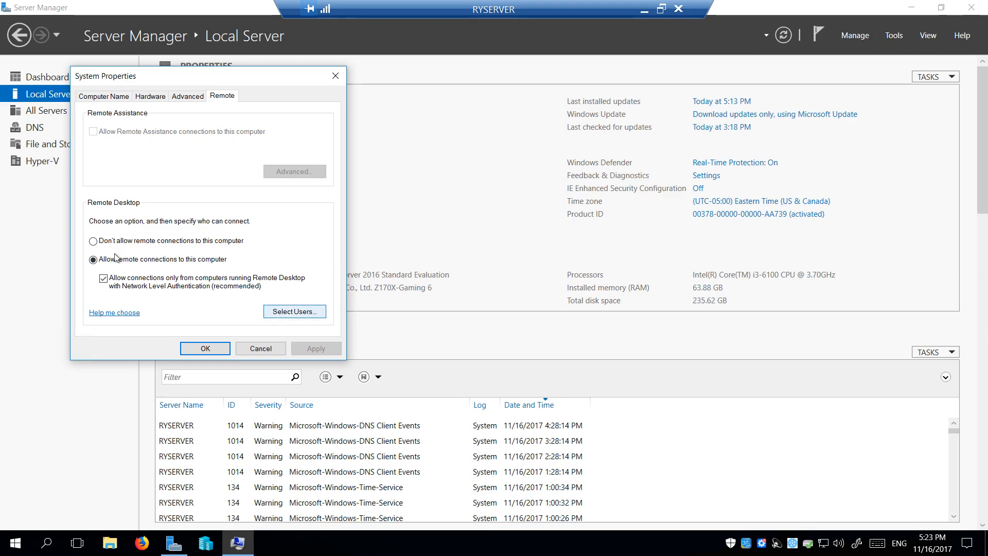
pyautogui.click(307, 314)
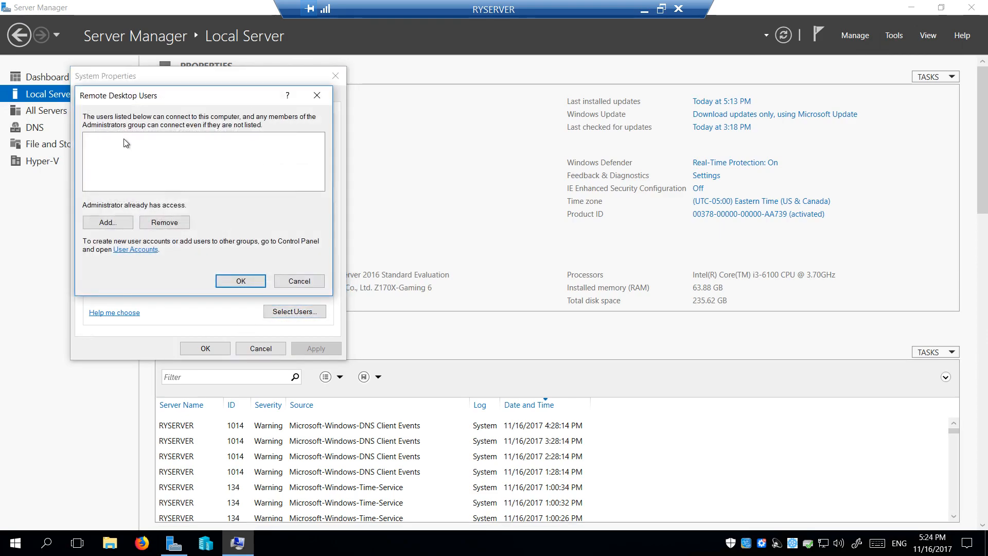
pyautogui.click(299, 280)
pyautogui.click(260, 349)
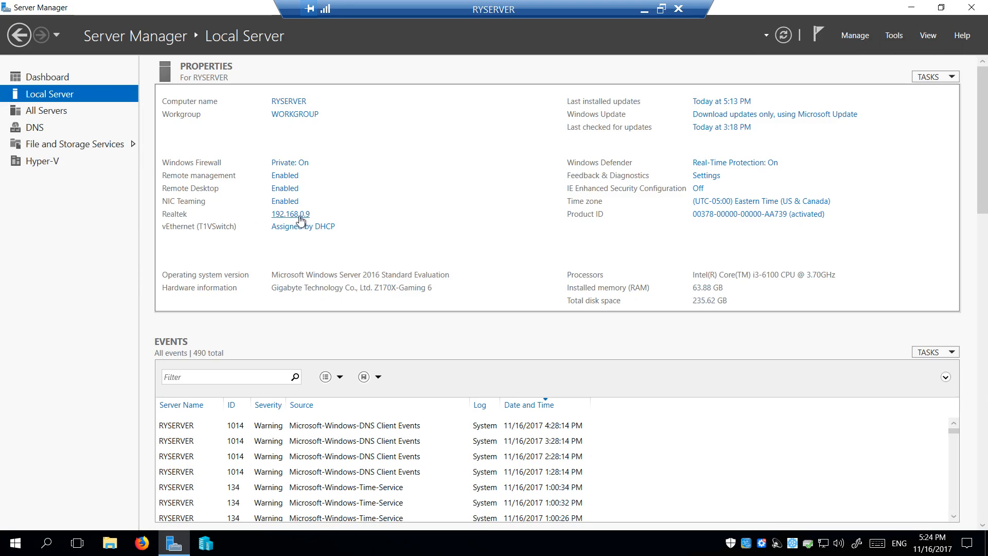
pyautogui.click(301, 219)
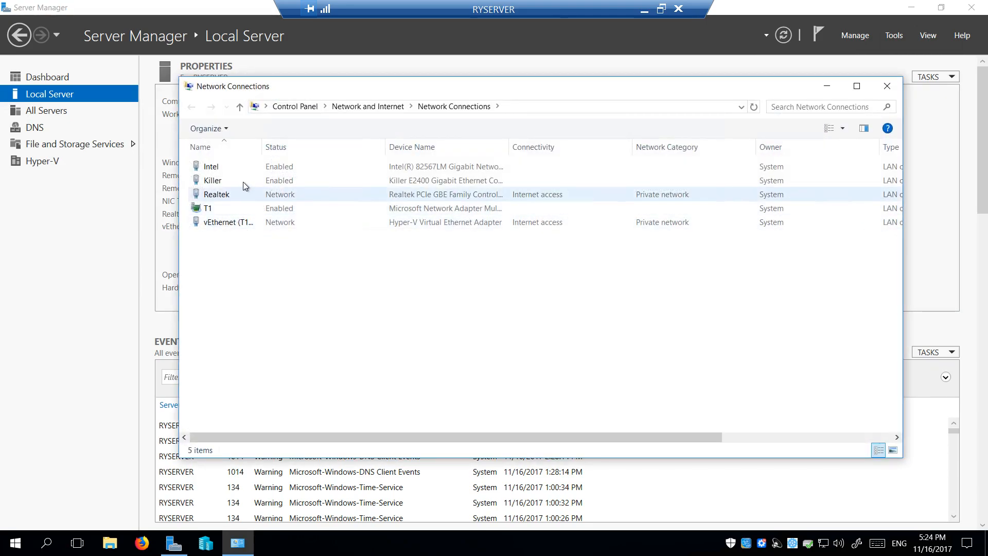
pyautogui.click(427, 168)
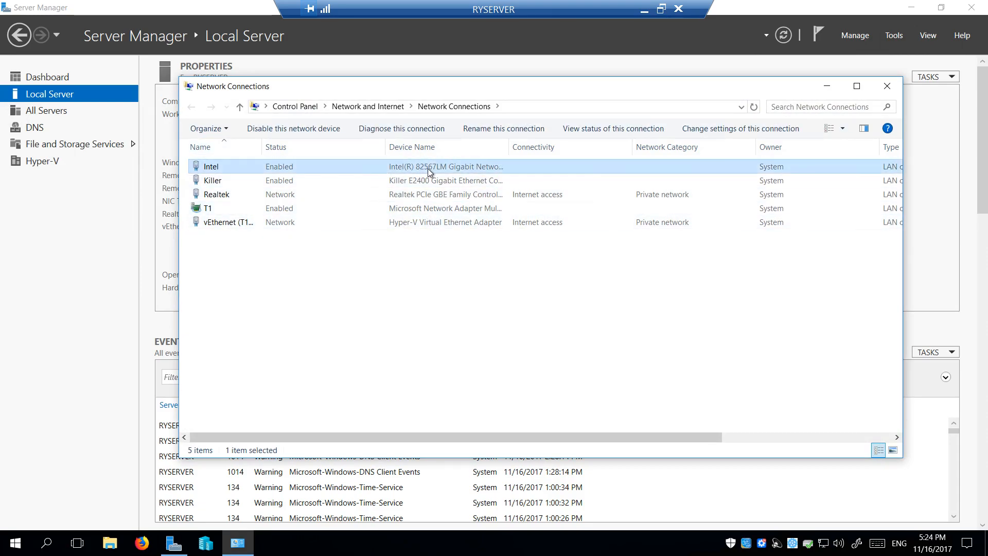
pyautogui.click(424, 184)
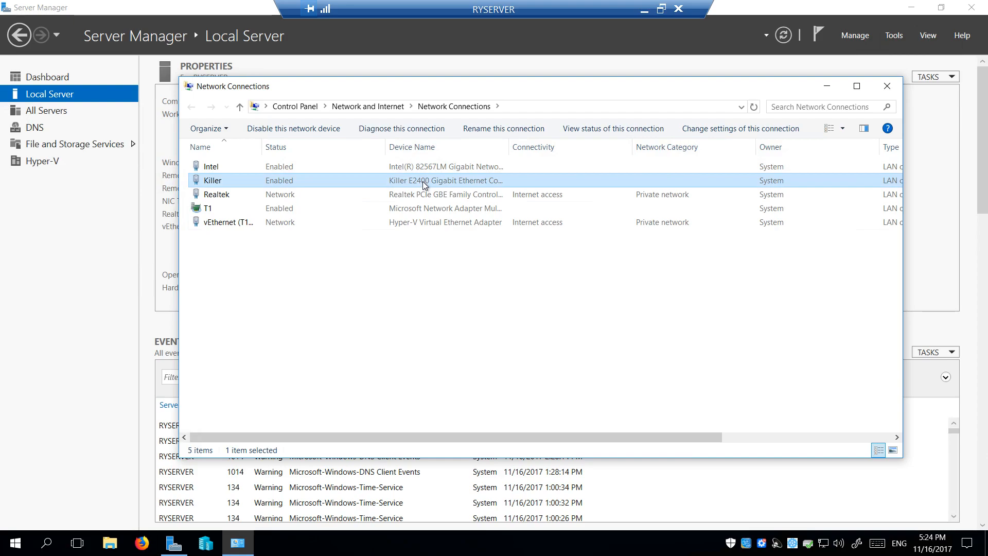
pyautogui.click(446, 195)
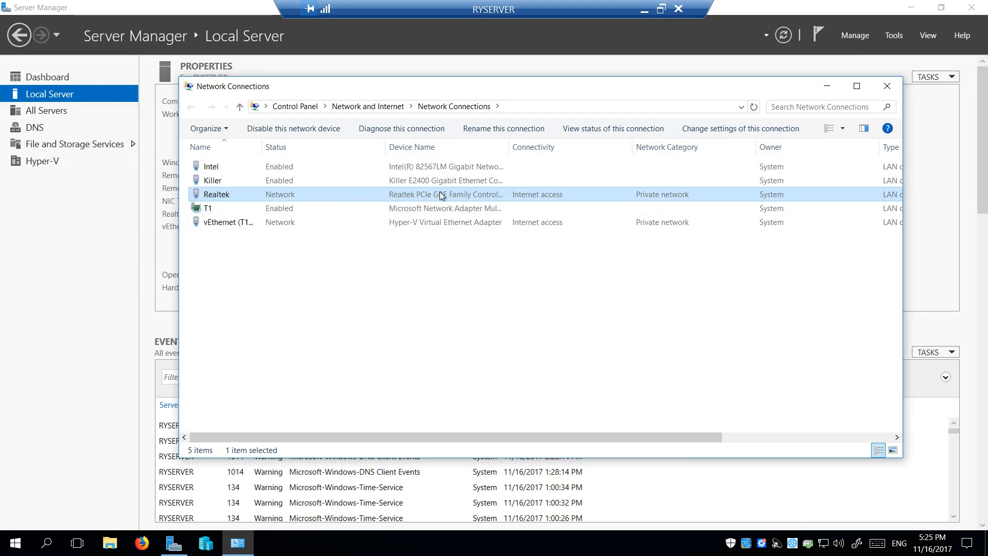
pyautogui.doubleClick(225, 199)
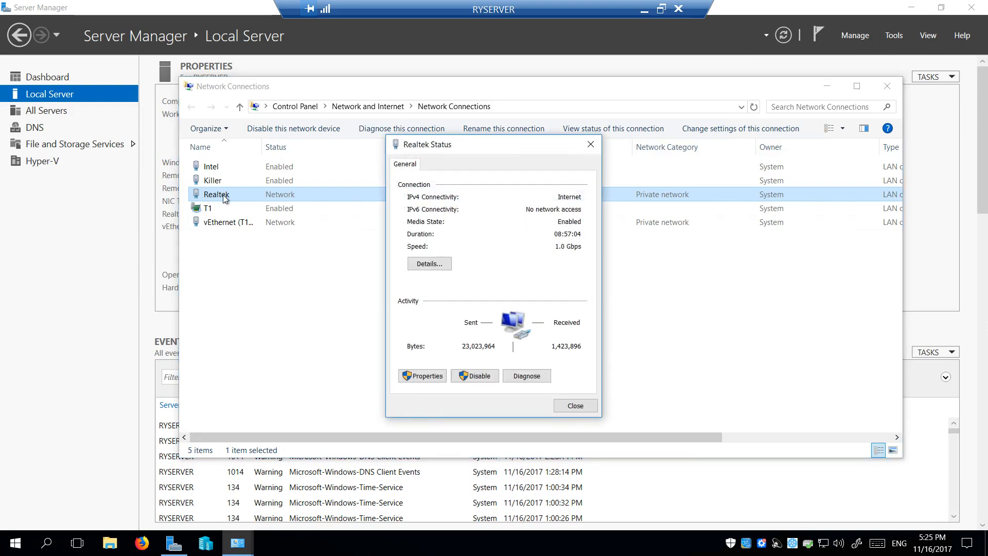
pyautogui.click(435, 264)
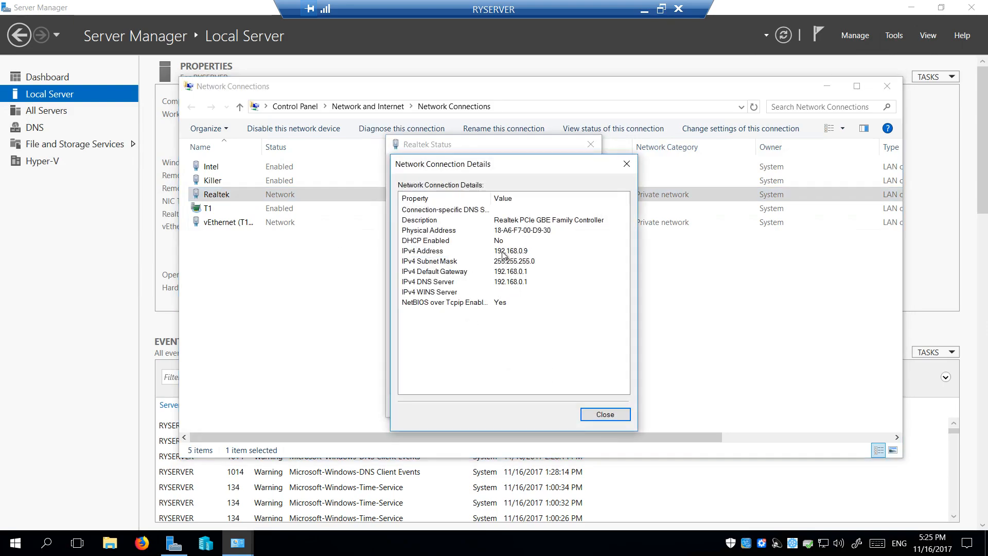
pyautogui.click(607, 413)
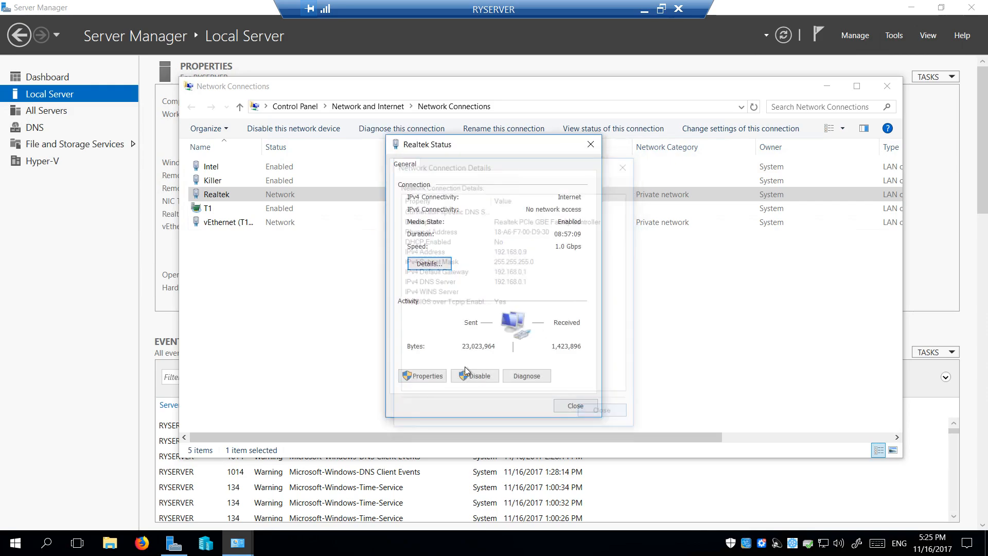
pyautogui.click(590, 405)
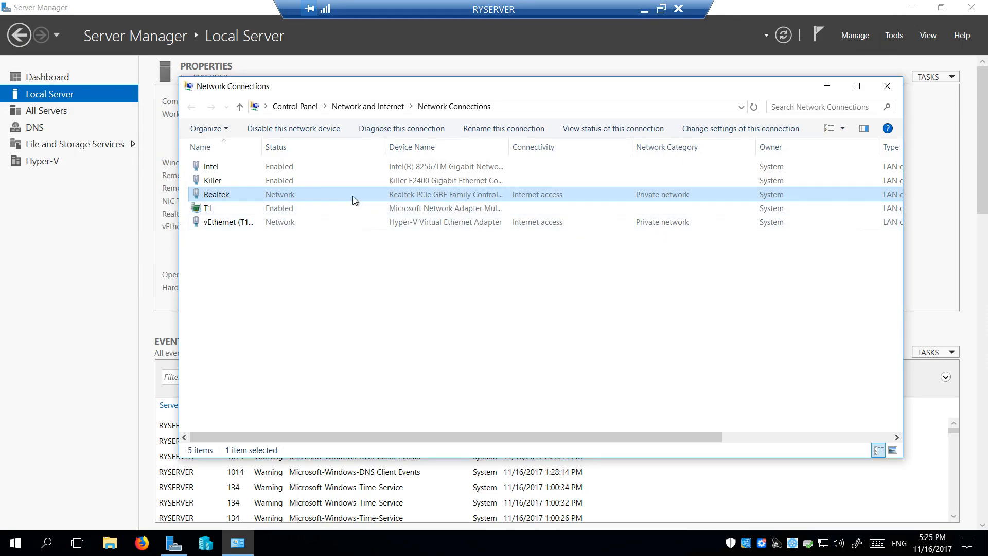
pyautogui.click(419, 208)
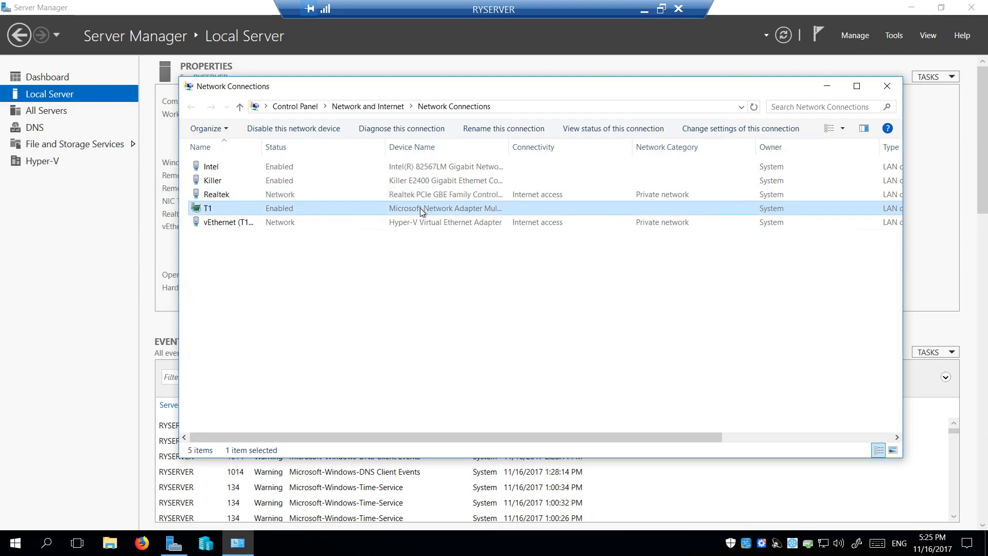
pyautogui.doubleClick(275, 221)
pyautogui.click(429, 263)
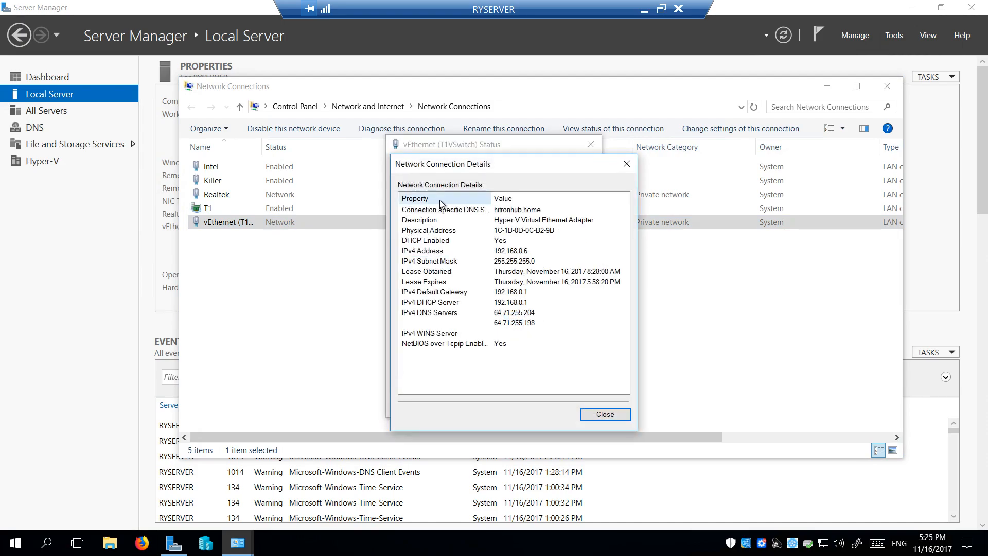
pyautogui.click(530, 252)
pyautogui.click(605, 414)
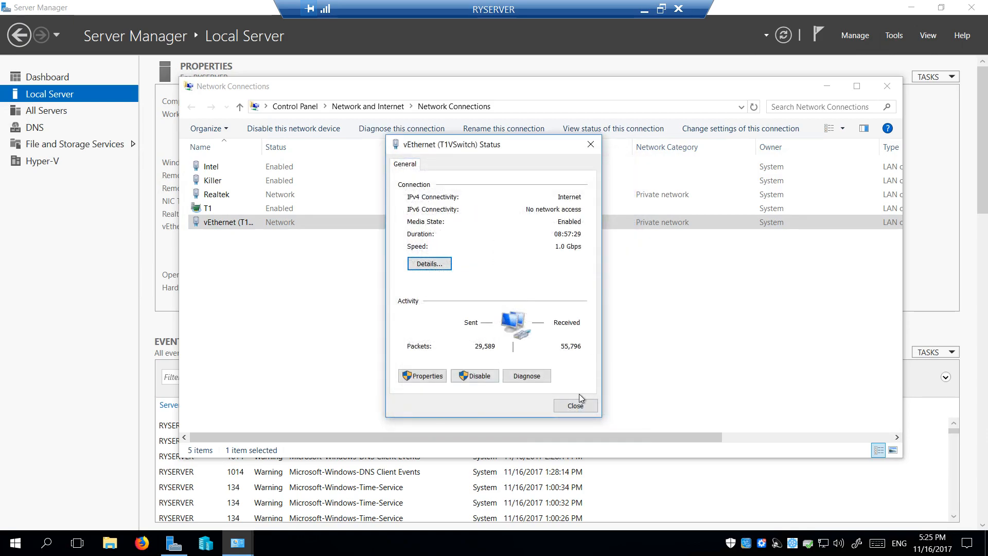
pyautogui.click(575, 406)
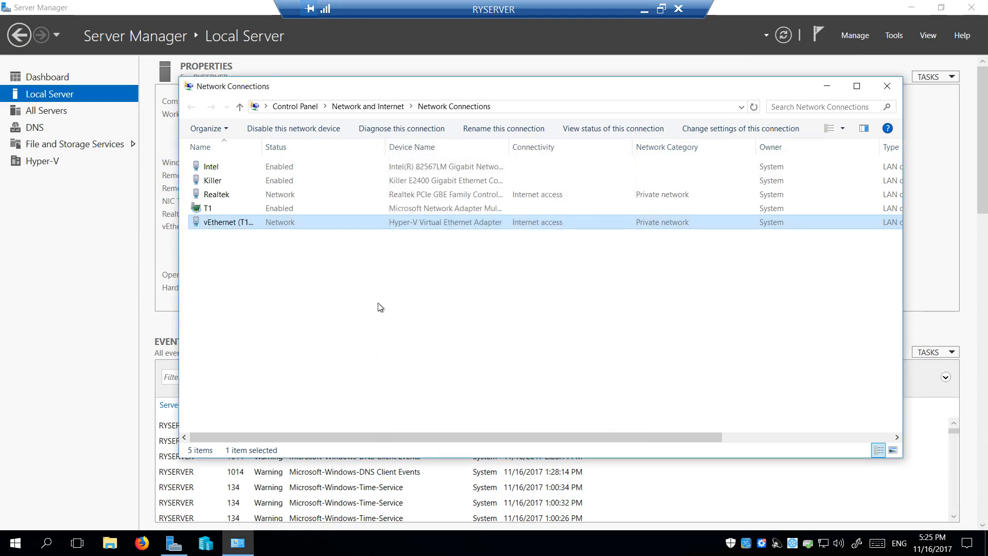
pyautogui.click(886, 88)
pyautogui.click(281, 201)
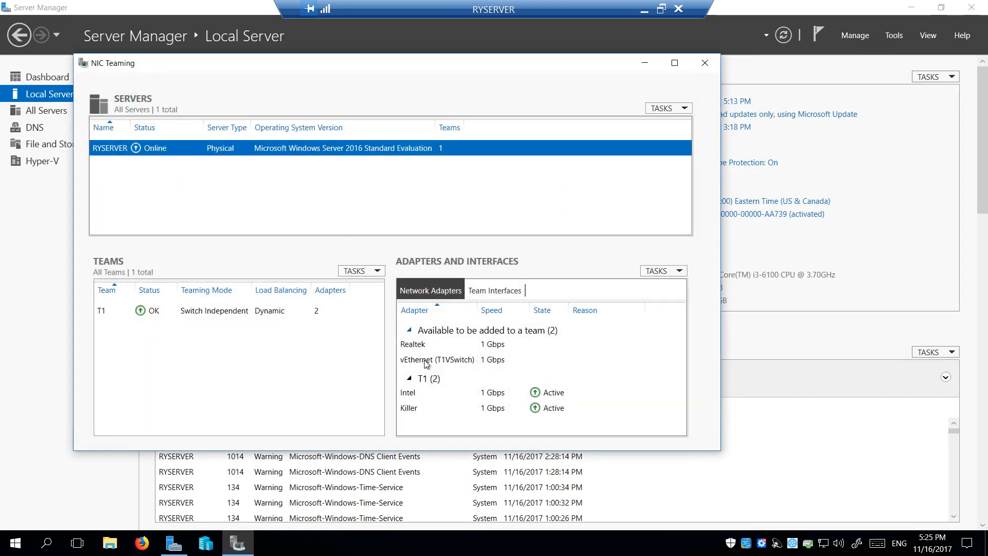
pyautogui.click(415, 397)
pyautogui.click(415, 407)
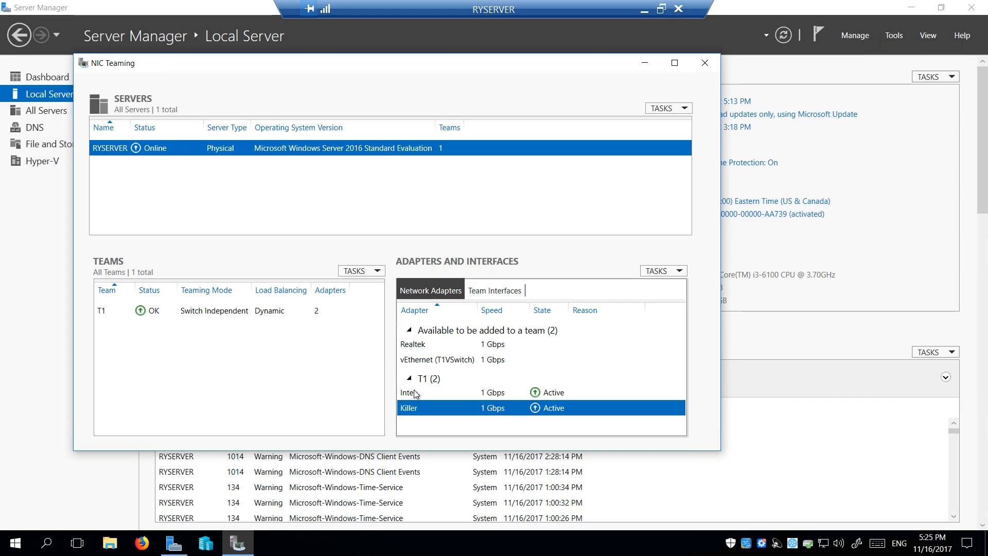
pyautogui.click(222, 315)
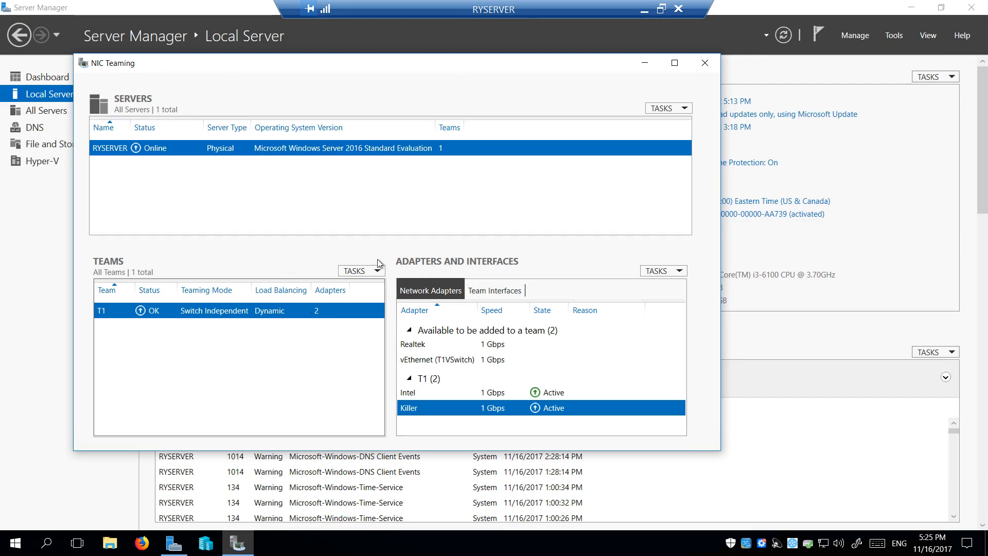
pyautogui.click(704, 63)
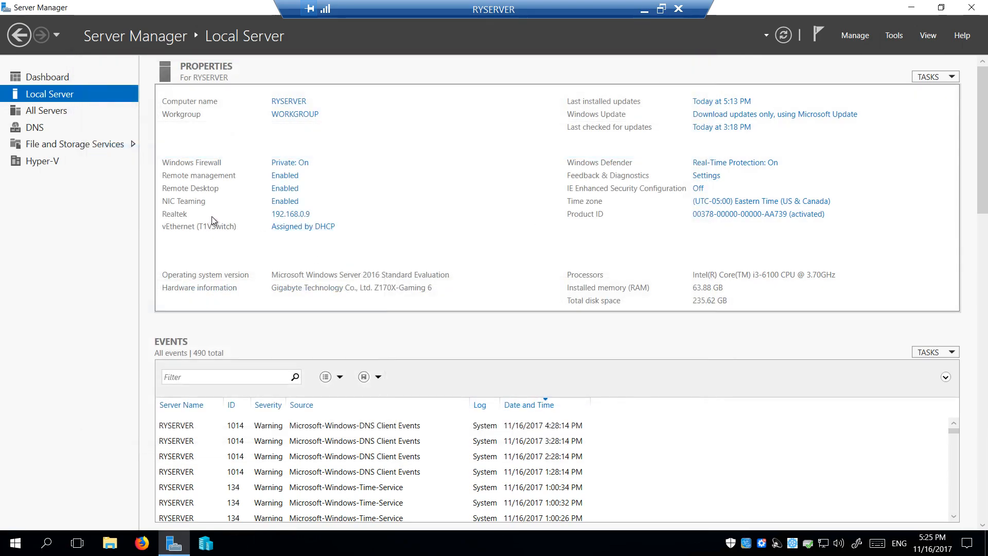
pyautogui.click(298, 218)
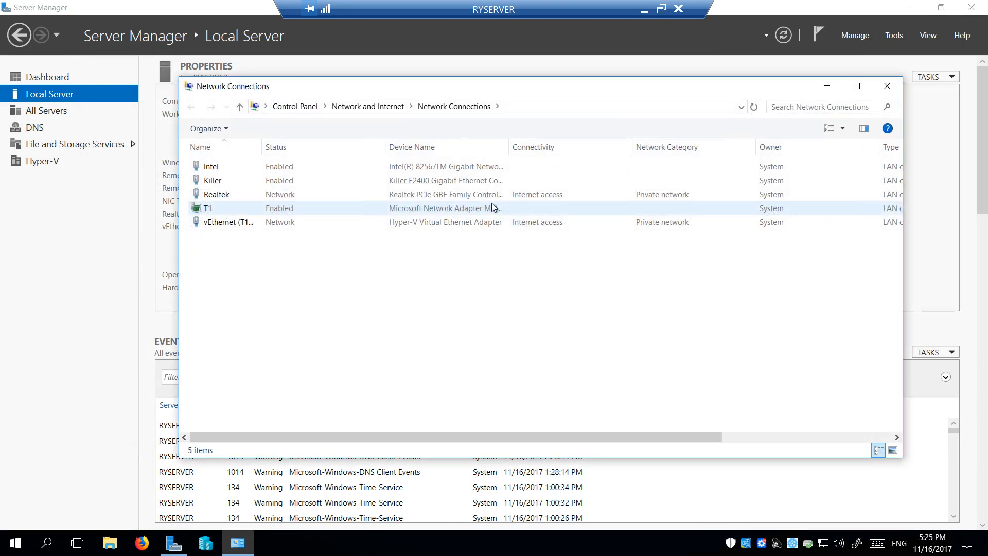
pyautogui.doubleClick(415, 209)
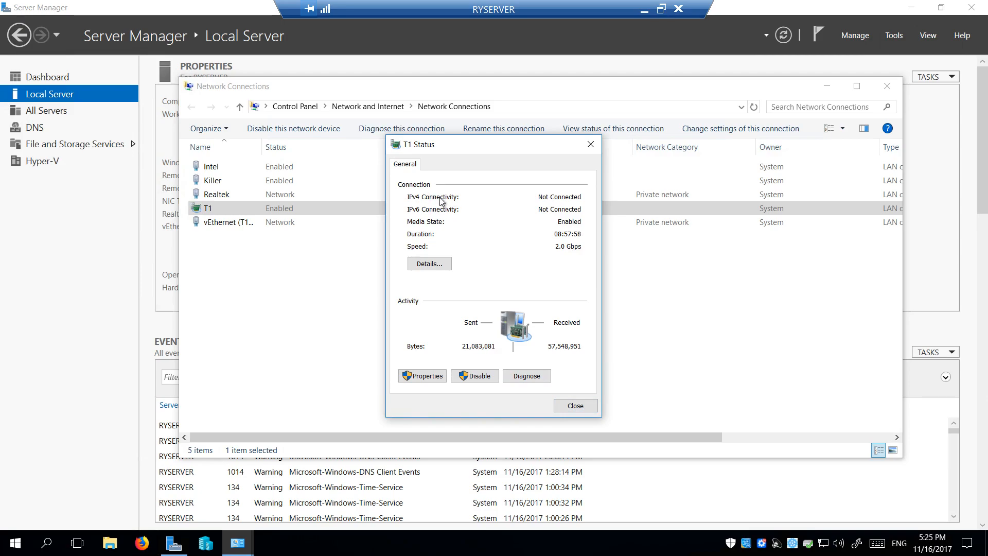
pyautogui.click(578, 406)
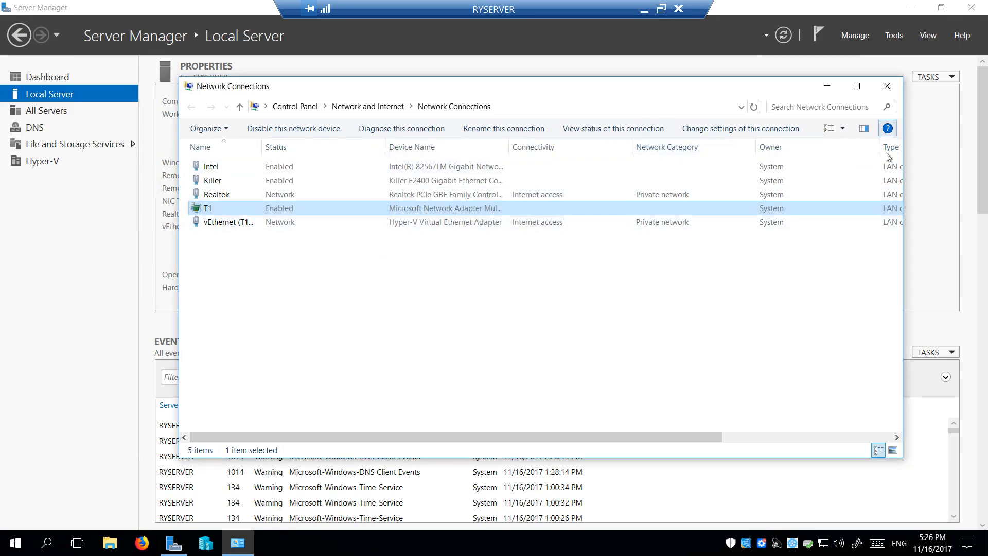
pyautogui.click(887, 86)
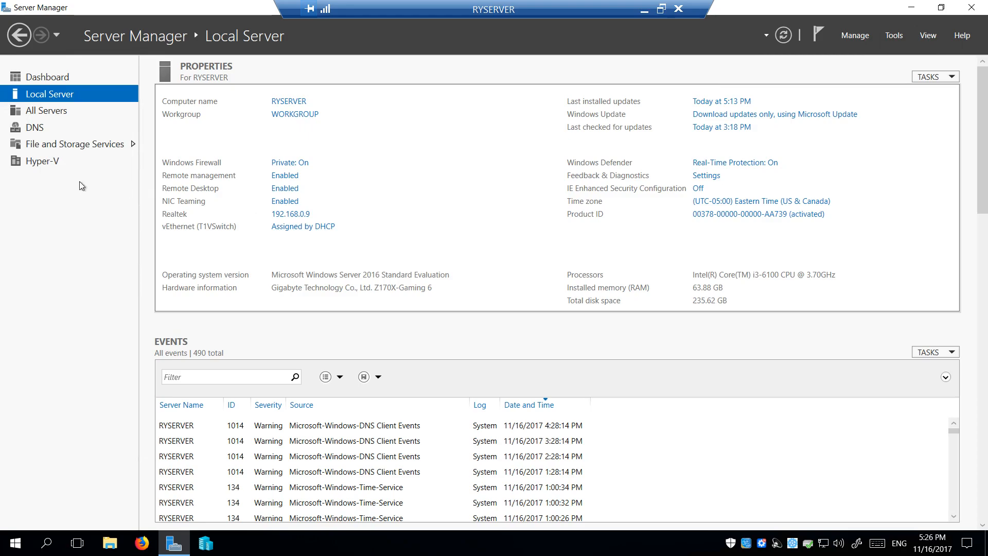
# Check Storage Pools, Volumes and Disks, selecting VDisk1 to see its 117 GB D: volume in SPool1
pyautogui.click(64, 144)
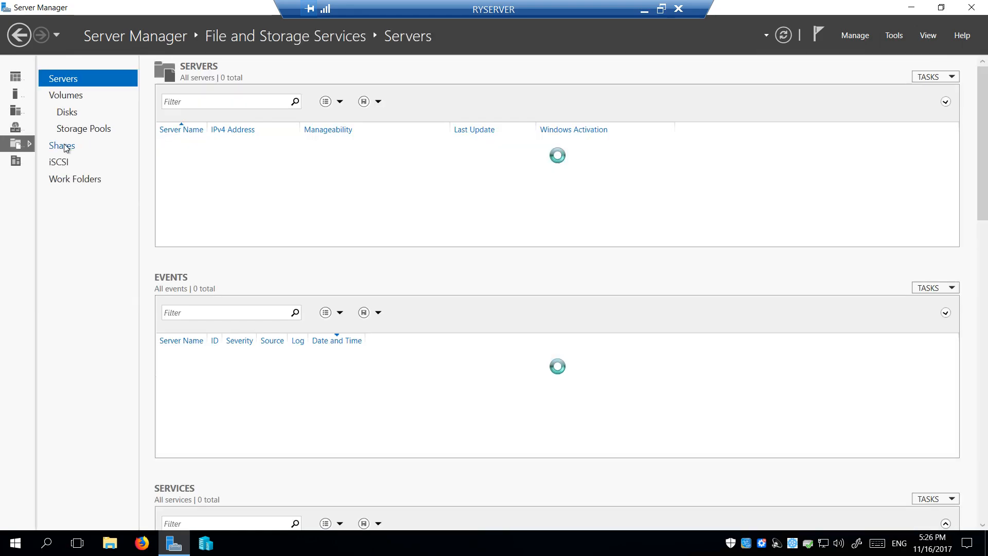
pyautogui.click(99, 131)
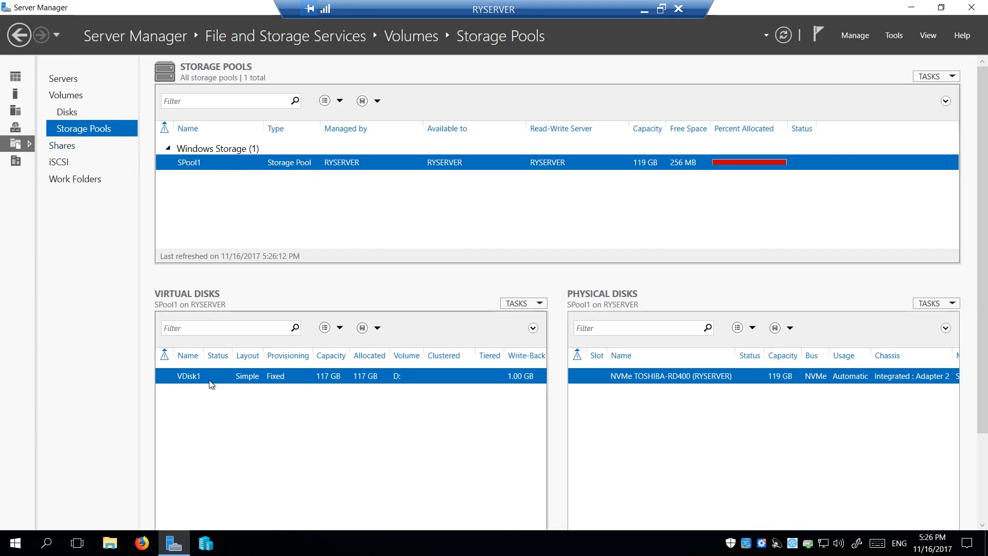
pyautogui.click(75, 98)
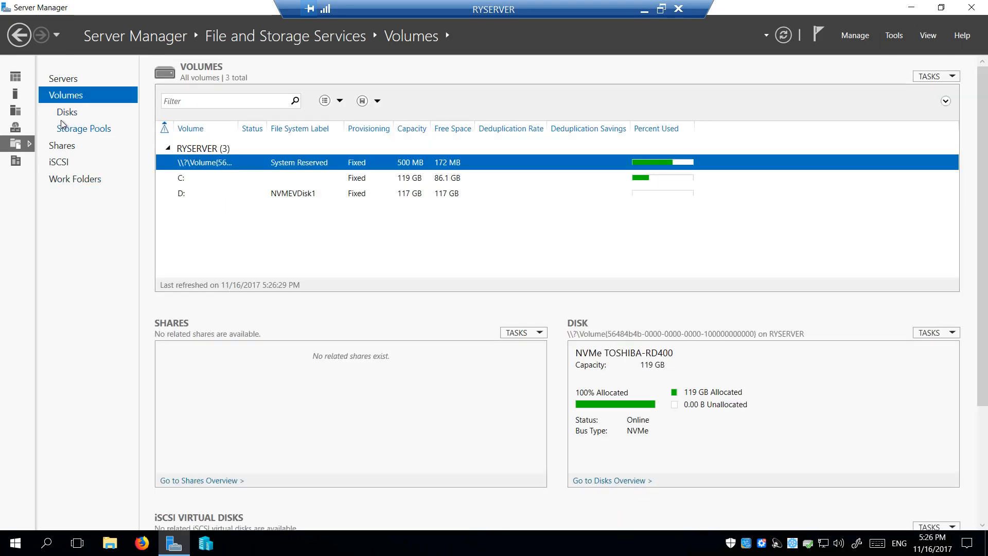
pyautogui.click(66, 114)
pyautogui.click(258, 178)
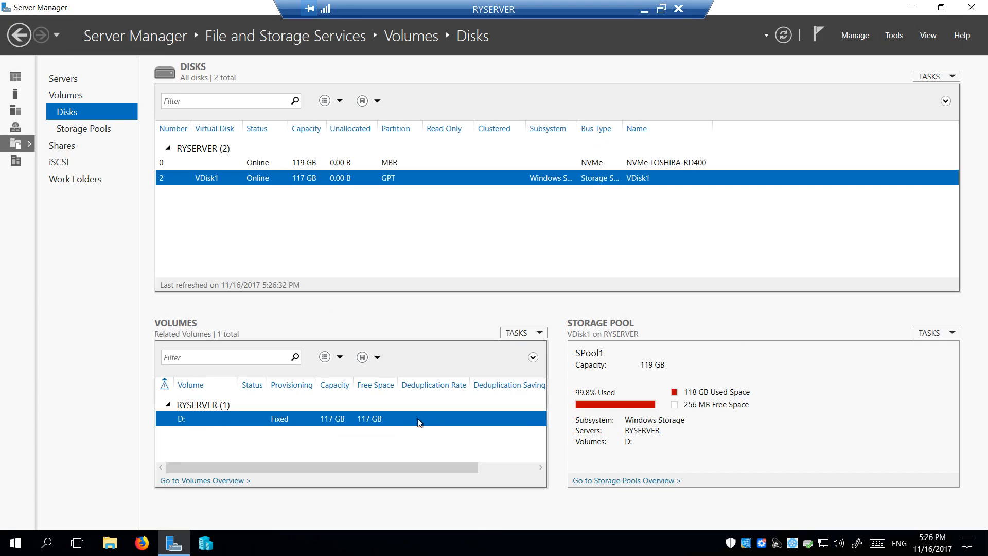
pyautogui.click(109, 543)
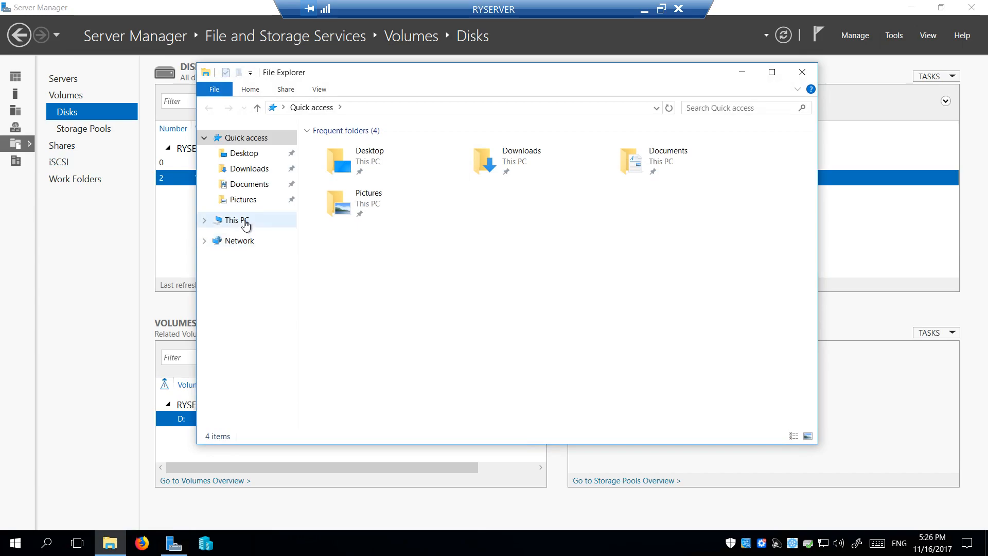
pyautogui.click(245, 225)
pyautogui.click(539, 246)
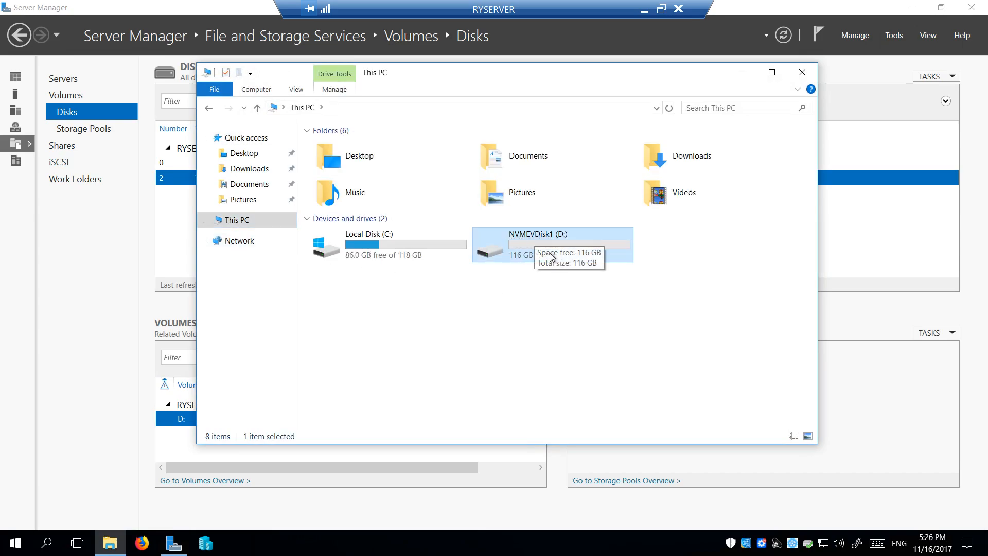
pyautogui.doubleClick(525, 237)
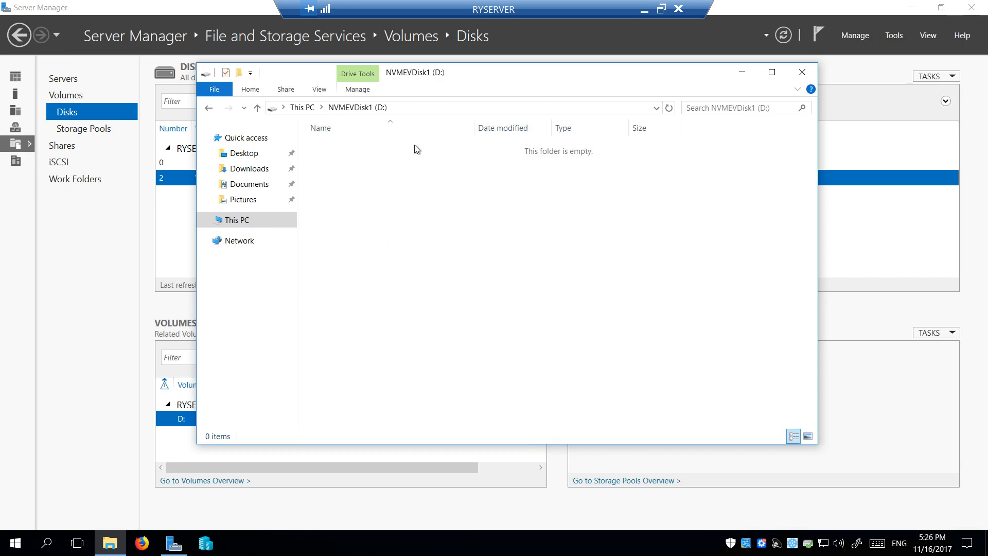
pyautogui.click(803, 72)
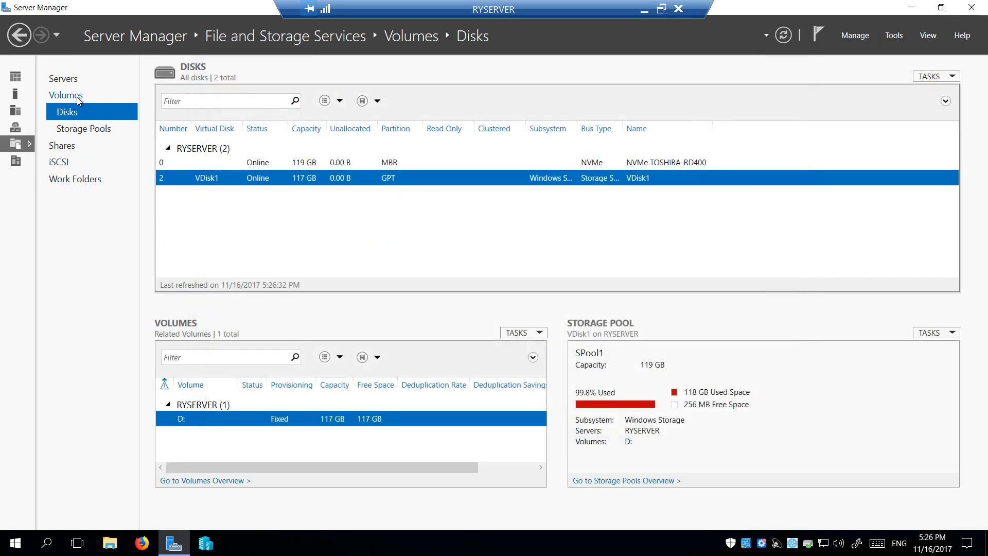
# Pass through Storage Pools and Local Server to the Dashboard, glancing at the Tools and Manage menus
pyautogui.click(85, 128)
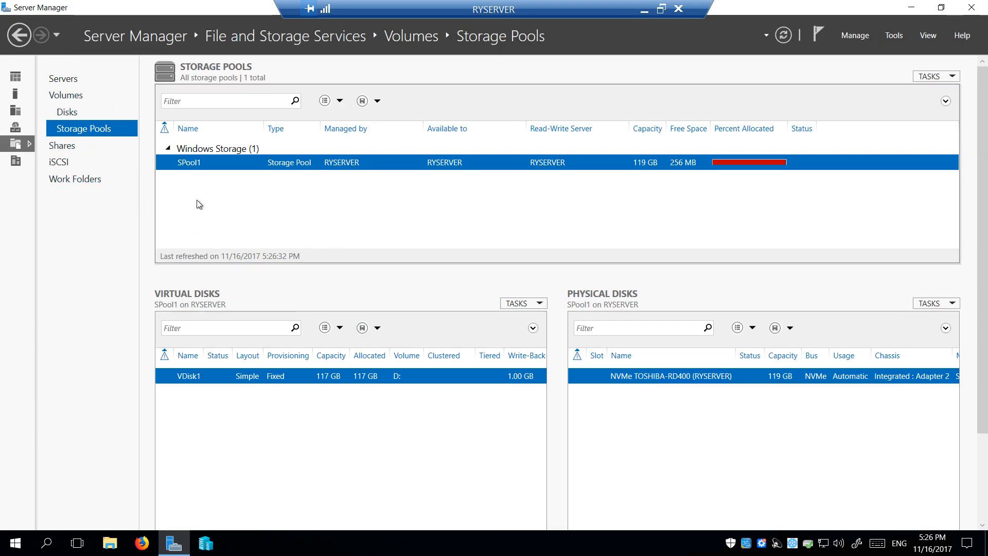
pyautogui.click(77, 147)
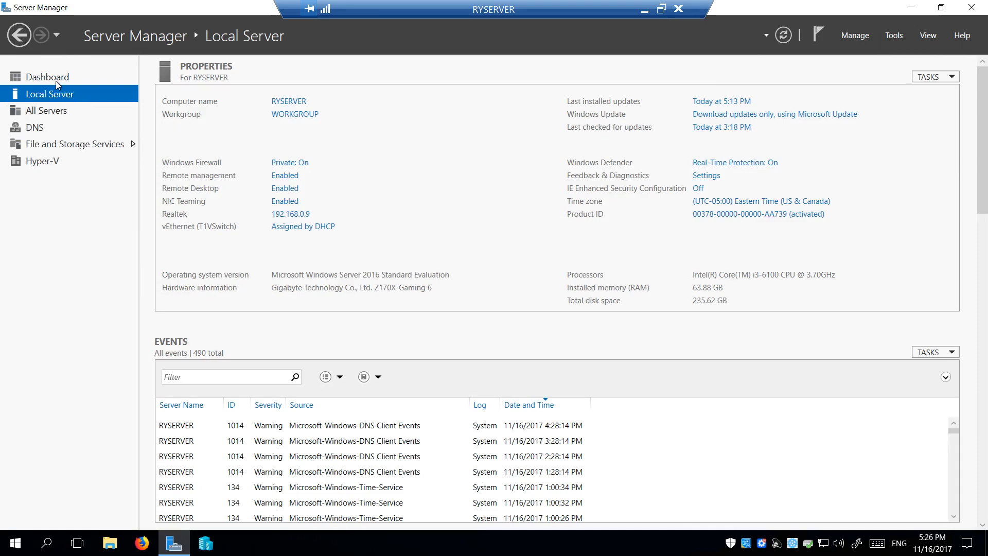
pyautogui.click(12, 76)
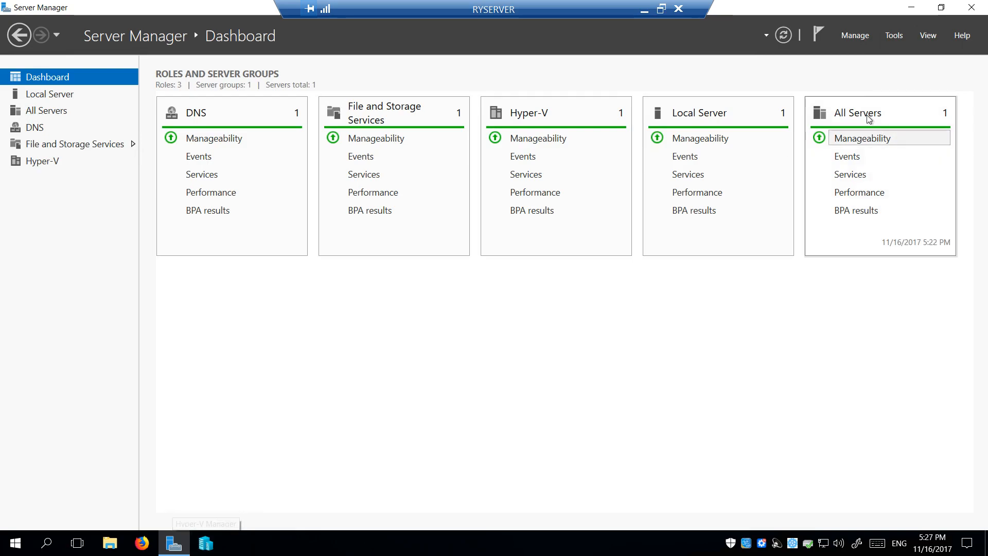
pyautogui.click(894, 35)
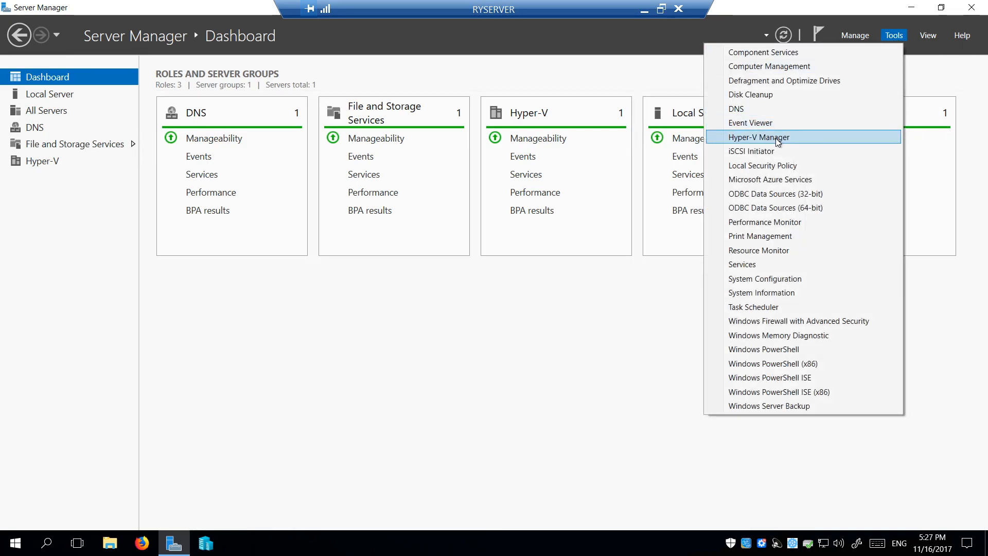
pyautogui.click(585, 329)
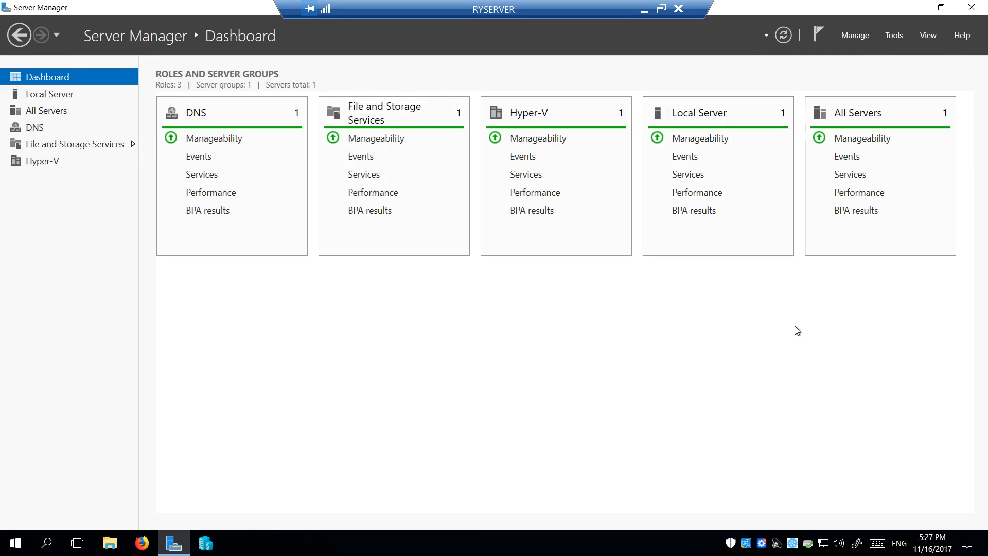
pyautogui.click(856, 38)
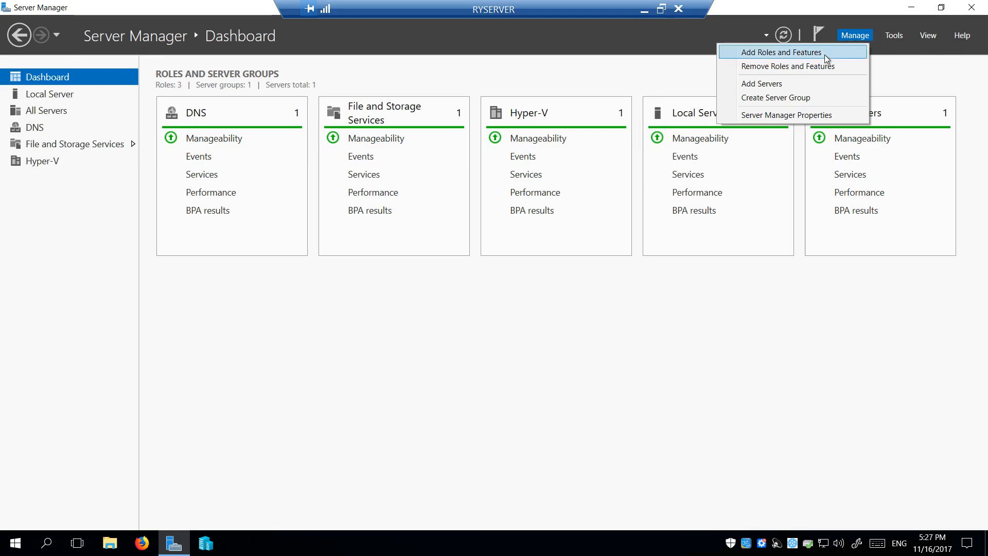
pyautogui.click(61, 97)
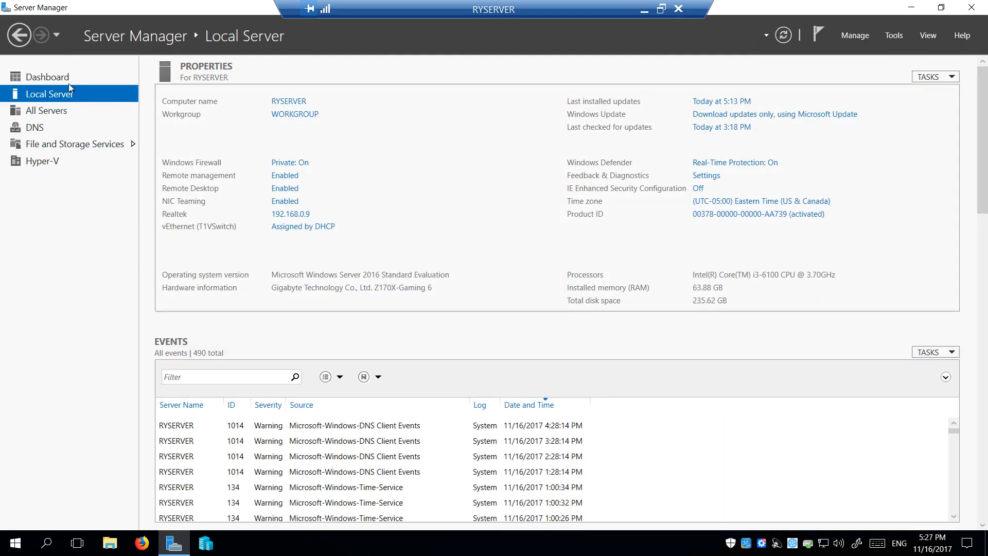
pyautogui.click(67, 79)
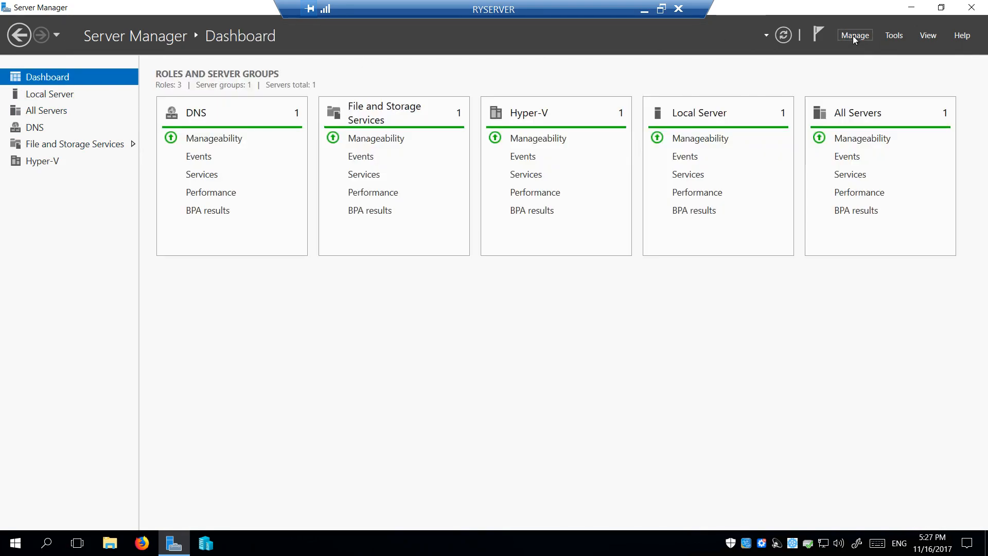
pyautogui.click(852, 36)
pyautogui.click(773, 52)
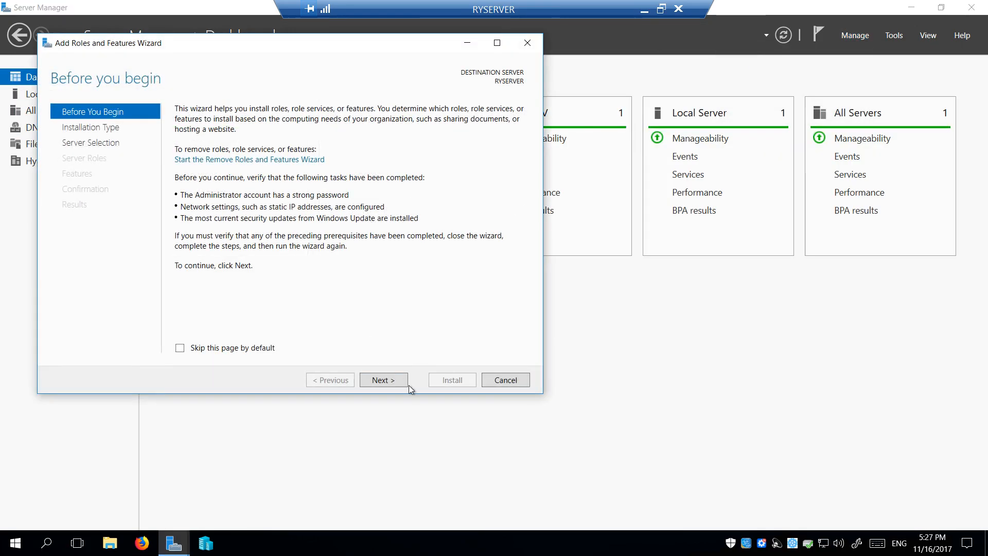
pyautogui.click(382, 382)
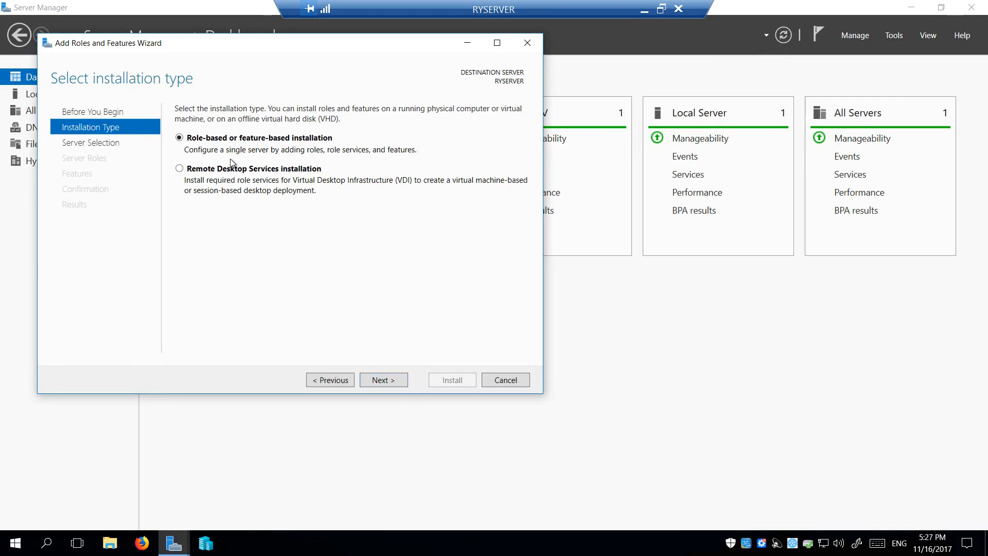
pyautogui.click(375, 381)
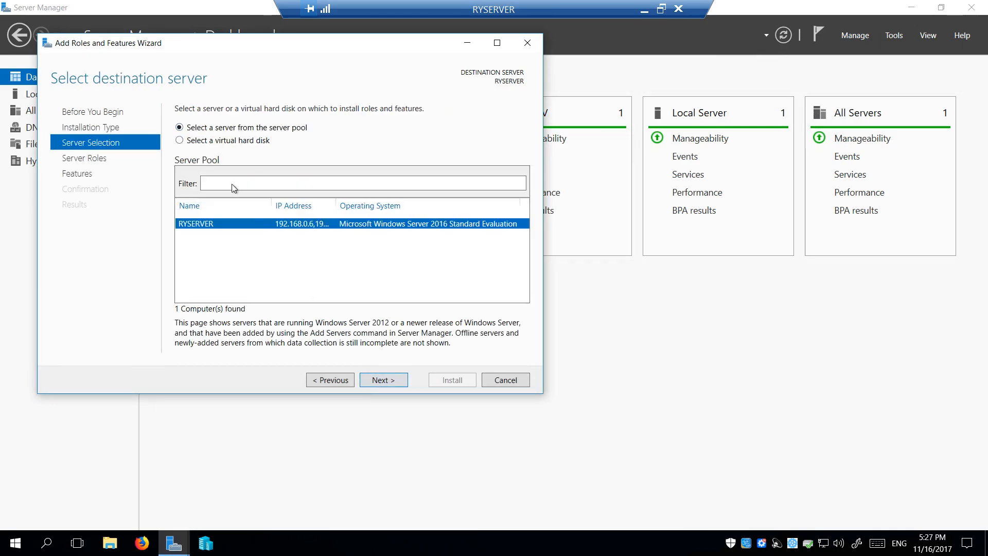
pyautogui.click(384, 382)
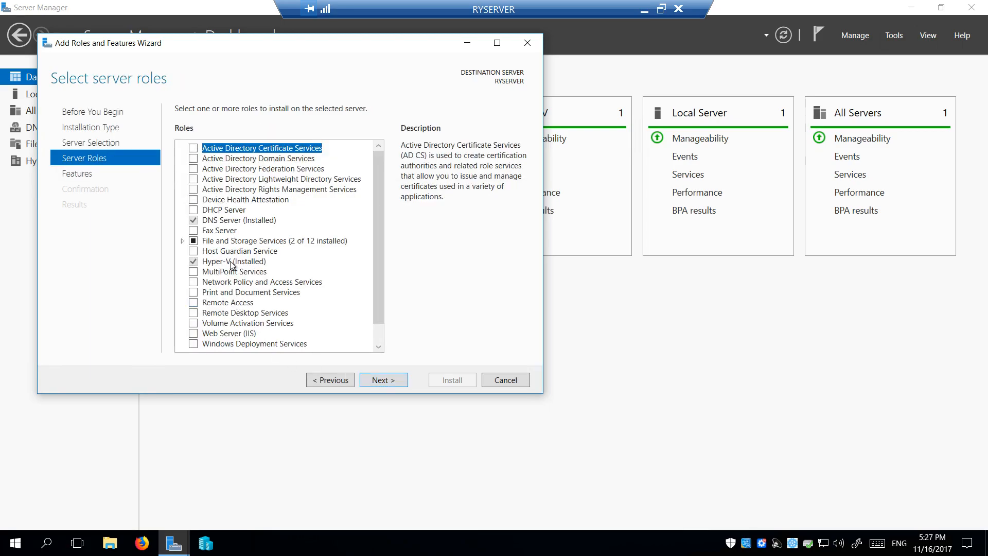
pyautogui.click(235, 262)
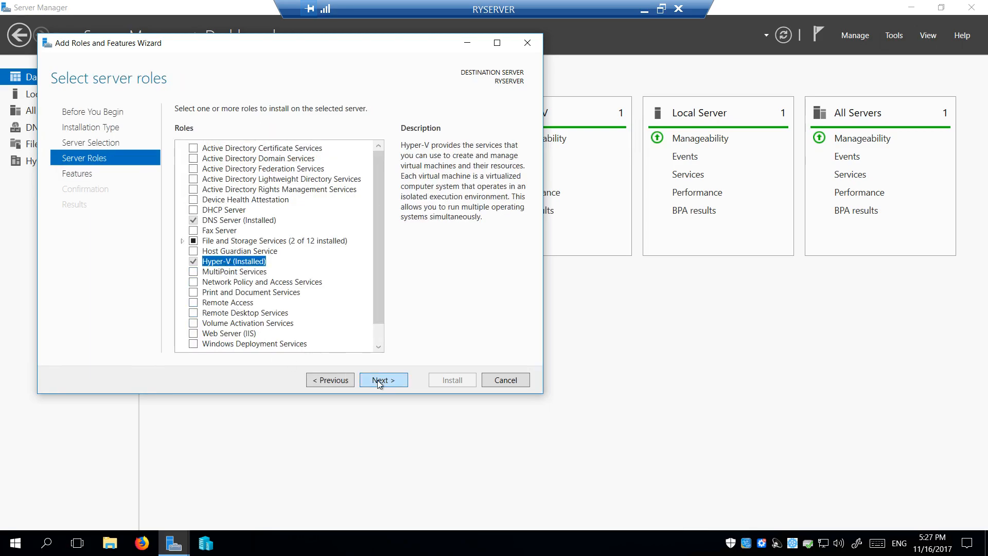
# Cancel the roles wizard, launch Hyper-V Manager from Tools, then reopen it from the taskbar
pyautogui.click(516, 384)
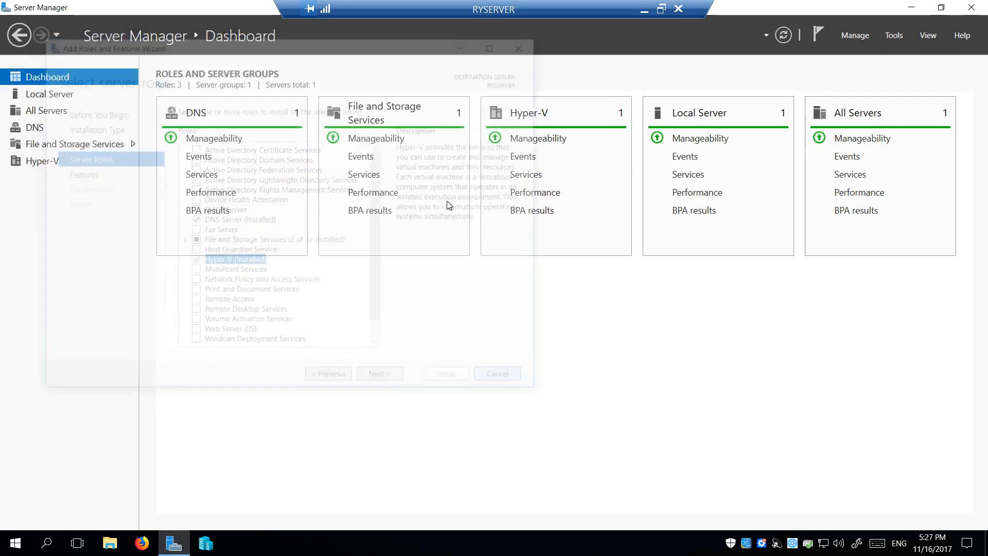
pyautogui.click(893, 37)
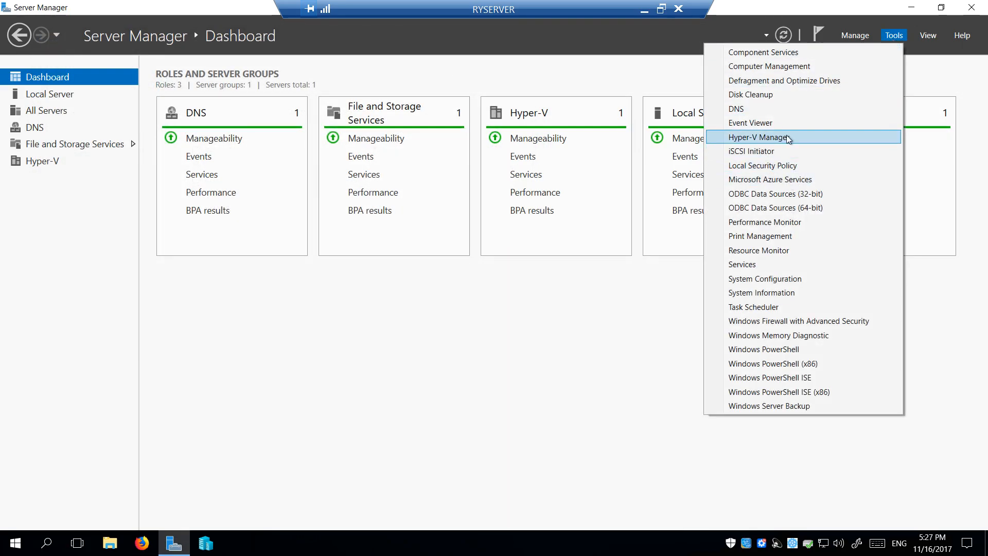
pyautogui.click(773, 137)
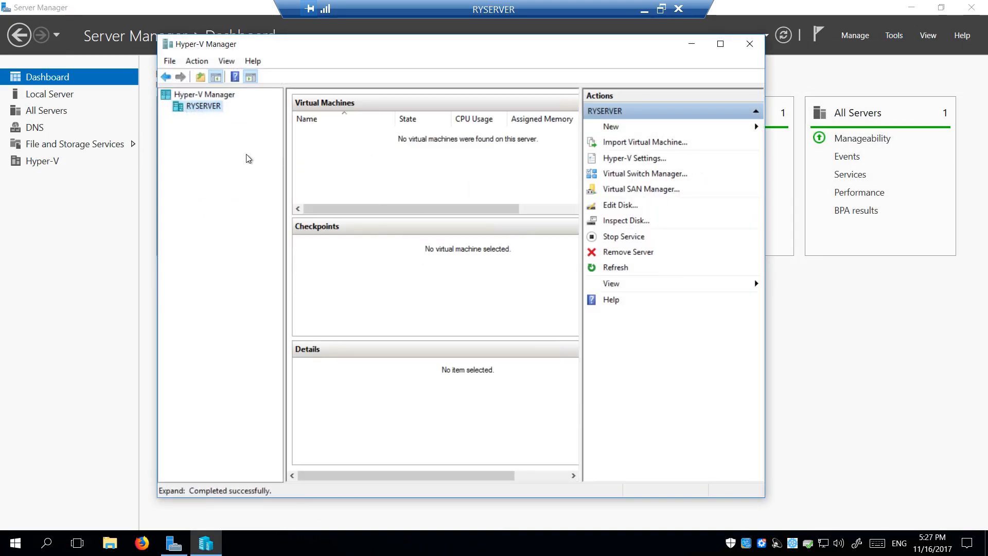
pyautogui.click(749, 43)
pyautogui.click(205, 546)
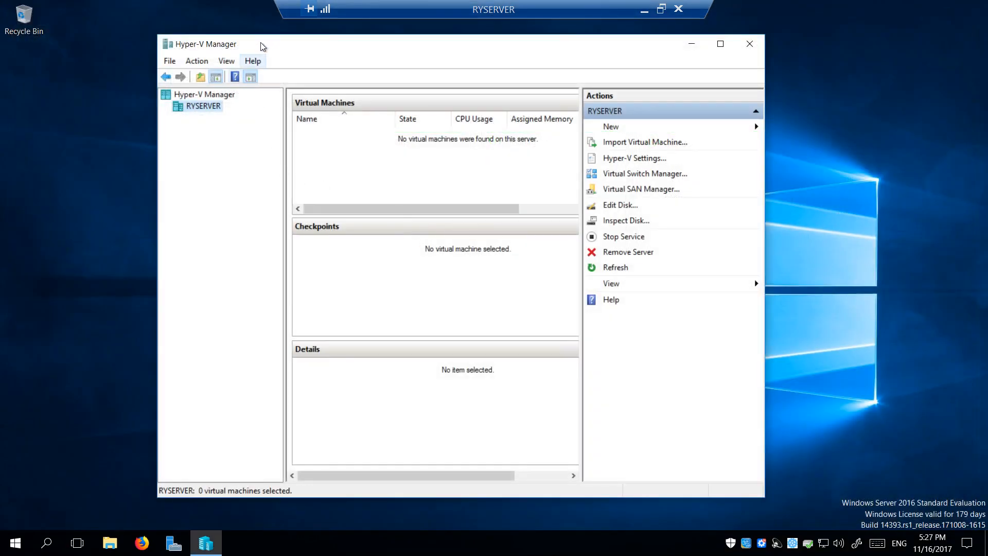
pyautogui.moveTo(275, 35)
pyautogui.mouseDown()
pyautogui.moveTo(275, 44)
pyautogui.moveTo(272, 27)
pyautogui.mouseUp()
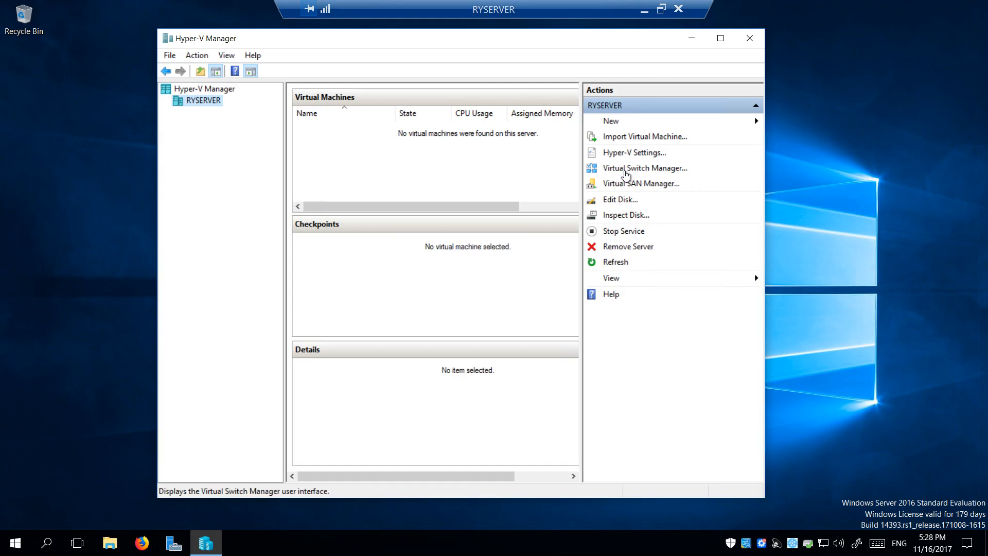
# Inspect T1VSwitch's external adapter list, keep the Multiplexor Driver, and cancel Virtual Switch Manager
pyautogui.click(632, 169)
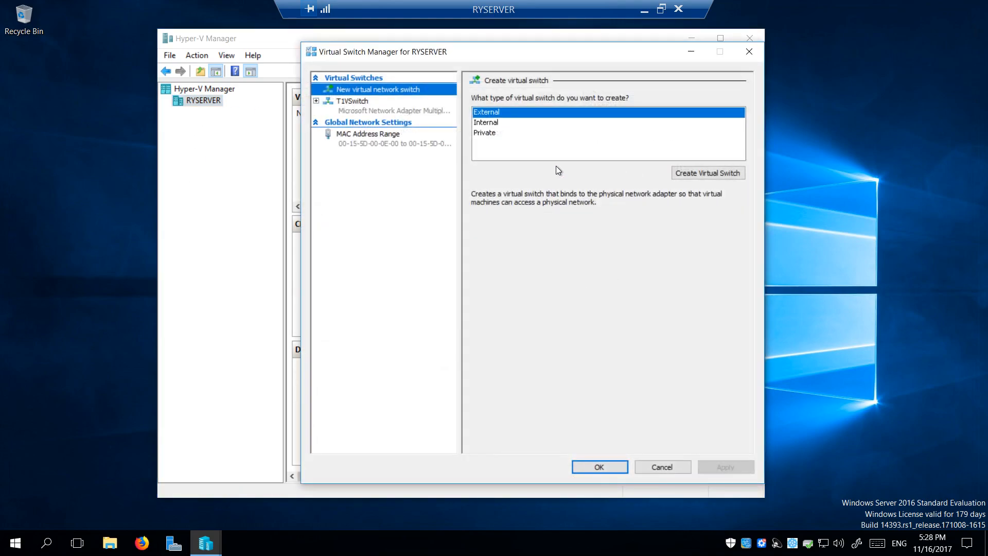
pyautogui.click(370, 103)
pyautogui.moveTo(541, 51); pyautogui.dragTo(410, 61)
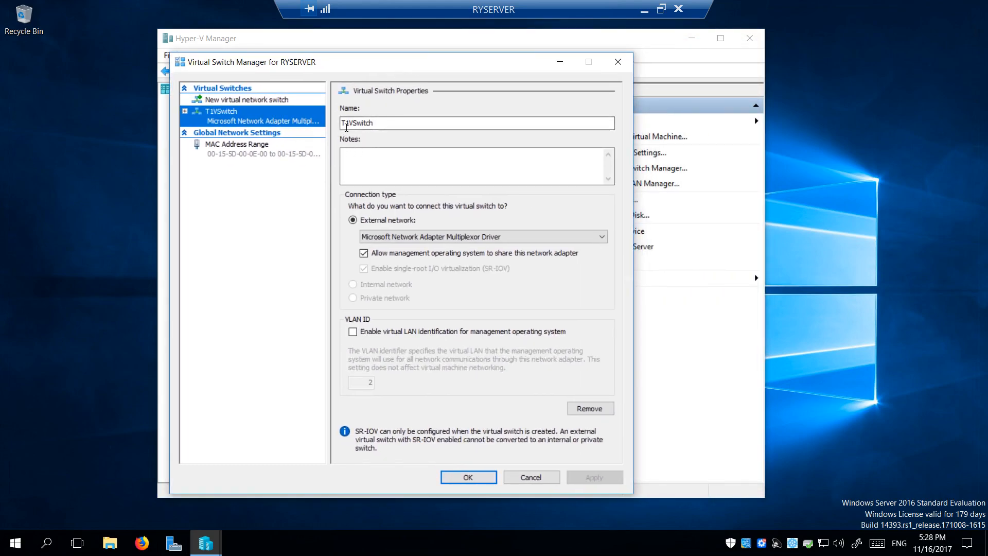
pyautogui.doubleClick(343, 124)
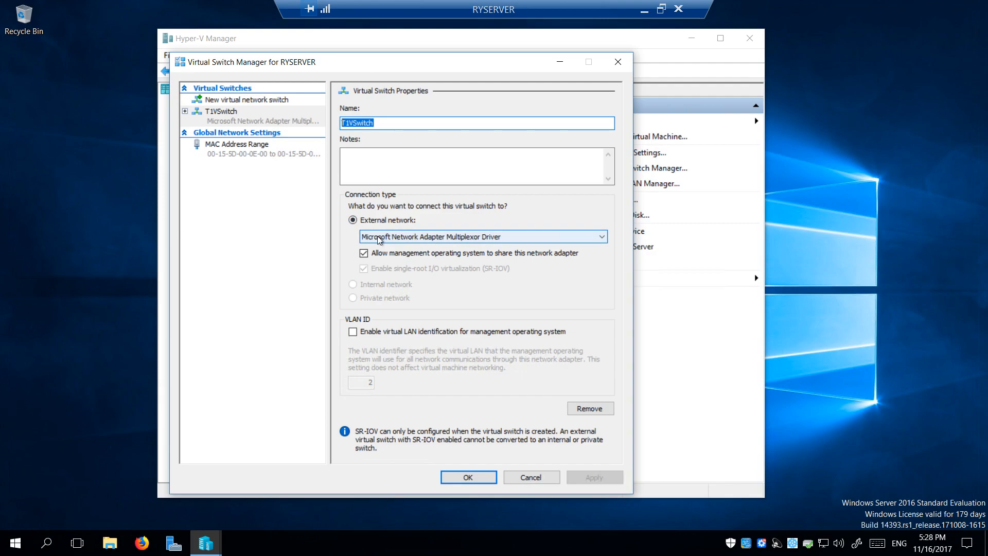
pyautogui.click(511, 237)
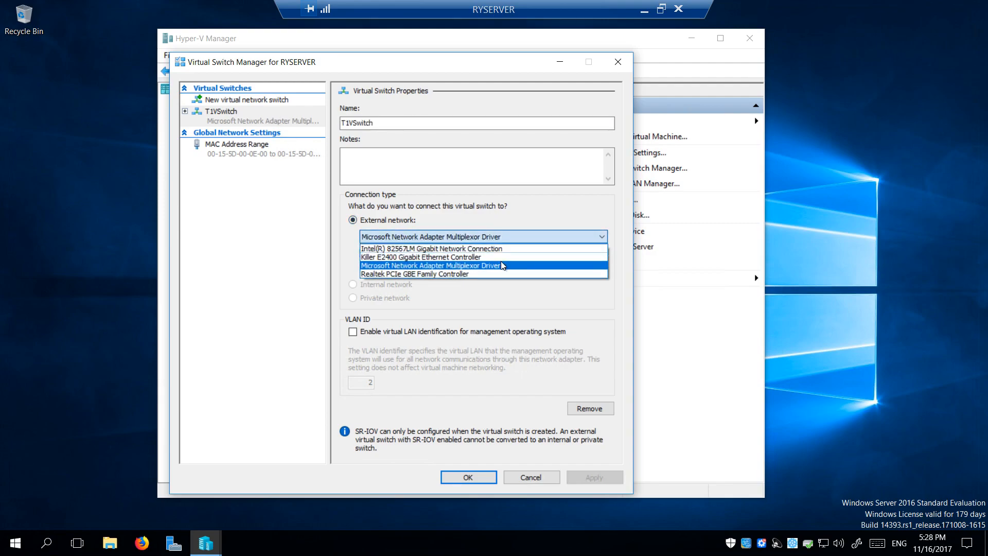
pyautogui.click(485, 266)
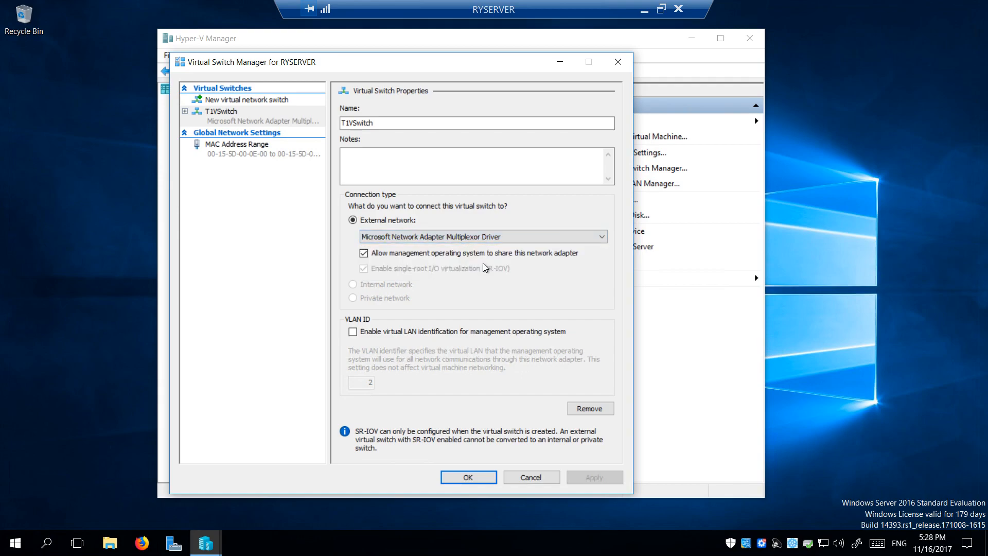
pyautogui.click(517, 239)
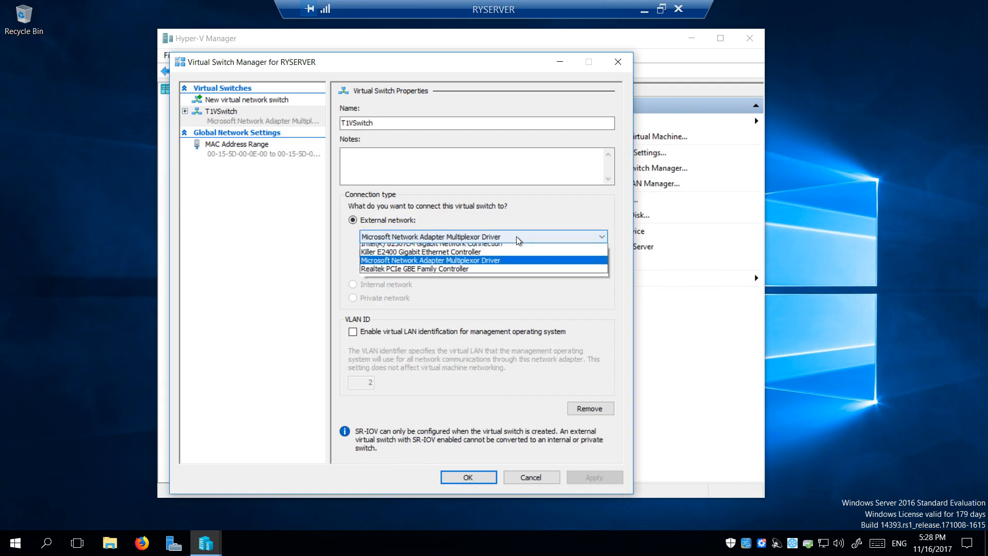
pyautogui.click(517, 239)
pyautogui.click(518, 239)
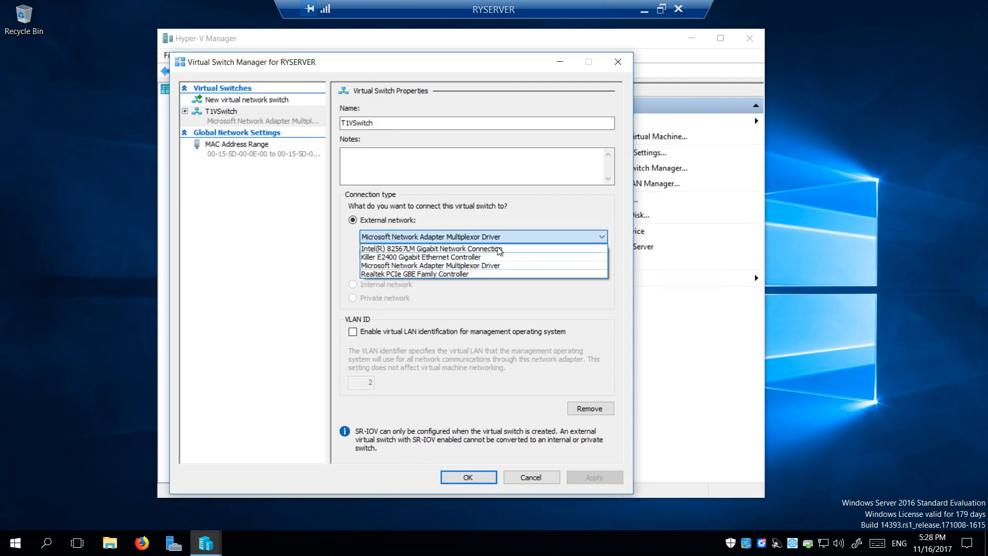
pyautogui.click(517, 239)
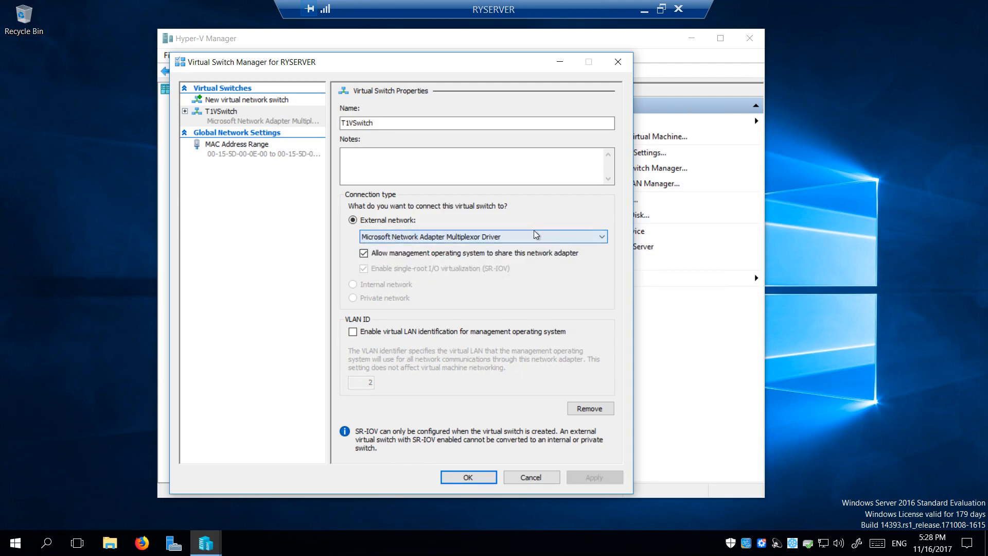
pyautogui.click(535, 477)
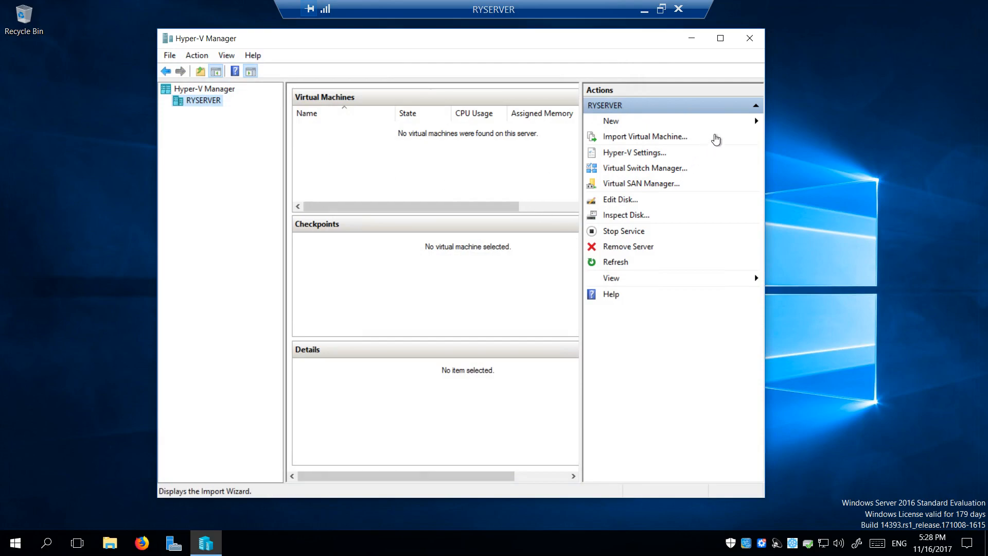
pyautogui.moveTo(765, 90); pyautogui.dragTo(779, 90)
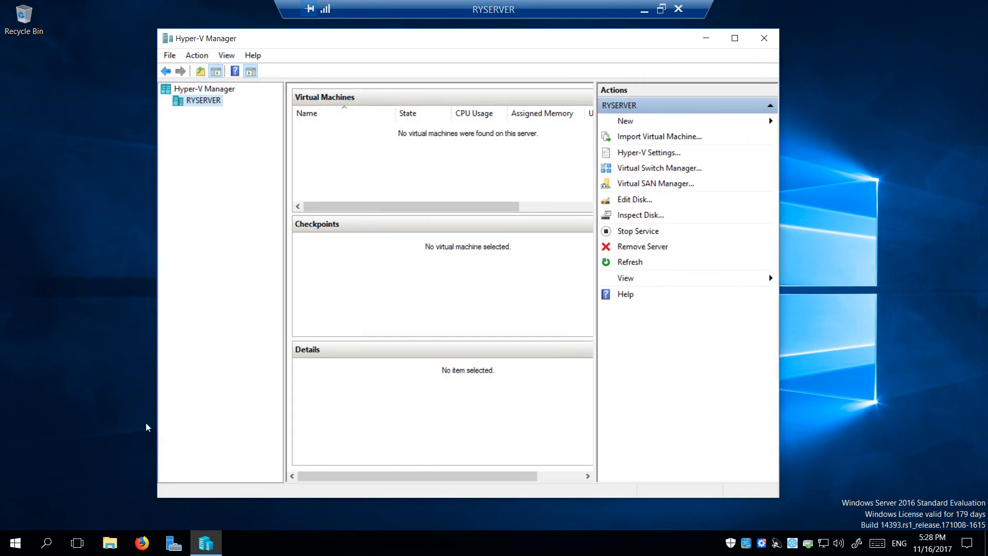
pyautogui.click(109, 543)
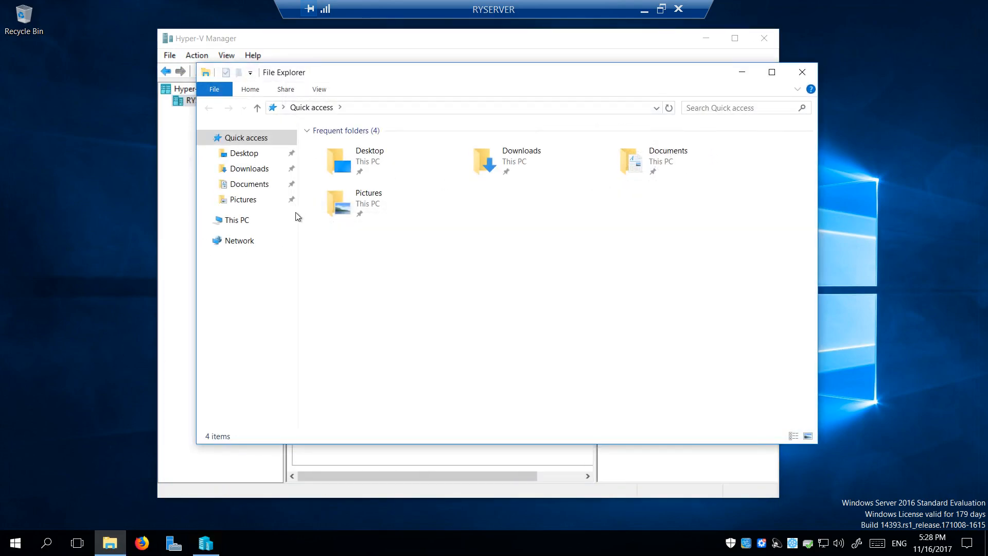
pyautogui.click(258, 185)
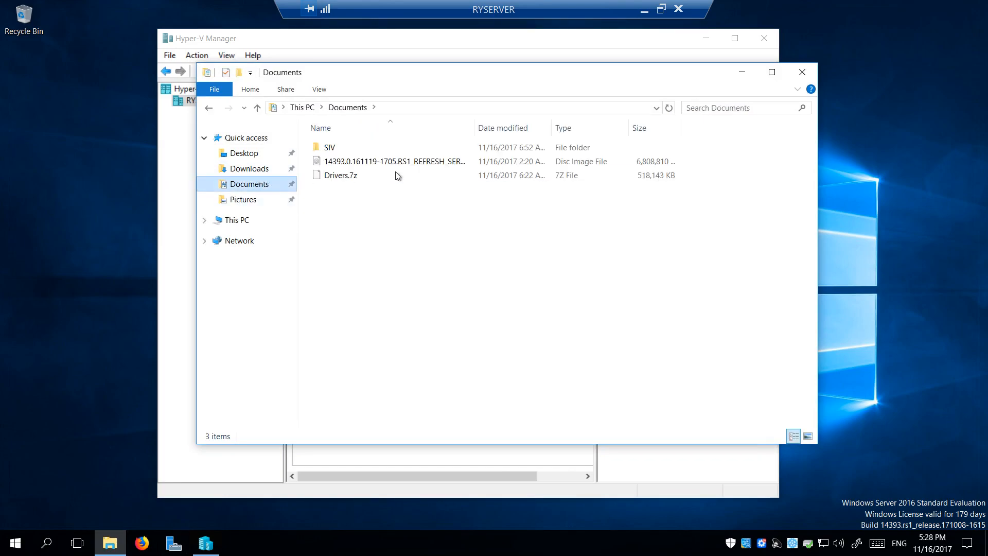
pyautogui.click(416, 164)
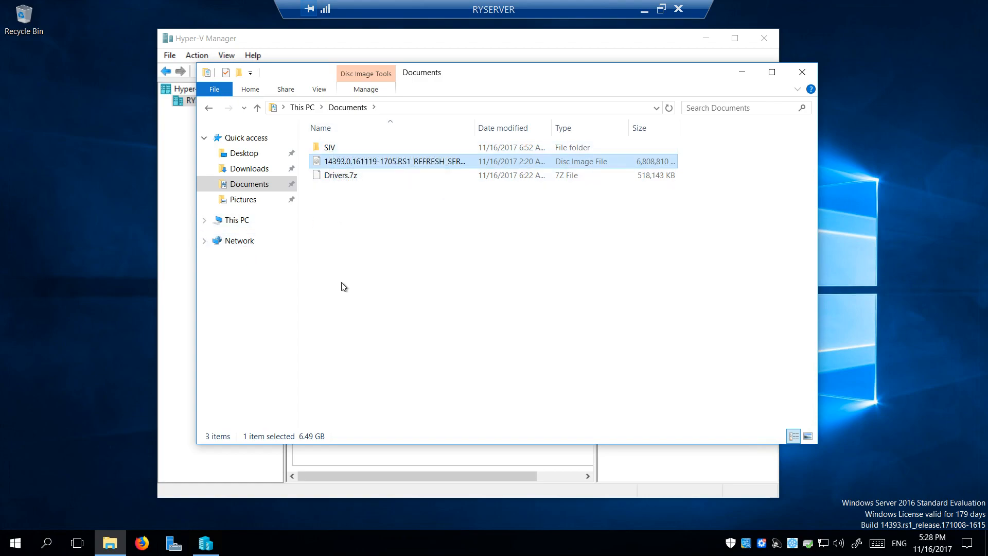
pyautogui.click(335, 175)
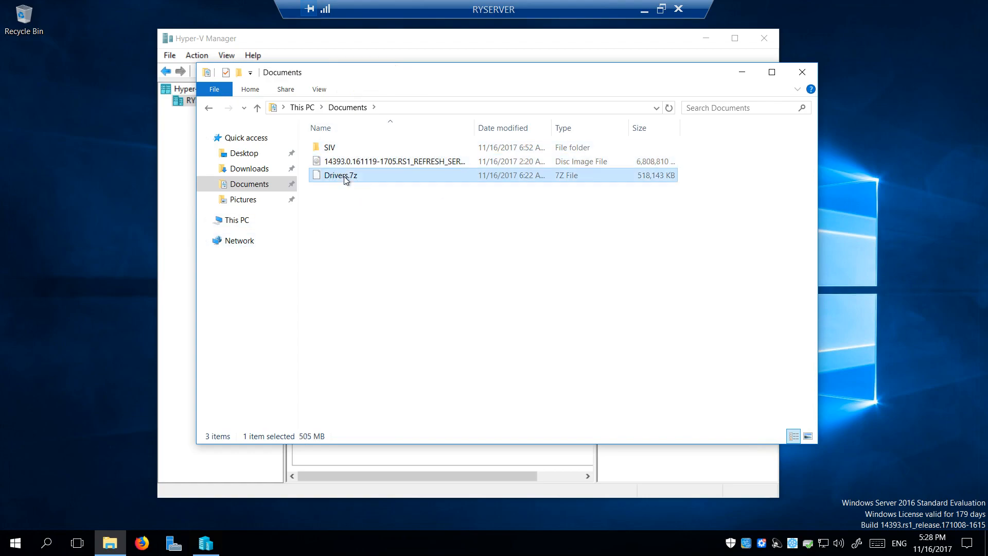
pyautogui.click(249, 169)
pyautogui.click(249, 183)
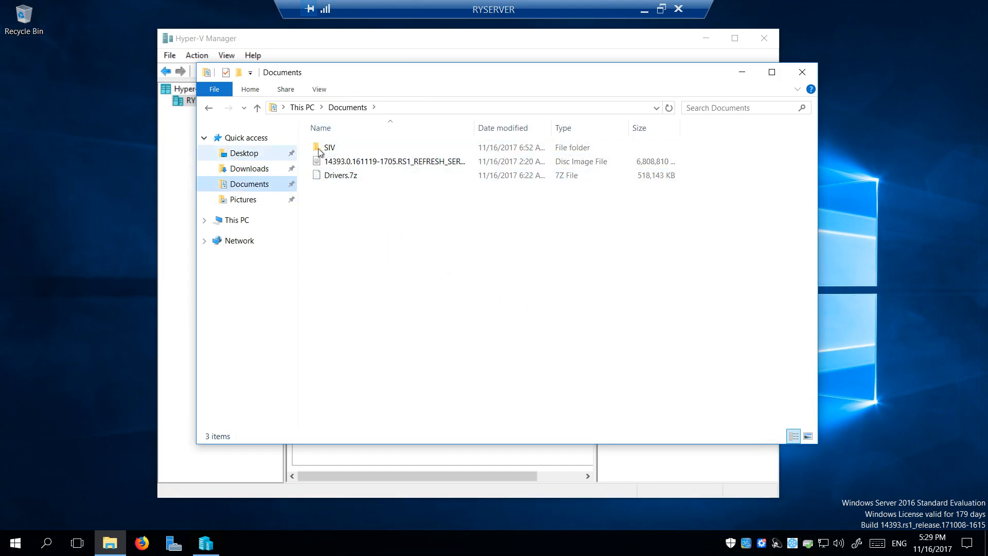
pyautogui.click(808, 73)
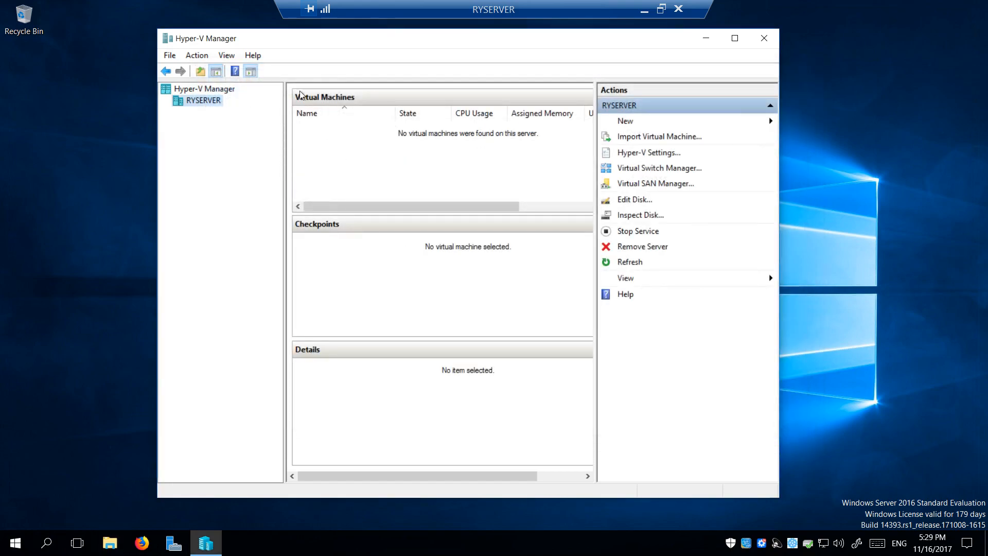
pyautogui.click(643, 10)
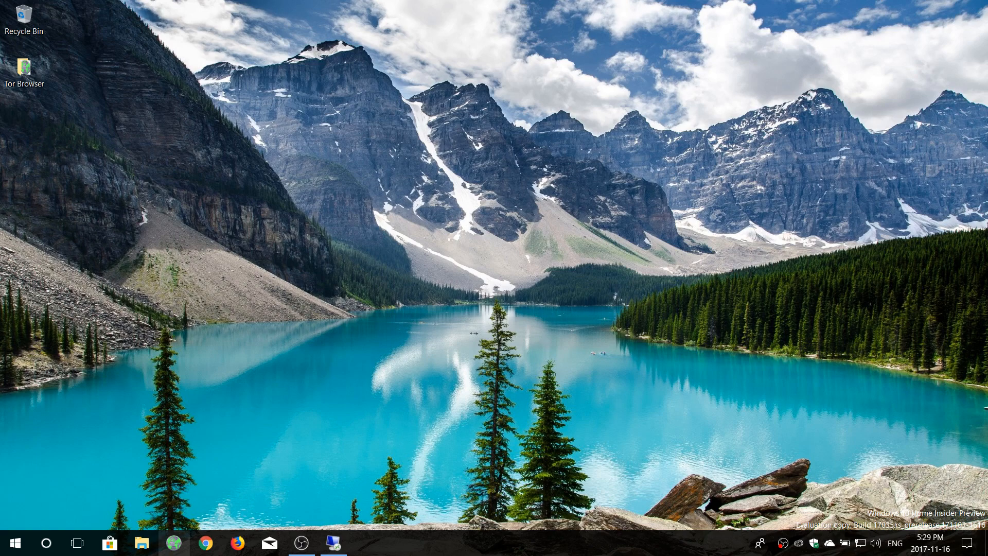
pyautogui.click(143, 548)
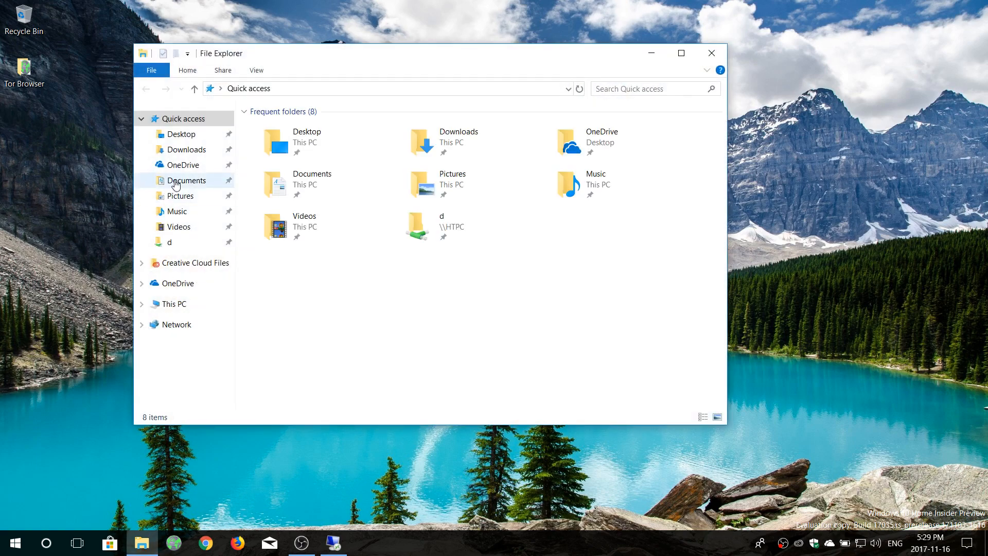
pyautogui.click(190, 229)
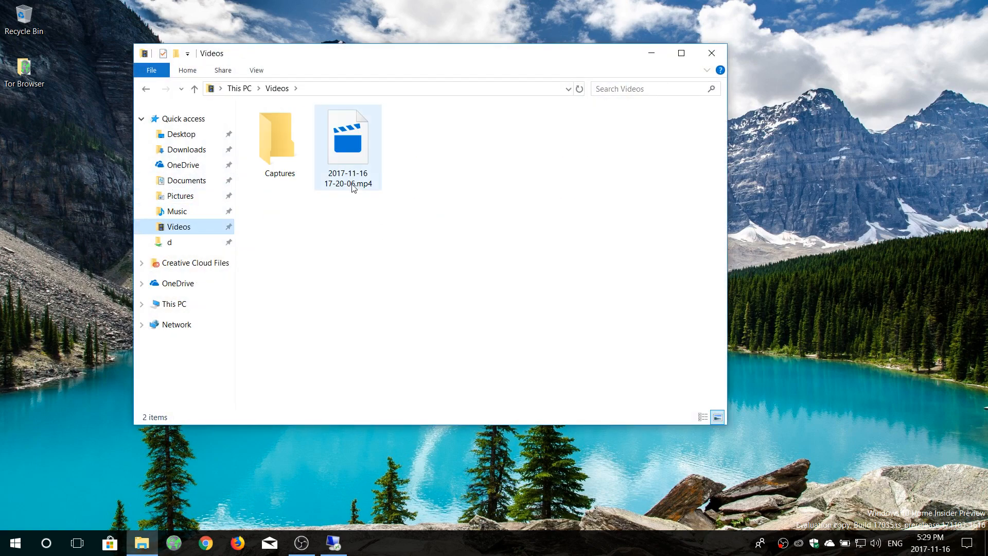
pyautogui.rightClick(354, 187)
pyautogui.click(403, 463)
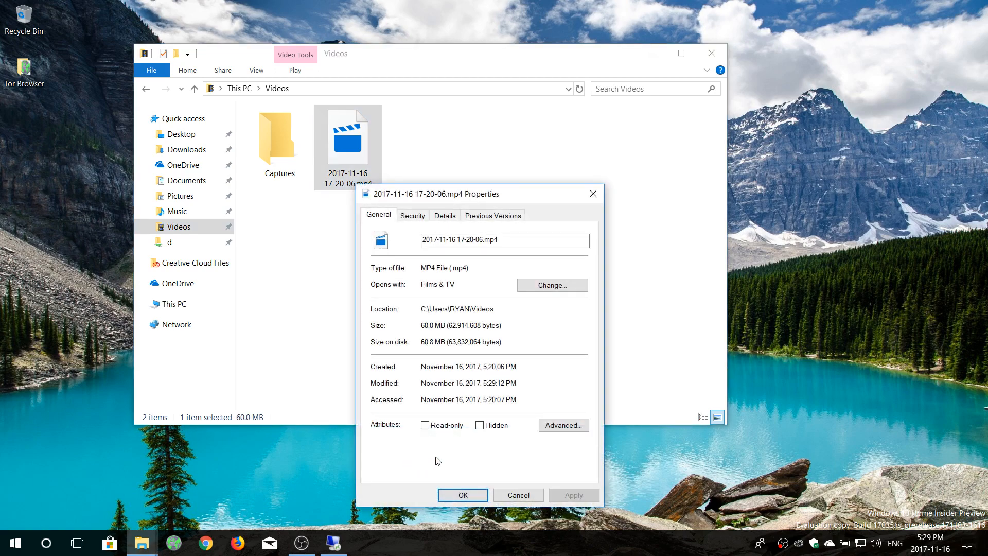
pyautogui.click(525, 498)
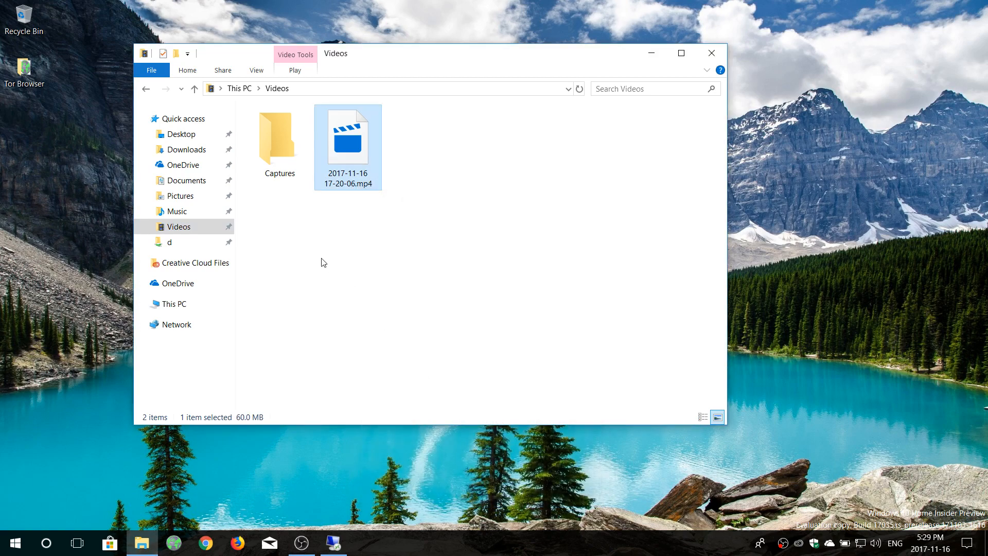
pyautogui.click(202, 306)
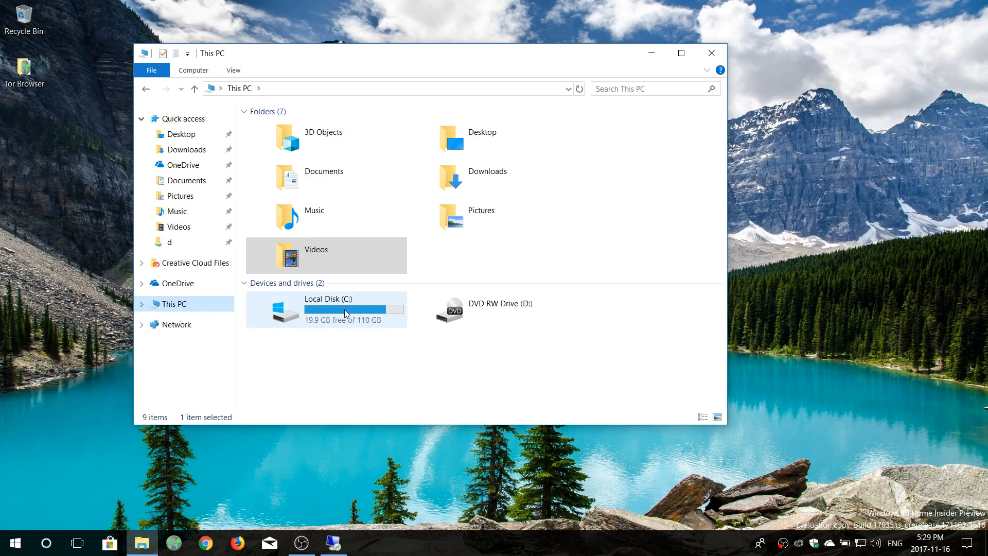
pyautogui.click(711, 53)
pyautogui.click(335, 542)
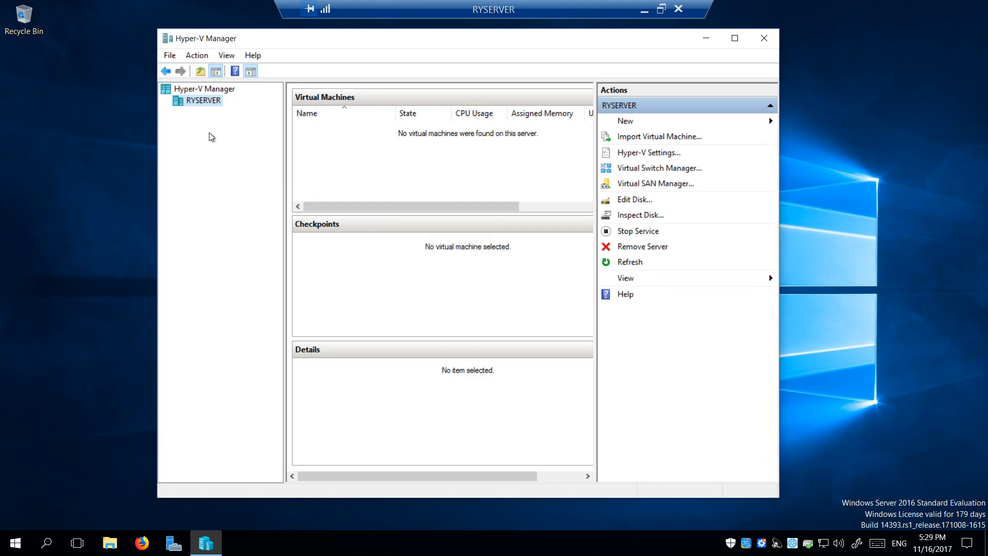
# Start the New Virtual Machine wizard on RYSERVER and name the VM Webserver
pyautogui.rightClick(211, 106)
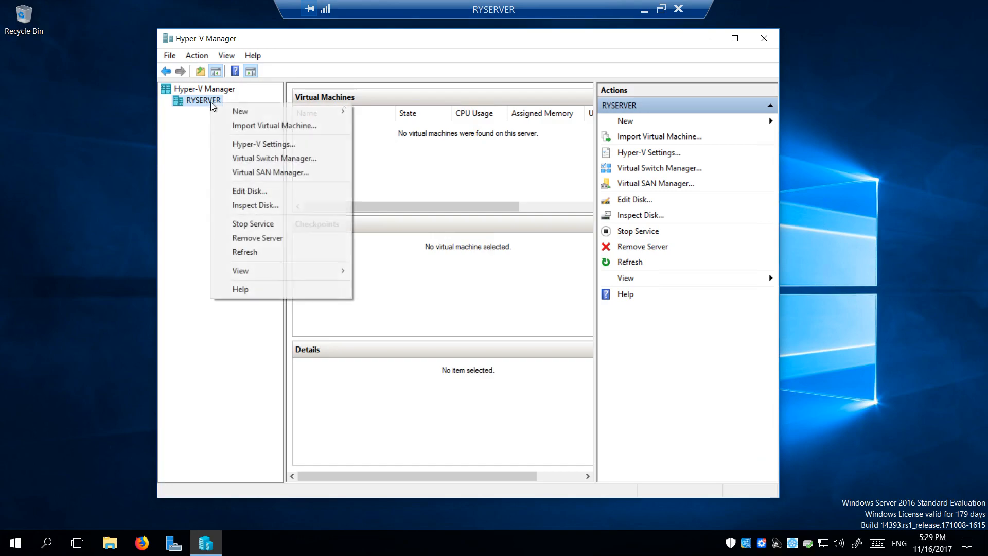
pyautogui.moveTo(262, 116)
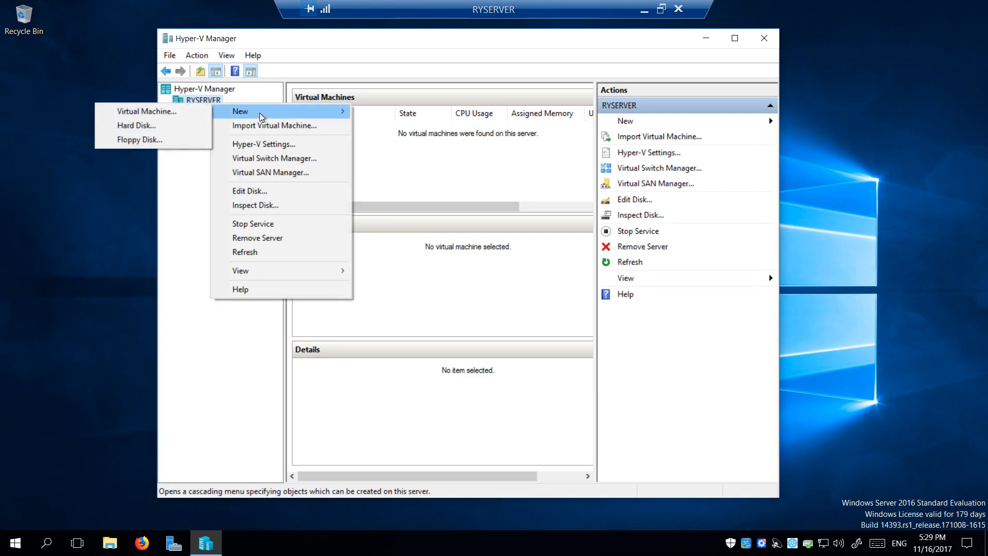
pyautogui.click(183, 113)
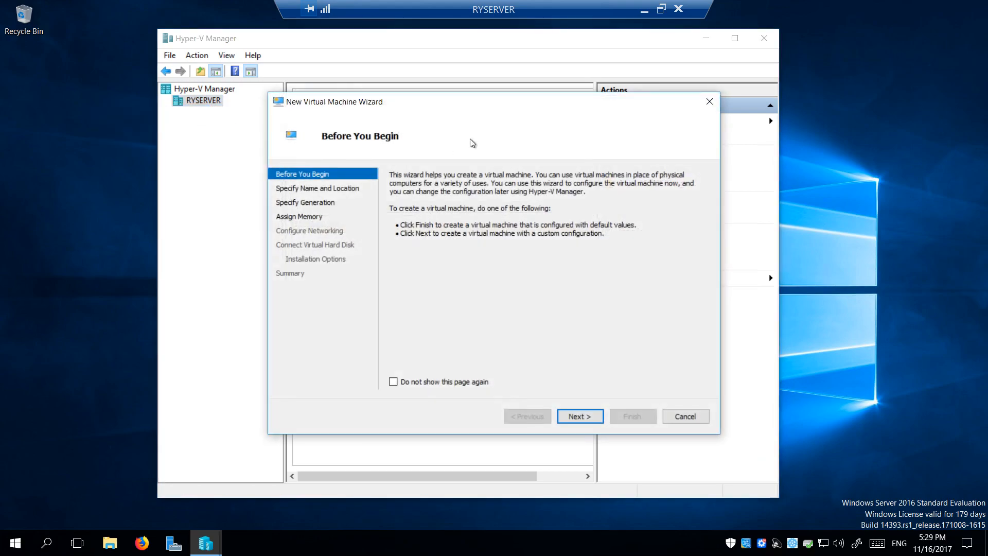
pyautogui.moveTo(467, 111); pyautogui.dragTo(409, 80)
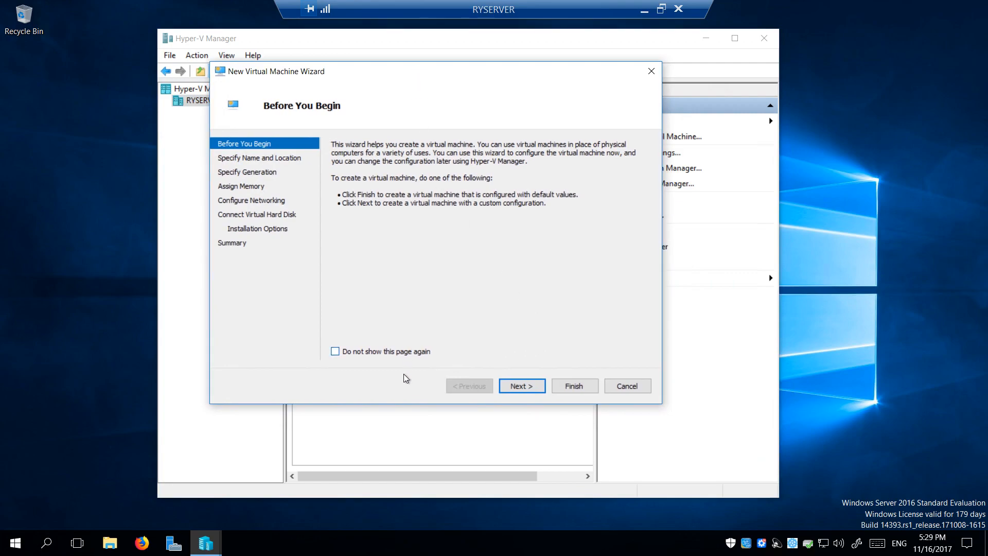
pyautogui.click(519, 386)
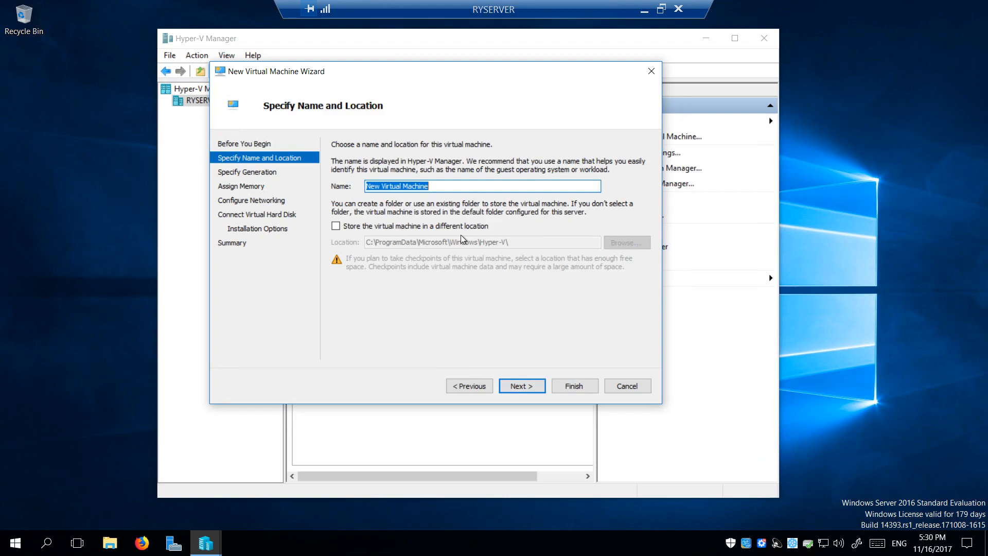
pyautogui.write('Webserver')
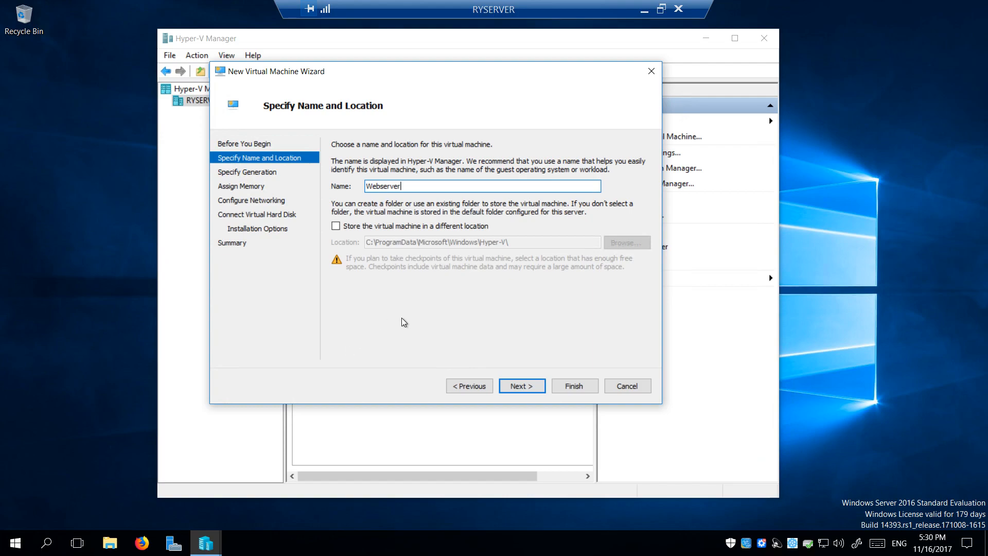
# Store the VM in a newly created D:\Webserver folder
pyautogui.click(335, 227)
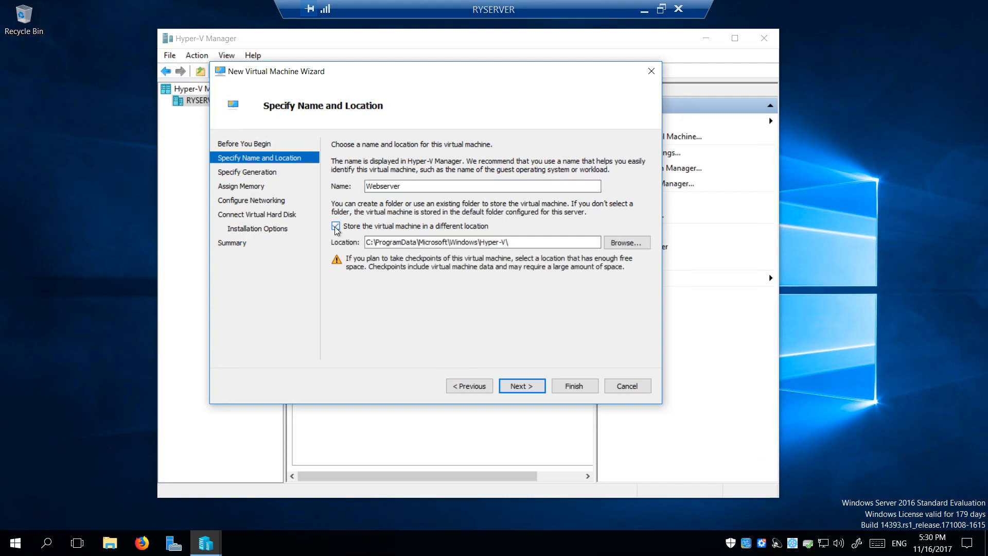
pyautogui.click(634, 246)
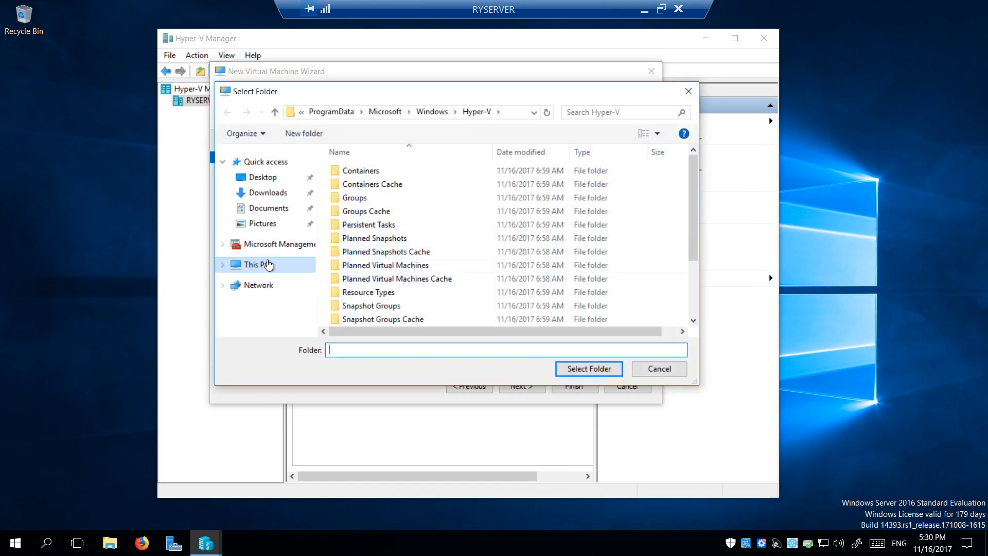
pyautogui.click(257, 264)
pyautogui.doubleClick(572, 321)
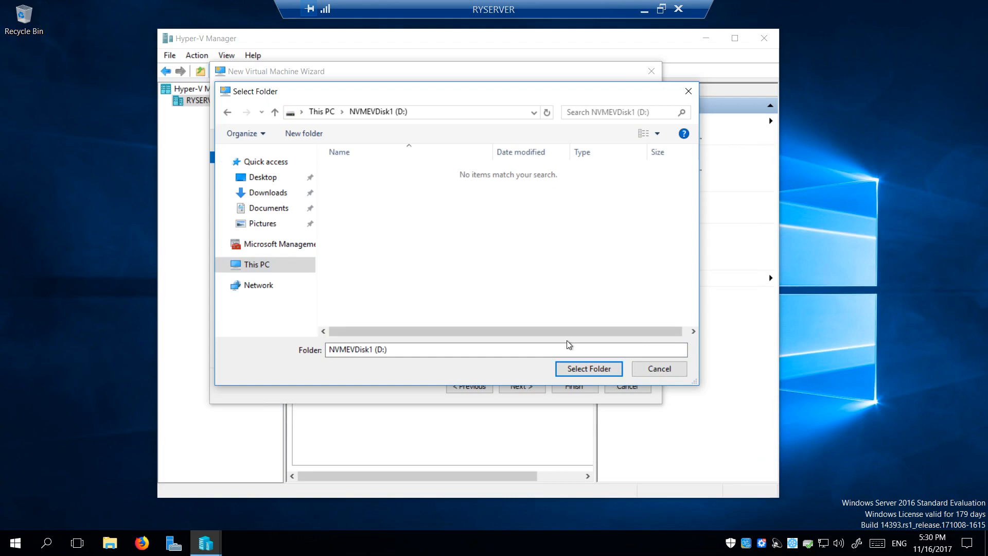
pyautogui.rightClick(381, 209)
pyautogui.moveTo(352, 334)
pyautogui.click(260, 333)
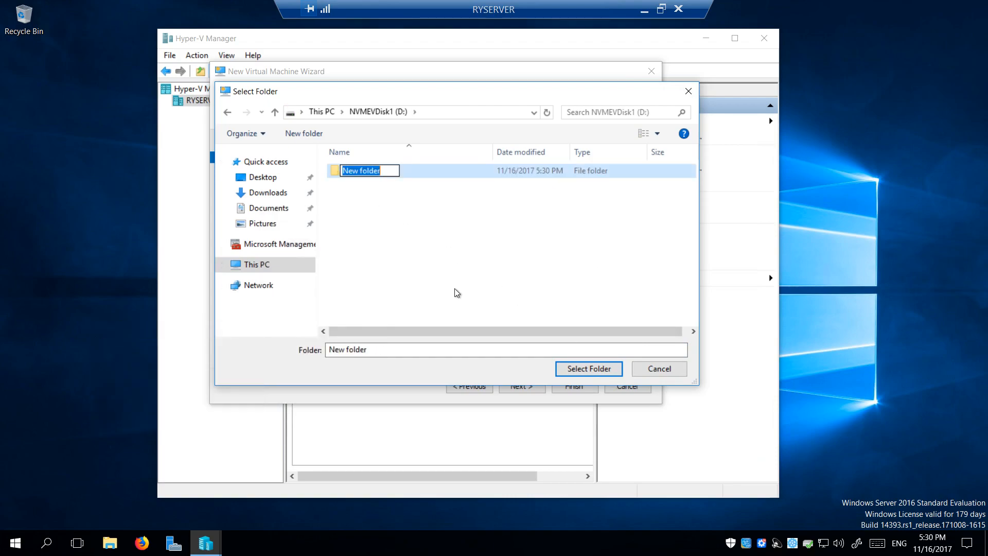
pyautogui.write('Webserver')
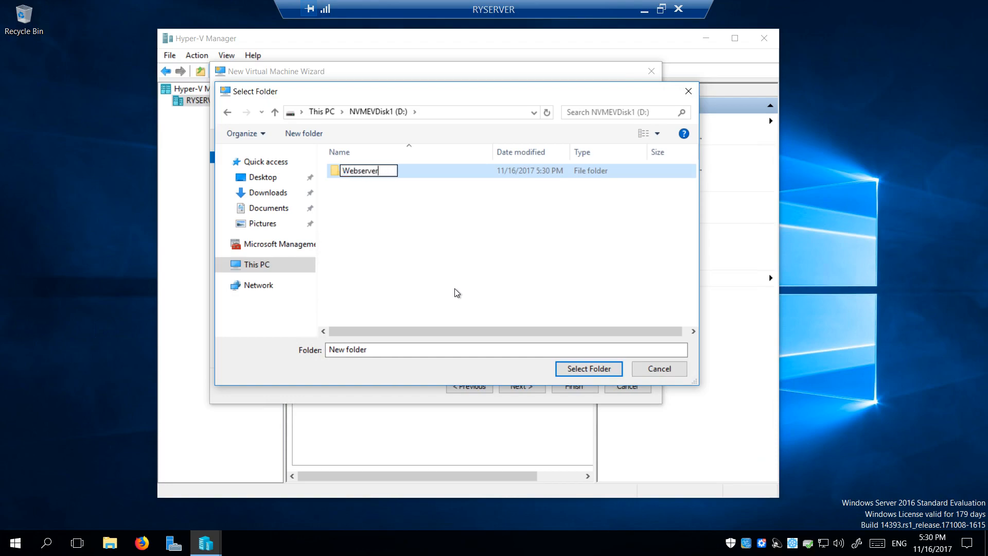
pyautogui.press('Return')
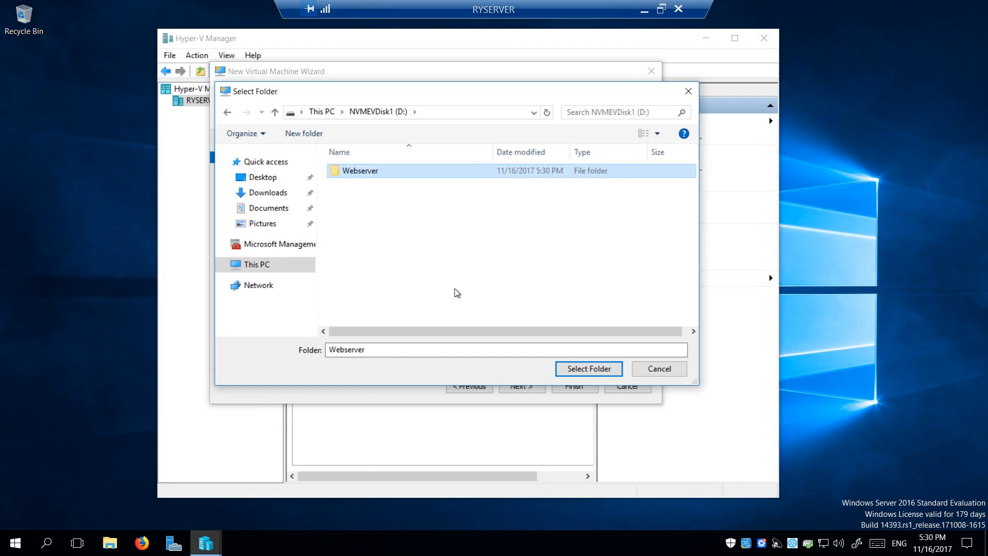
pyautogui.doubleClick(367, 174)
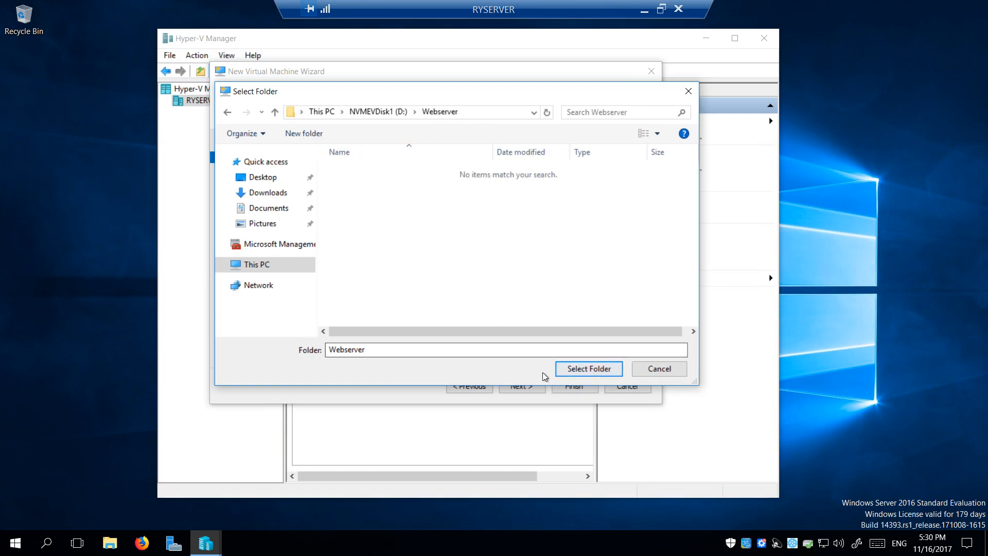
pyautogui.click(589, 370)
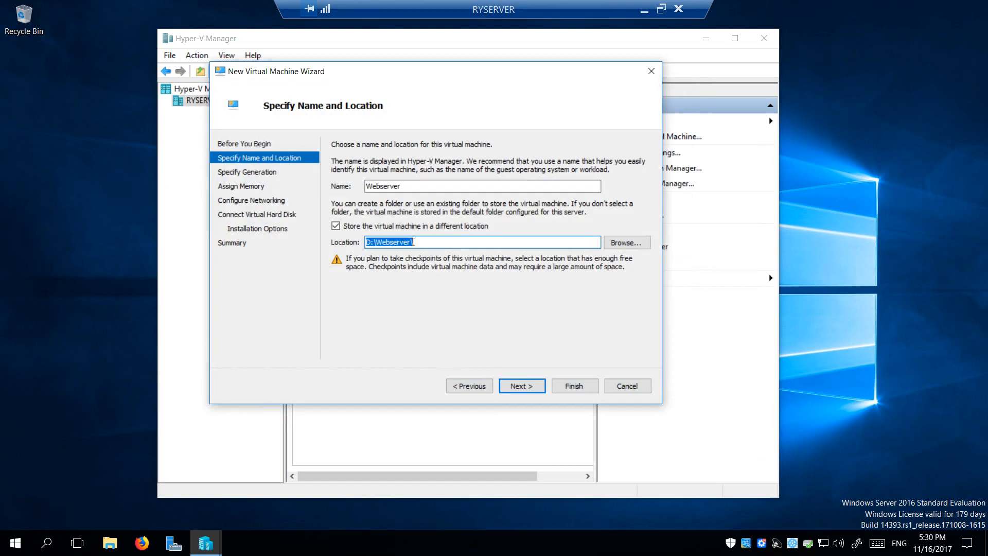
pyautogui.click(515, 384)
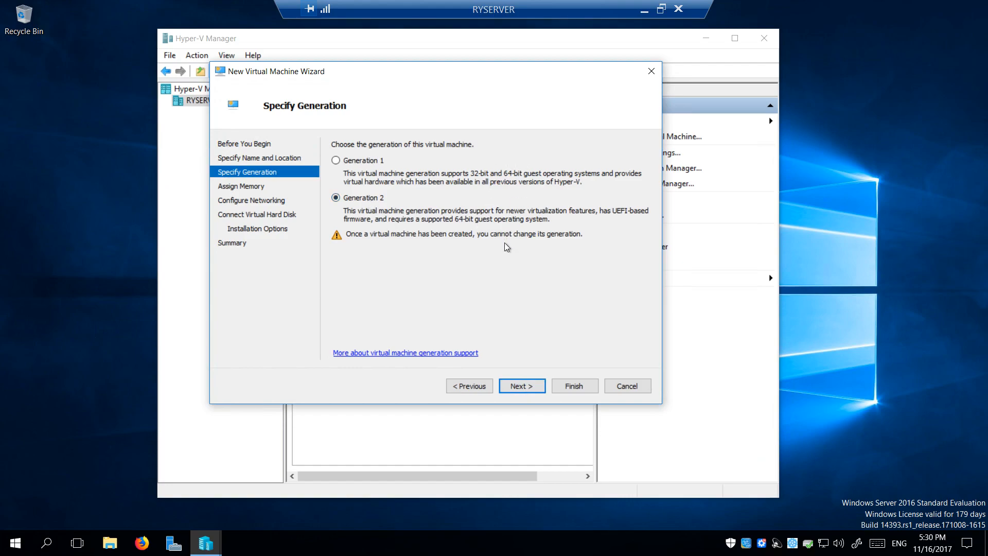
# Keep Generation 2 and enter 4096 MB as the startup memory
pyautogui.click(526, 391)
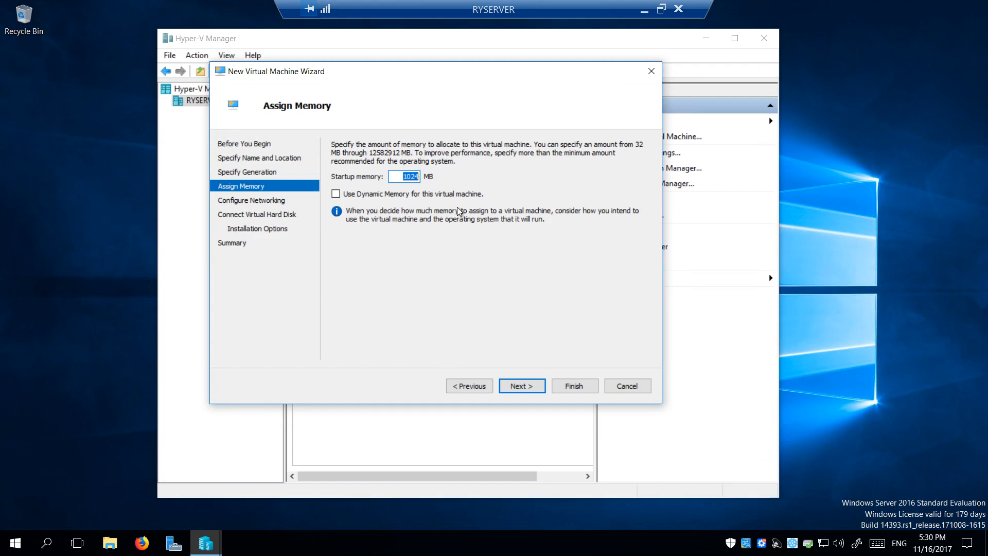
pyautogui.write('409')
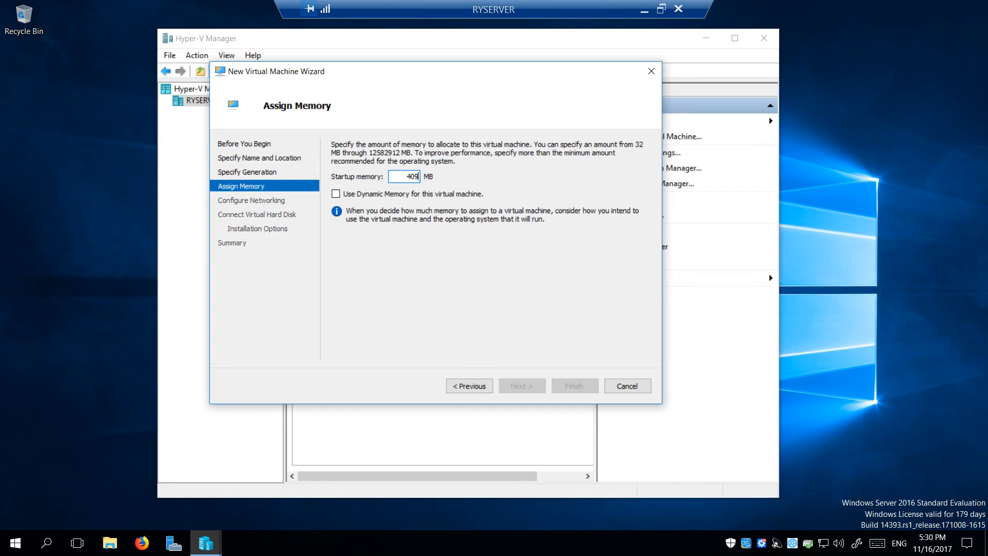
pyautogui.write('6')
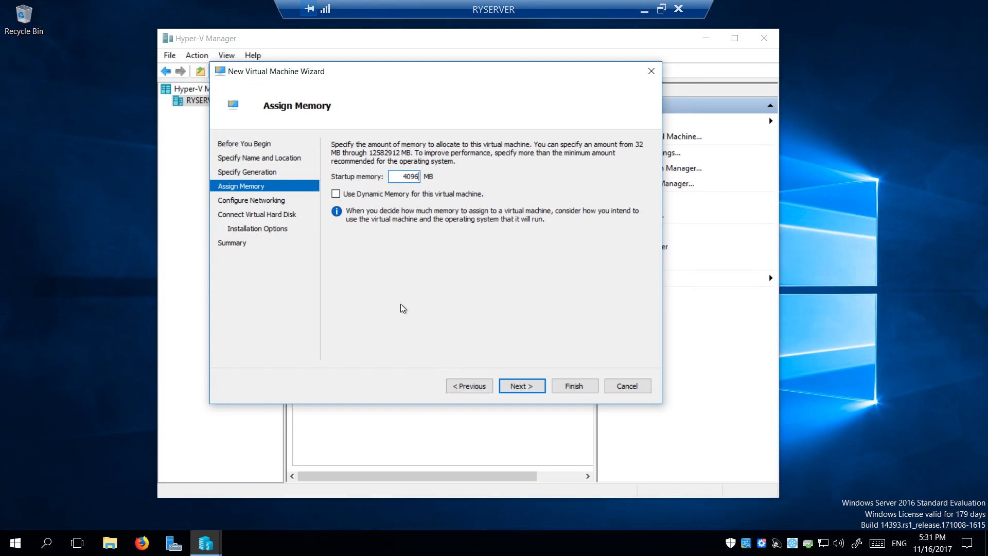
pyautogui.rightClick(678, 540)
pyautogui.click(708, 472)
pyautogui.click(478, 111)
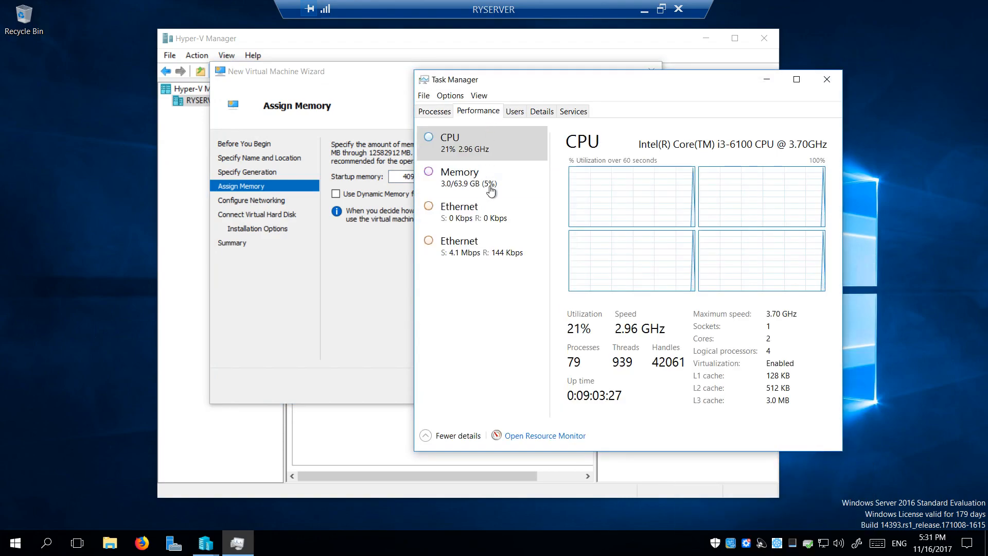
pyautogui.click(490, 189)
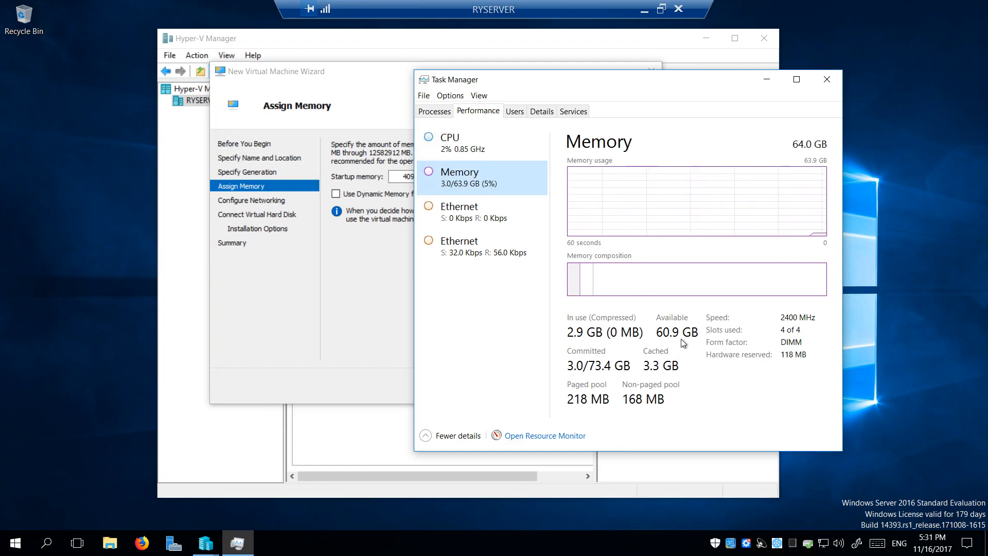
pyautogui.click(828, 86)
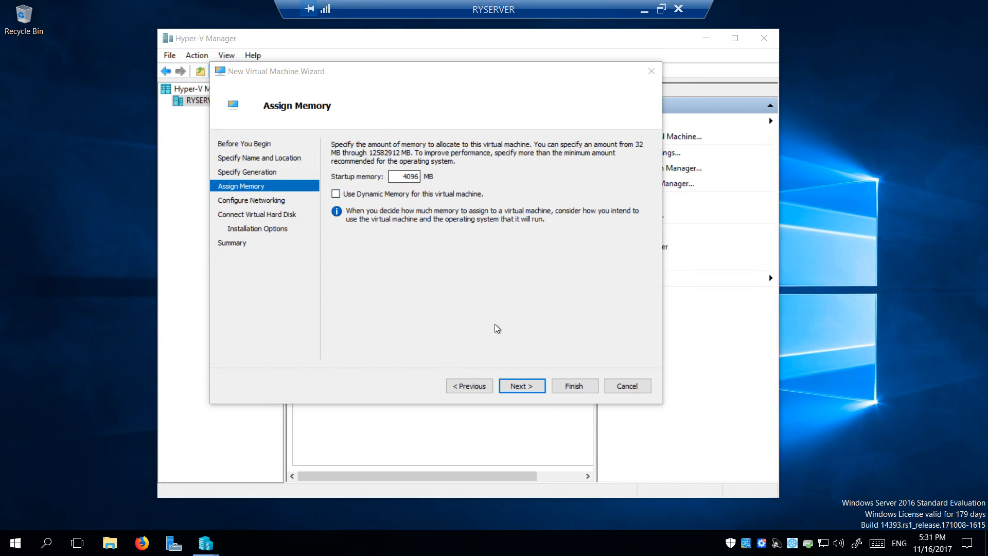
# Connect the new VM's network adapter to T1VSwitch
pyautogui.click(521, 386)
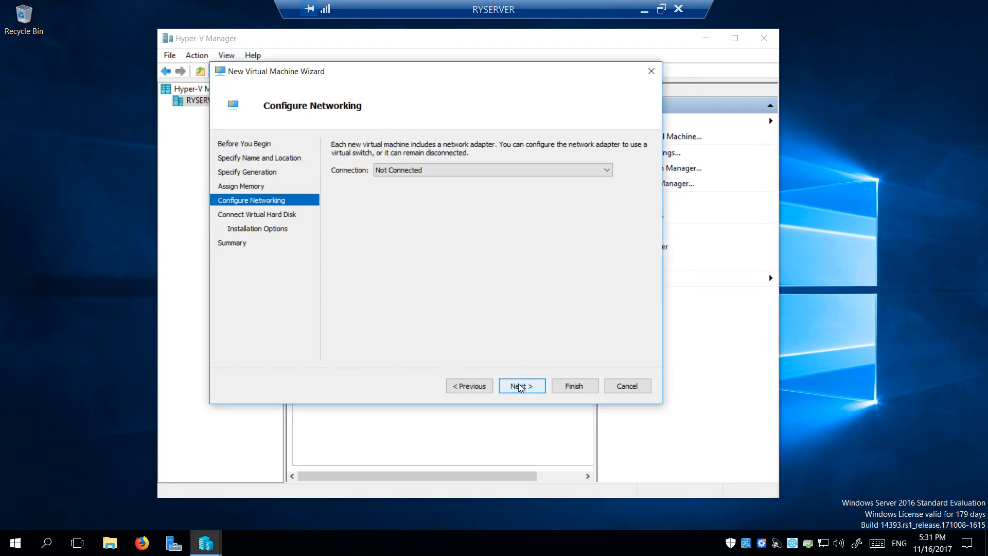
pyautogui.click(390, 171)
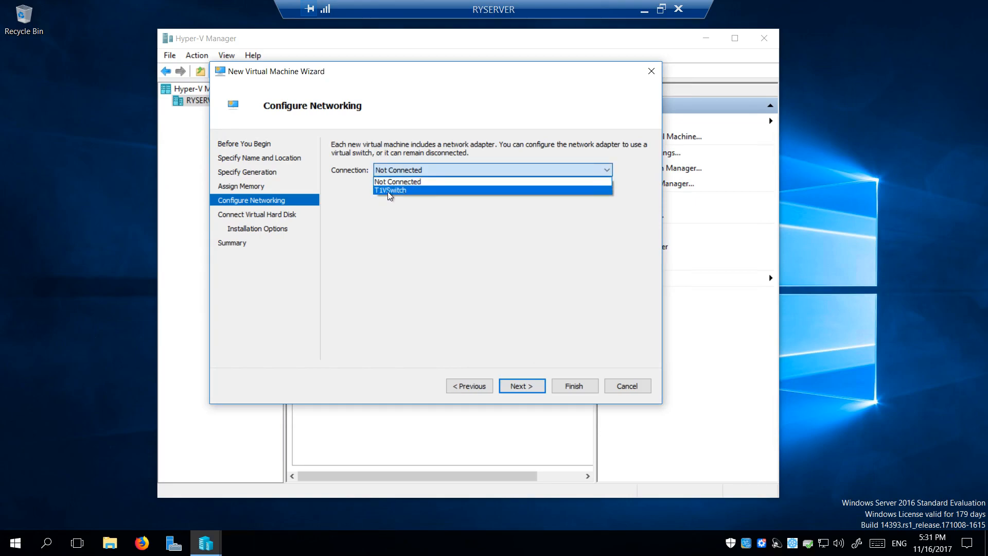
pyautogui.click(391, 192)
# Shrink the new Webserver.vhdx virtual hard disk from 127 GB to 40 GB
pyautogui.click(528, 386)
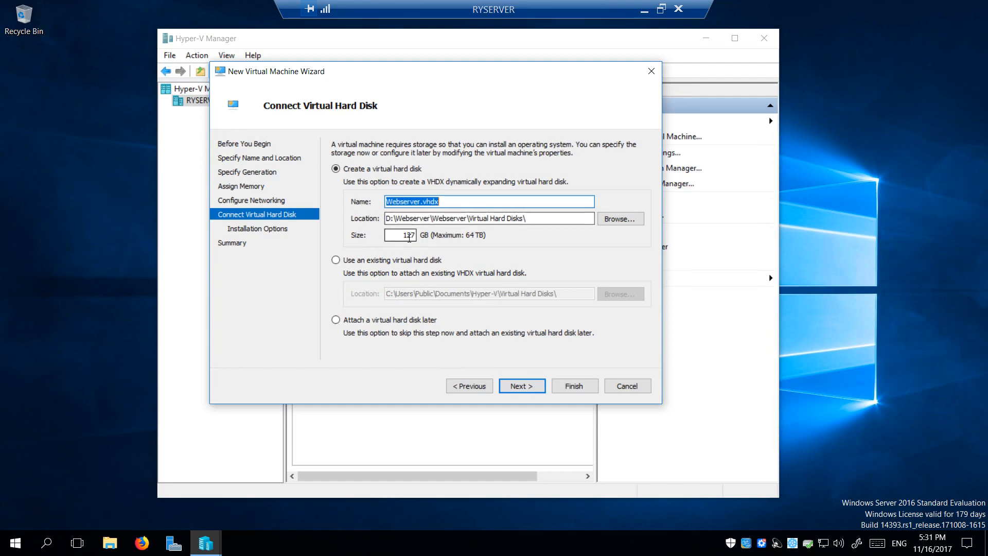
pyautogui.click(410, 236)
pyautogui.doubleClick(409, 235)
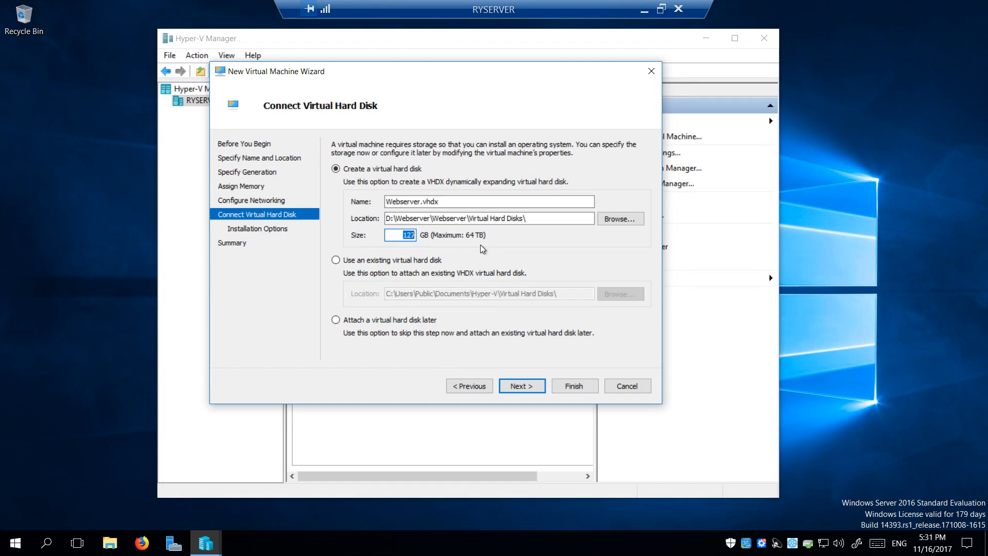
pyautogui.write('40')
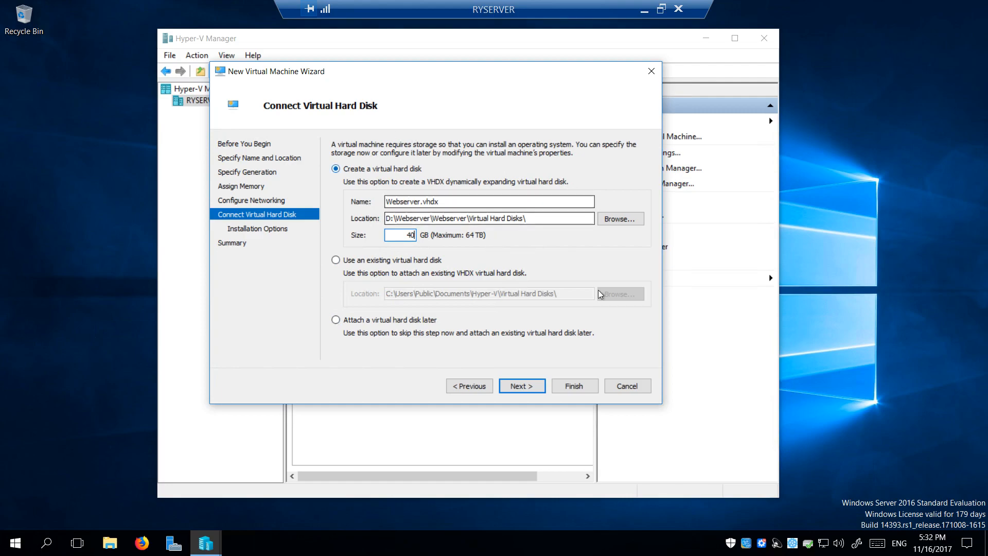
pyautogui.click(519, 393)
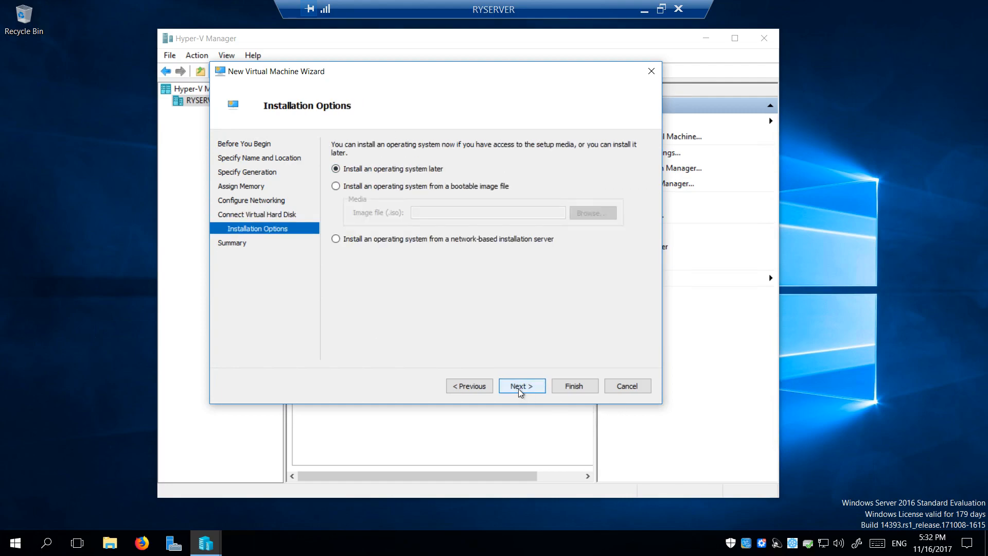
# Choose install from a bootable image and locate the Windows Server ISO in Documents
pyautogui.click(363, 189)
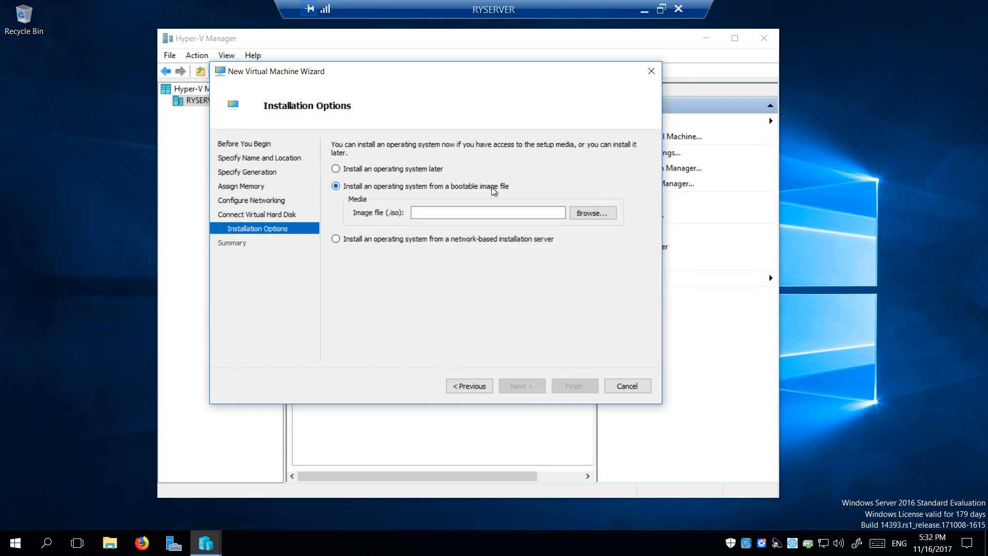
pyautogui.click(109, 542)
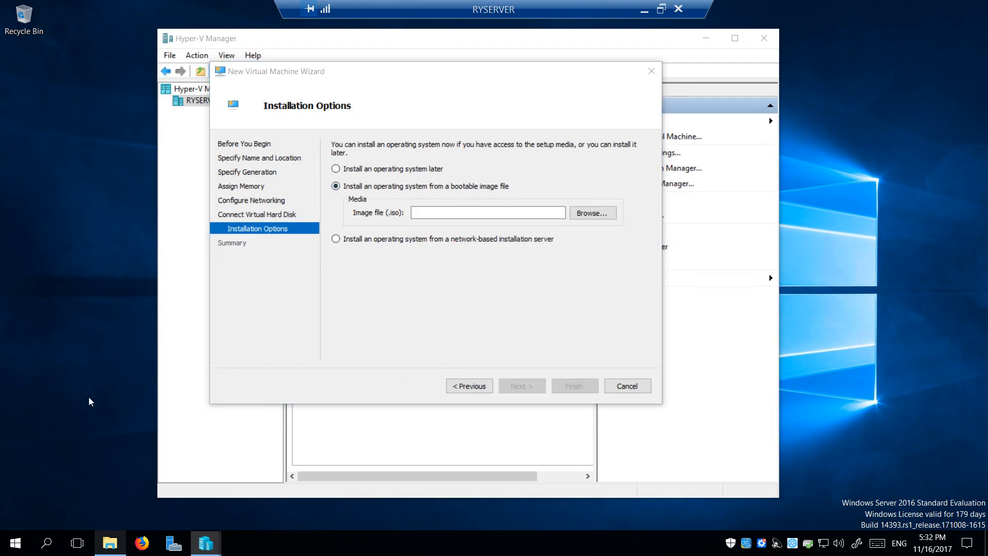
pyautogui.click(264, 183)
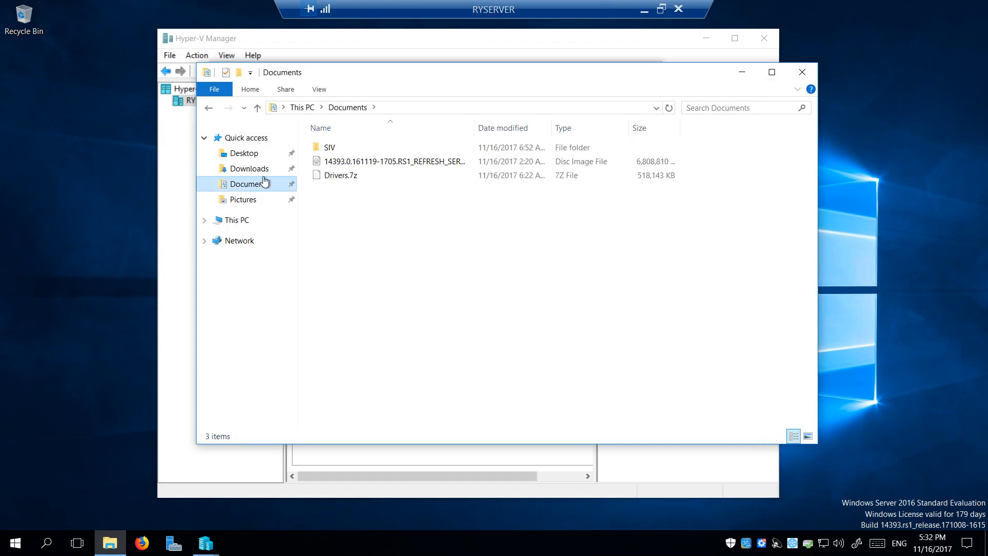
pyautogui.click(360, 161)
pyautogui.click(802, 72)
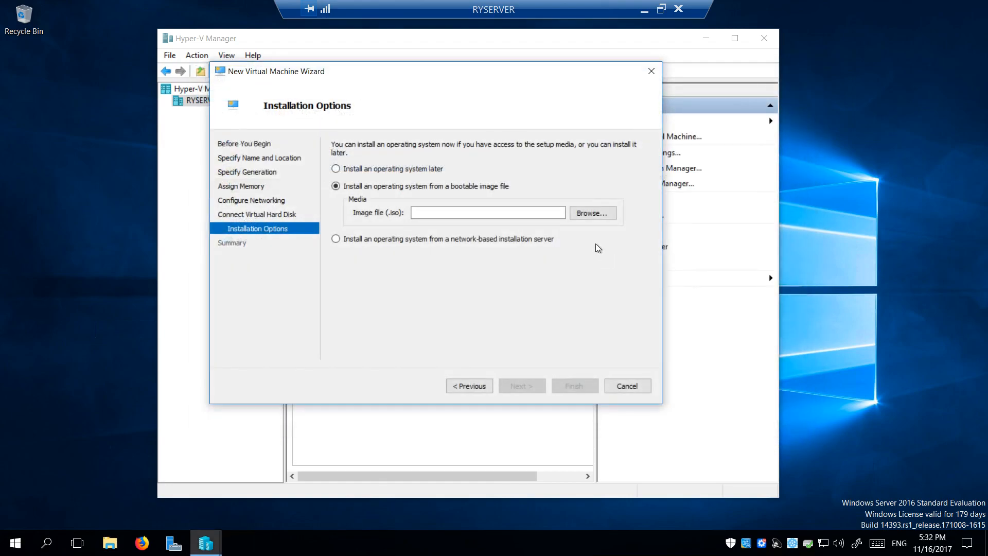
# Select the Windows Server ISO from Documents as the installation media and continue to Summary
pyautogui.click(592, 213)
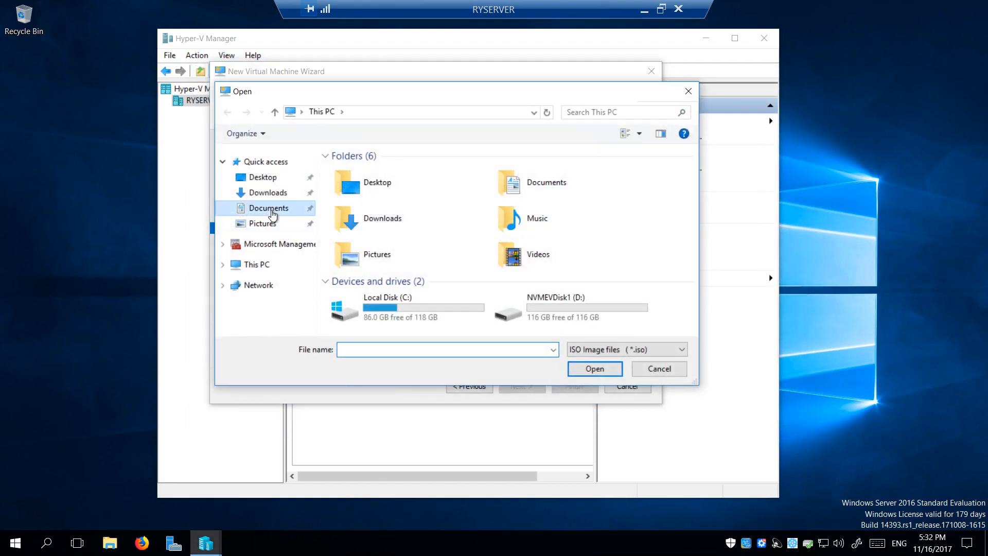
pyautogui.click(273, 214)
pyautogui.click(397, 186)
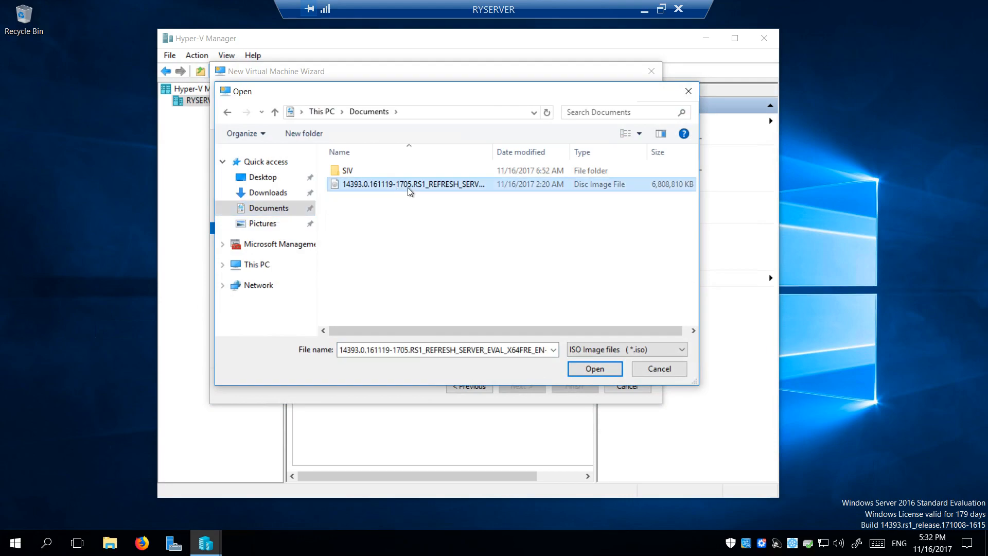
pyautogui.click(594, 369)
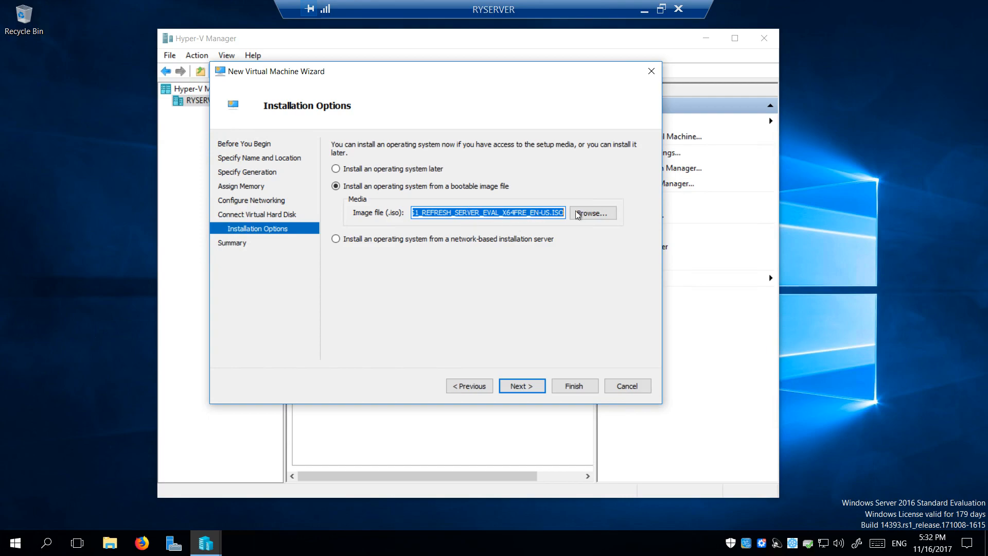
pyautogui.click(521, 388)
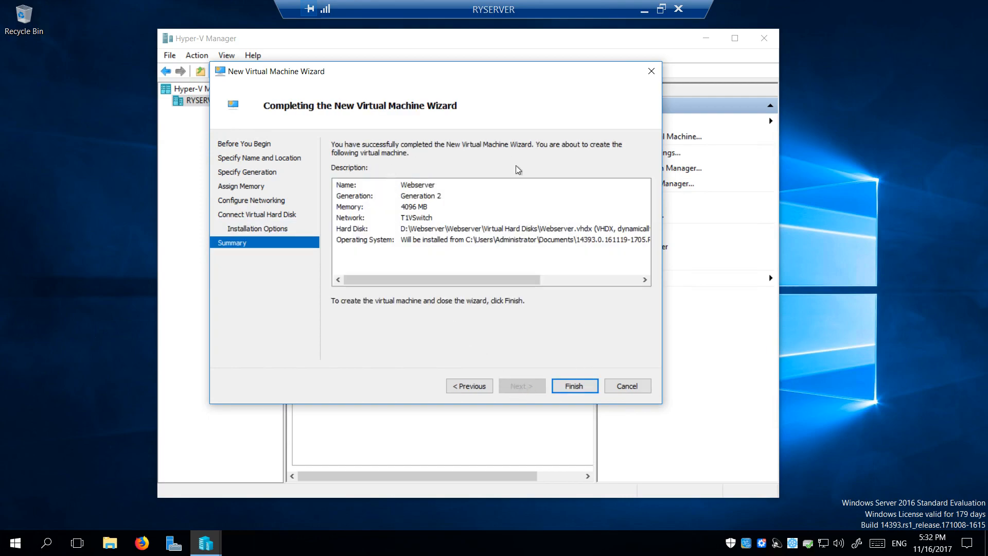
# Finish the wizard to create Webserver, widen the window and VM list, and open its Settings
pyautogui.click(580, 390)
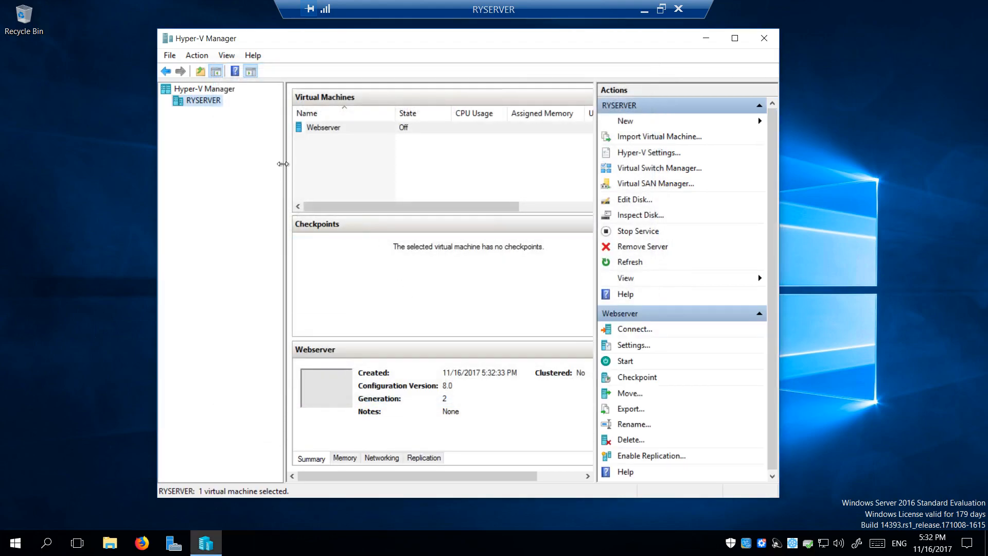
pyautogui.moveTo(778, 71); pyautogui.dragTo(826, 71)
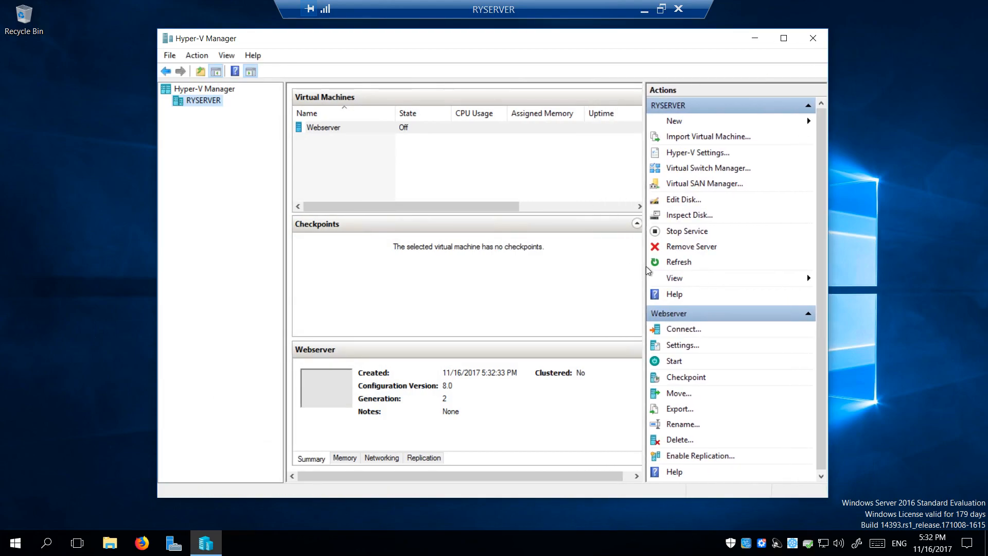
pyautogui.moveTo(645, 267); pyautogui.dragTo(695, 262)
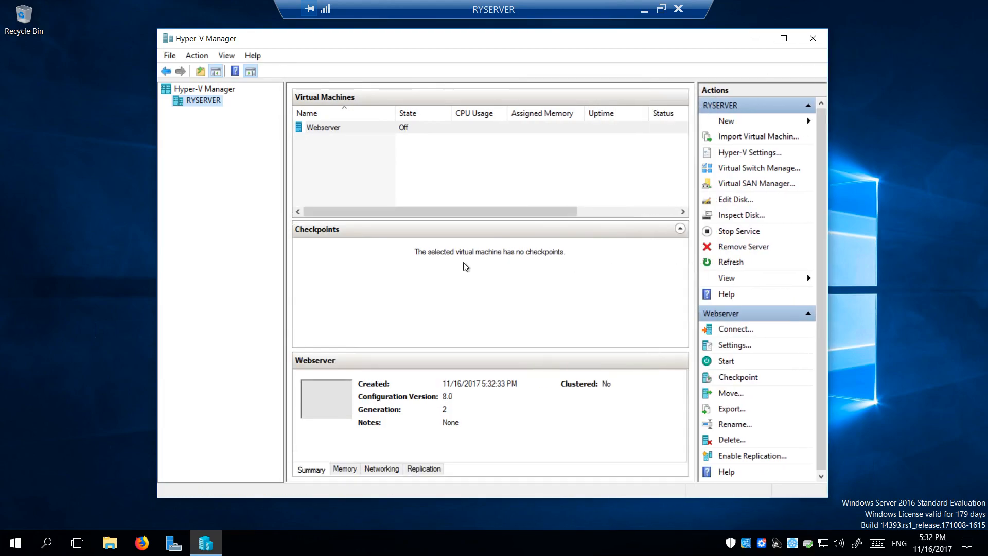
pyautogui.rightClick(339, 129)
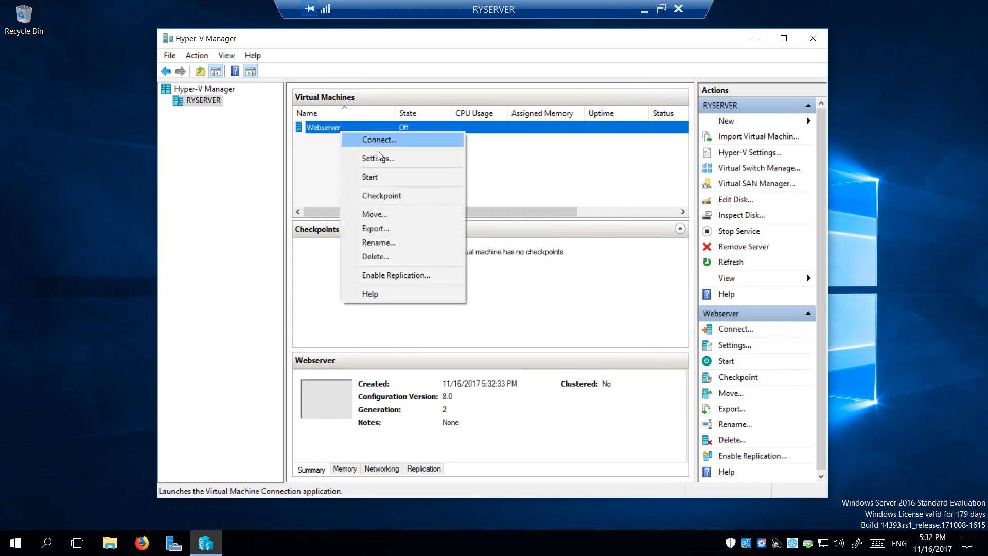
pyautogui.click(366, 157)
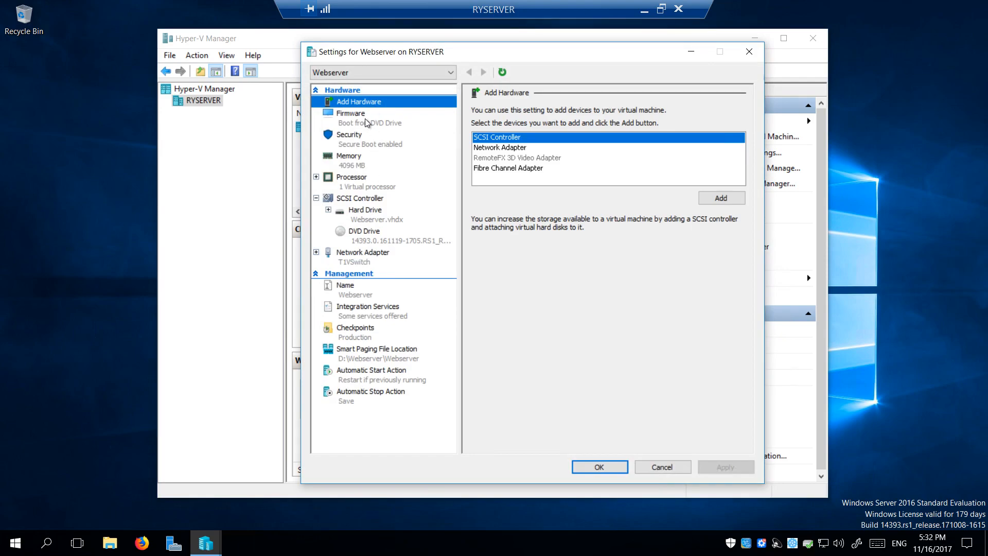
# Reset NUMA to the hardware topology and apply 2 virtual processors to Webserver
pyautogui.click(359, 163)
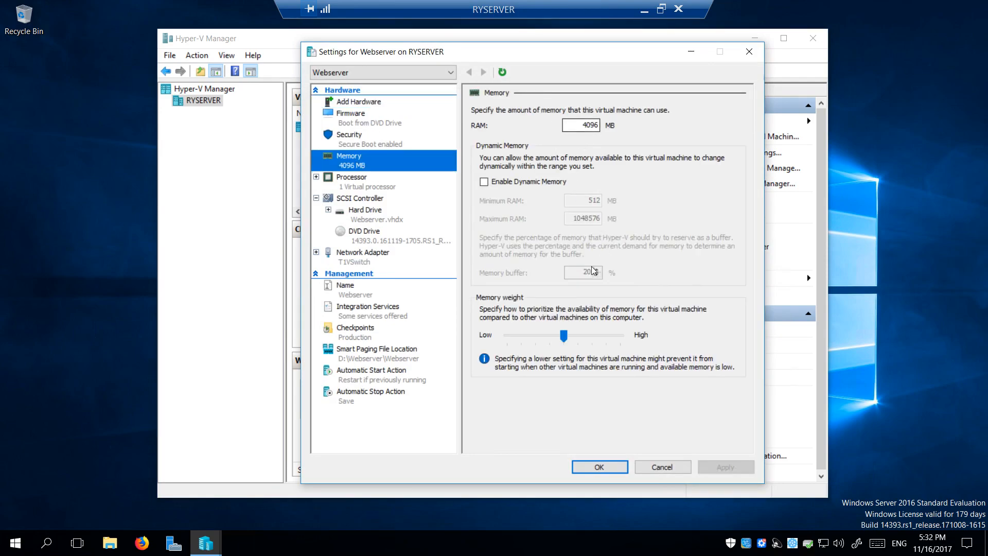
pyautogui.click(316, 177)
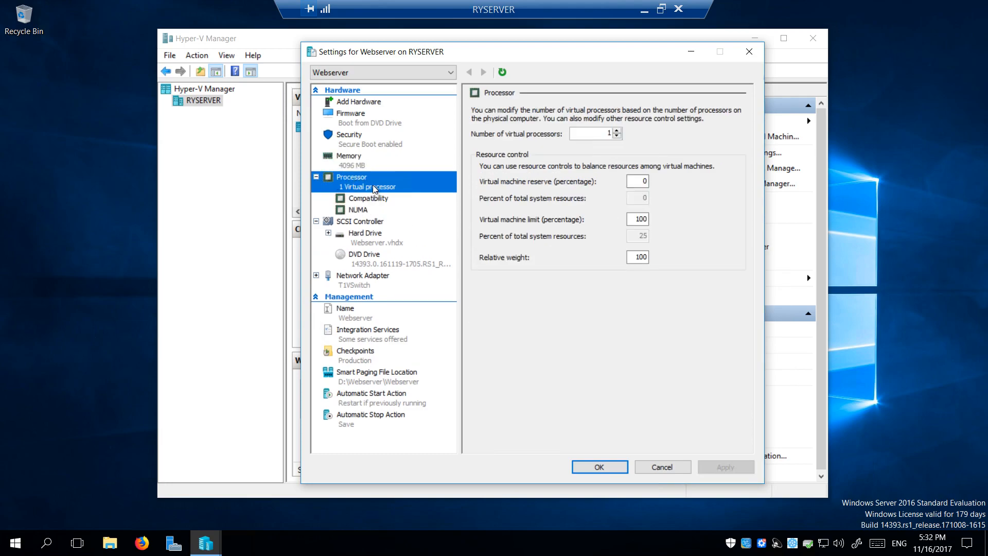
pyautogui.click(360, 211)
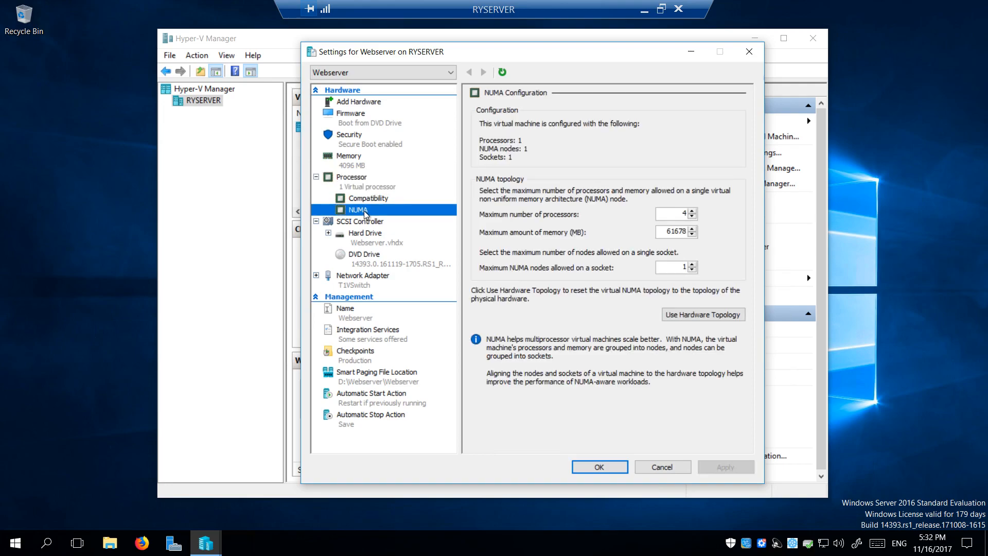
pyautogui.click(706, 319)
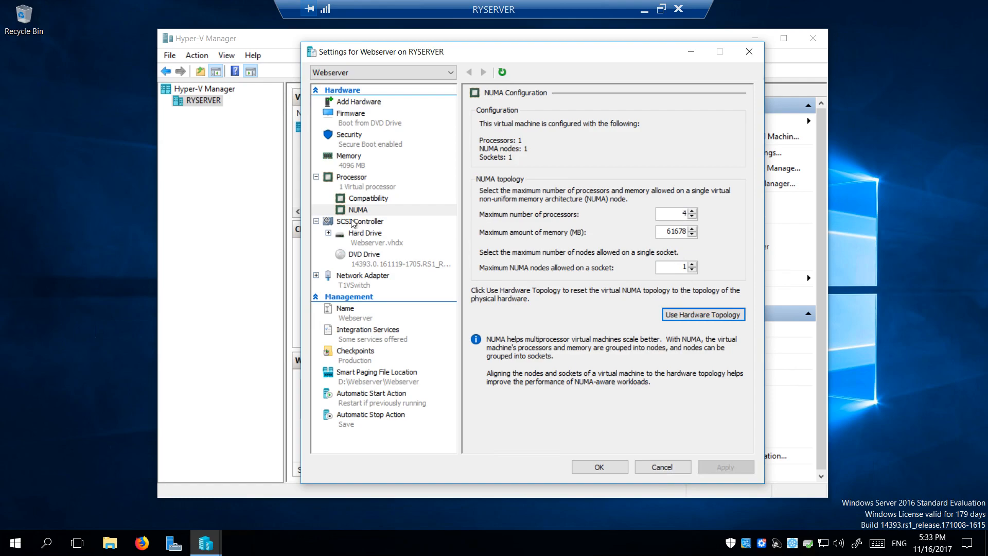
pyautogui.click(369, 199)
pyautogui.click(372, 184)
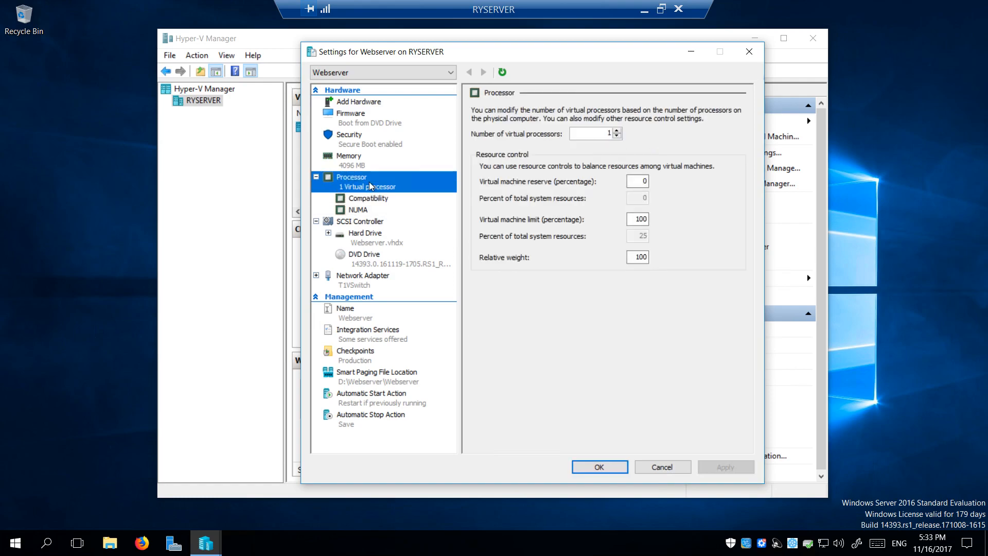
pyautogui.click(617, 131)
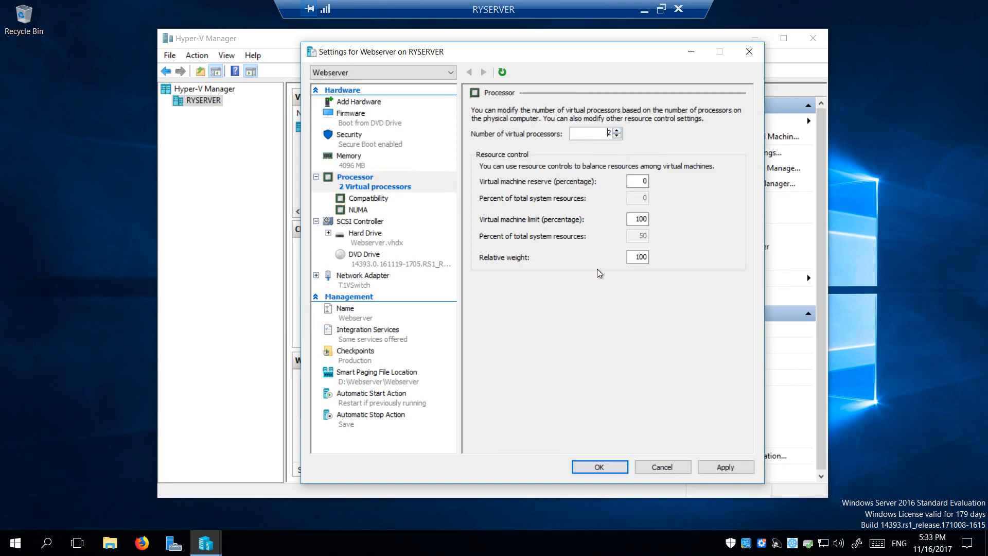
pyautogui.click(721, 469)
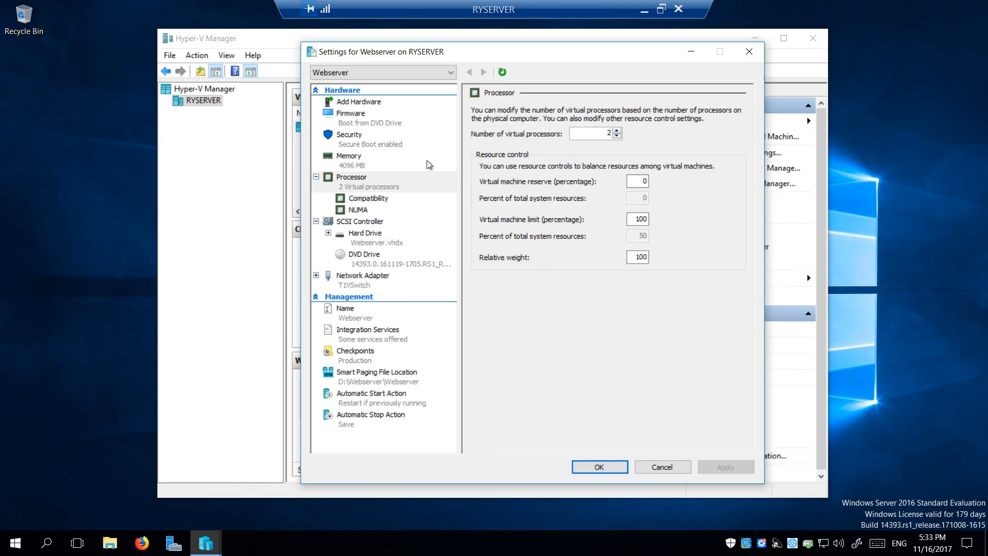
# Tick Enable SR-IOV under the network adapter's Hardware Acceleration and apply it
pyautogui.click(315, 275)
pyautogui.click(363, 281)
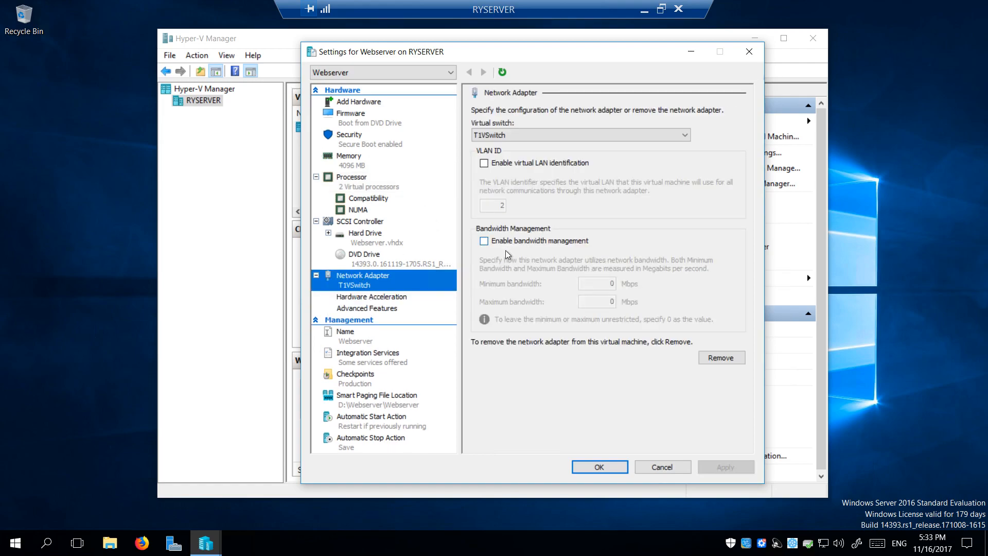
pyautogui.click(372, 300)
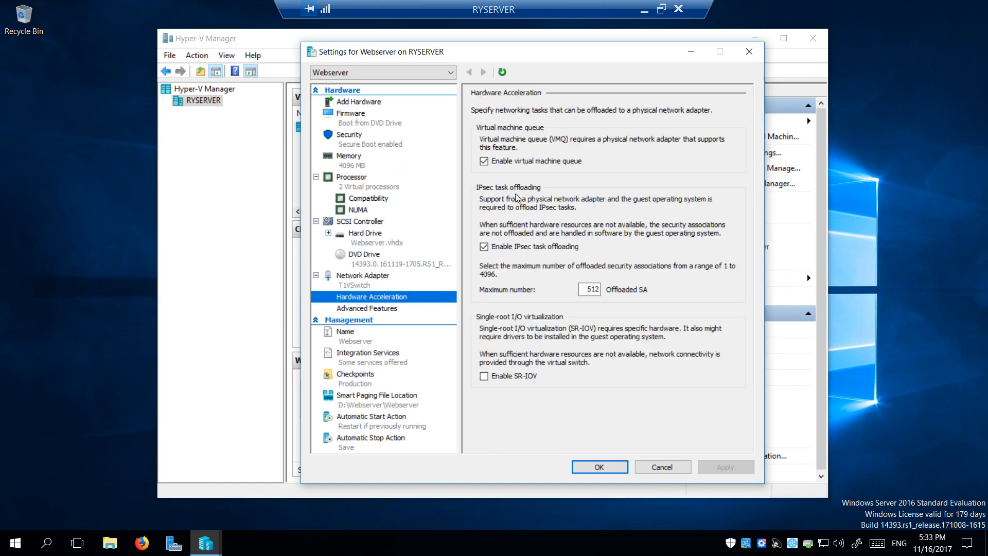
pyautogui.click(484, 377)
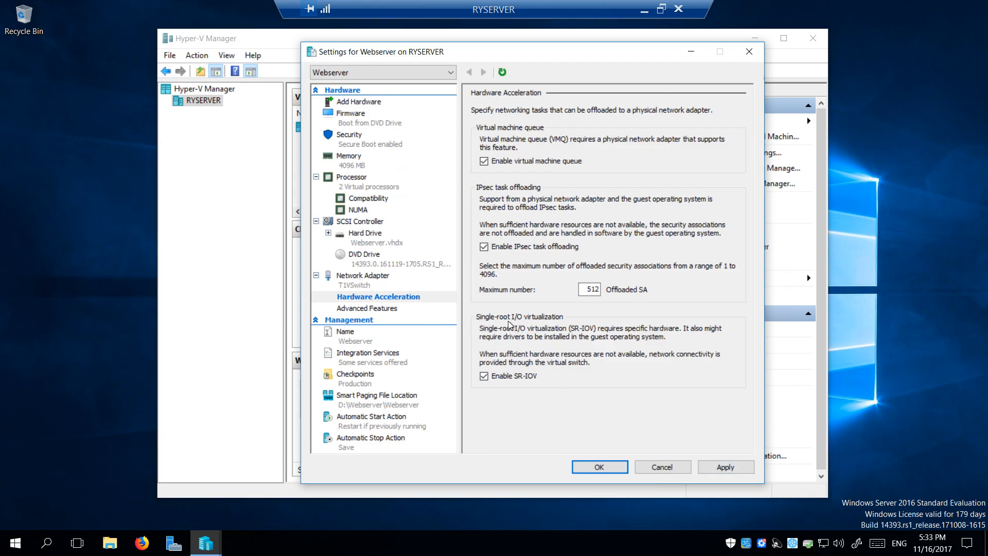
pyautogui.click(725, 468)
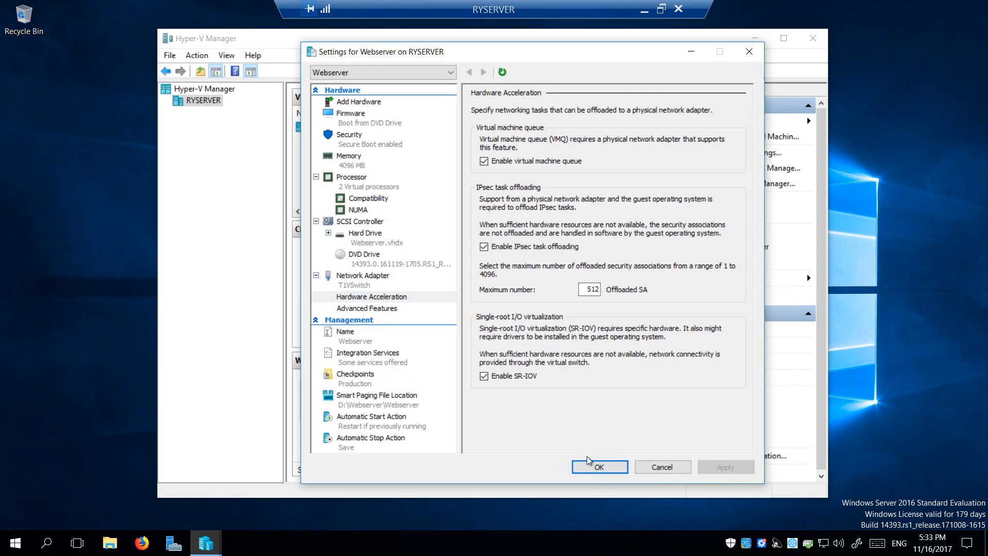
# Save the settings with OK, then connect to Webserver and start it
pyautogui.click(599, 466)
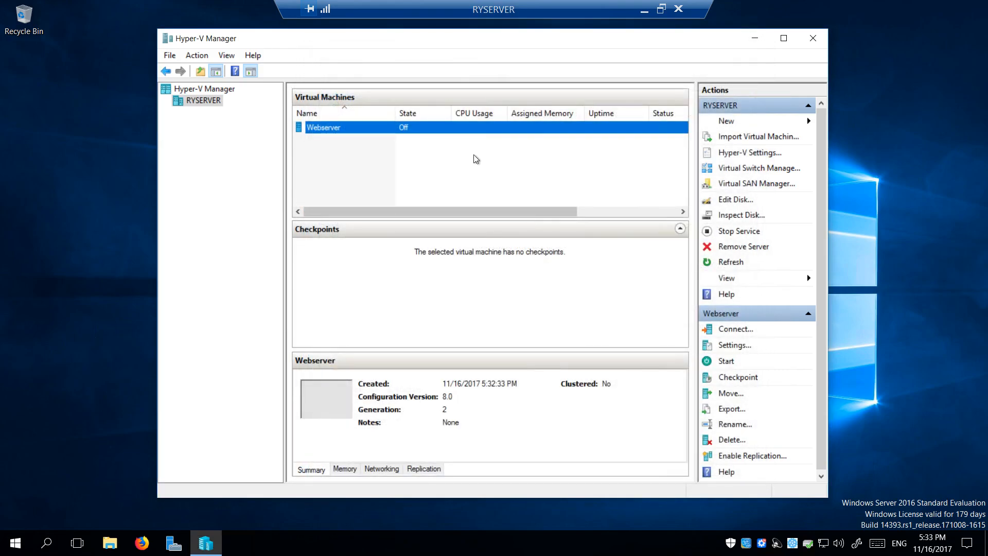
pyautogui.rightClick(345, 131)
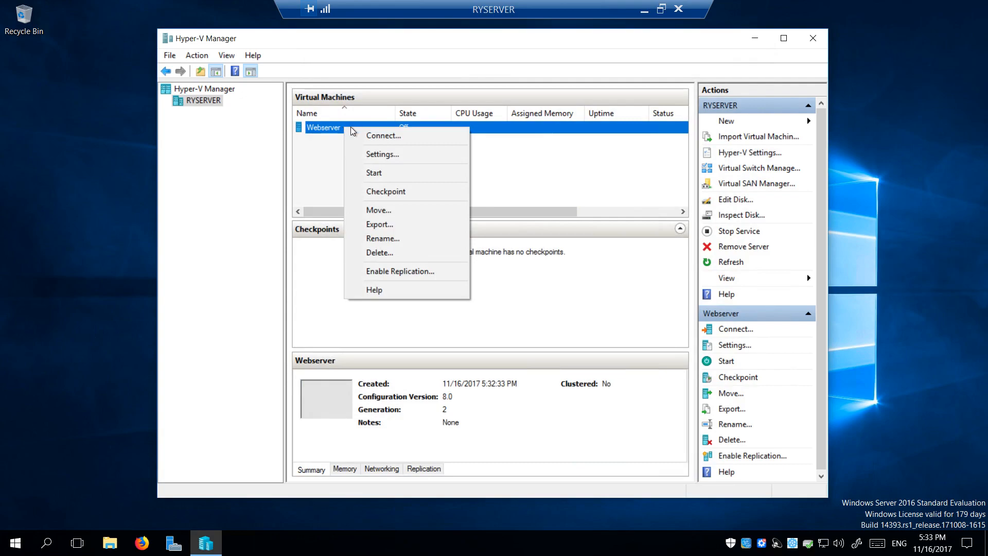
pyautogui.click(390, 136)
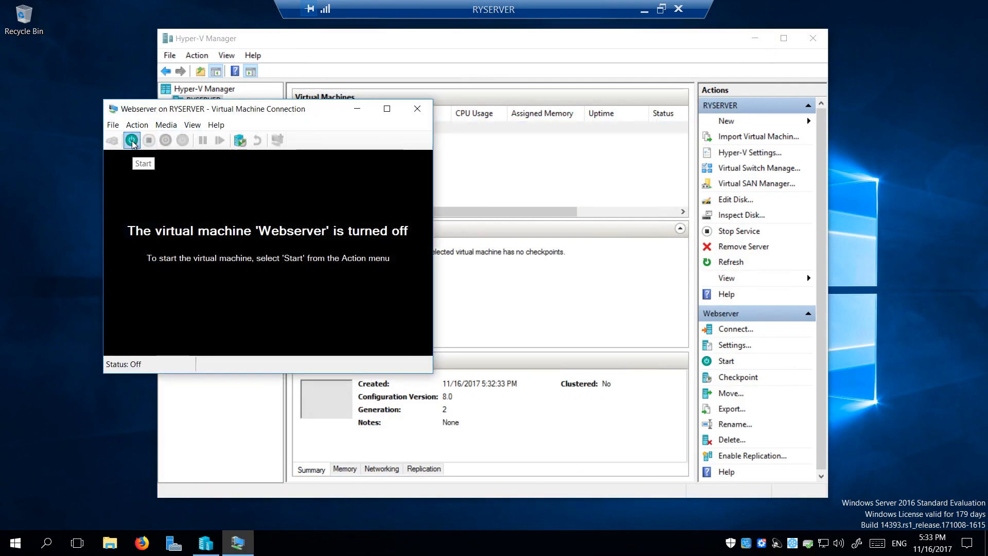
pyautogui.click(131, 140)
# Boot from the DVD, keep default language, and pick Windows Server 2016 Standard Evaluation (Desktop Experience)
pyautogui.press('space')
pyautogui.moveTo(523, 106); pyautogui.dragTo(562, 33)
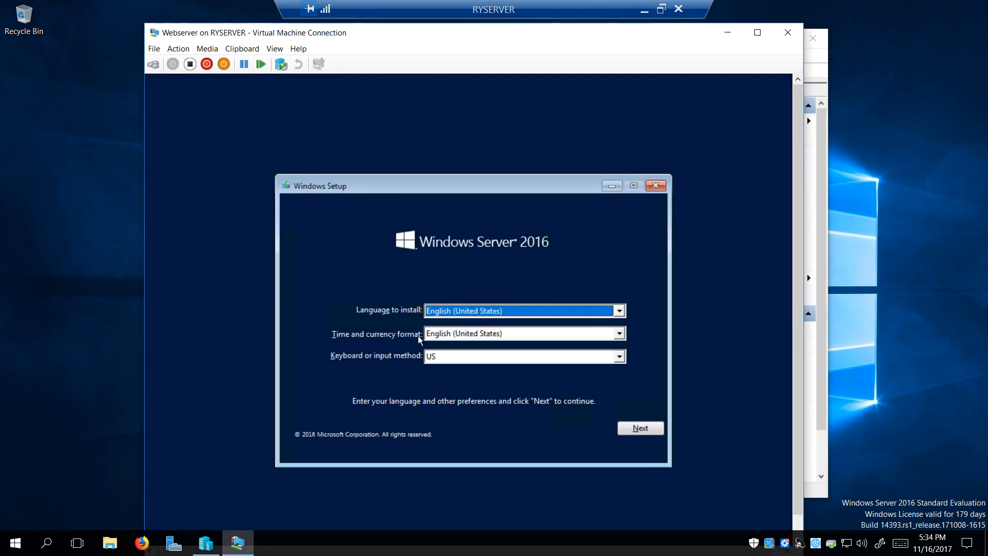
pyautogui.moveTo(259, 36); pyautogui.dragTo(208, 17)
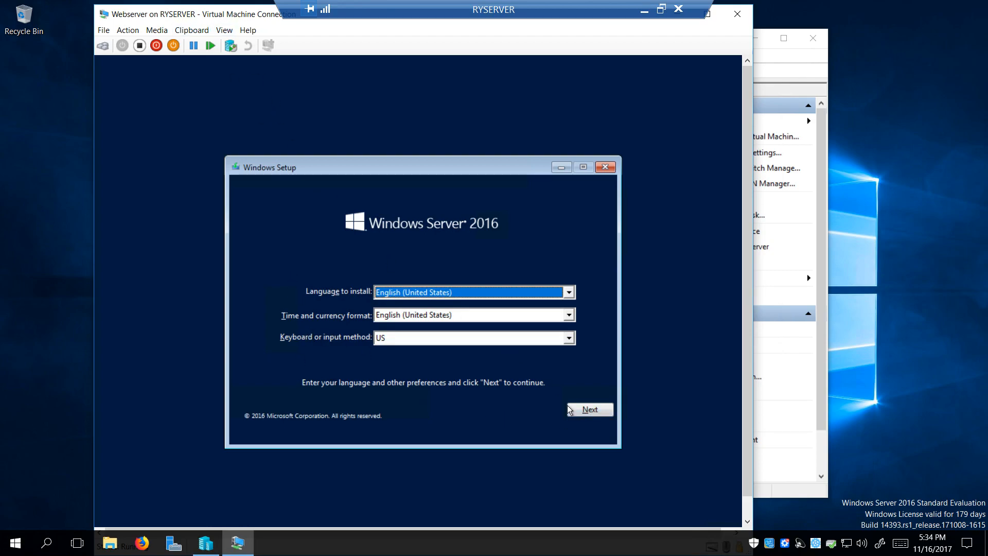
pyautogui.click(587, 415)
pyautogui.click(433, 311)
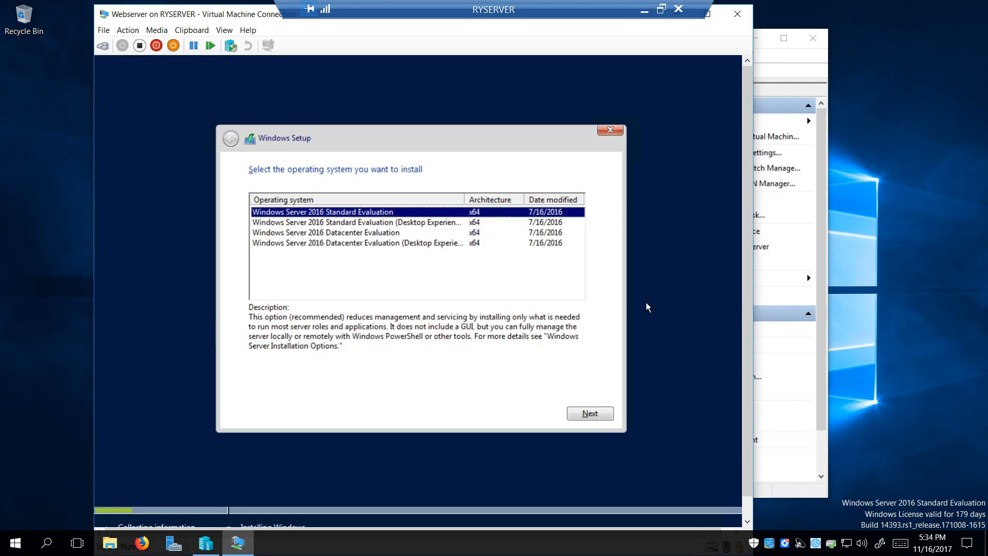
pyautogui.click(396, 222)
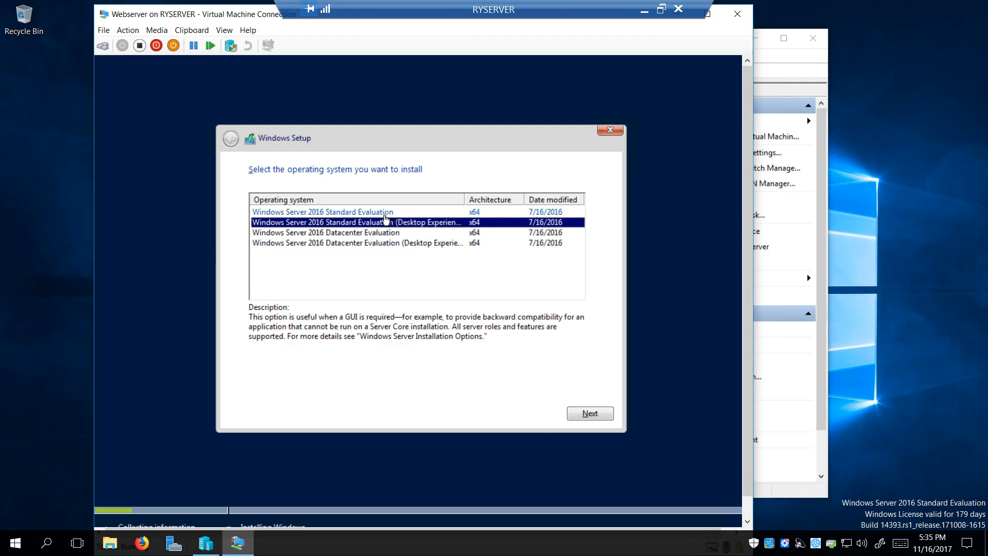
# Accept the license terms and run a Custom install onto Drive 0's 40 GB unallocated space
pyautogui.click(579, 413)
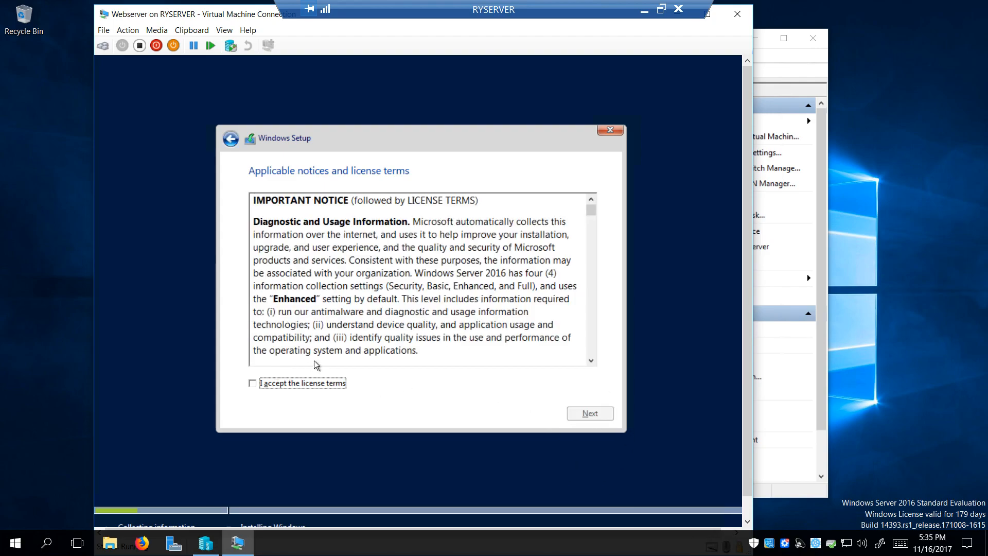
pyautogui.click(279, 383)
pyautogui.moveTo(593, 218); pyautogui.dragTo(600, 373)
pyautogui.click(580, 414)
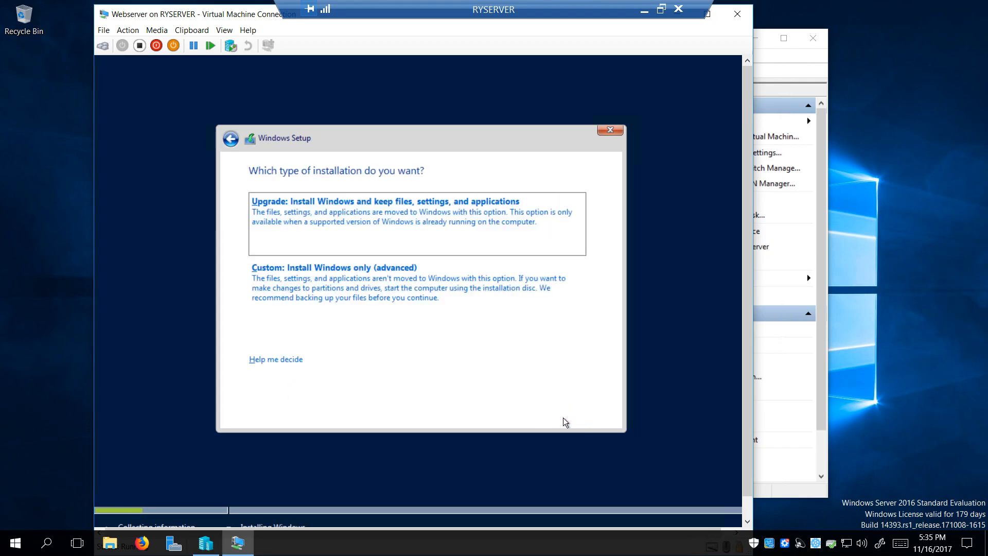
pyautogui.click(330, 284)
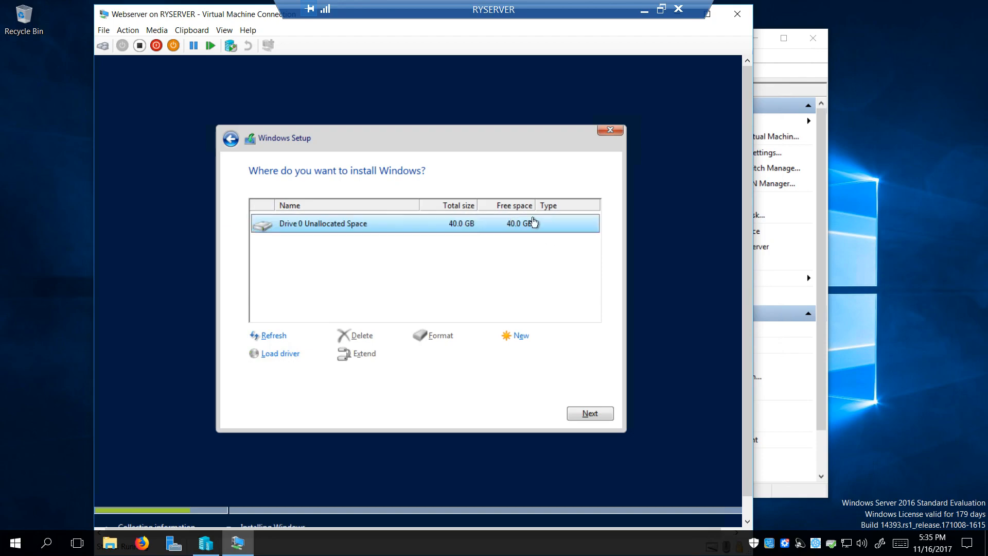
pyautogui.click(588, 413)
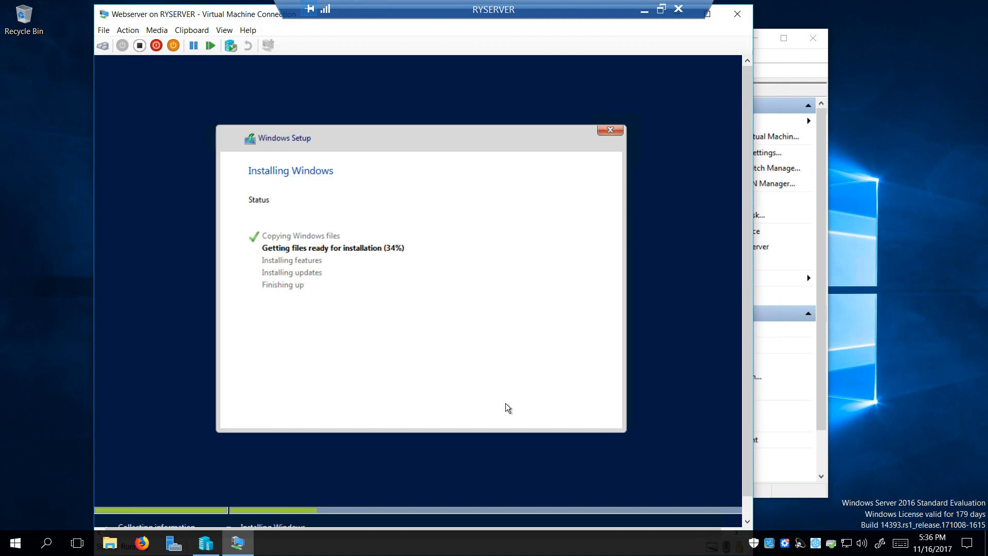
pyautogui.rightClick(715, 544)
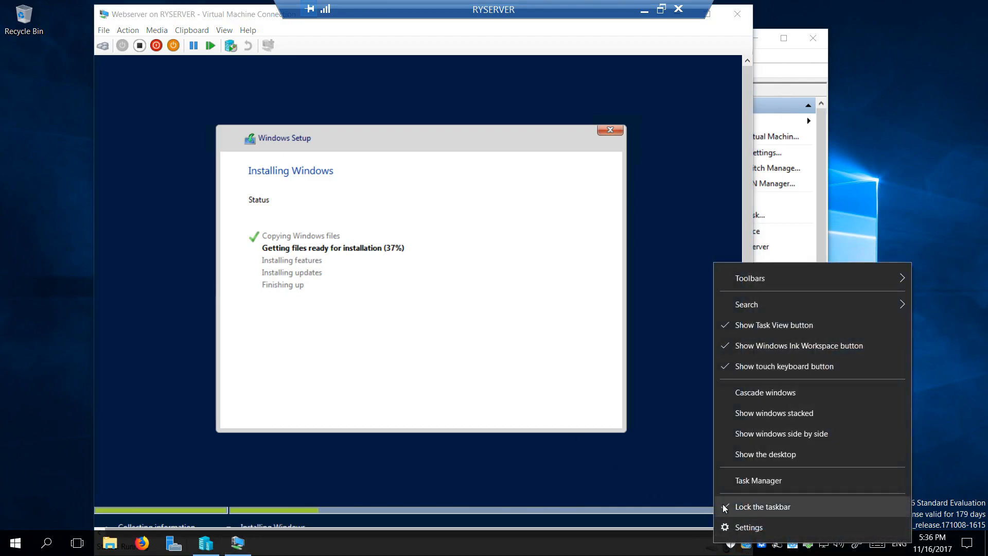
pyautogui.click(751, 479)
pyautogui.click(478, 110)
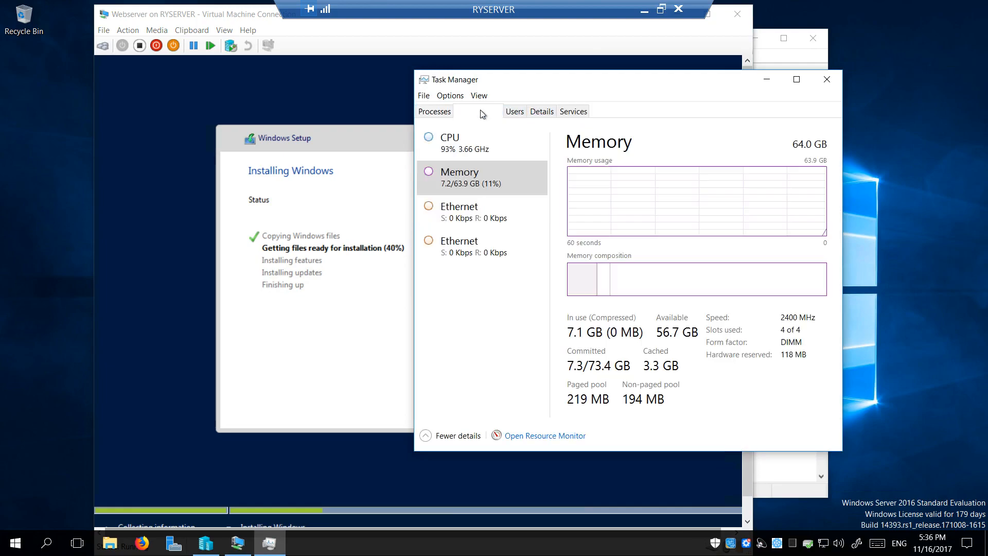
pyautogui.moveTo(637, 83); pyautogui.dragTo(771, 28)
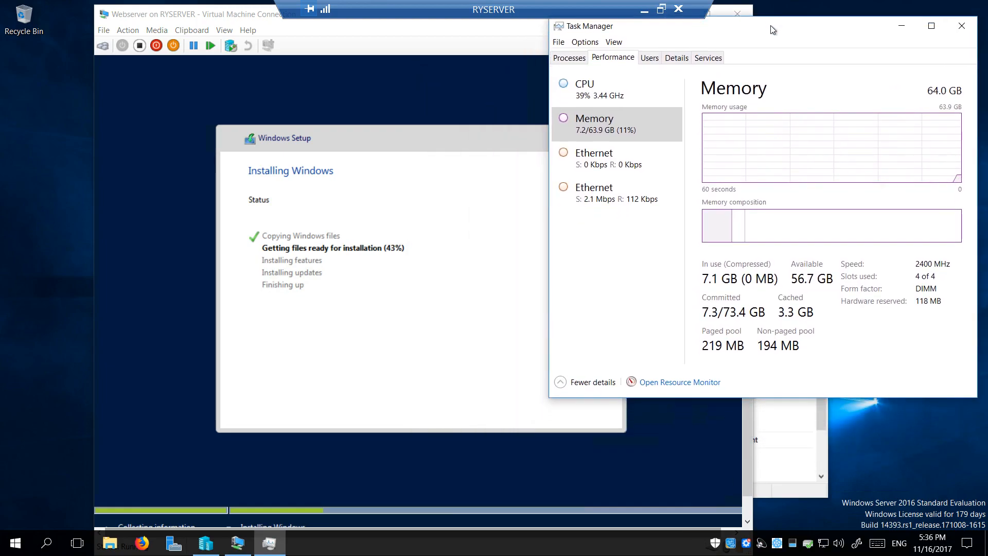
pyautogui.click(653, 89)
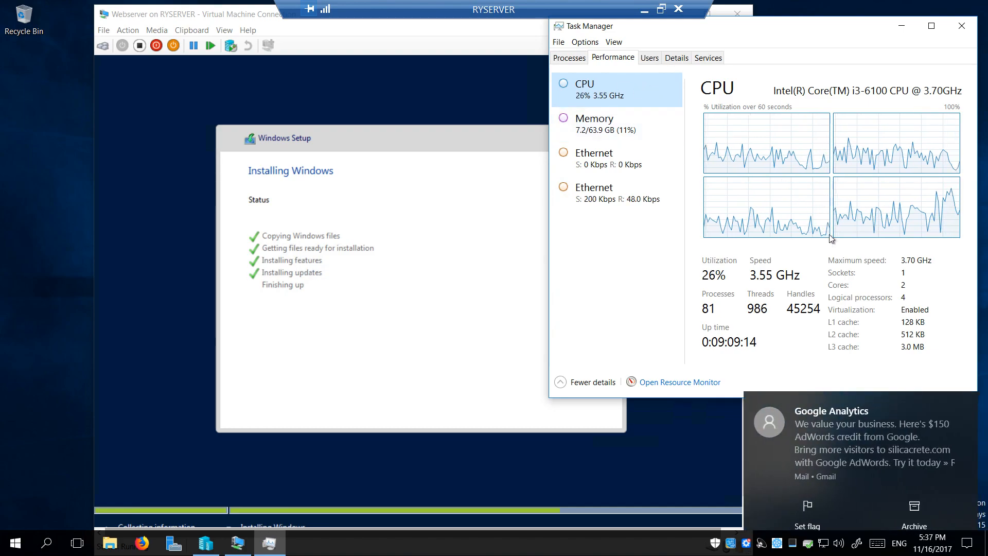
pyautogui.click(964, 379)
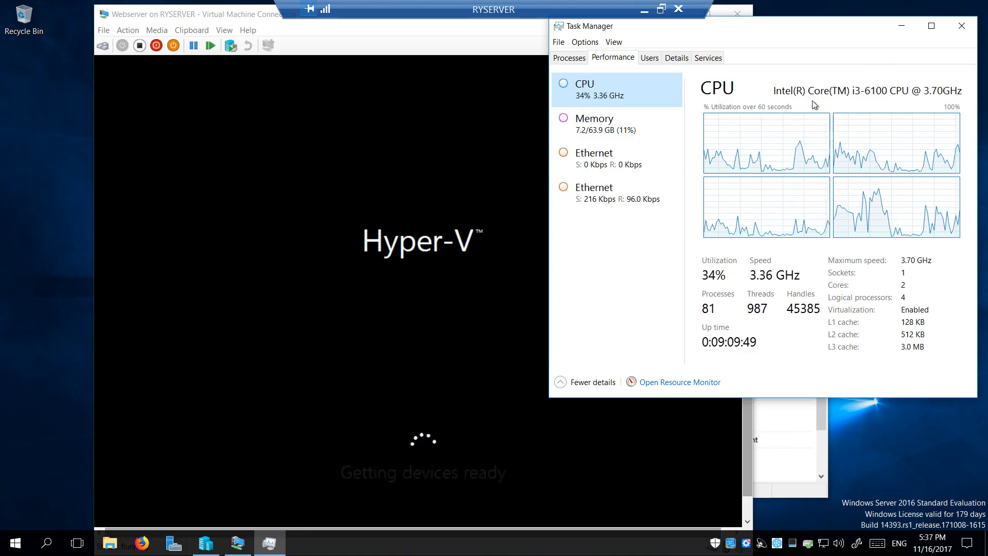
pyautogui.click(961, 26)
# Bring the VM window forward while setup proceeds to the Customize settings page
pyautogui.click(172, 17)
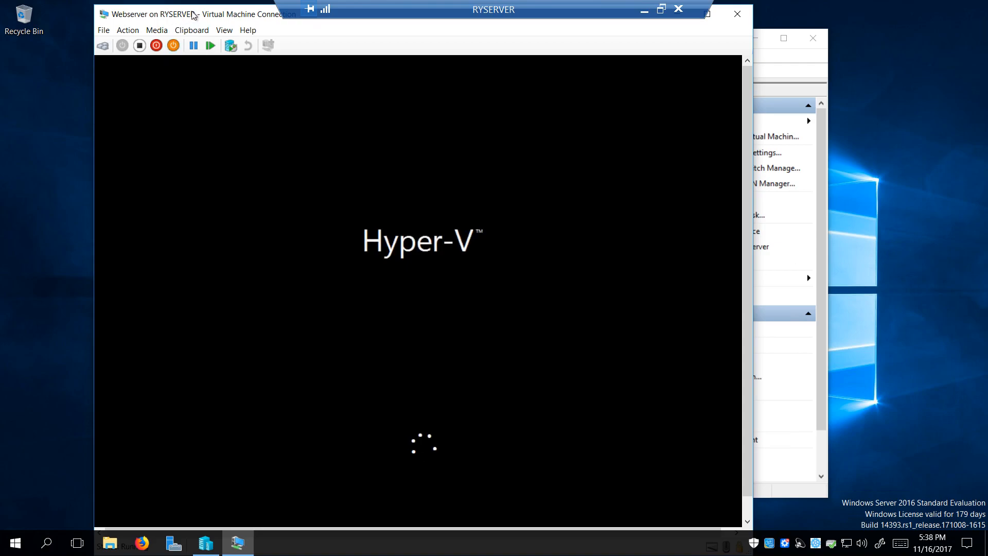
pyautogui.moveTo(197, 14); pyautogui.dragTo(186, 13)
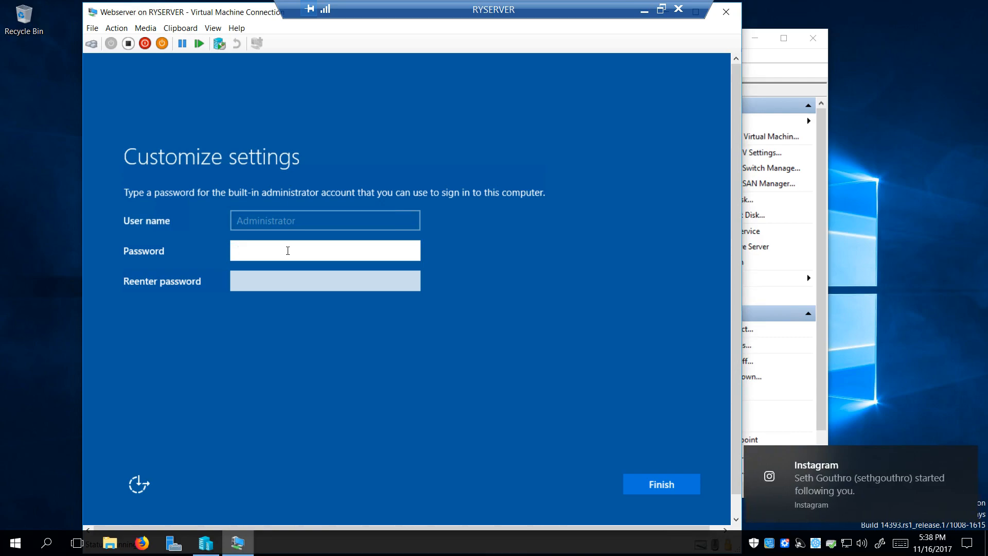
# Enter and confirm the built-in Administrator password, then finish setup
pyautogui.click(968, 458)
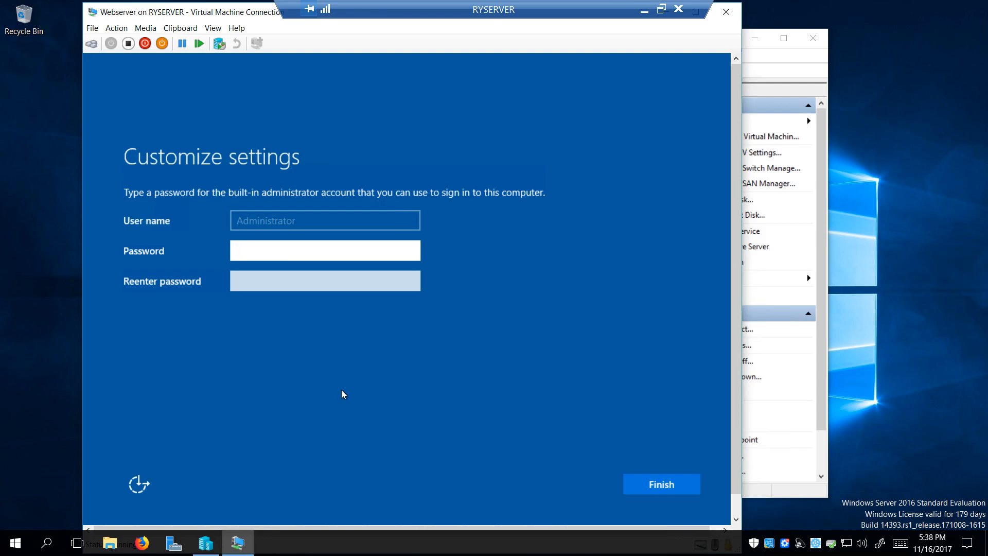
pyautogui.write('•••••••••••••')
pyautogui.press('Tab')
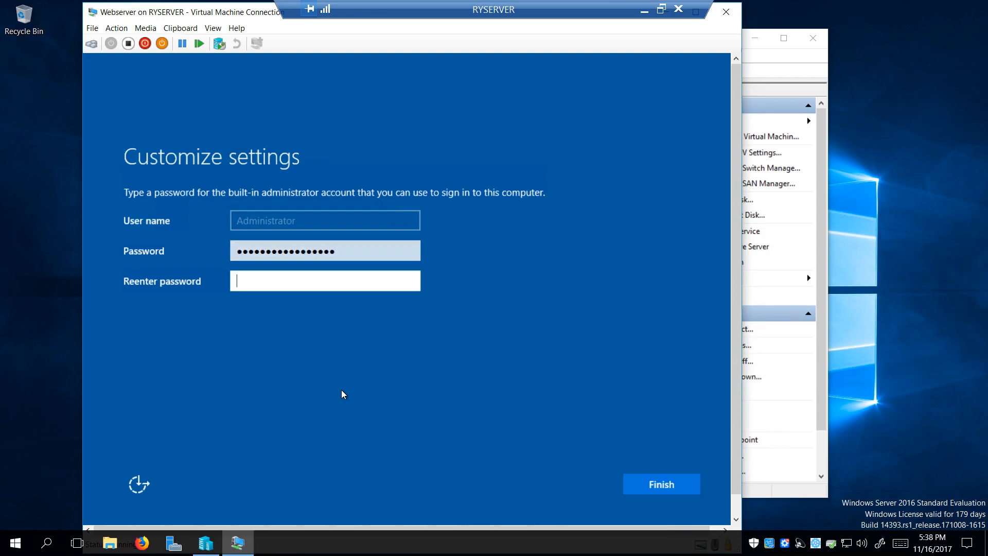
pyautogui.write('••')
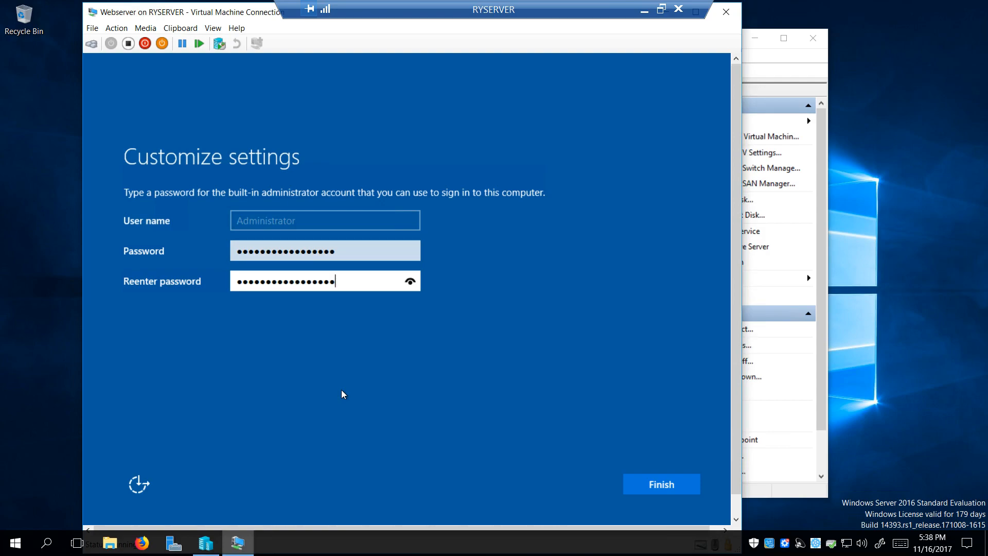
pyautogui.press('BackSpace')
pyautogui.press('BackSpace')
pyautogui.press('BackSpace')
pyautogui.press('BackSpace')
pyautogui.press('BackSpace')
pyautogui.press('BackSpace')
pyautogui.press('BackSpace')
pyautogui.press('BackSpace')
pyautogui.press('BackSpace')
pyautogui.press('BackSpace')
pyautogui.press('BackSpace')
pyautogui.press('BackSpace')
pyautogui.press('BackSpace')
pyautogui.press('BackSpace')
pyautogui.press('BackSpace')
pyautogui.press('BackSpace')
pyautogui.write('P')
pyautogui.click(633, 483)
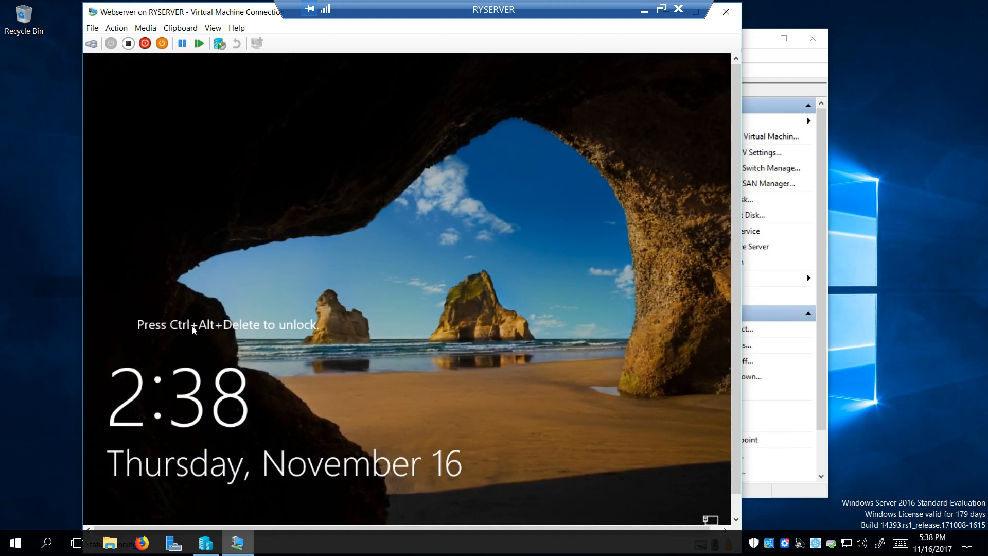
# Send Ctrl+Alt+Delete to the Webserver VM and sign in as Administrator with the account password
pyautogui.click(116, 28)
pyautogui.click(75, 40)
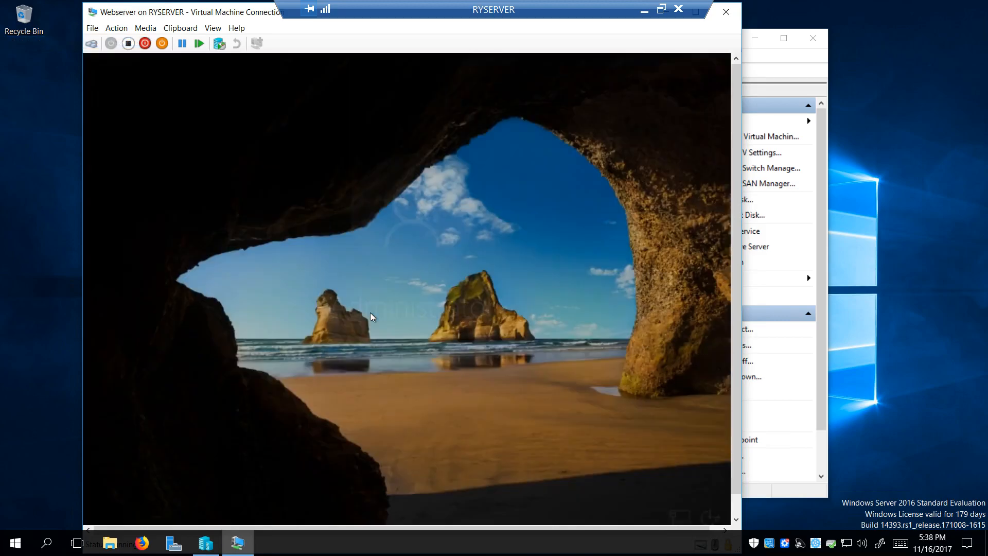
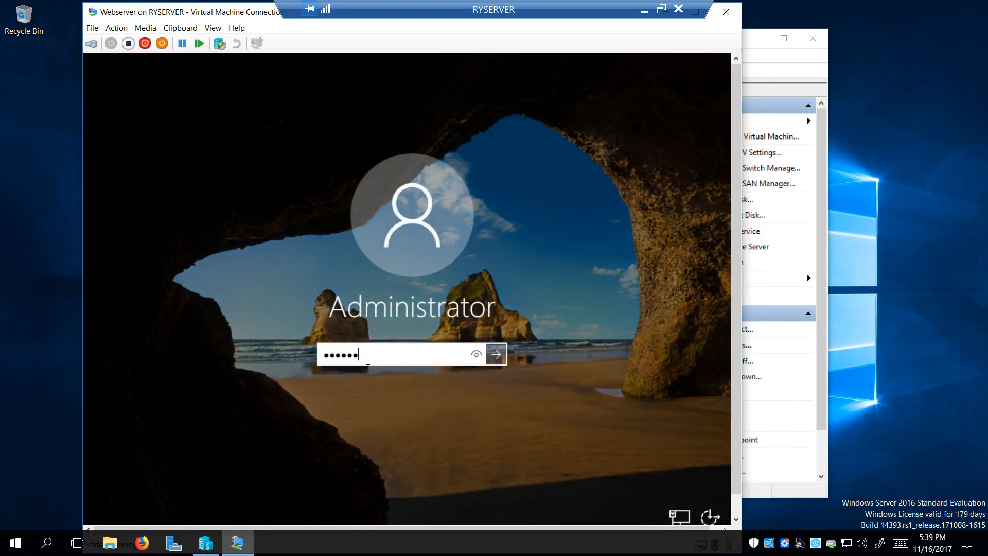
pyautogui.press('Return')
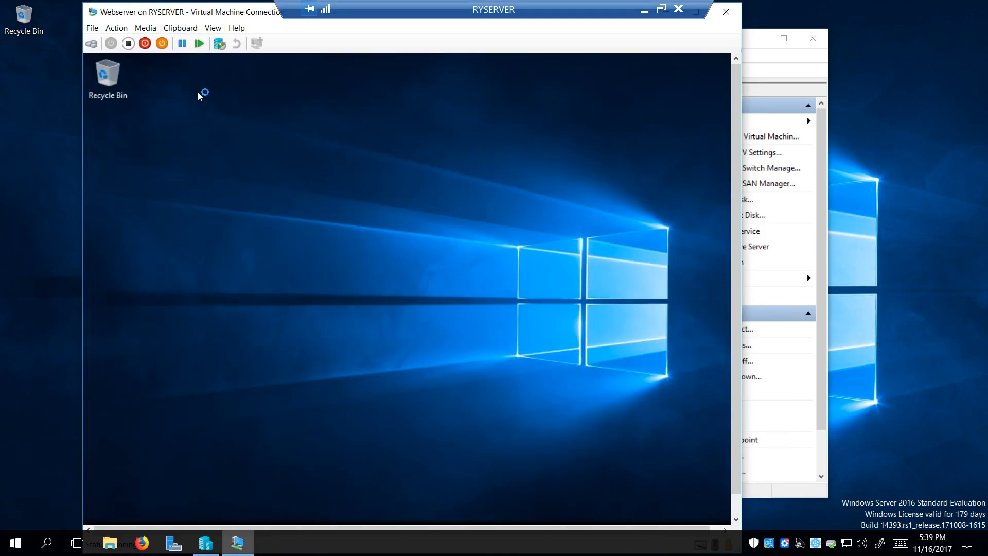
# Switch the VM desktop's icons to Small icons
pyautogui.rightClick(199, 95)
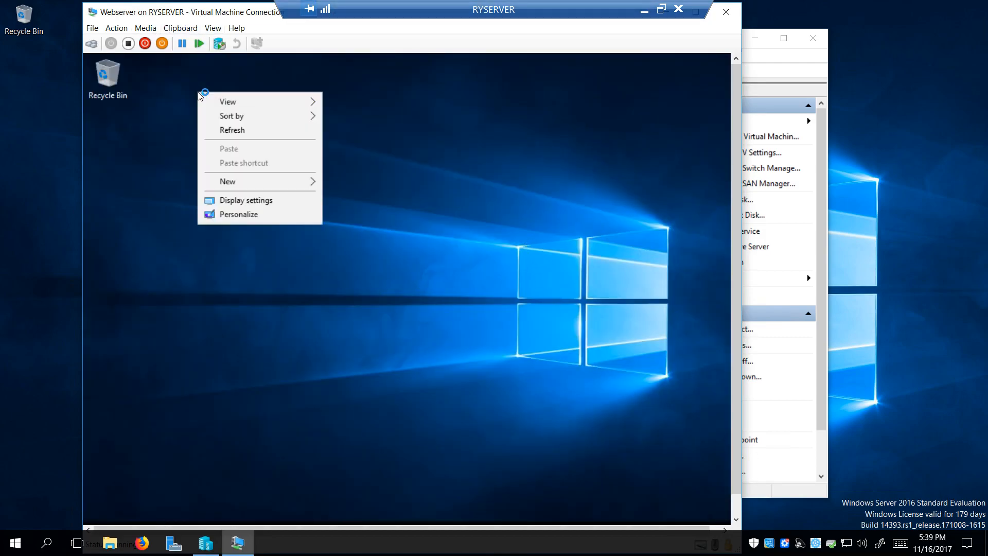
pyautogui.moveTo(293, 103)
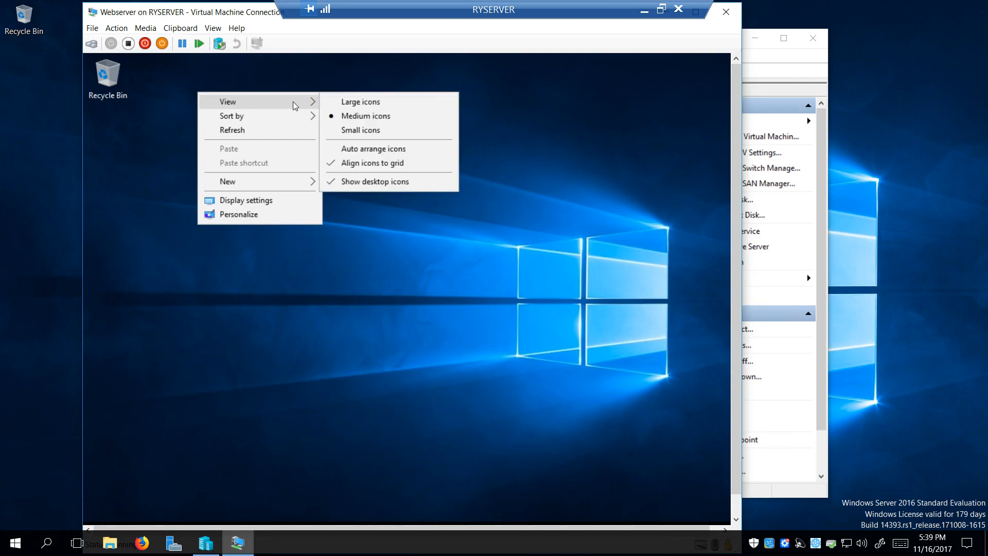
pyautogui.click(358, 130)
pyautogui.rightClick(205, 108)
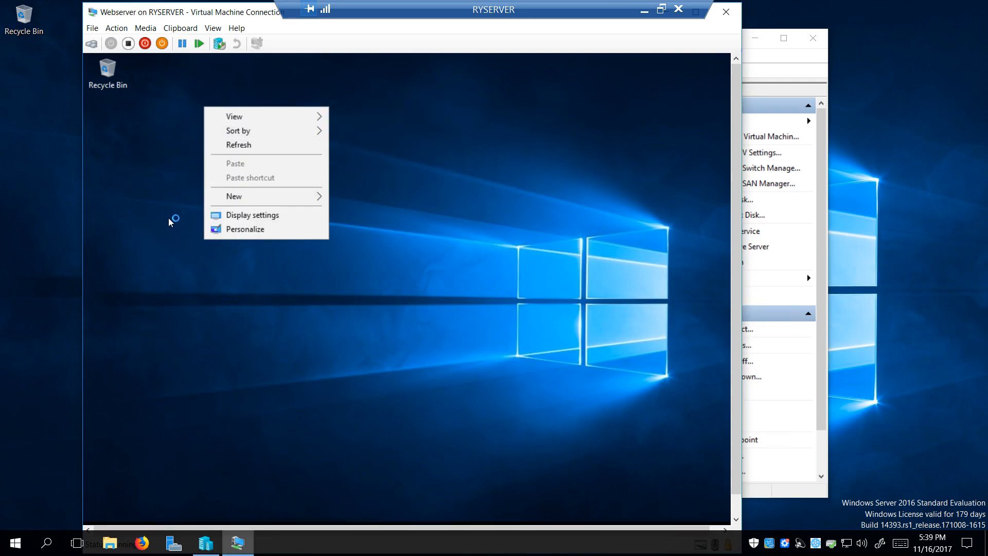
pyautogui.click(139, 228)
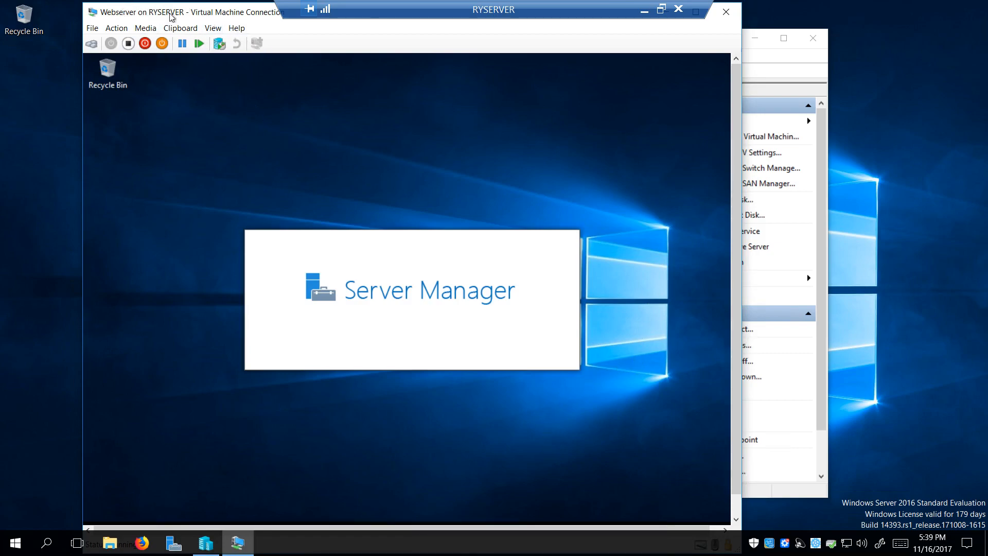
# Reconnect to the Webserver VM and hide Server Manager's welcome quick start panel
pyautogui.click(726, 11)
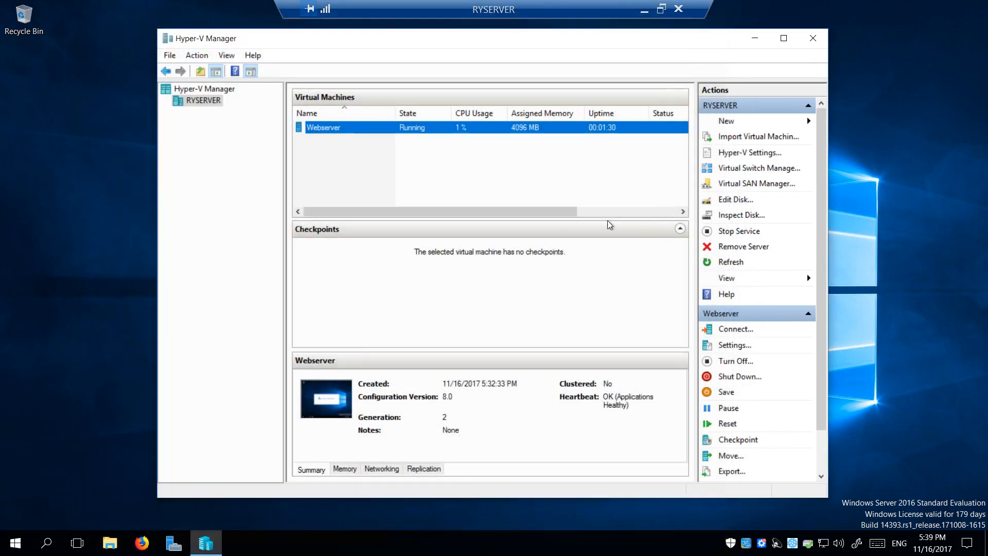
pyautogui.rightClick(344, 132)
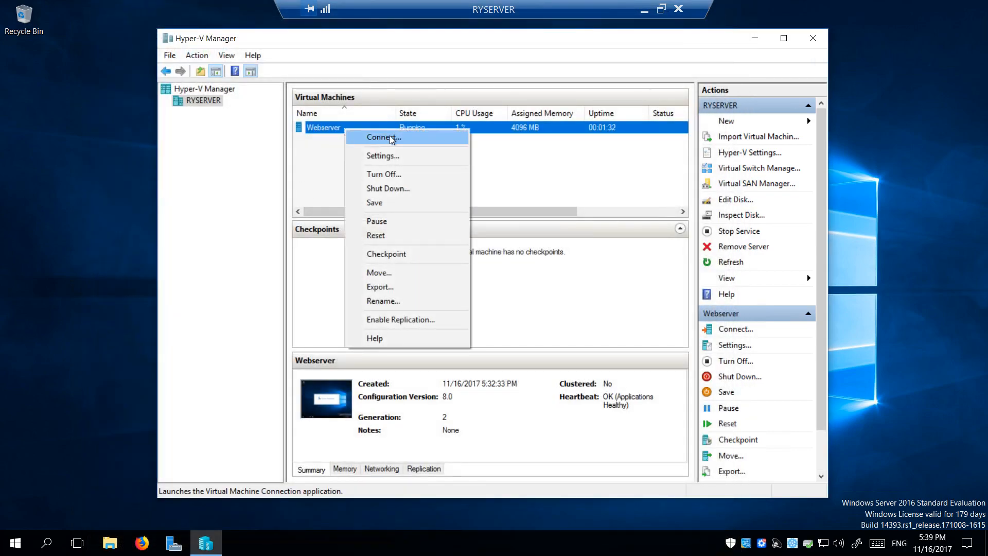
pyautogui.click(358, 135)
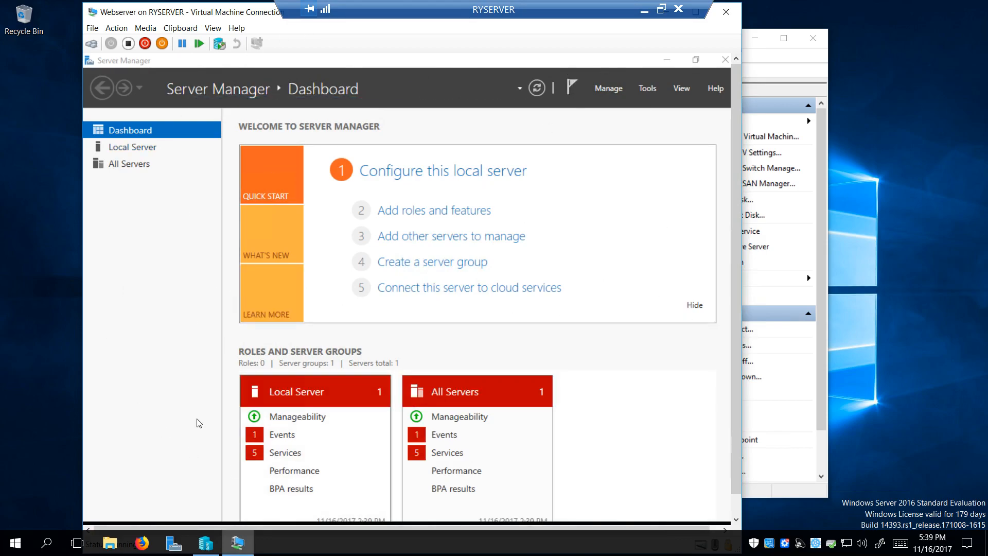
pyautogui.click(694, 307)
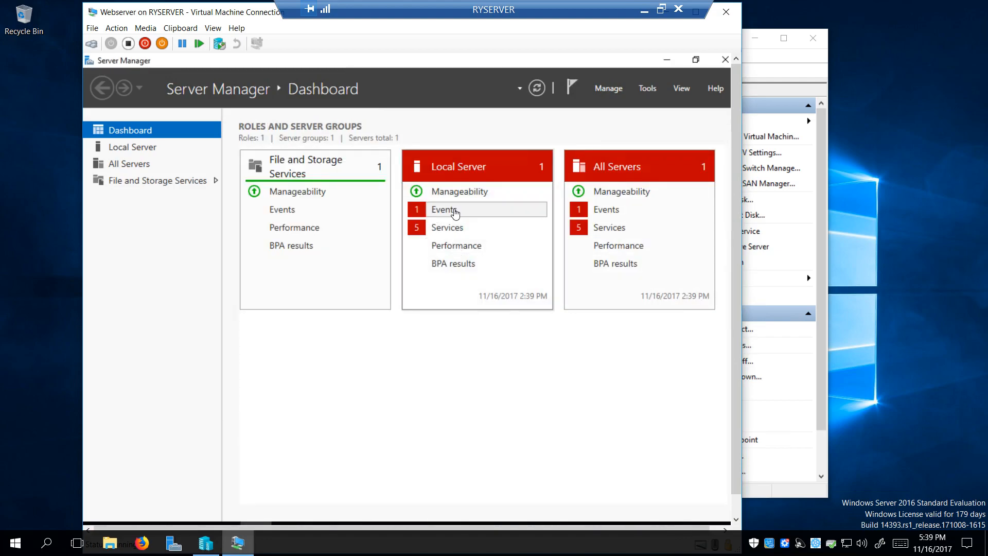
# Hide the critical event alerts for both the Local Server and All Servers tiles
pyautogui.click(455, 213)
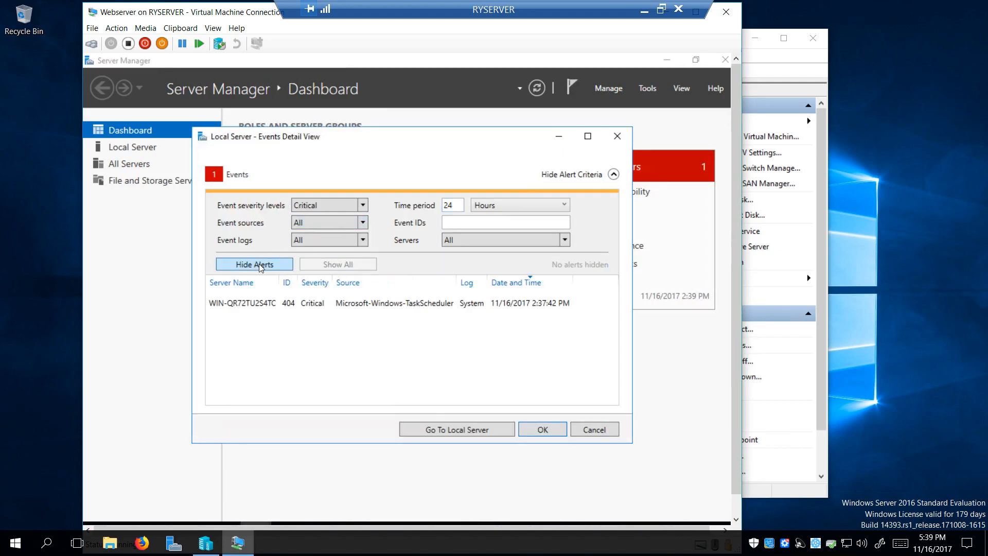
pyautogui.click(261, 266)
pyautogui.click(540, 435)
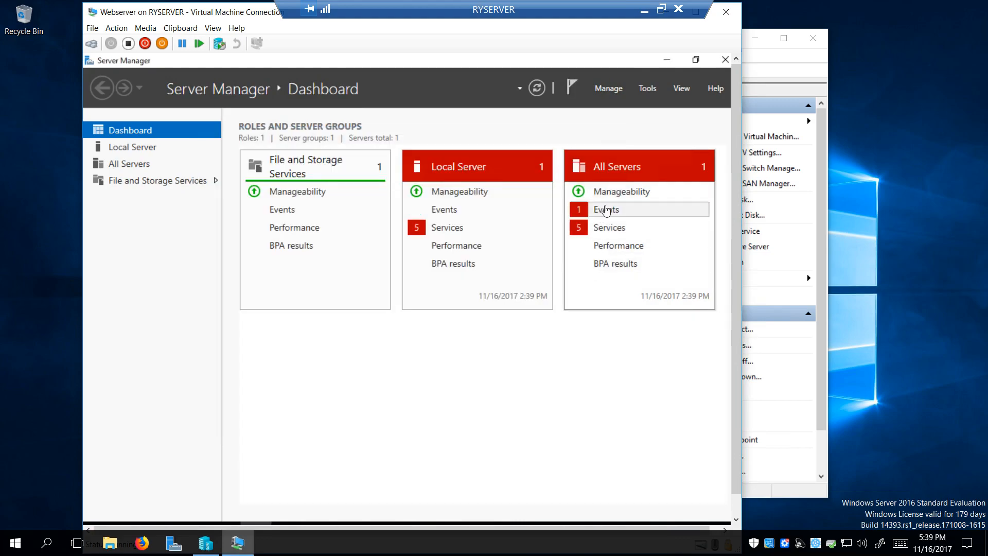
pyautogui.click(597, 216)
pyautogui.click(258, 266)
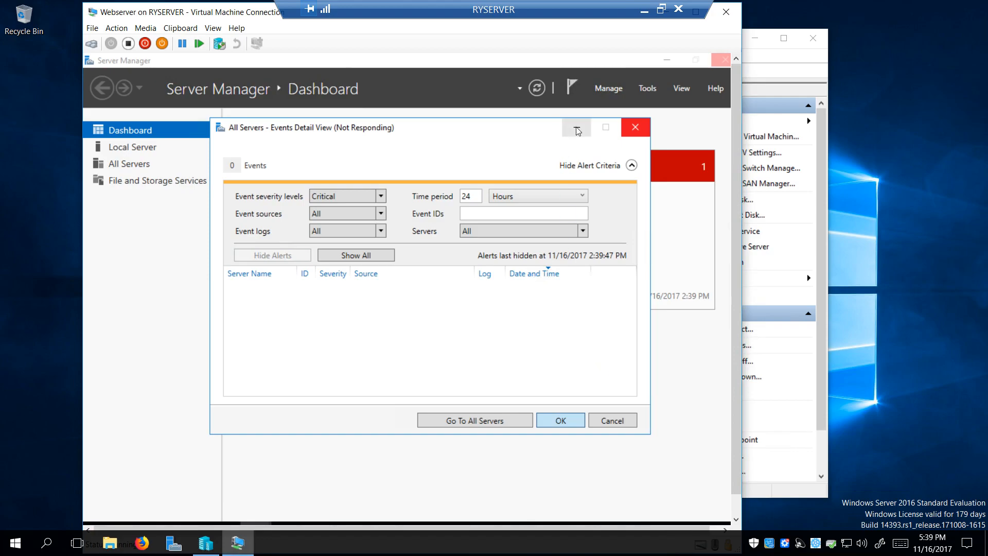
pyautogui.click(576, 129)
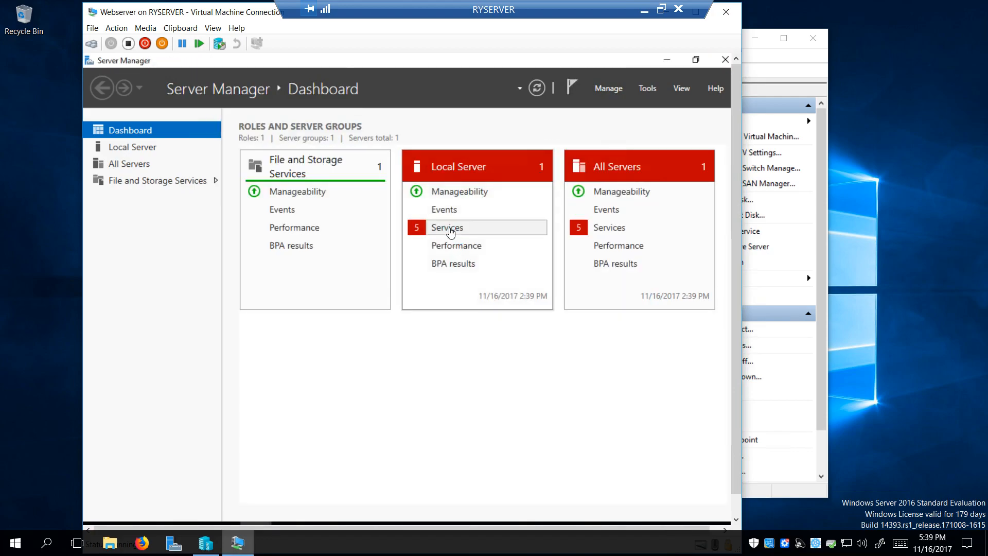
# Show the Local Server's stopped services and select Downloaded Maps Manager
pyautogui.click(450, 230)
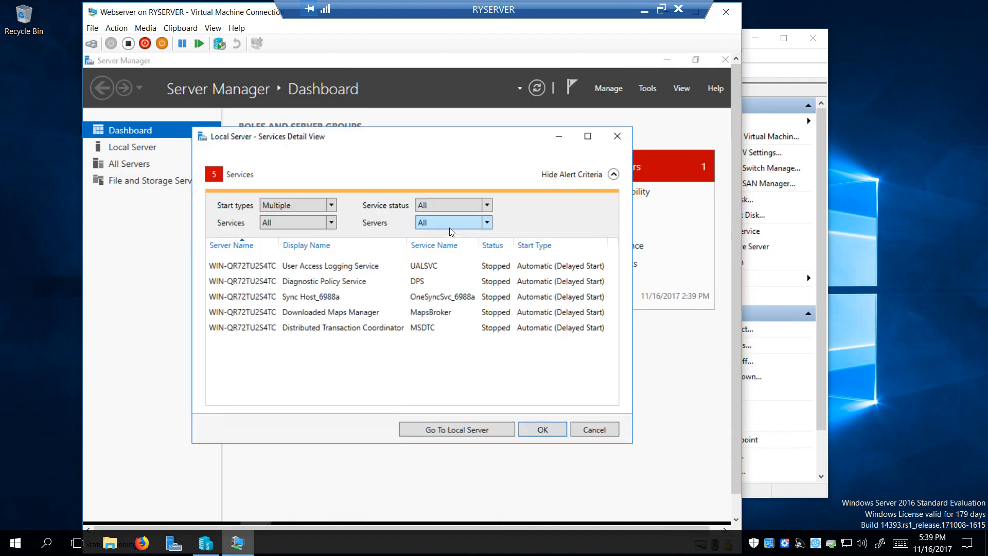
pyautogui.click(329, 314)
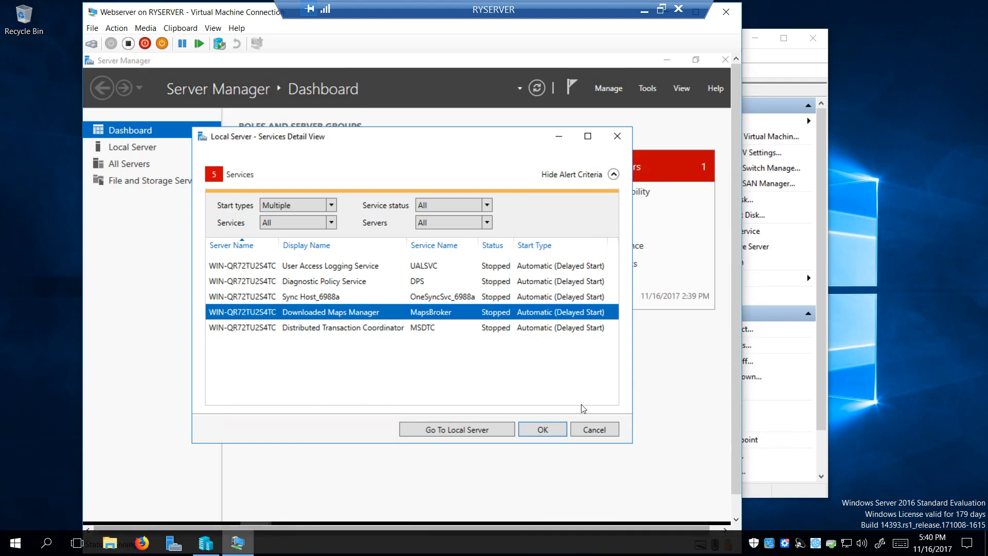
pyautogui.scroll(-1, 731, 360)
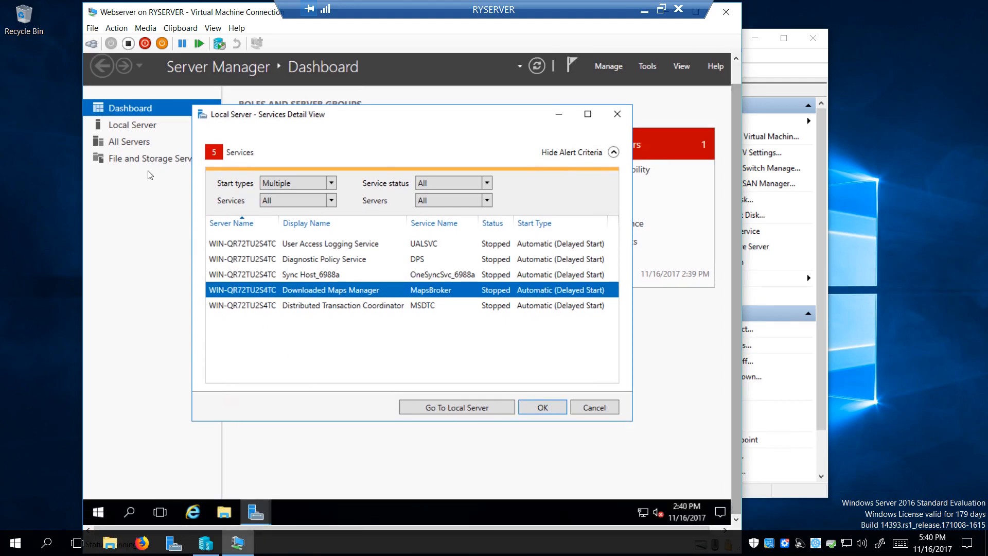
# Launch the Services console from Windows Administrative Tools and find Downloaded Maps Manager
pyautogui.click(98, 511)
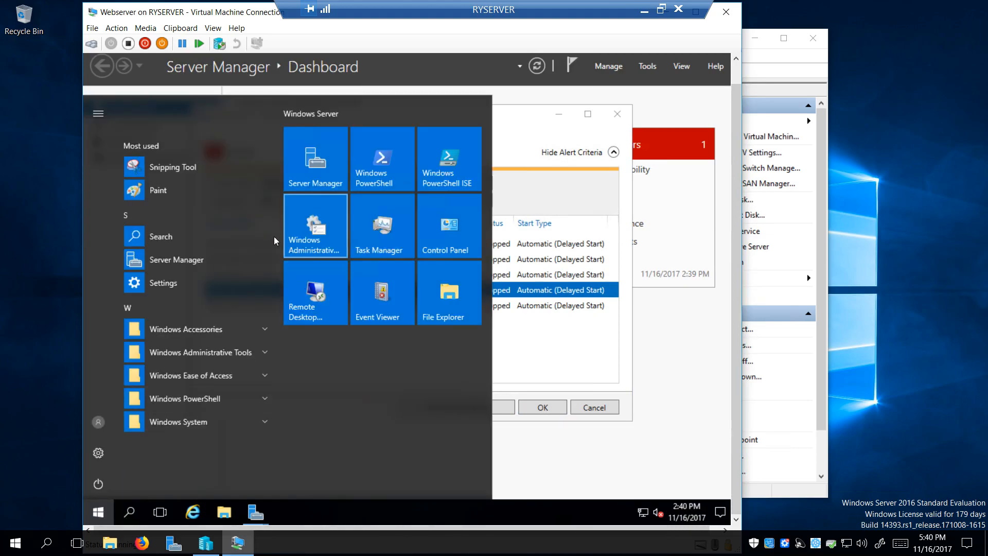
pyautogui.click(314, 231)
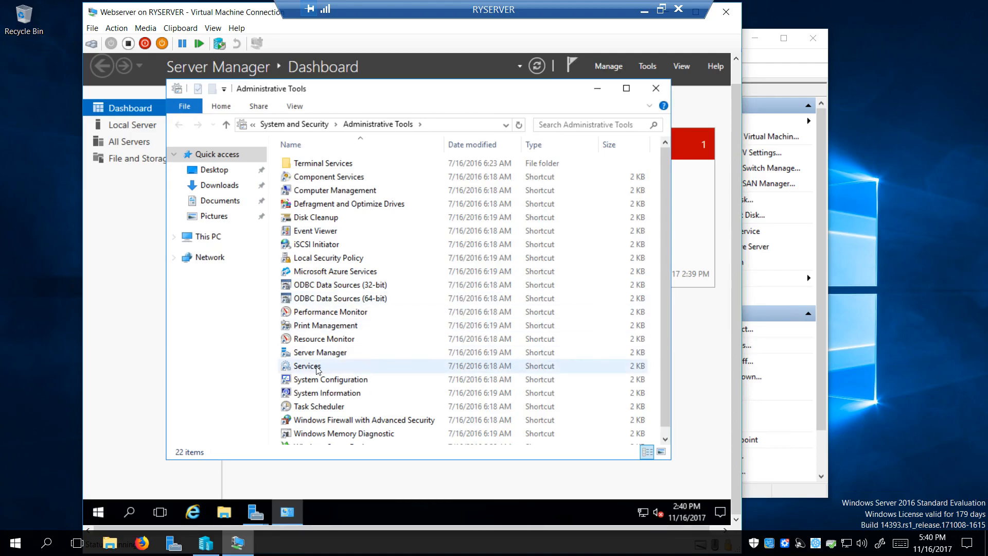
pyautogui.click(343, 366)
pyautogui.doubleClick(355, 364)
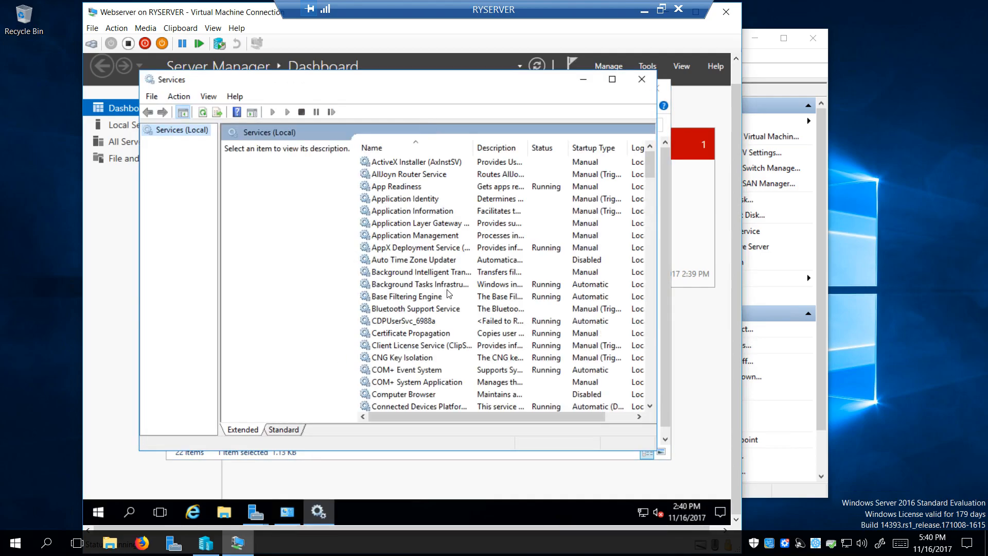
pyautogui.scroll(-3, 448, 292)
pyautogui.scroll(-3, 447, 292)
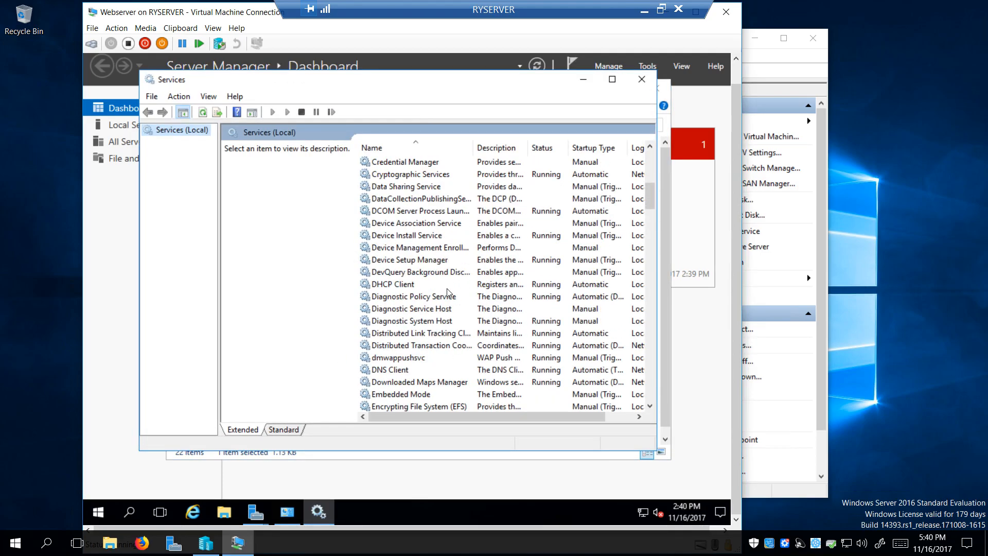
pyautogui.scroll(-2, 447, 292)
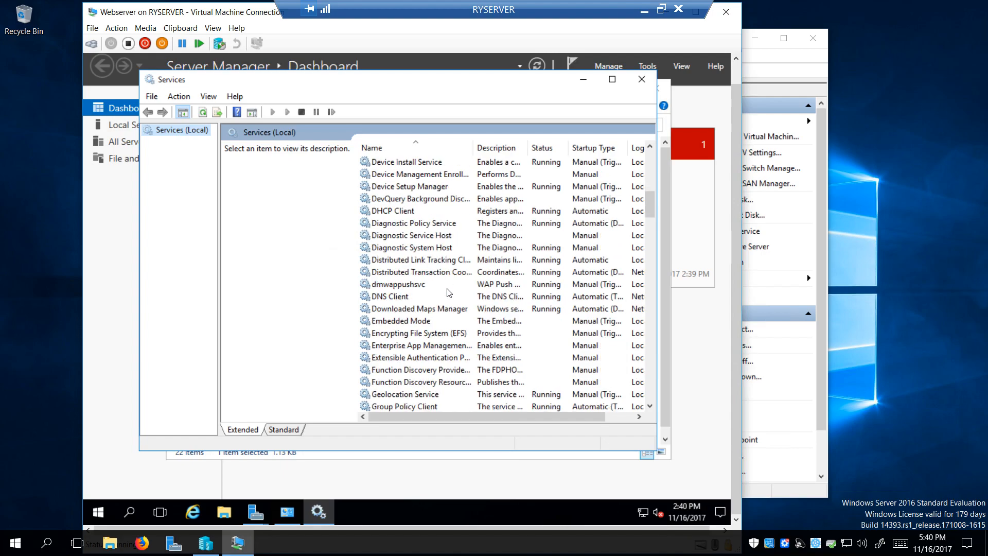
# Set Downloaded Maps Manager's startup type to Disabled, then close Services and Administrative Tools
pyautogui.doubleClick(405, 310)
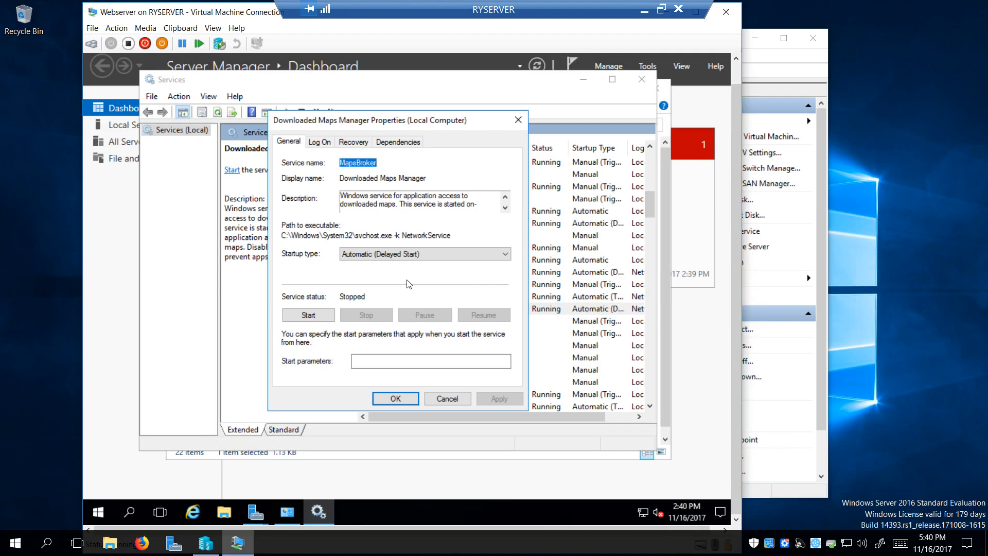
pyautogui.click(458, 254)
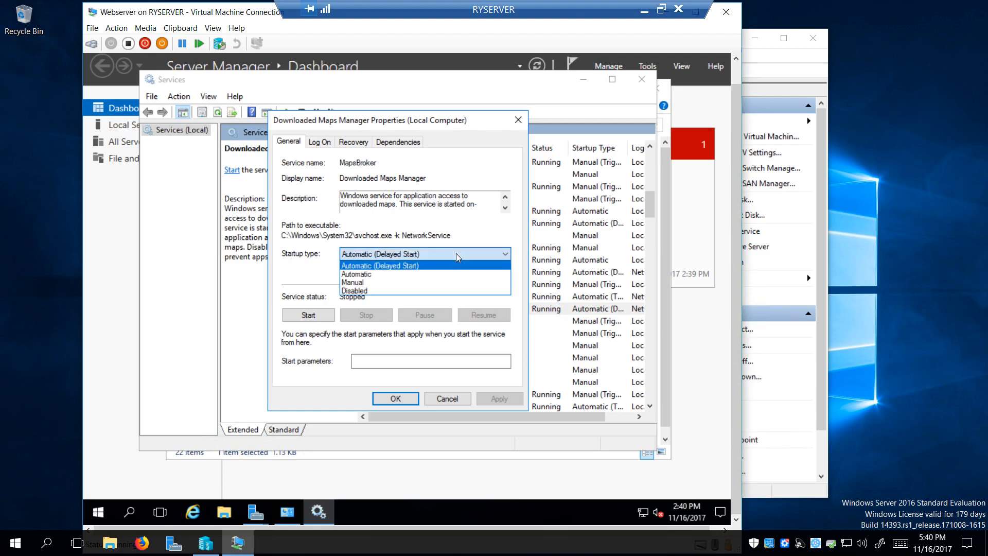
pyautogui.click(396, 290)
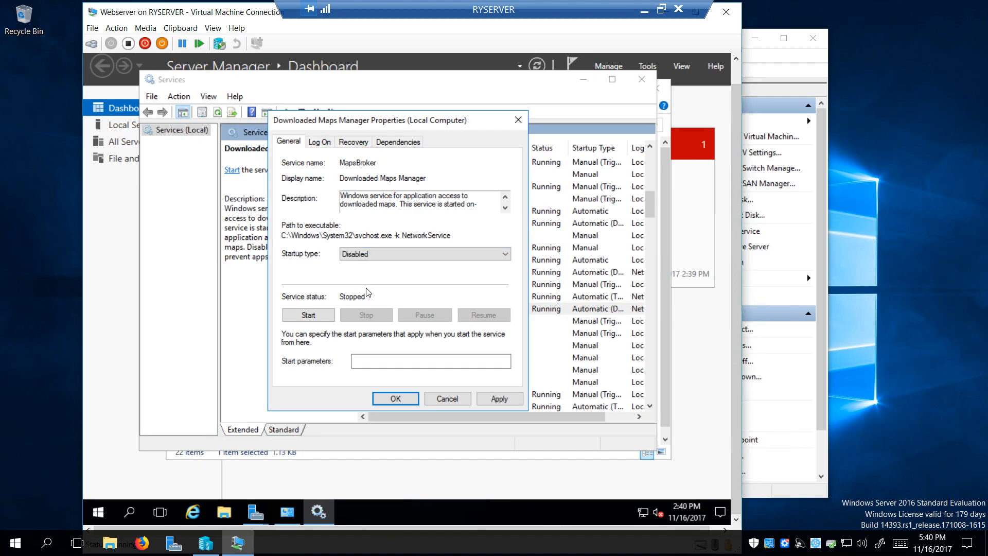
pyautogui.click(499, 399)
pyautogui.click(387, 396)
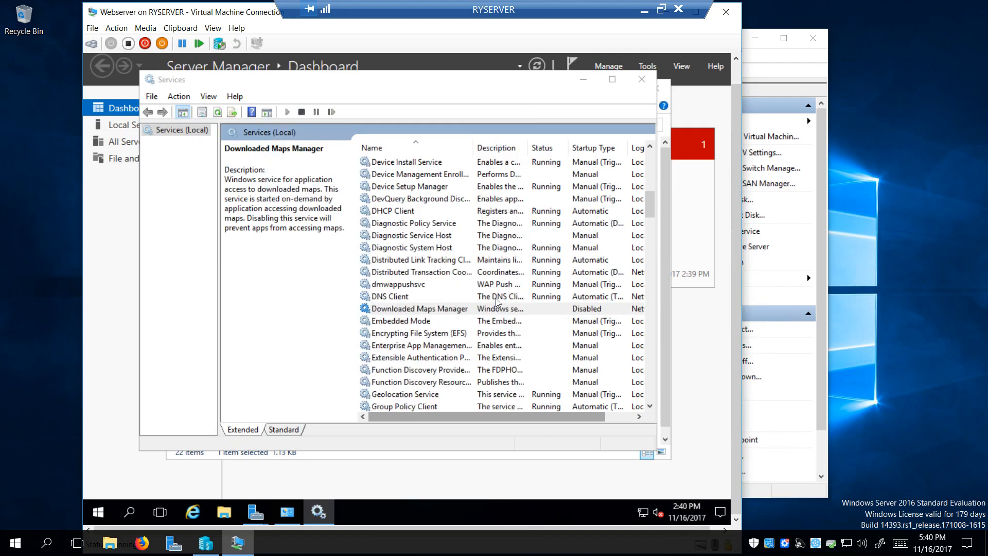
pyautogui.click(641, 80)
pyautogui.click(649, 82)
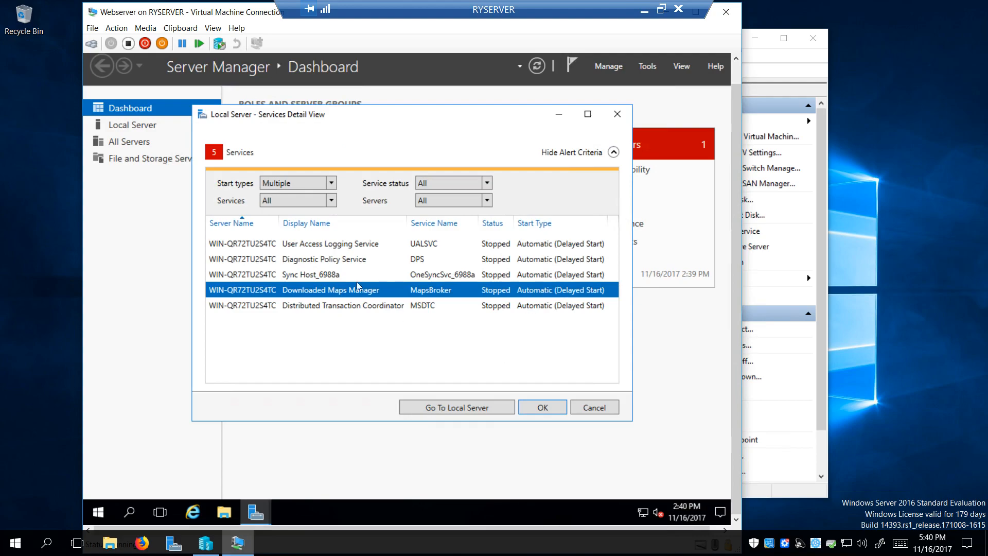
# Start User Access Logging, Diagnostic Policy, Sync Host_6988a and Distributed Transaction Coordinator services, then close the list
pyautogui.rightClick(342, 242)
pyautogui.click(372, 249)
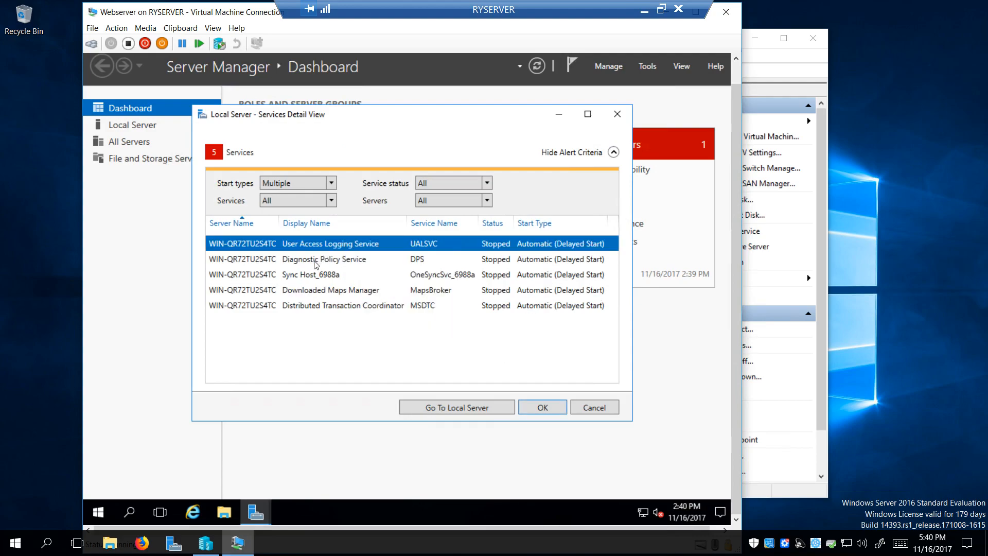
pyautogui.rightClick(315, 261)
pyautogui.click(359, 269)
pyautogui.rightClick(306, 278)
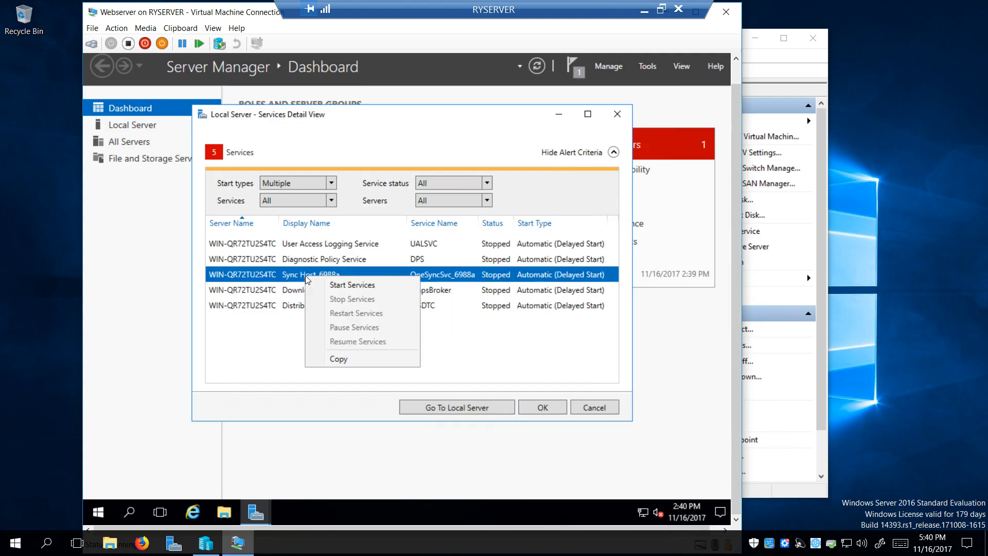
pyautogui.click(355, 285)
pyautogui.rightClick(328, 306)
pyautogui.click(389, 317)
pyautogui.click(548, 406)
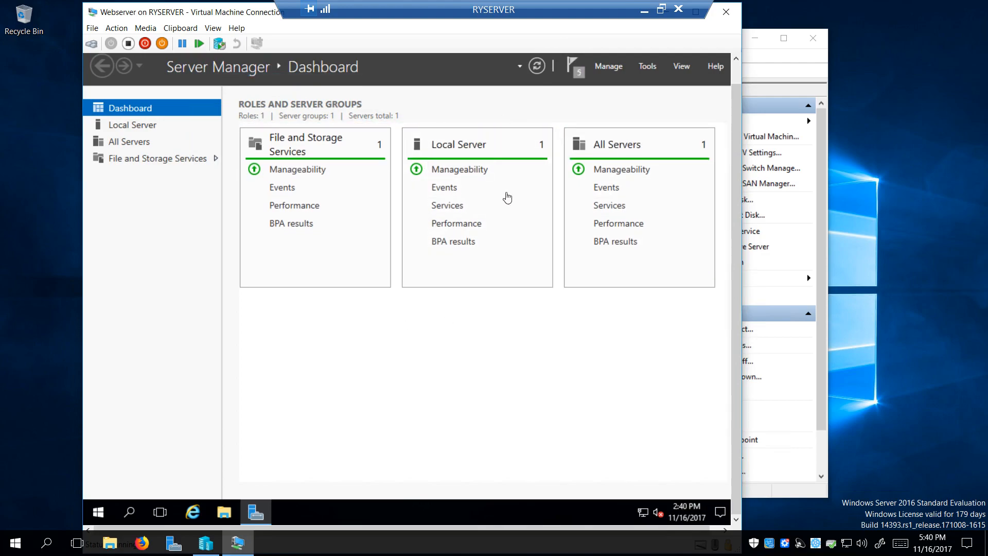
# From the Local Server page, set the time zone to (UTC-05:00) Eastern Time (US & Canada)
pyautogui.click(133, 125)
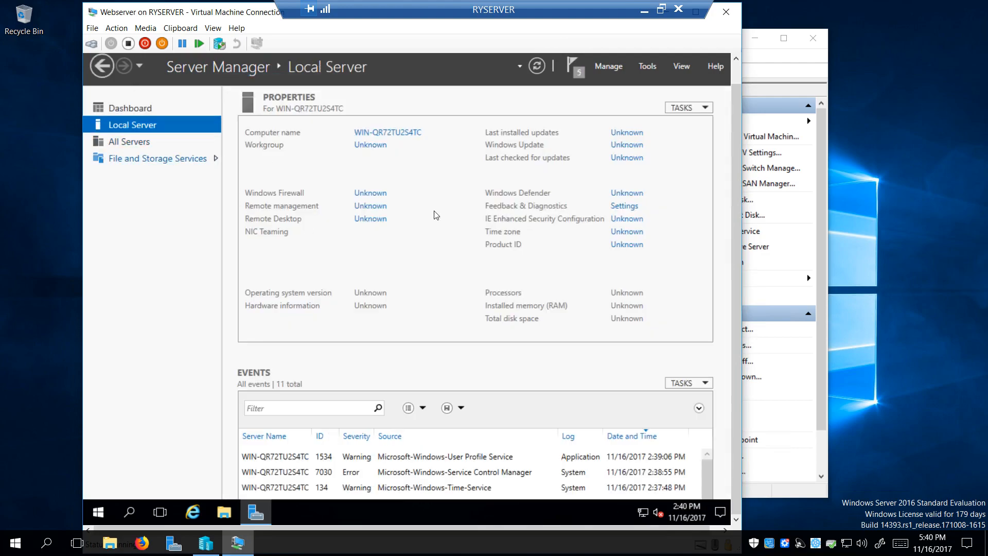
pyautogui.moveTo(501, 334); pyautogui.dragTo(605, 336)
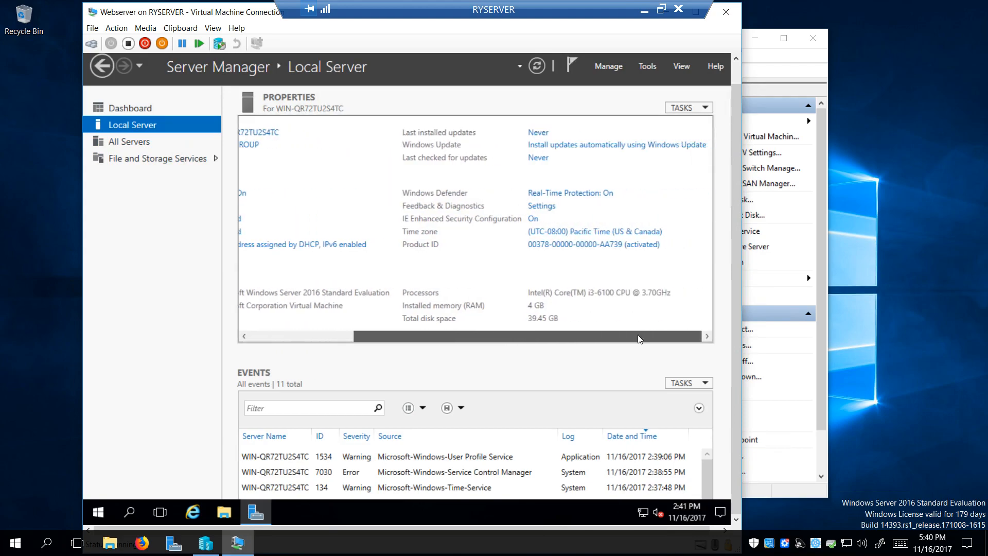
pyautogui.click(585, 236)
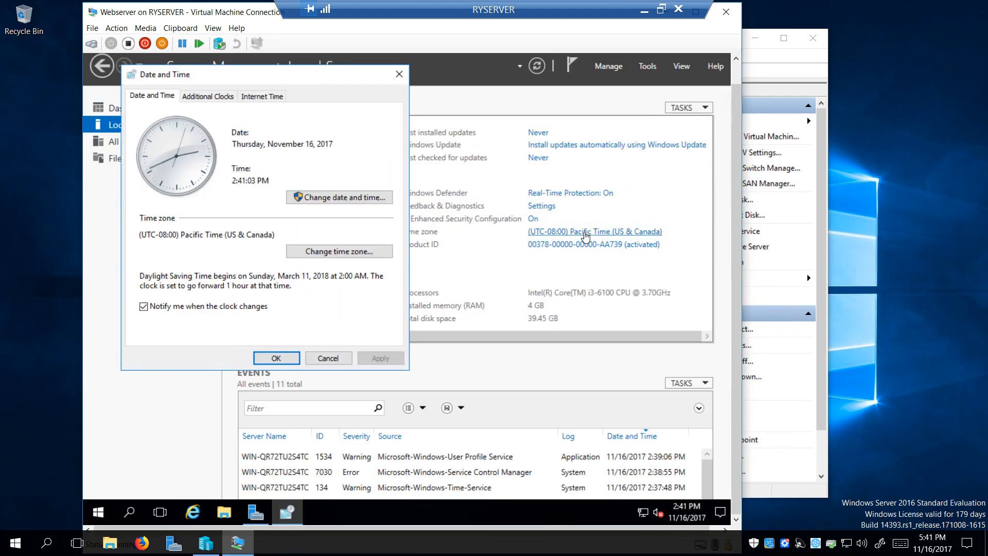
pyautogui.click(335, 254)
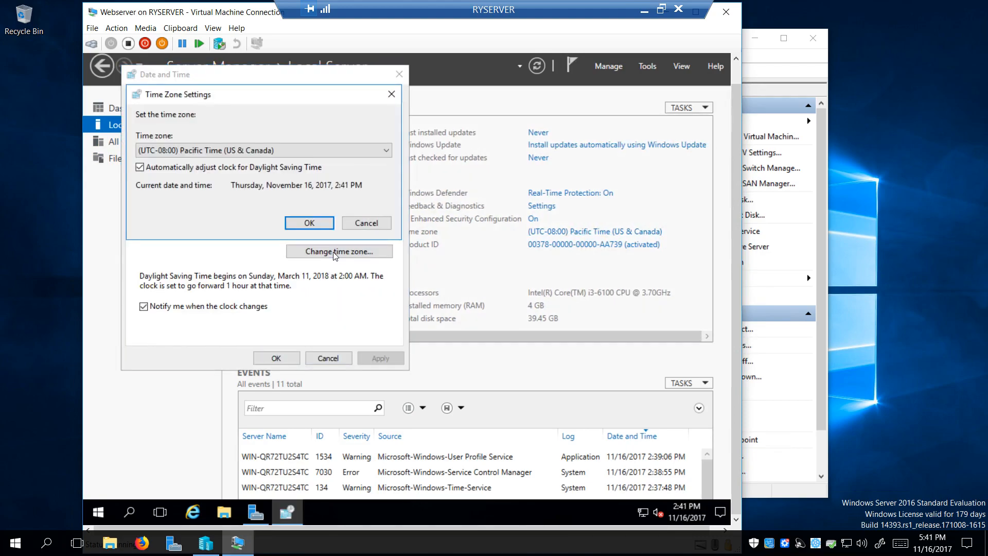
pyautogui.click(251, 149)
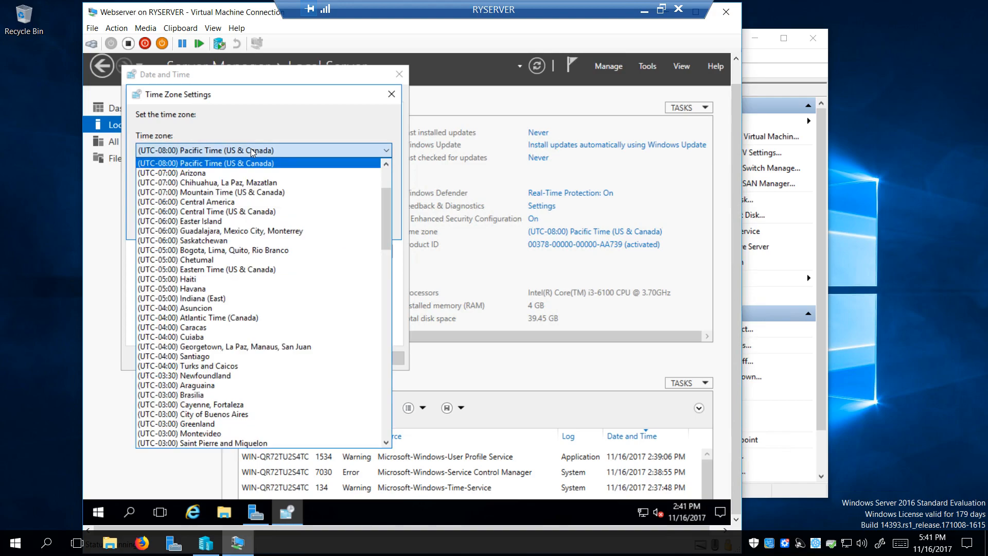
pyautogui.click(236, 269)
pyautogui.click(310, 239)
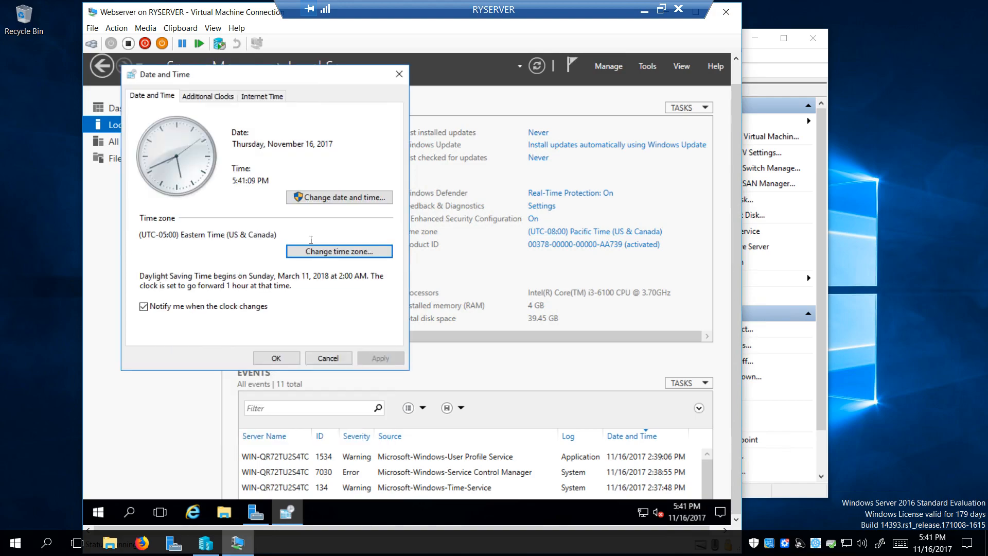
pyautogui.click(277, 357)
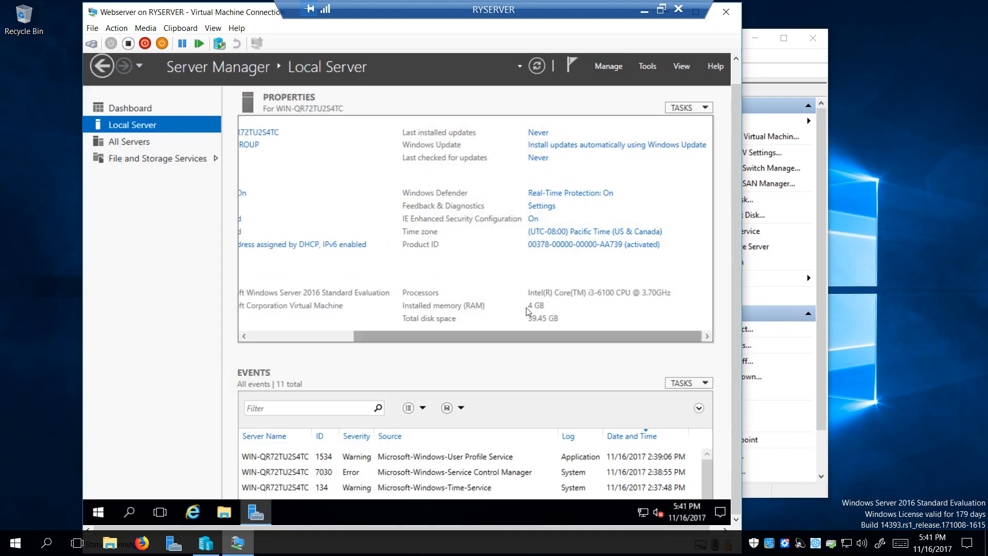
# Turn IE Enhanced Security Configuration off for administrators
pyautogui.click(533, 219)
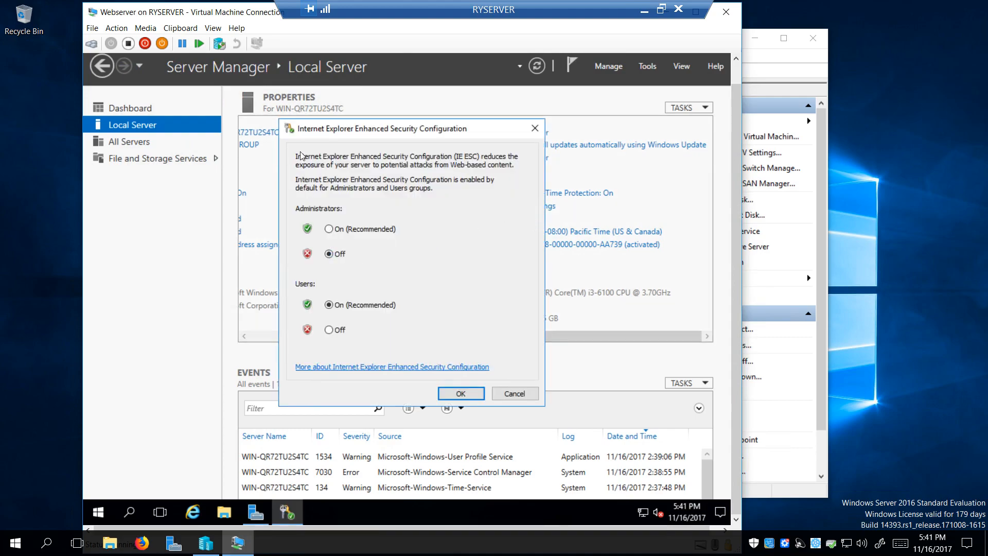
pyautogui.click(470, 395)
pyautogui.moveTo(543, 335); pyautogui.dragTo(367, 334)
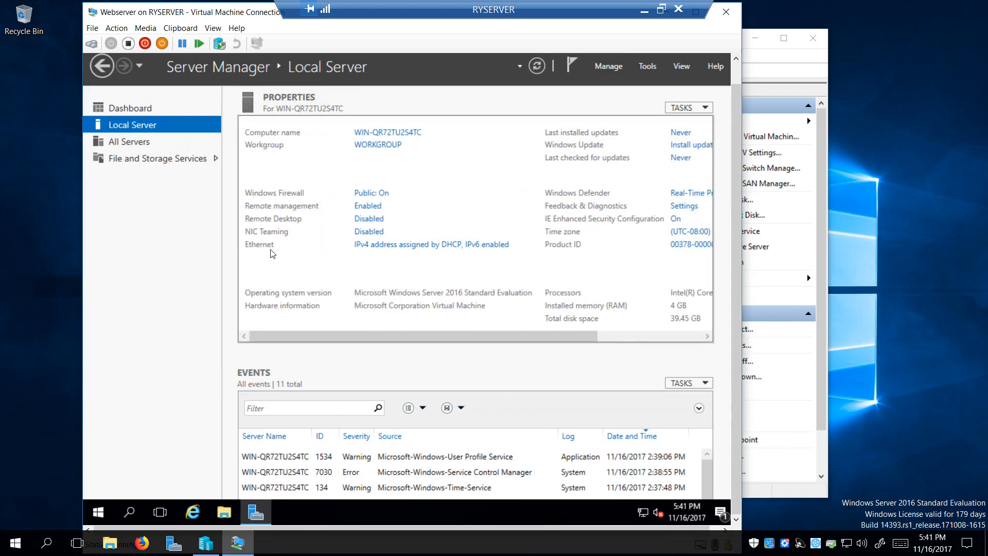
# Allow remote connections to the server in System Properties and accept the firewall exception
pyautogui.click(375, 224)
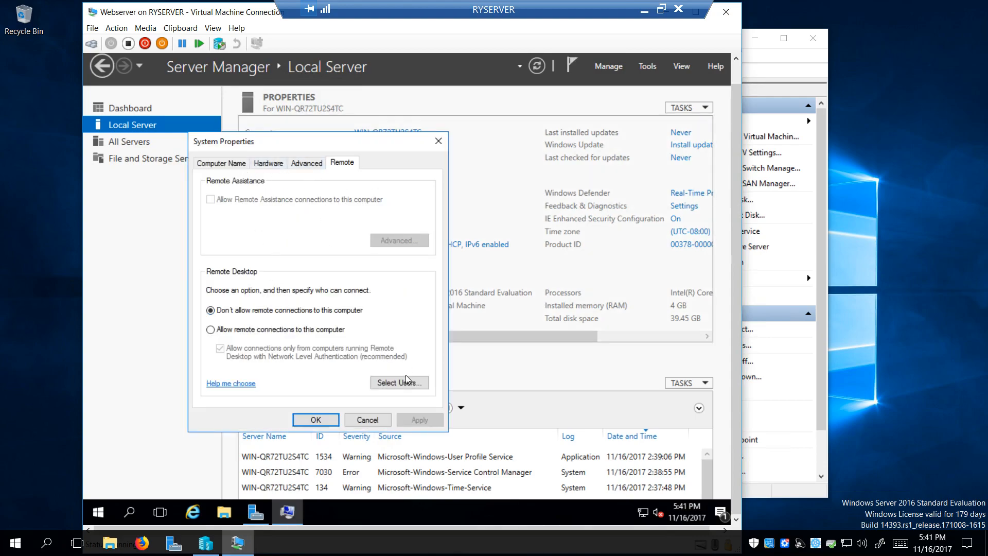
pyautogui.click(238, 329)
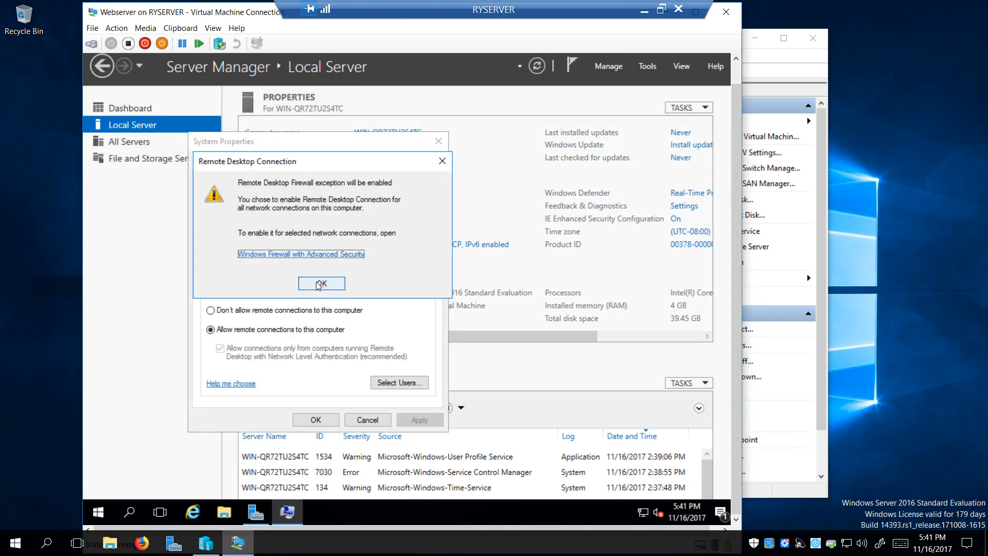
pyautogui.click(321, 283)
pyautogui.click(421, 421)
pyautogui.click(324, 420)
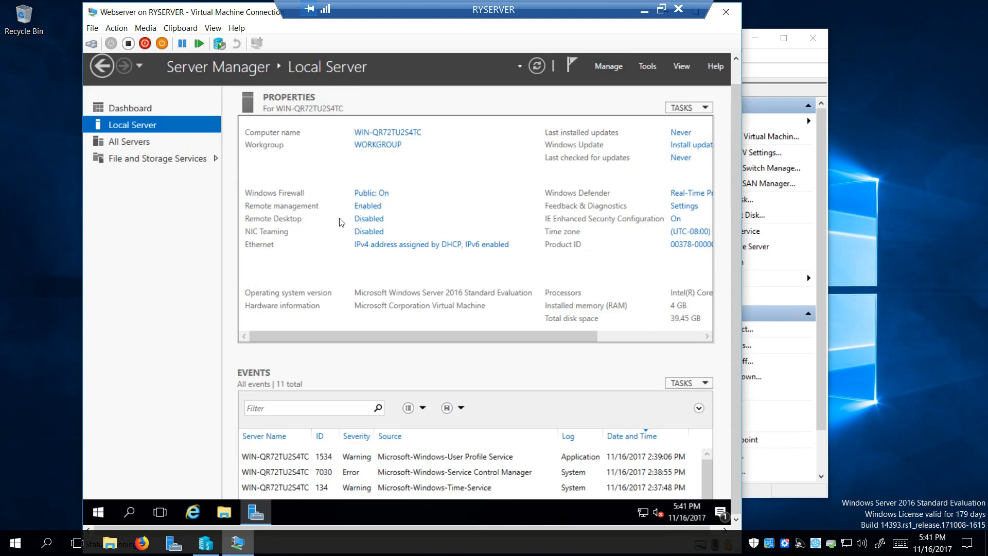
# Open the Ethernet adapter's status and review its current IP details
pyautogui.click(381, 245)
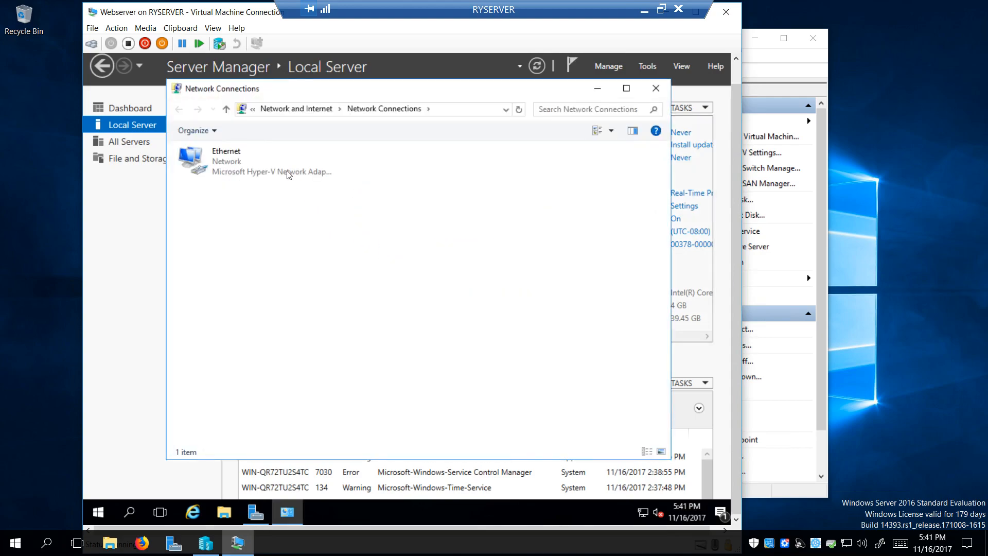
pyautogui.doubleClick(288, 175)
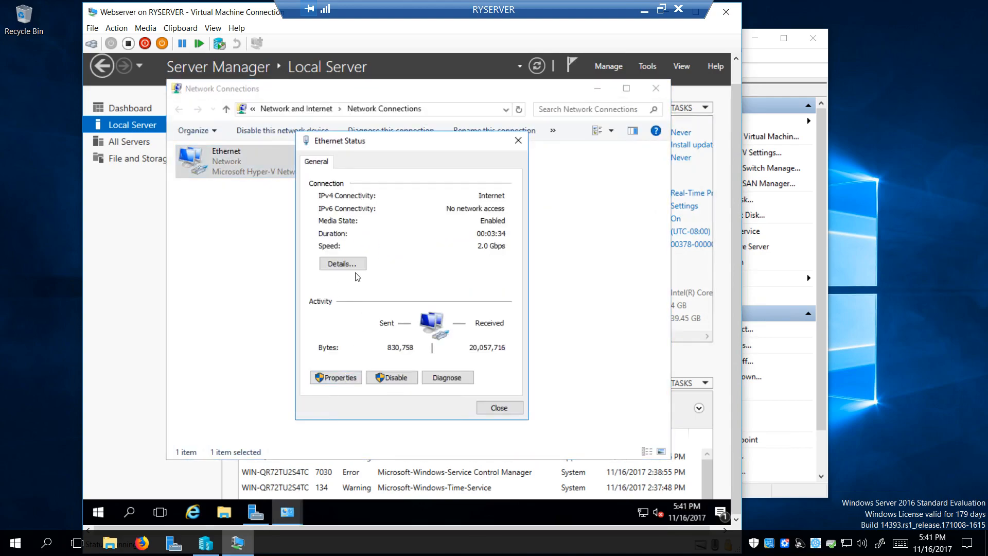
pyautogui.click(343, 264)
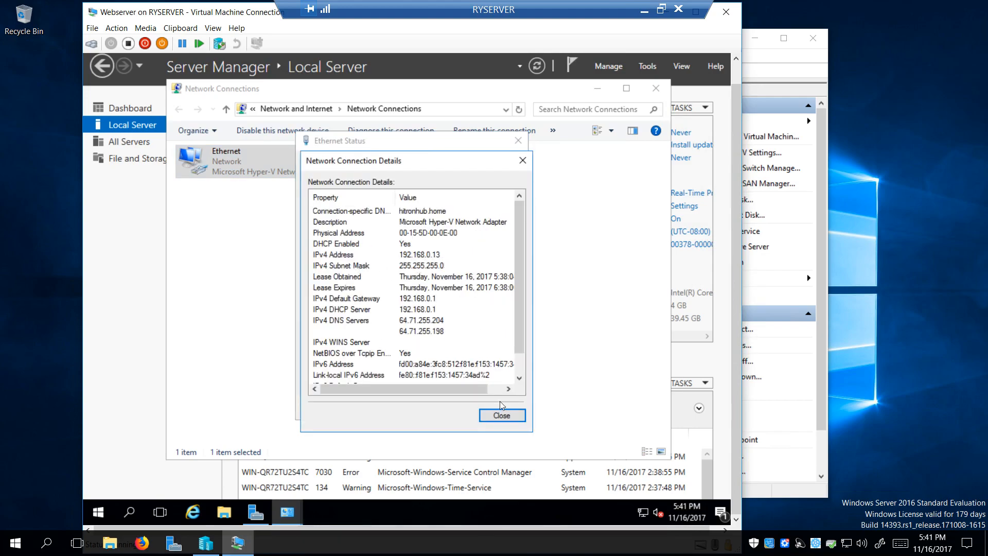
pyautogui.click(501, 415)
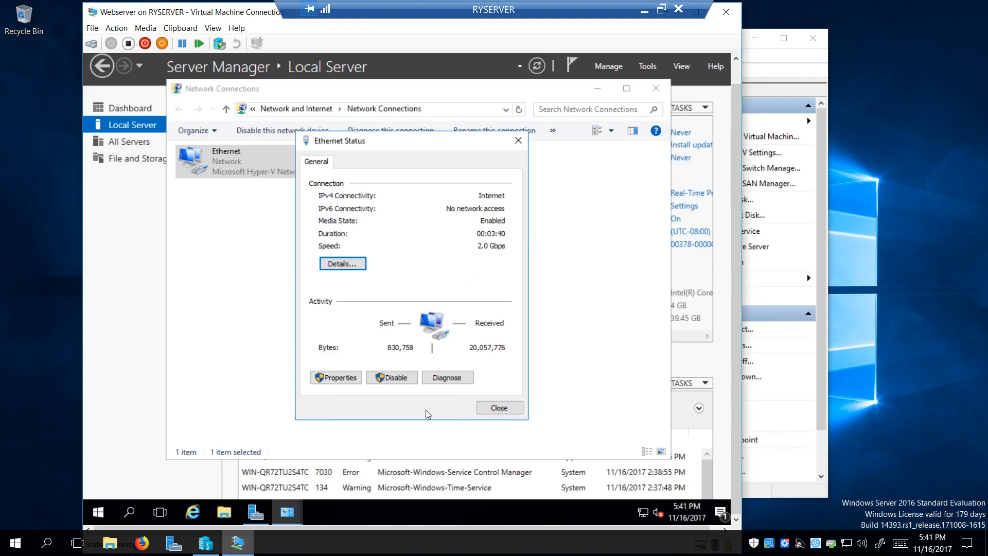
# Give IPv4 static address 192.168.0.13, mask 255.255.255.0, gateway and DNS 192.168.0.1
pyautogui.click(340, 383)
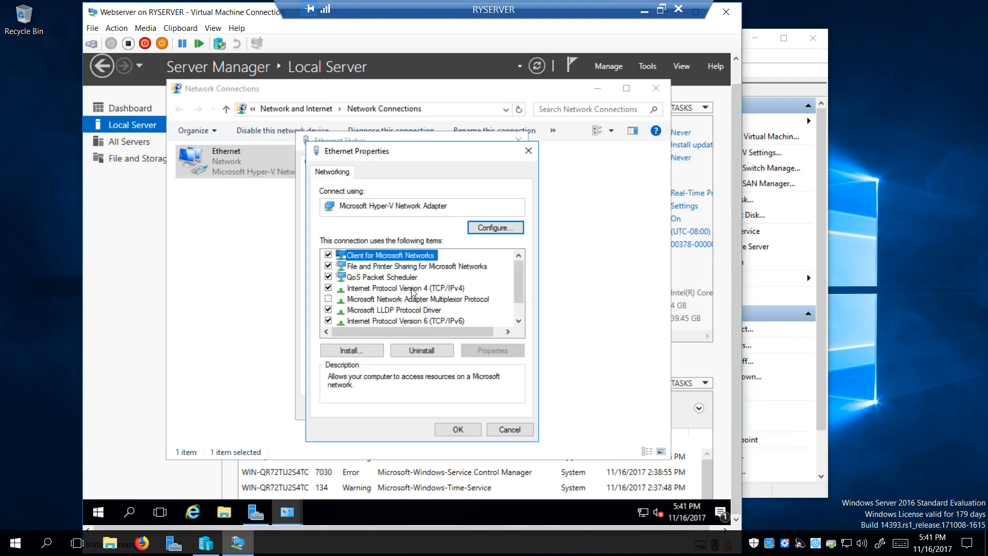
pyautogui.doubleClick(411, 289)
pyautogui.click(411, 294)
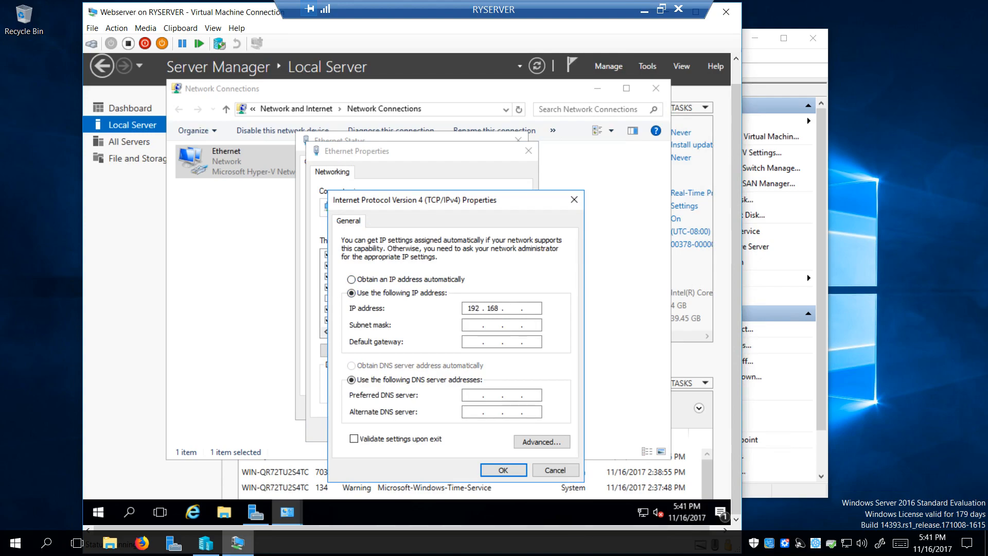
pyautogui.press('Tab')
pyautogui.press('Tab')
pyautogui.press('Tab')
pyautogui.press('Tab')
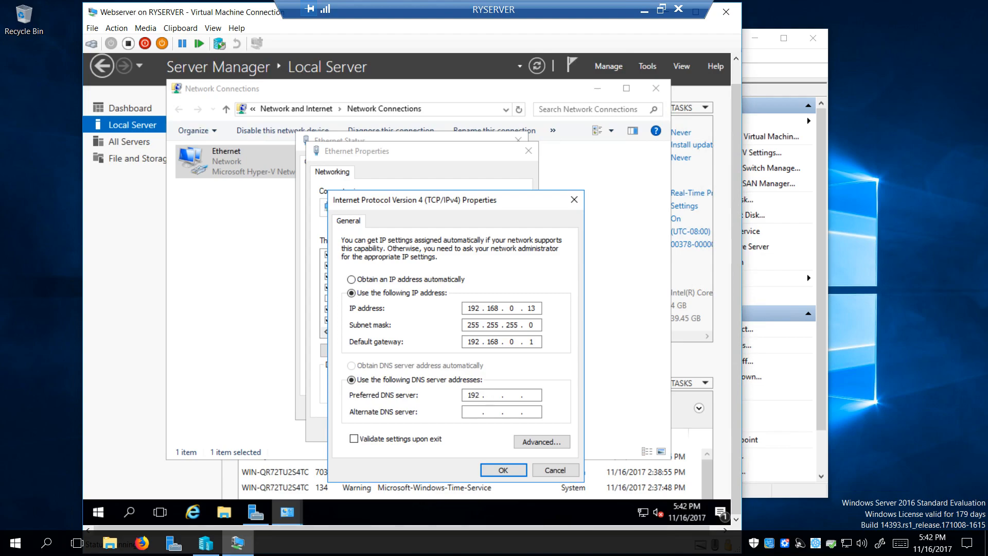
pyautogui.write('192 . 168')
pyautogui.moveTo(451, 206); pyautogui.dragTo(382, 127)
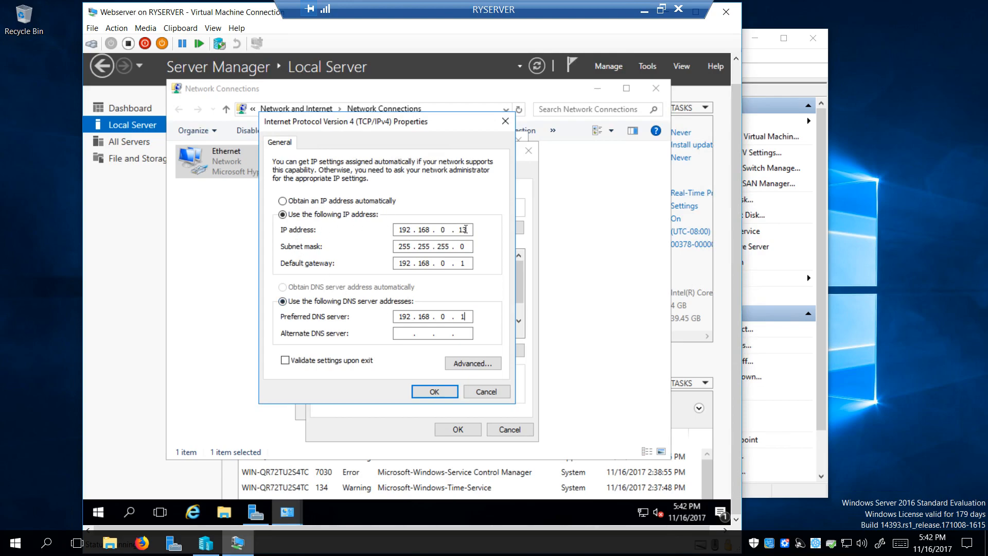
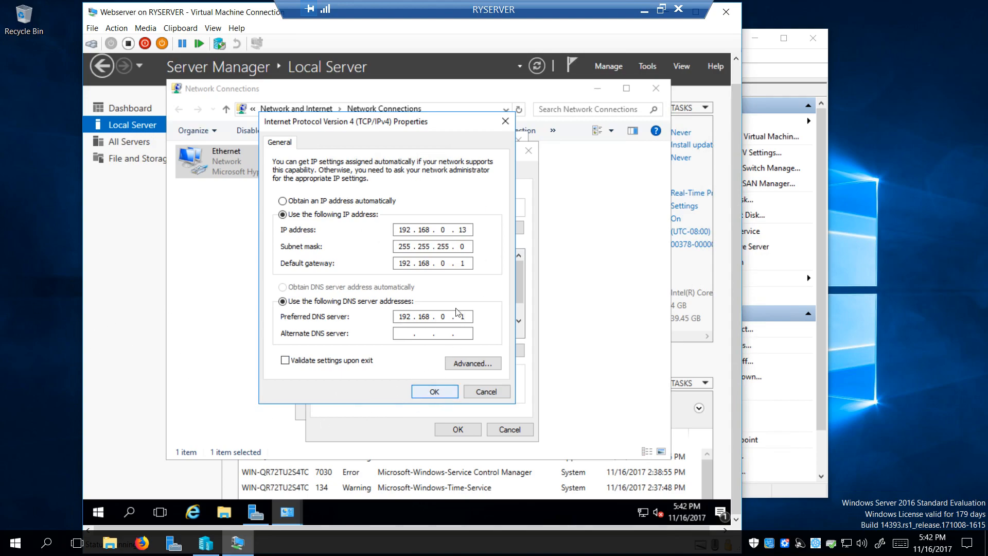
# Confirm the static IPv4 settings and close the Ethernet properties and status dialogs
pyautogui.click(435, 392)
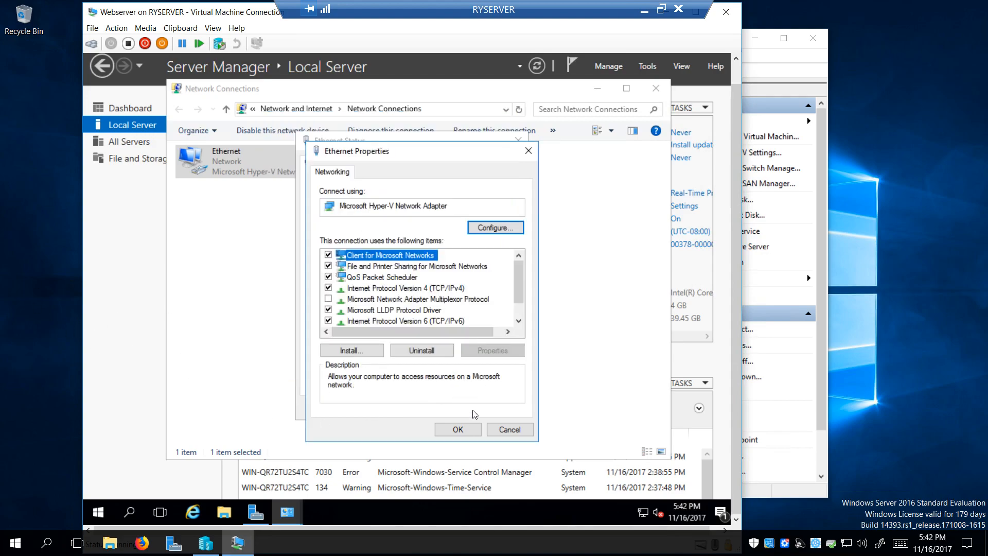
pyautogui.click(466, 430)
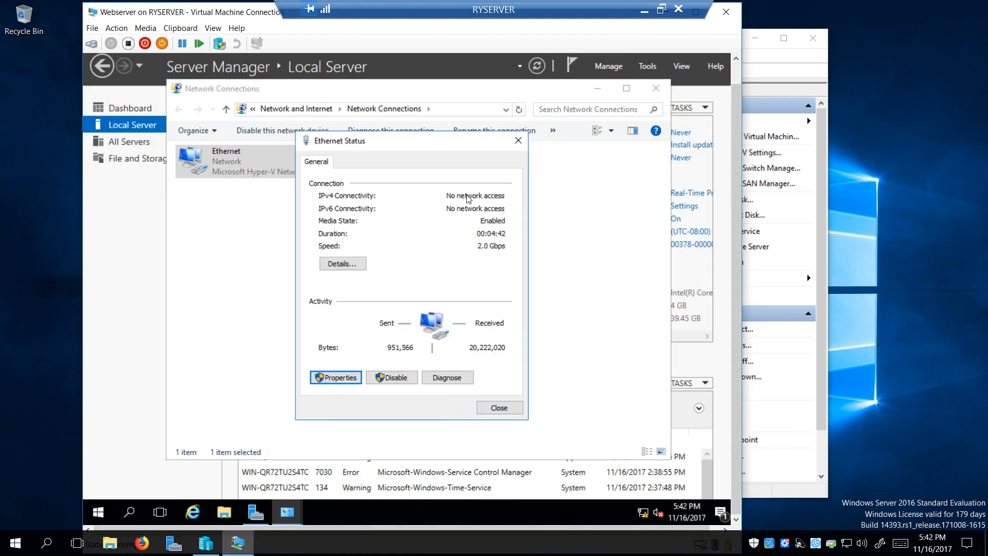
pyautogui.click(341, 378)
pyautogui.doubleClick(414, 289)
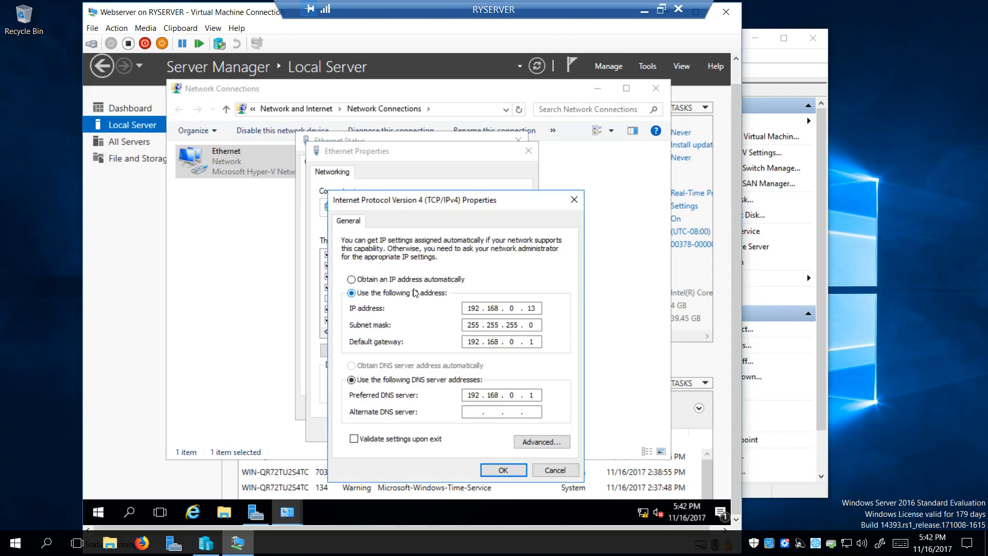
pyautogui.click(504, 470)
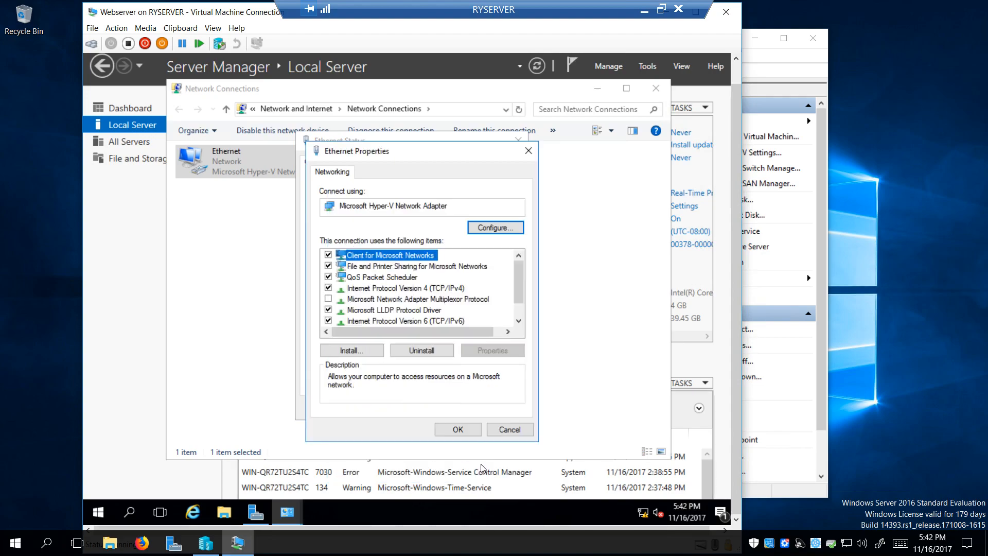
pyautogui.click(458, 429)
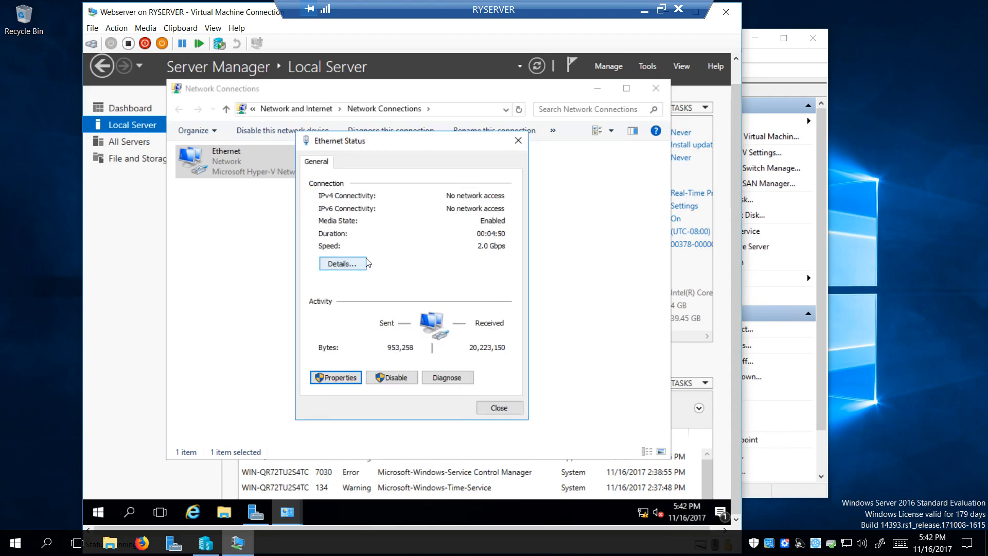
pyautogui.click(498, 407)
# Switch the Network Connections view to Details and narrow the Name column to reveal more columns
pyautogui.click(596, 132)
pyautogui.click(596, 132)
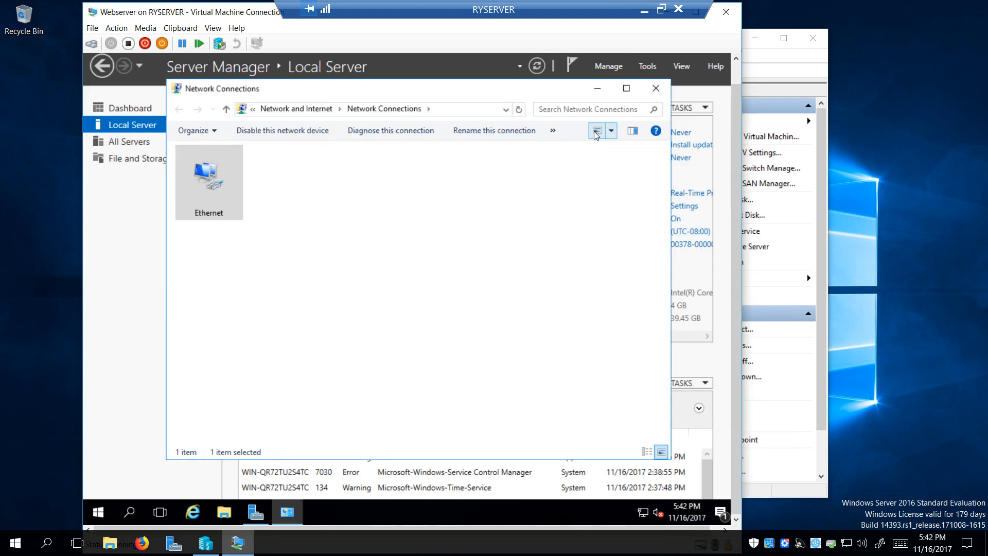
pyautogui.click(596, 132)
pyautogui.click(596, 133)
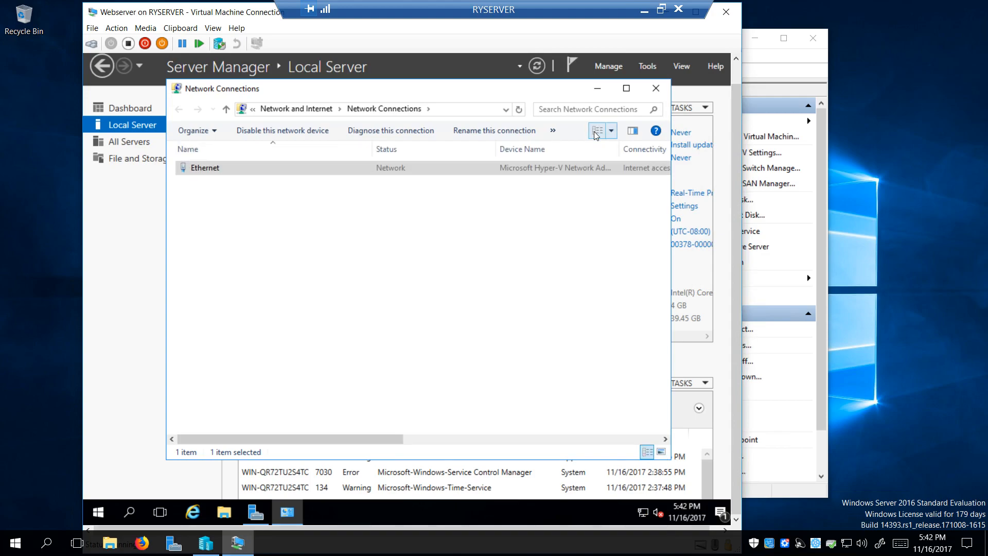
pyautogui.moveTo(369, 155); pyautogui.dragTo(280, 156)
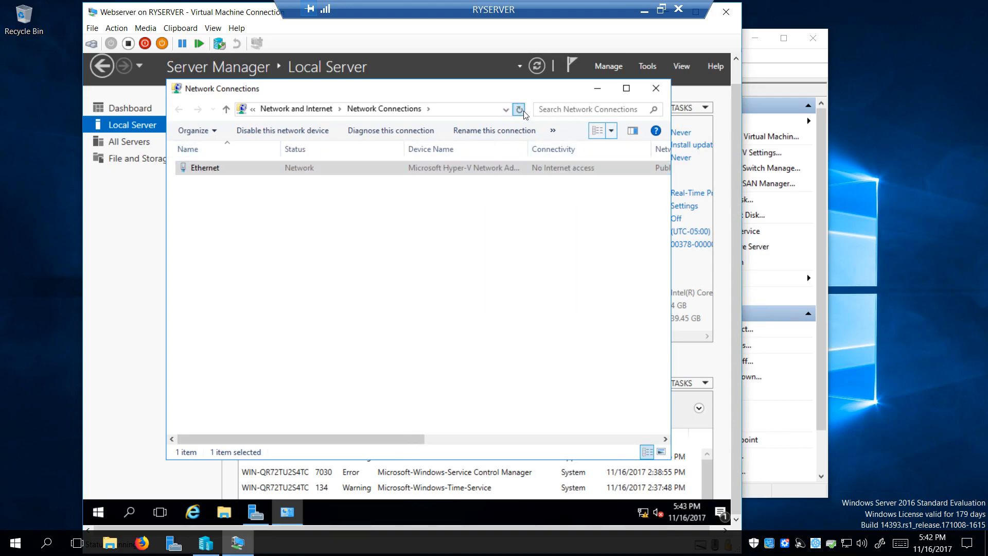
# Reopen the Ethernet status, recheck its IPv4 settings, and return to the status window
pyautogui.click(202, 167)
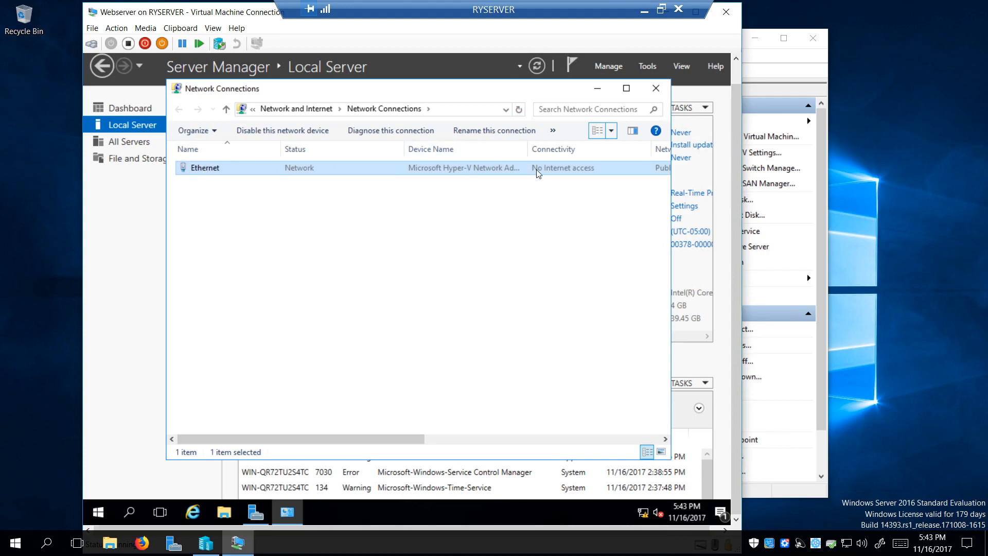
pyautogui.doubleClick(425, 168)
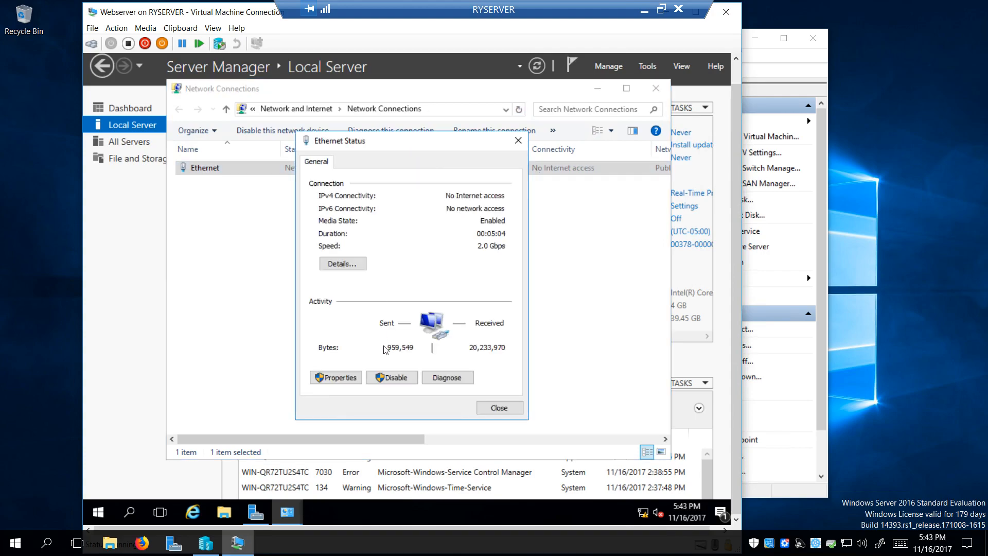
pyautogui.click(342, 377)
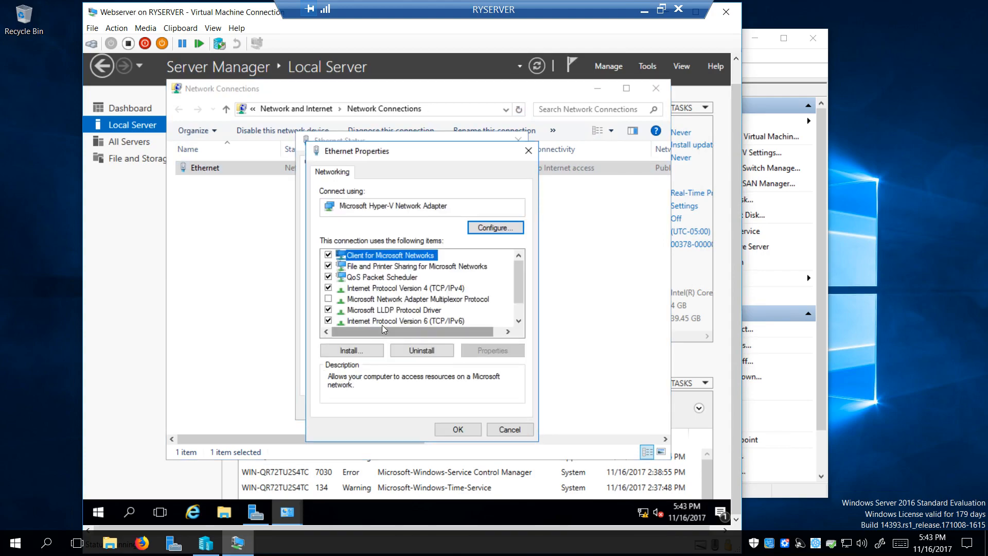
pyautogui.doubleClick(412, 288)
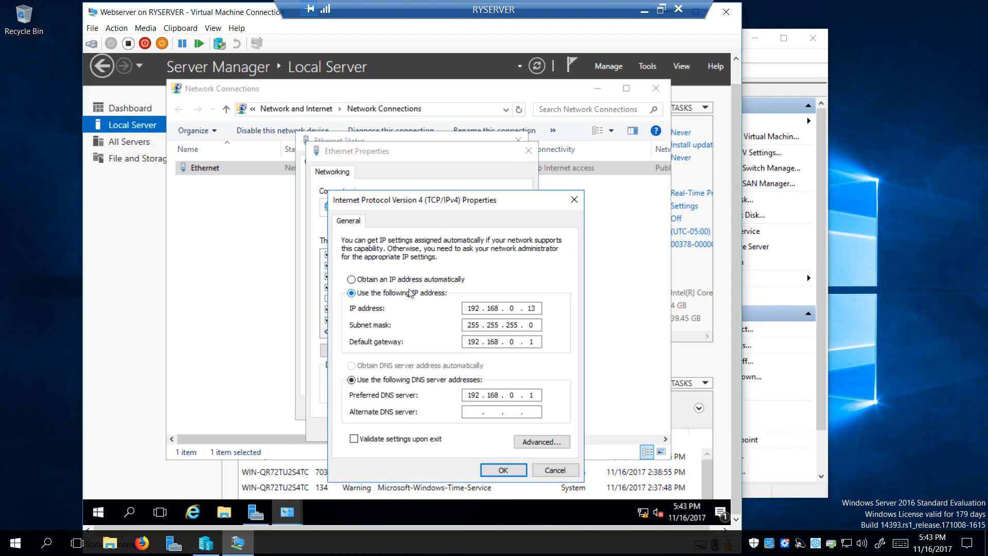
pyautogui.click(503, 469)
pyautogui.click(454, 427)
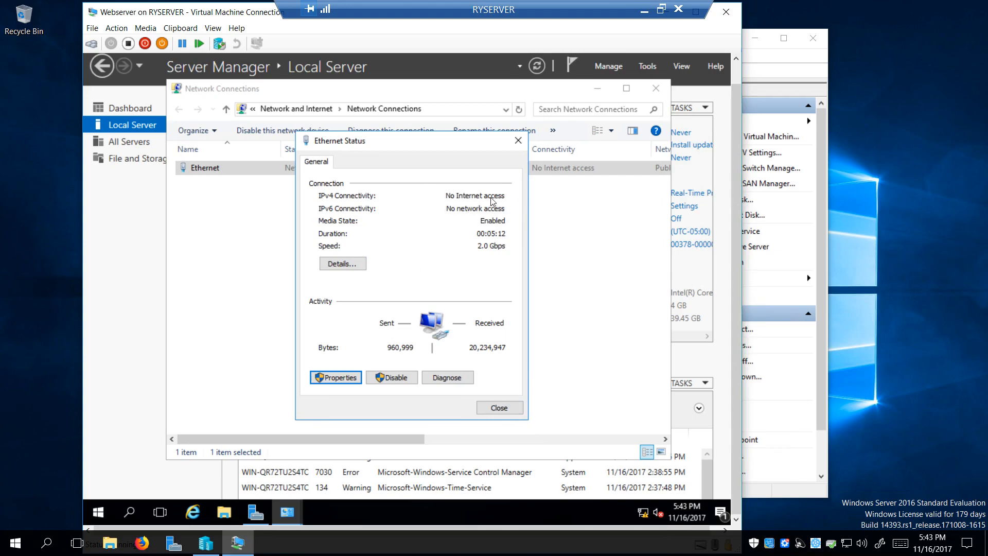
# Uncheck TCP/IPv6 on the Ethernet adapter, review the IPv4 DNS tab, and confirm all dialogs
pyautogui.click(346, 380)
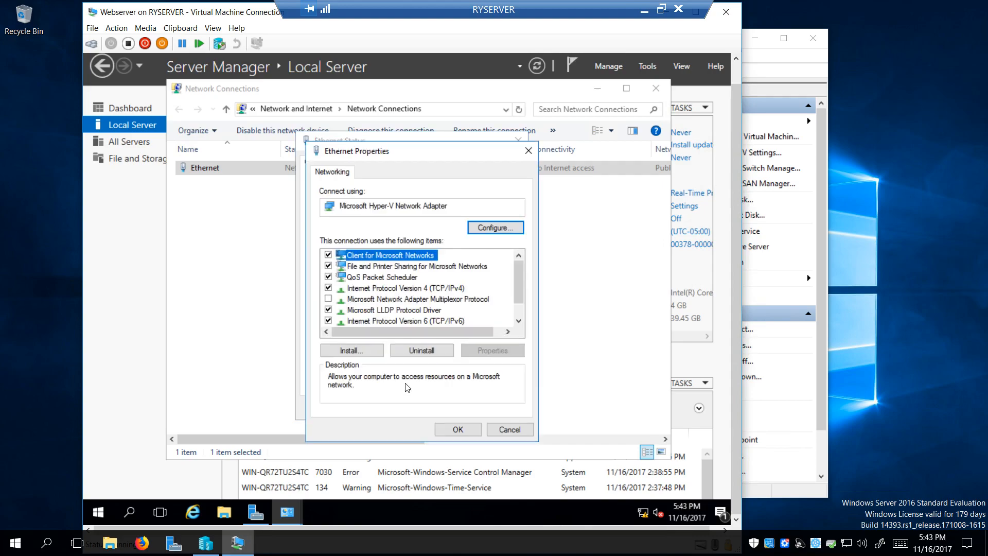
pyautogui.click(328, 320)
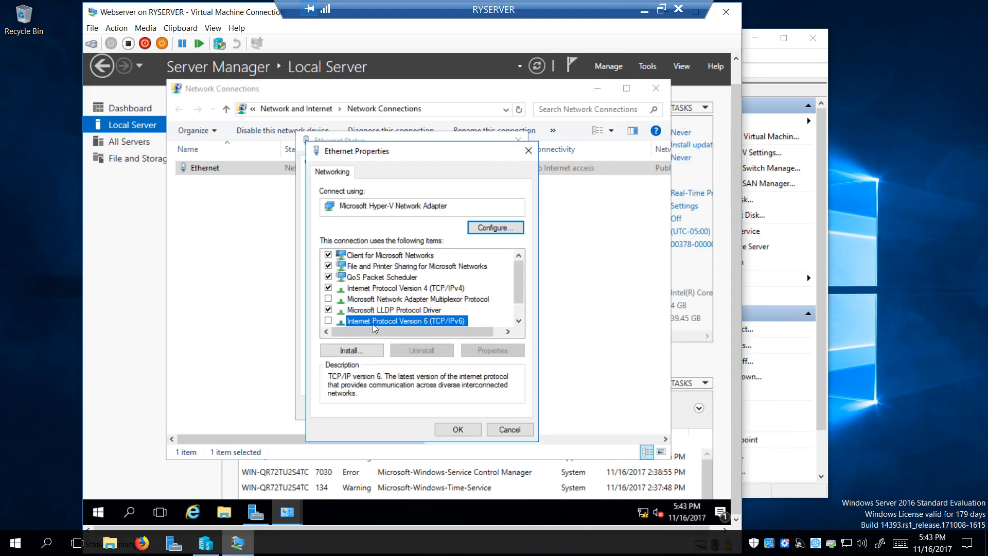
pyautogui.doubleClick(387, 287)
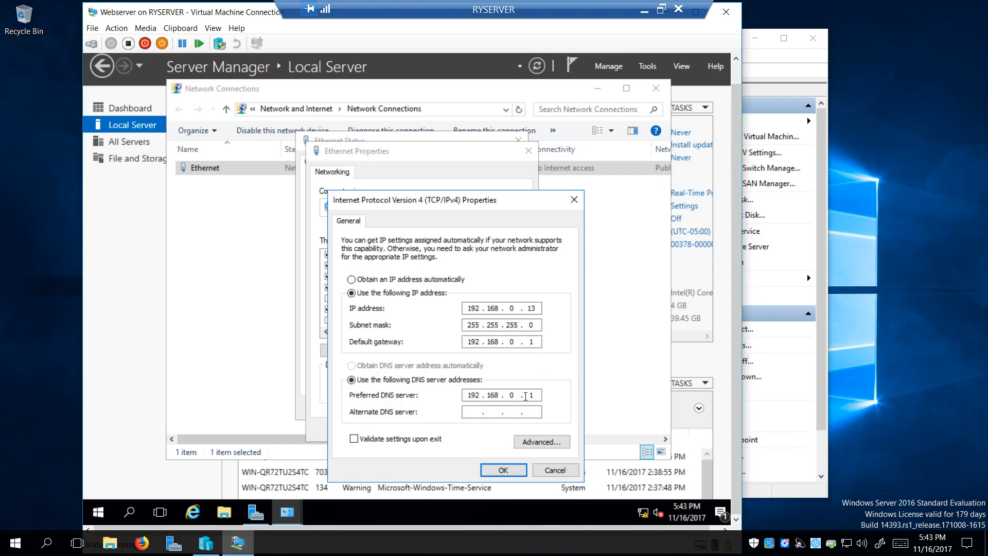
pyautogui.click(532, 444)
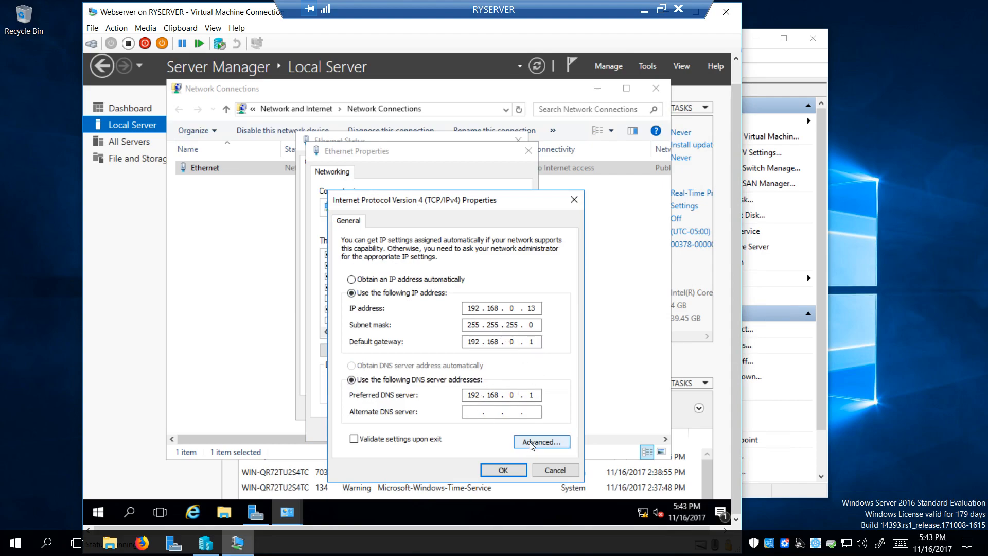
pyautogui.click(395, 211)
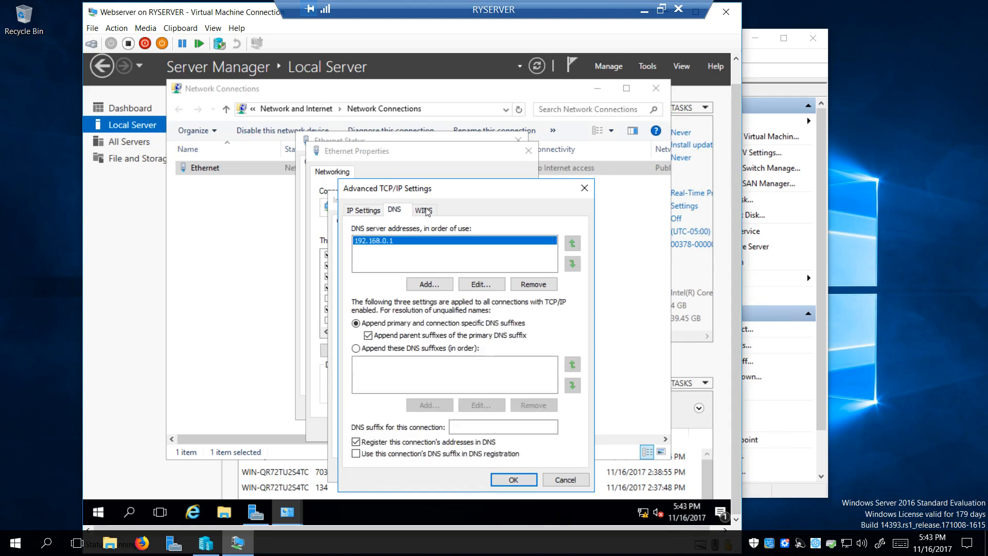
pyautogui.click(364, 211)
pyautogui.click(512, 477)
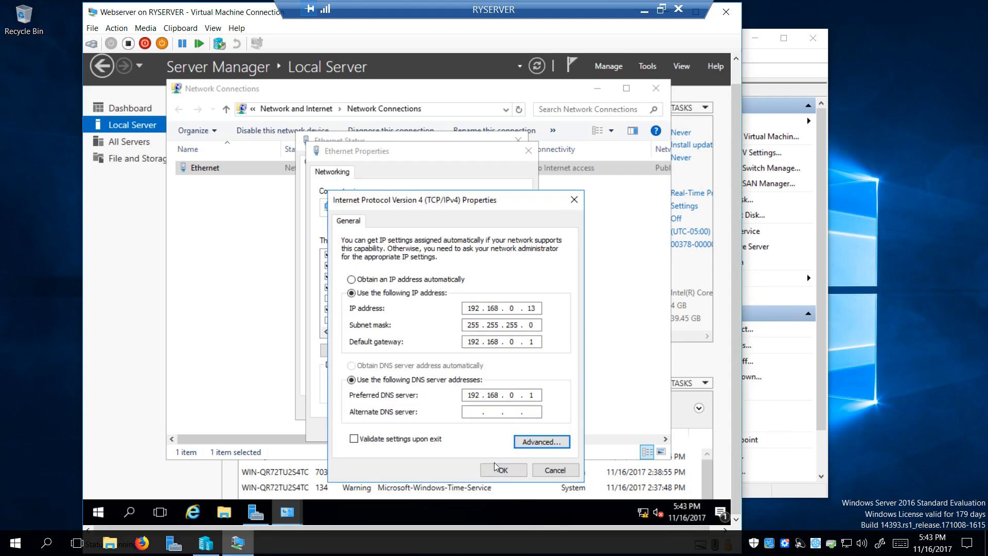
pyautogui.click(505, 469)
pyautogui.click(459, 430)
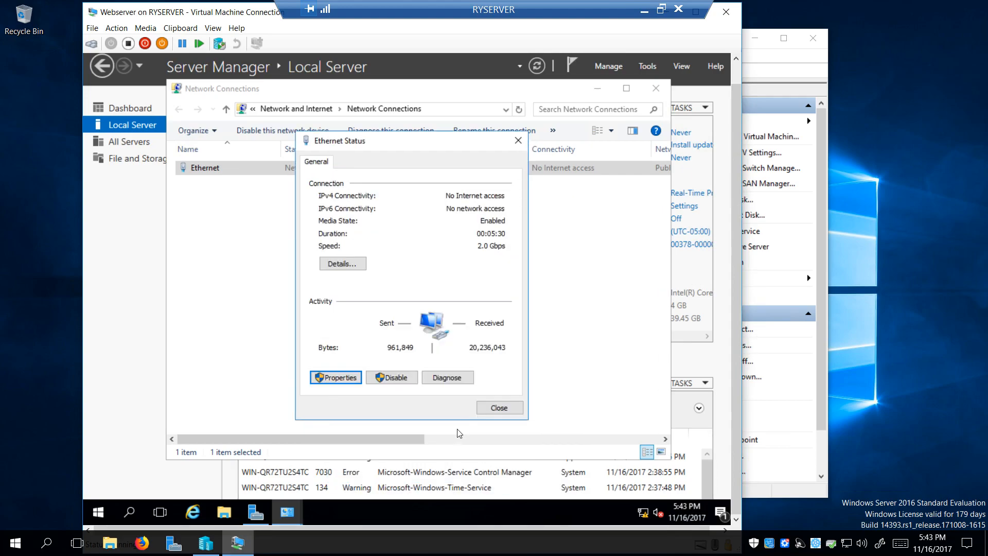
pyautogui.click(499, 409)
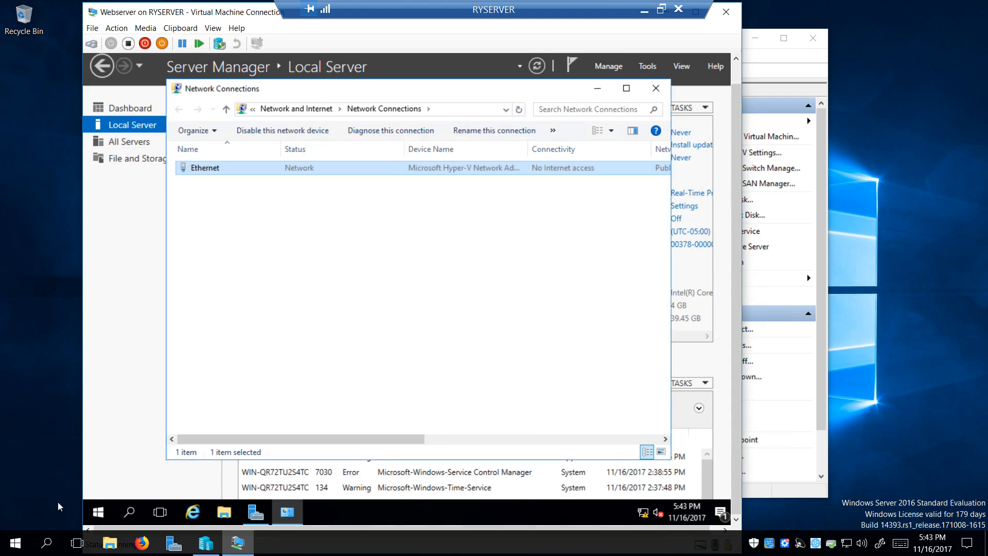
pyautogui.click(15, 546)
pyautogui.click(241, 409)
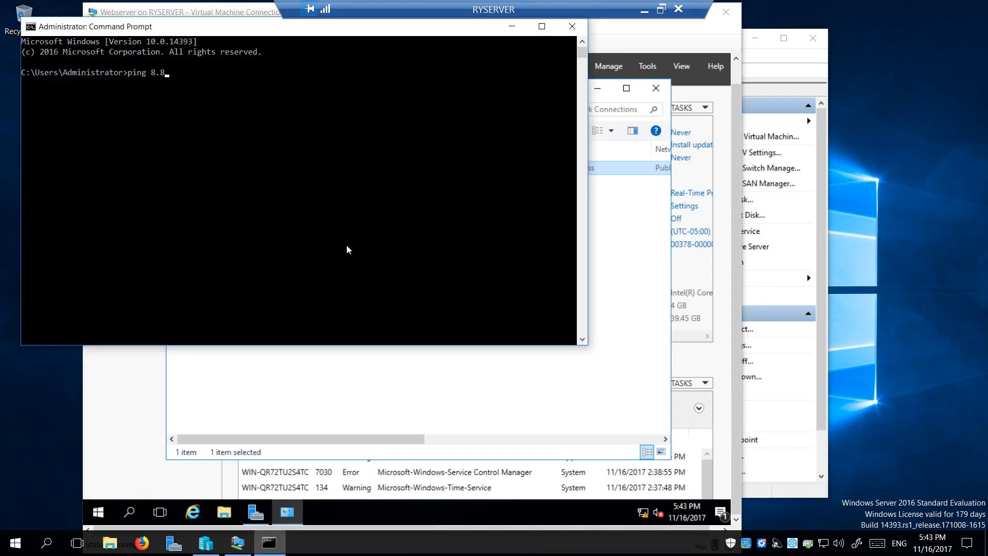
pyautogui.press('Return')
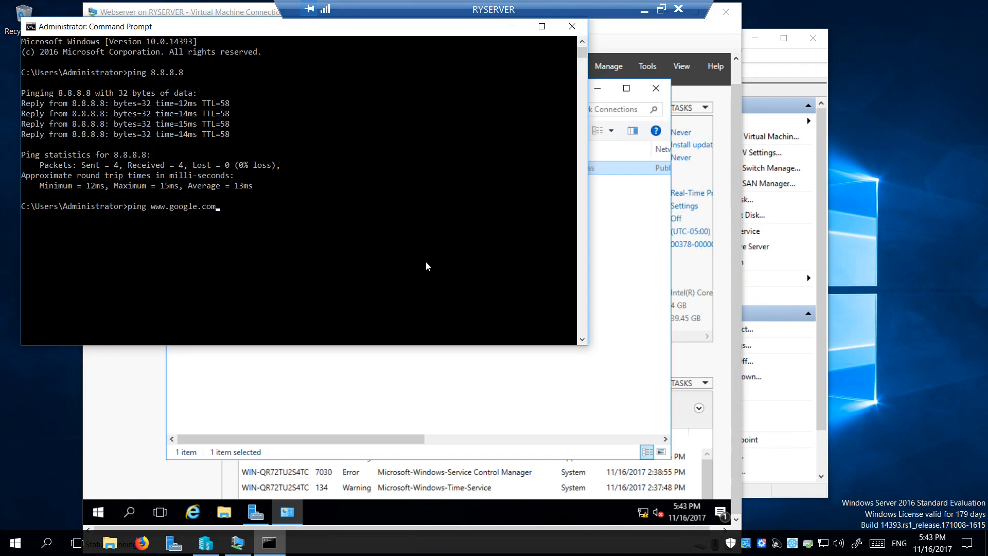
pyautogui.press('Return')
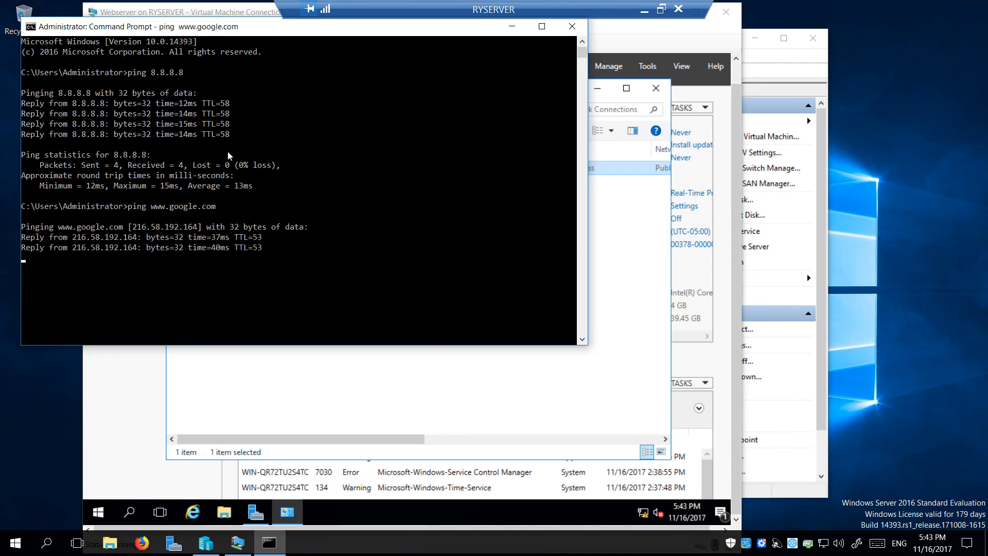
pyautogui.click(572, 26)
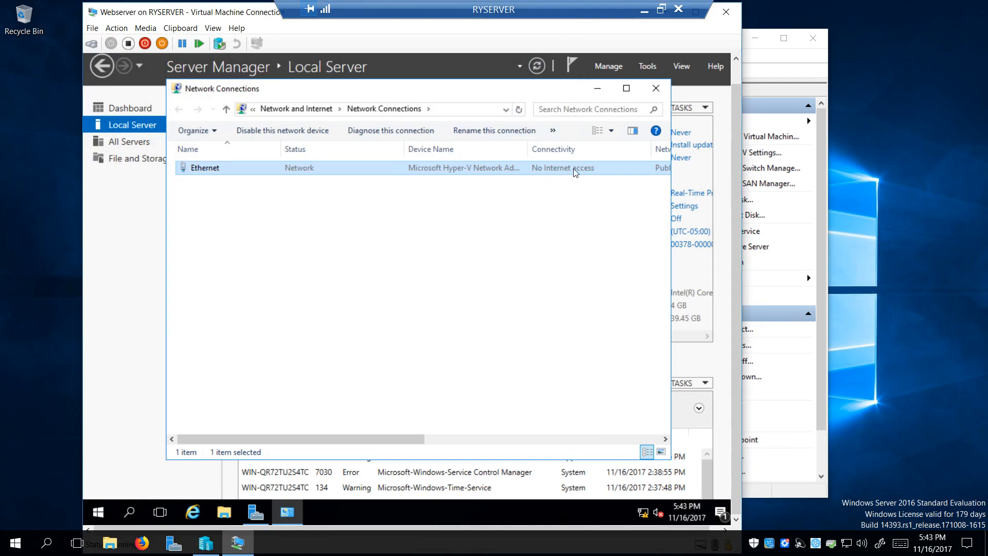
# Close Network Connections and check the Ethernet network status from the taskbar
pyautogui.click(655, 88)
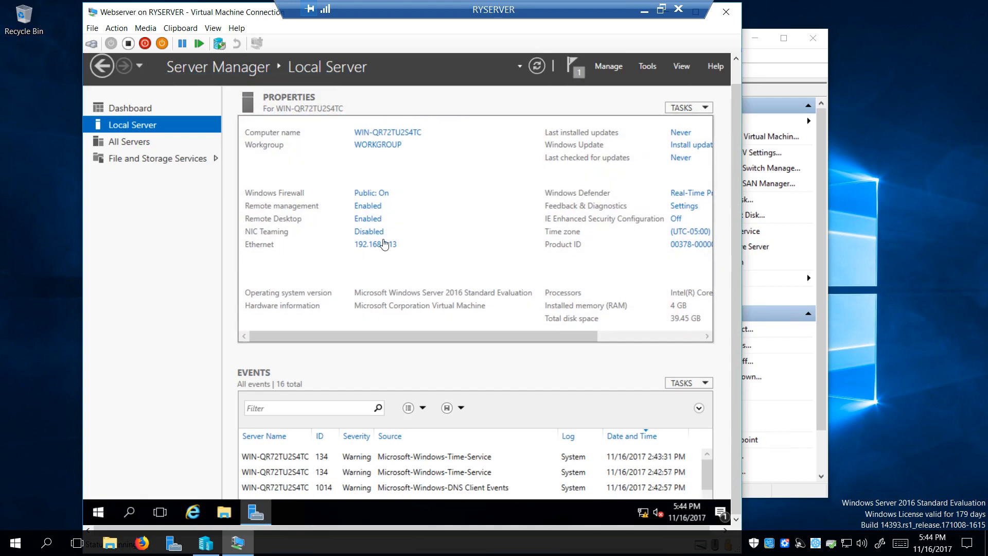
pyautogui.click(643, 512)
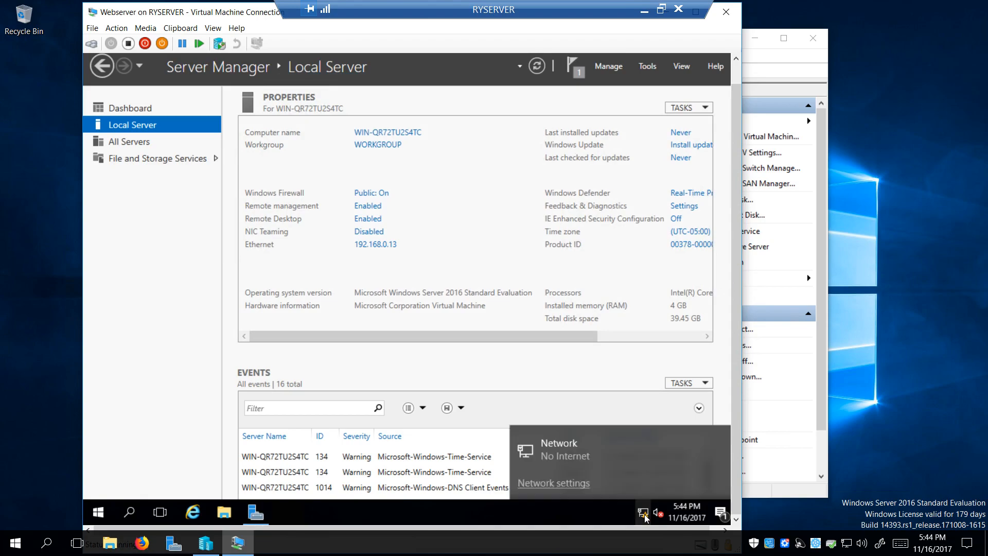
pyautogui.click(579, 483)
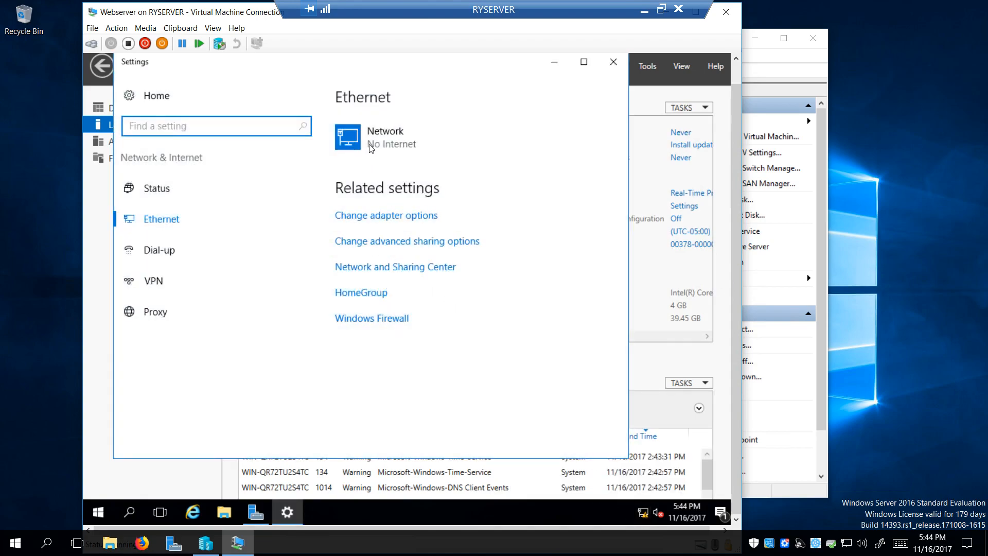
pyautogui.click(614, 62)
pyautogui.click(194, 516)
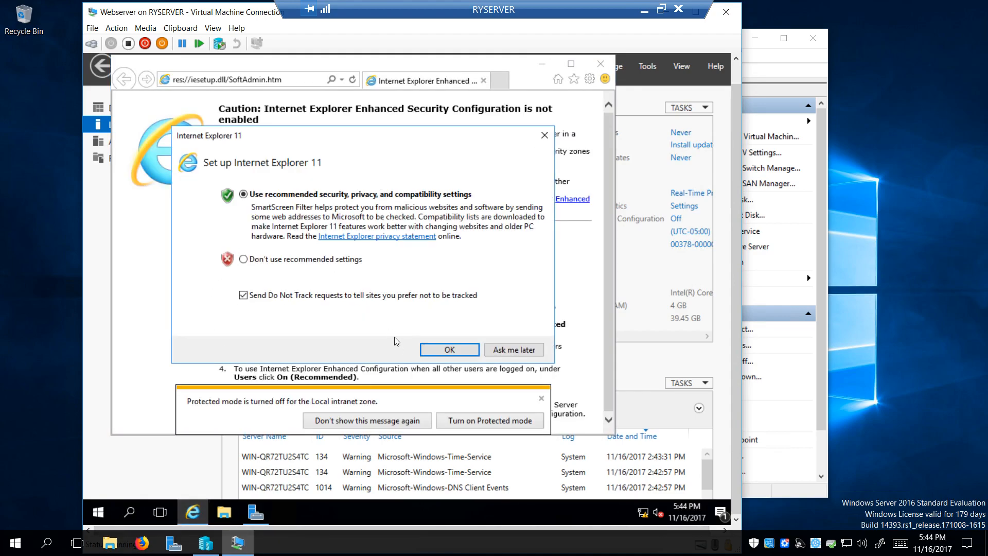
pyautogui.click(448, 350)
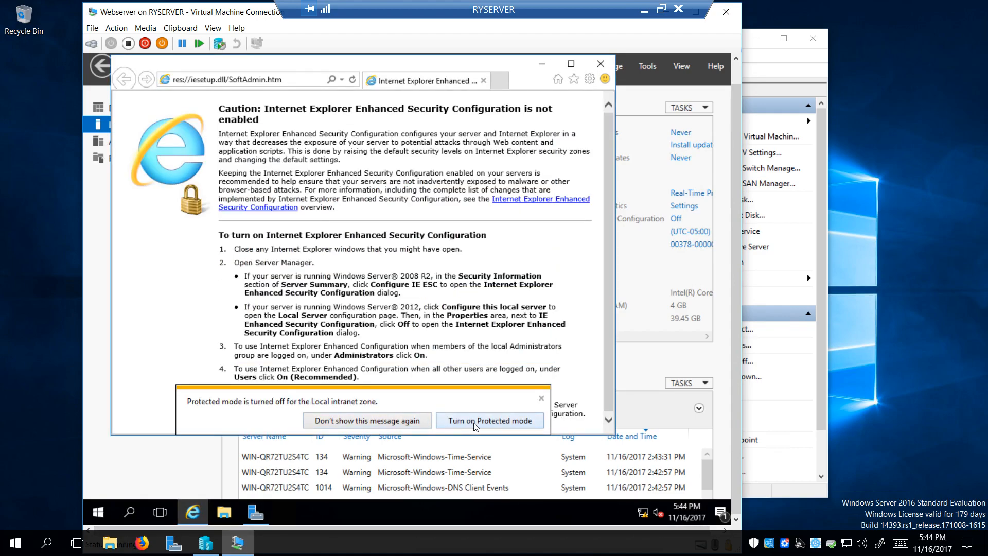
pyautogui.click(400, 425)
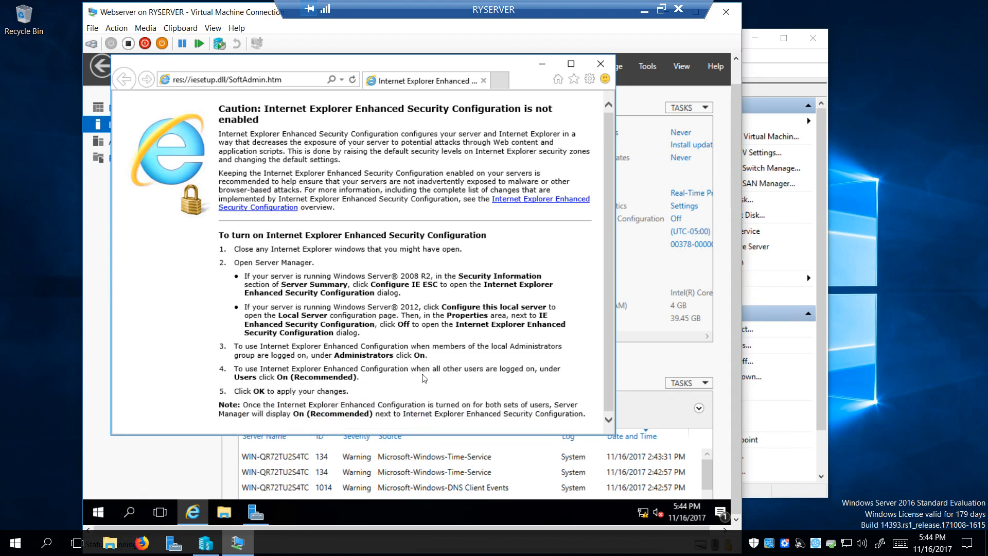
pyautogui.click(290, 79)
pyautogui.write('www.googl.com')
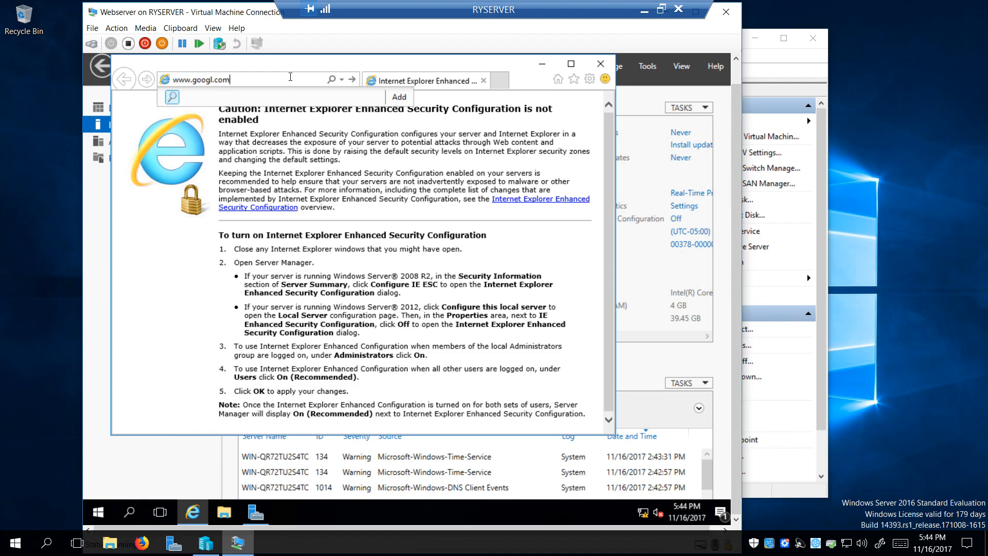
pyautogui.write('e')
pyautogui.press('Return')
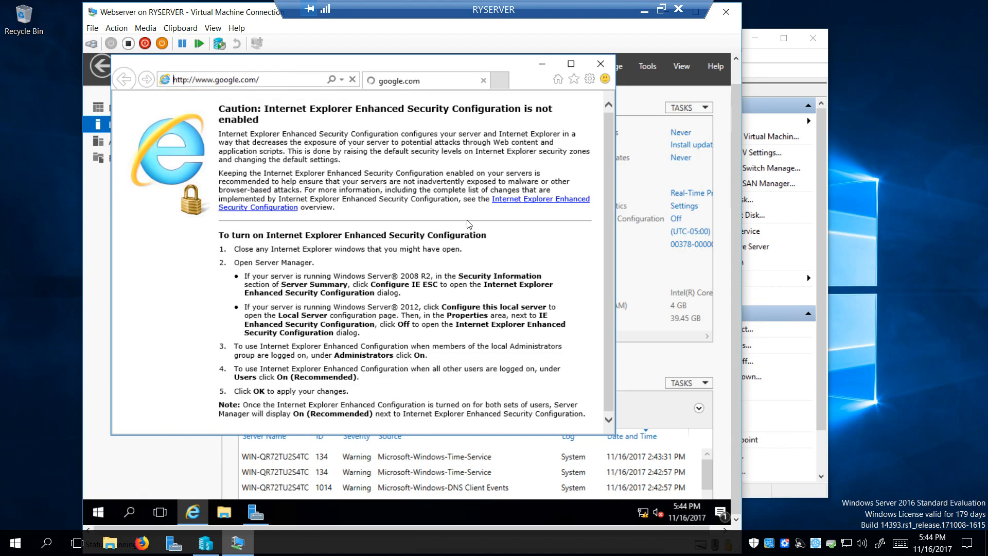
pyautogui.click(600, 63)
# Set the Ethernet adapter's IPv4 to obtain IP and DNS server addresses automatically
pyautogui.click(372, 247)
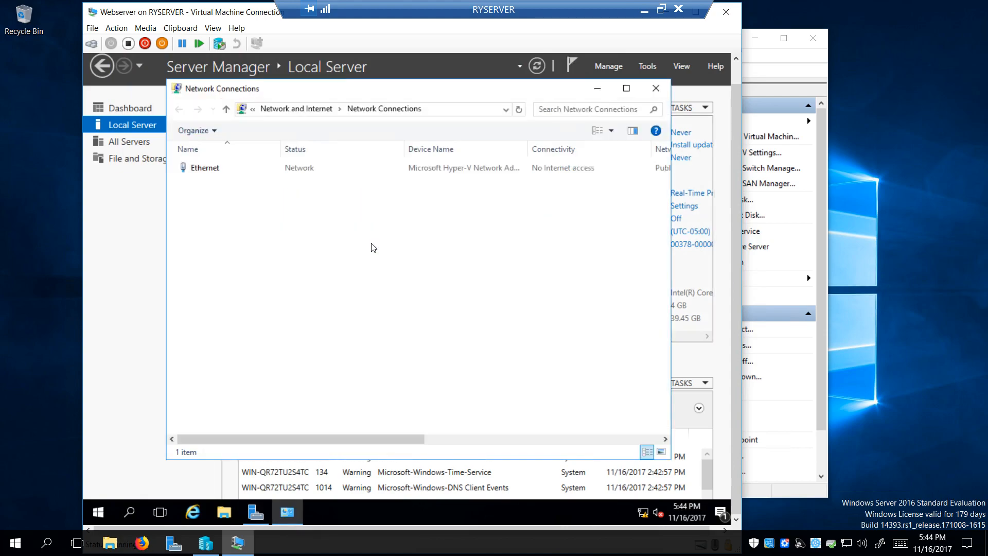
pyautogui.doubleClick(320, 168)
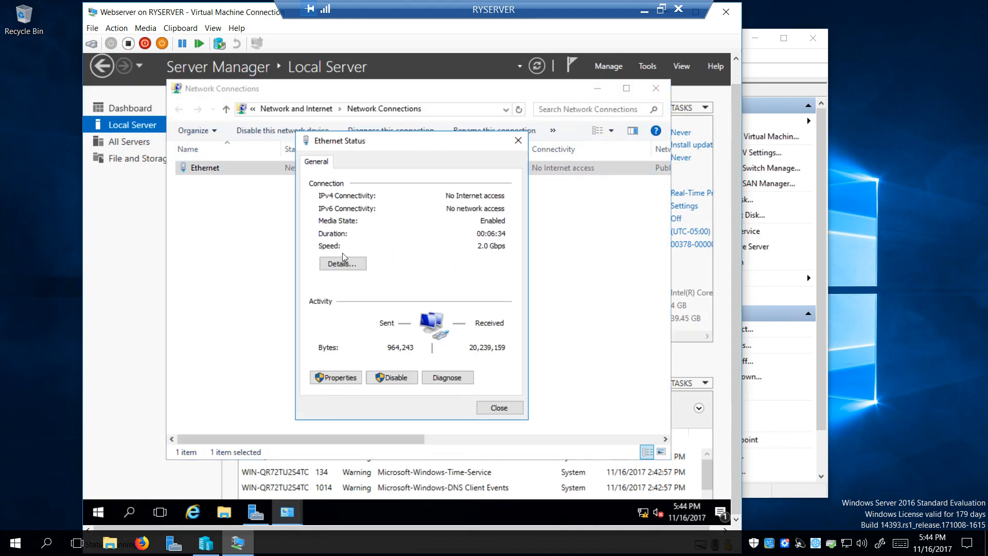
pyautogui.click(346, 380)
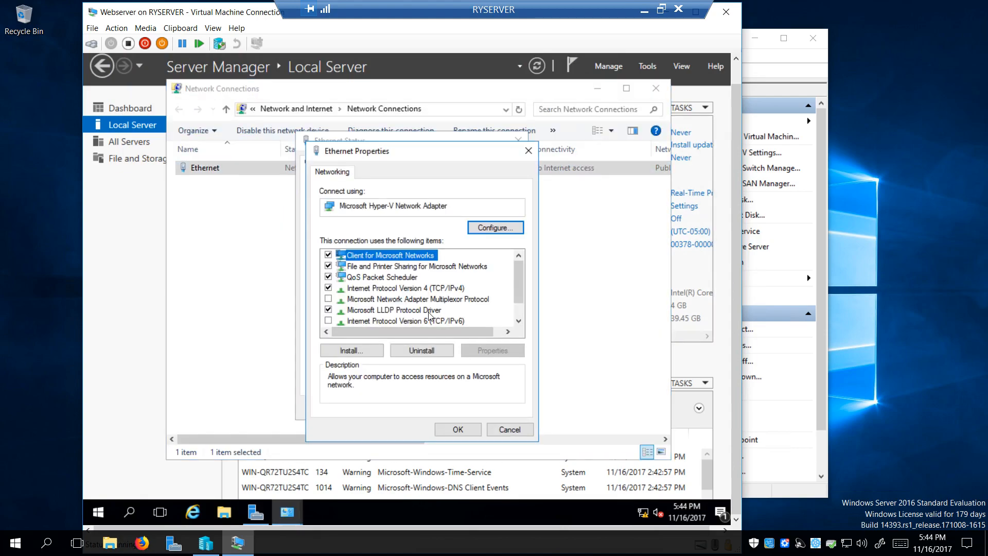
pyautogui.doubleClick(394, 288)
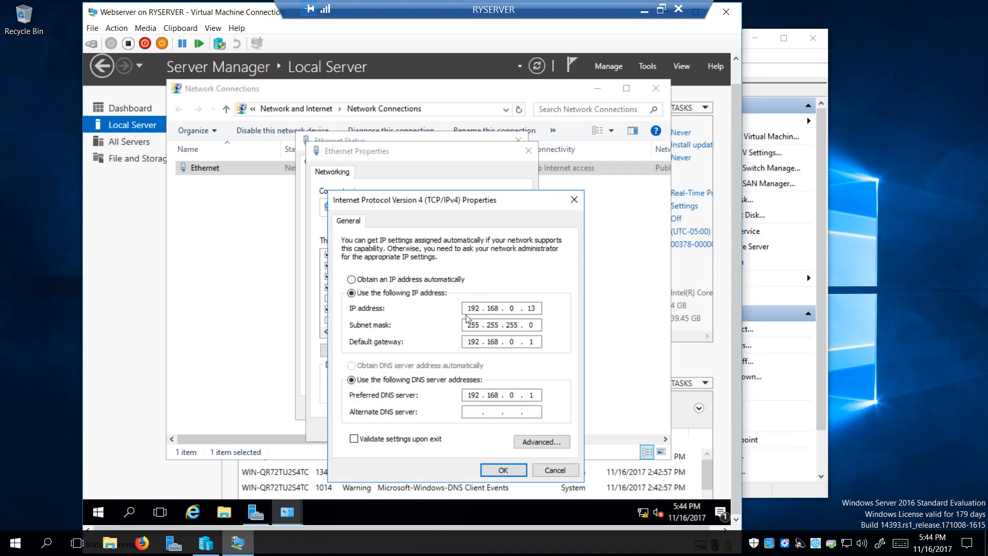
pyautogui.click(375, 279)
pyautogui.click(393, 365)
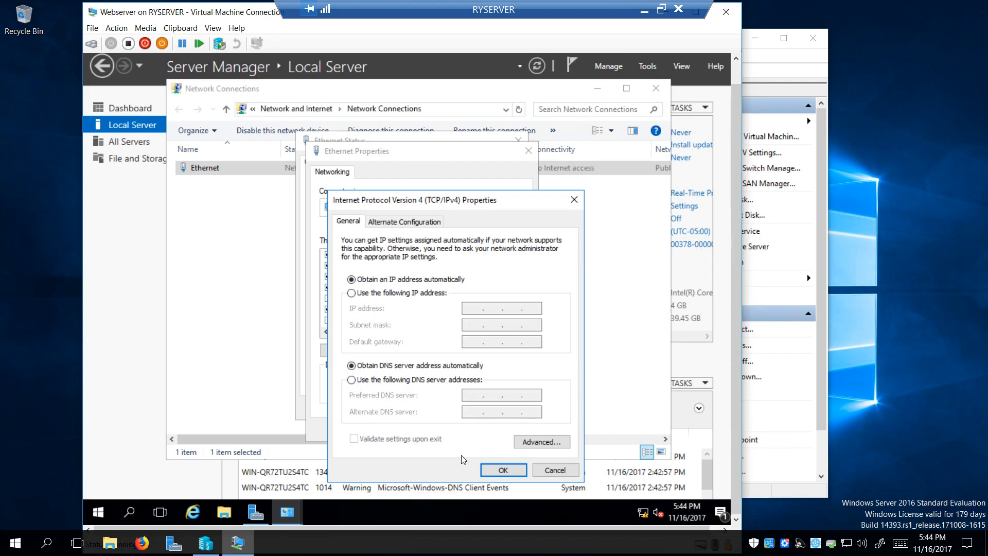
pyautogui.click(504, 470)
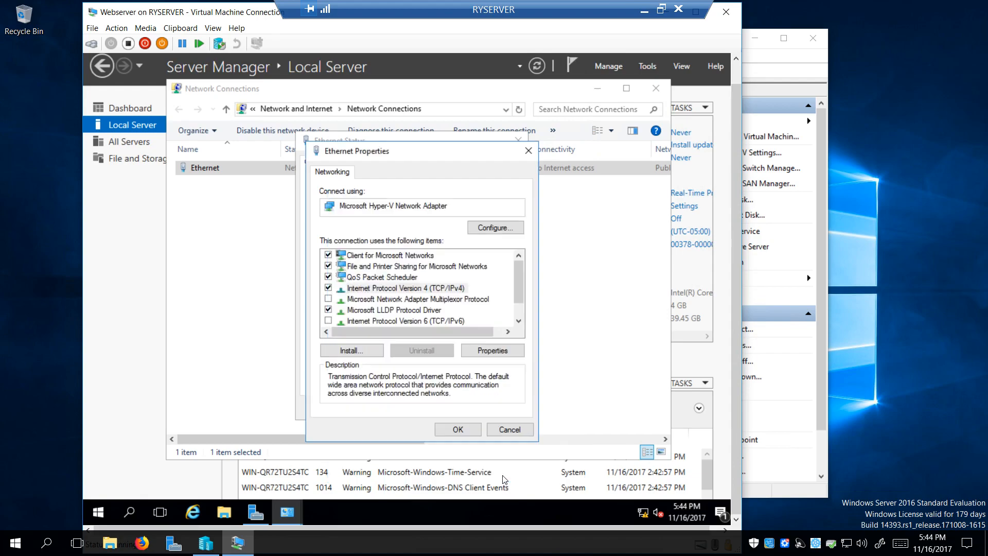
pyautogui.click(458, 429)
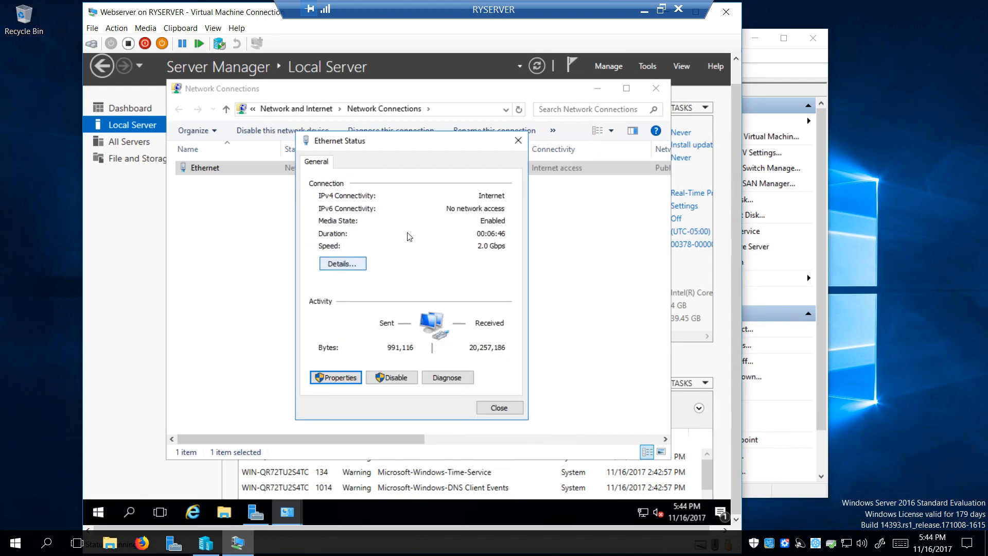
# Verify DHCP Enabled in the connection details, then close the status and Network Connections windows
pyautogui.click(342, 264)
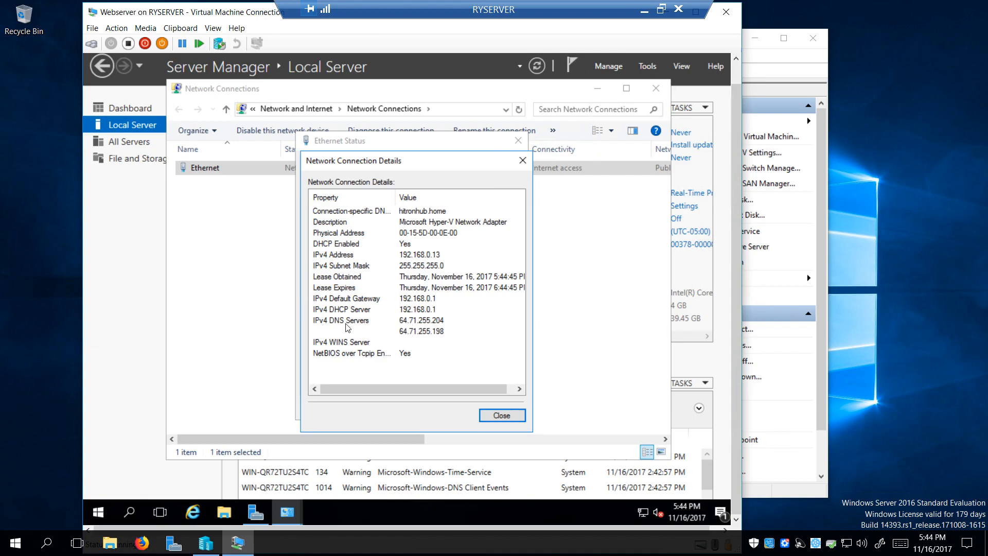
pyautogui.click(498, 417)
pyautogui.click(499, 408)
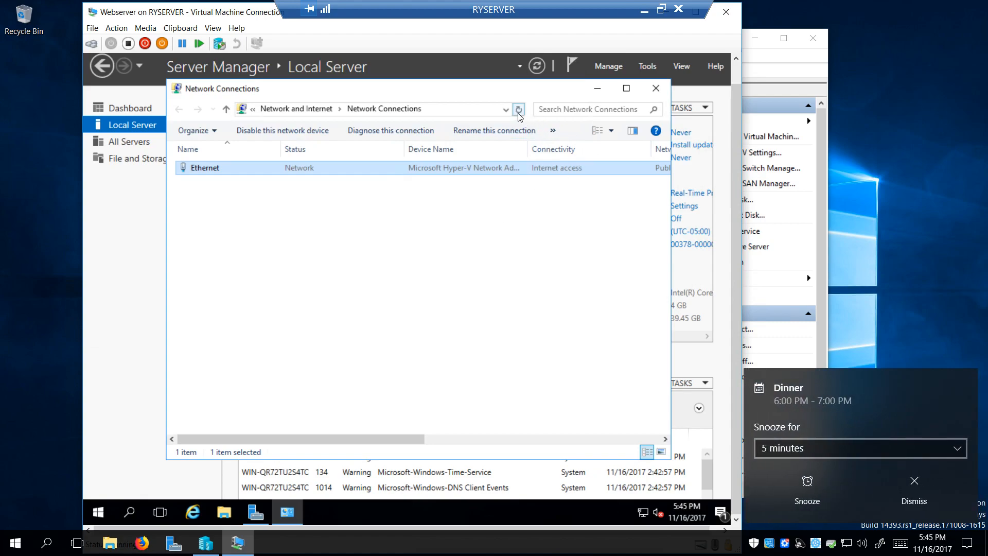
pyautogui.click(914, 486)
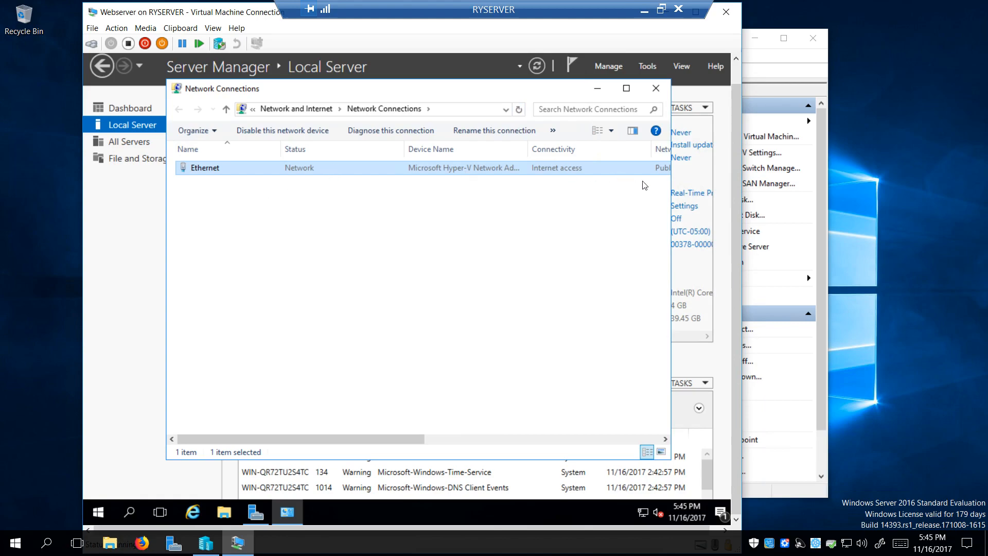
pyautogui.click(655, 88)
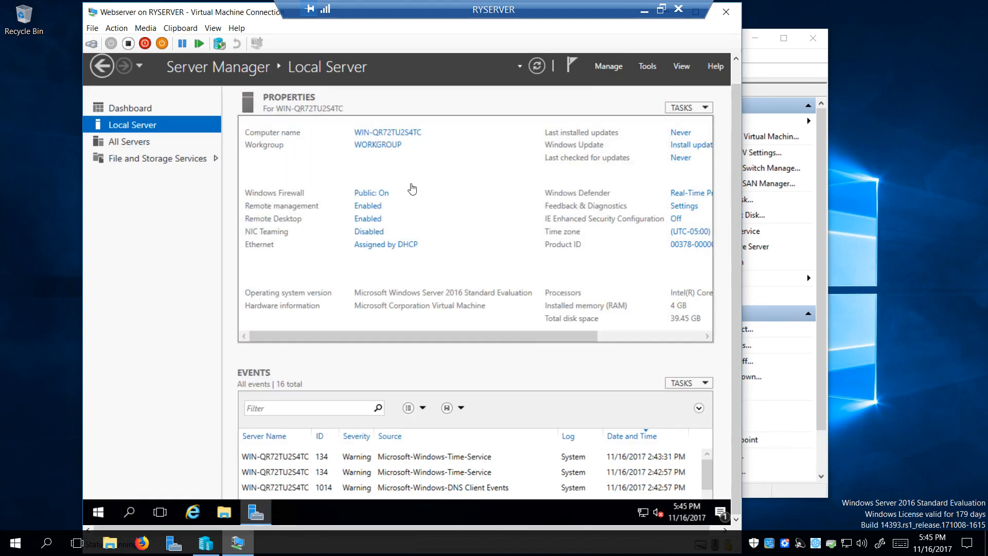
# Recheck the adapter's IPv4 settings show automatic IP and DNS, then close everything without changes
pyautogui.click(406, 252)
pyautogui.click(229, 176)
pyautogui.doubleClick(229, 177)
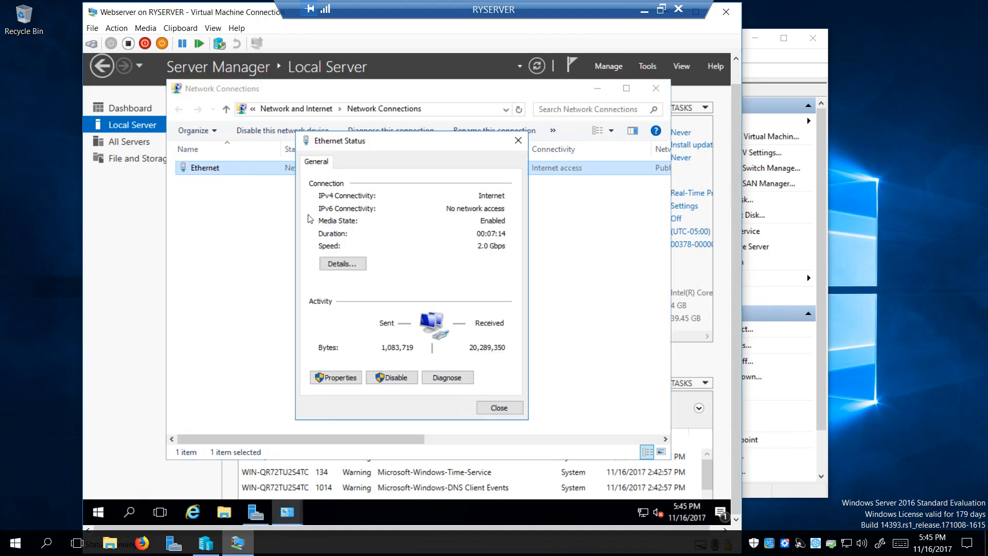
pyautogui.click(337, 377)
pyautogui.doubleClick(400, 289)
pyautogui.click(395, 292)
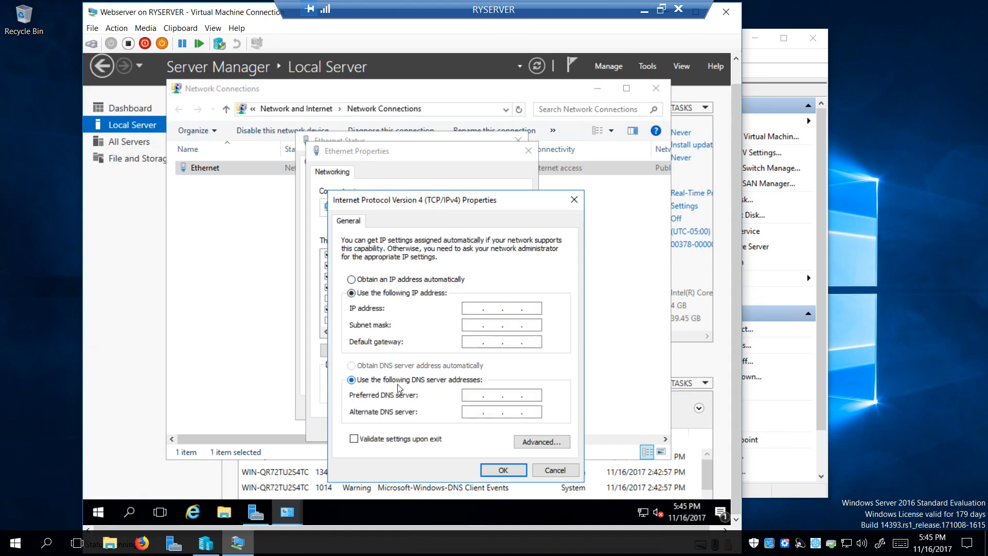
pyautogui.click(371, 280)
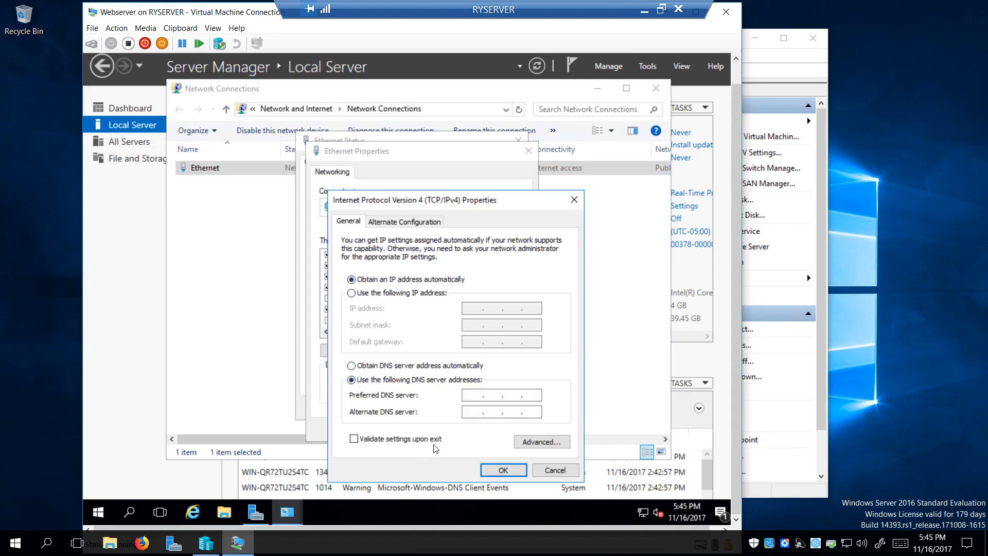
pyautogui.click(390, 368)
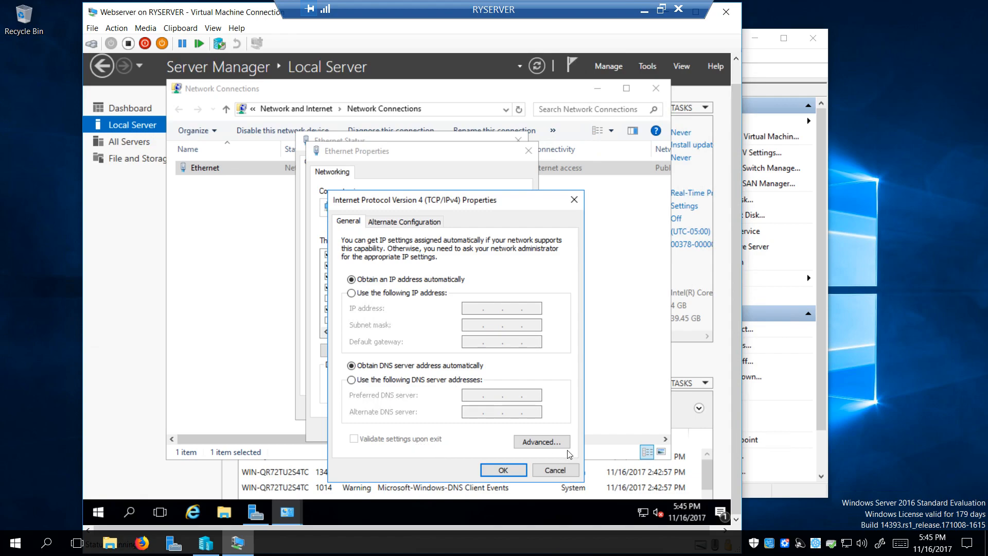
pyautogui.click(559, 468)
pyautogui.click(506, 431)
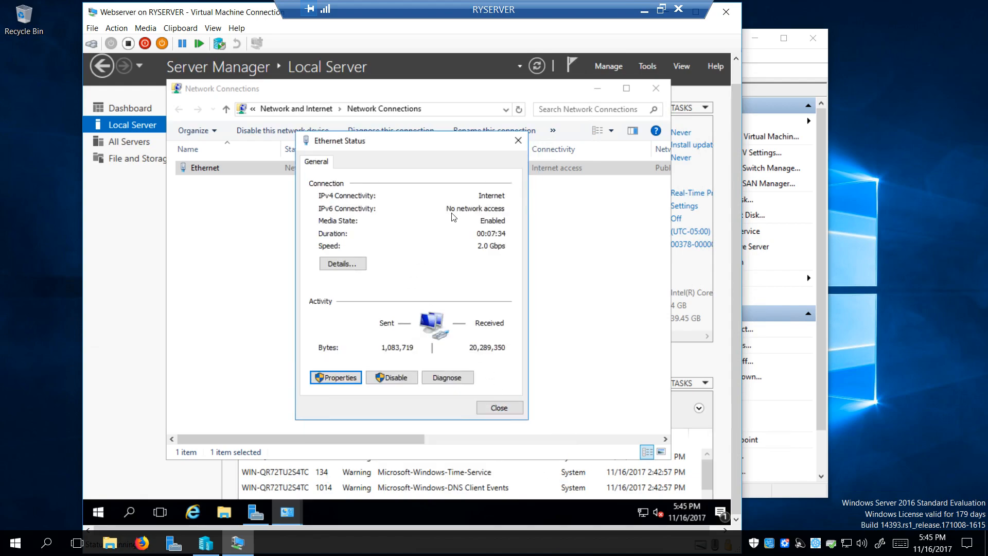
pyautogui.click(515, 407)
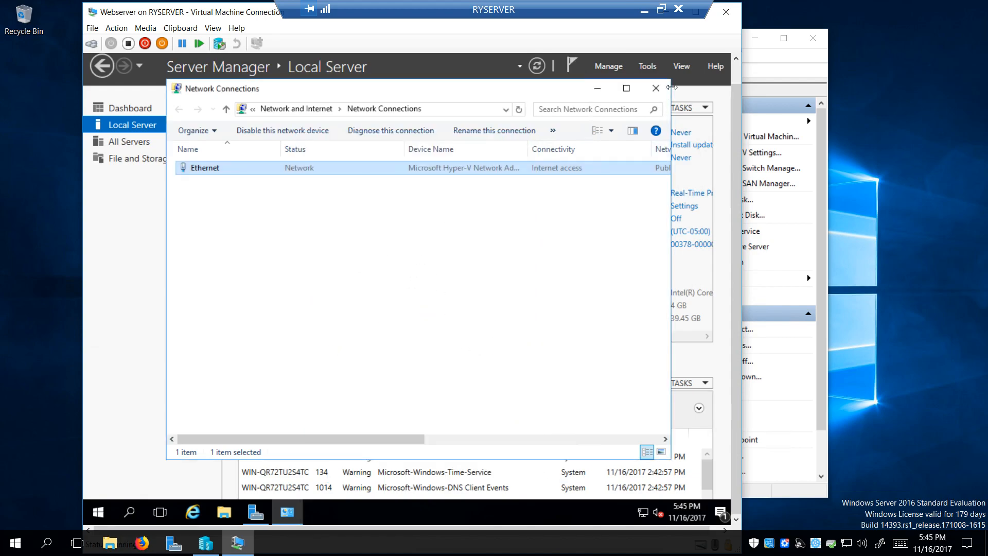
pyautogui.click(656, 88)
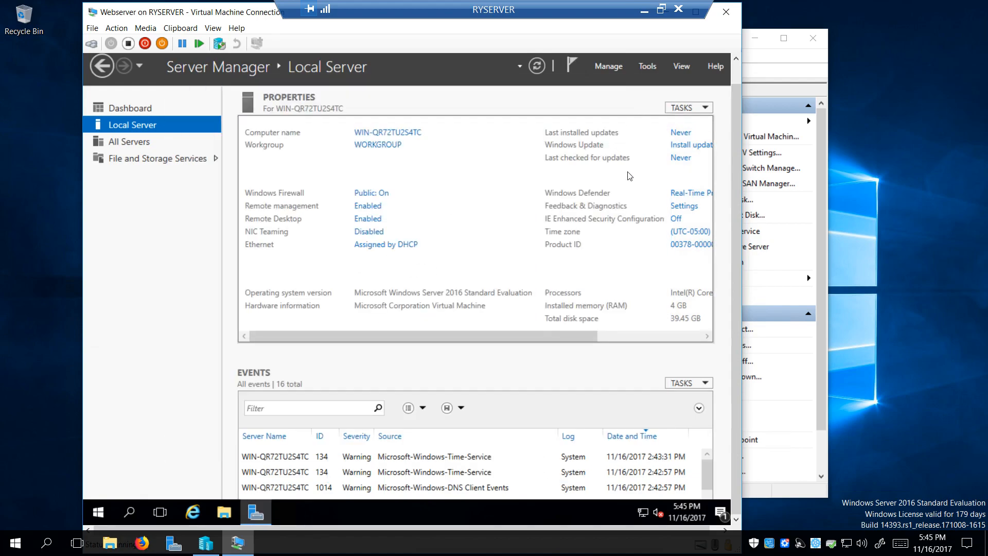
# Change the computer name to Webserver in System Properties and choose Restart Now
pyautogui.click(395, 135)
pyautogui.click(397, 289)
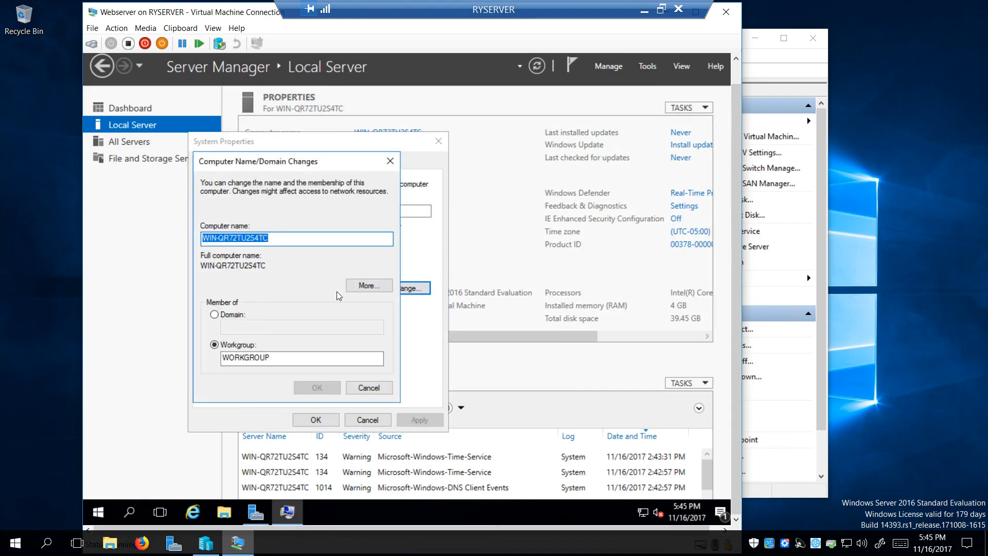
pyautogui.write('Webserver')
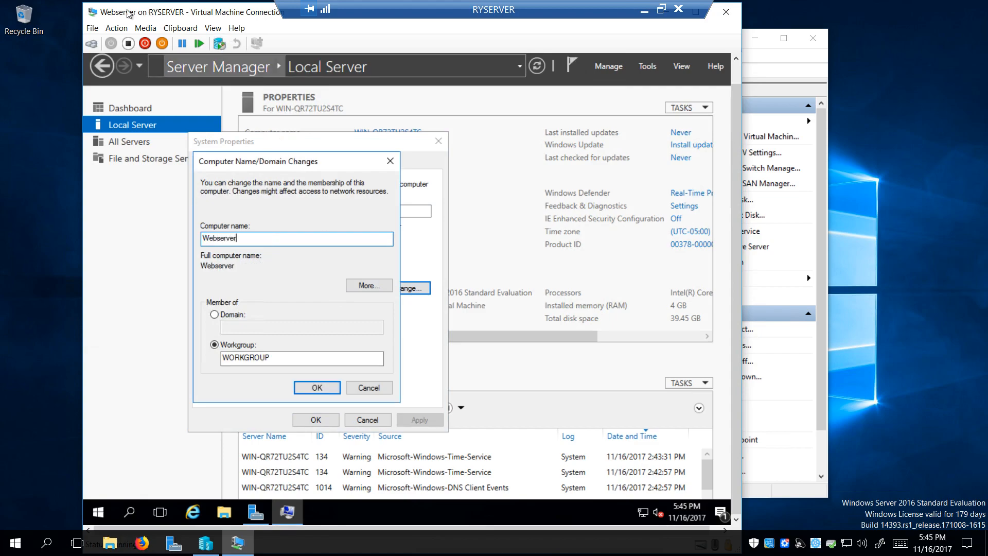
pyautogui.click(206, 543)
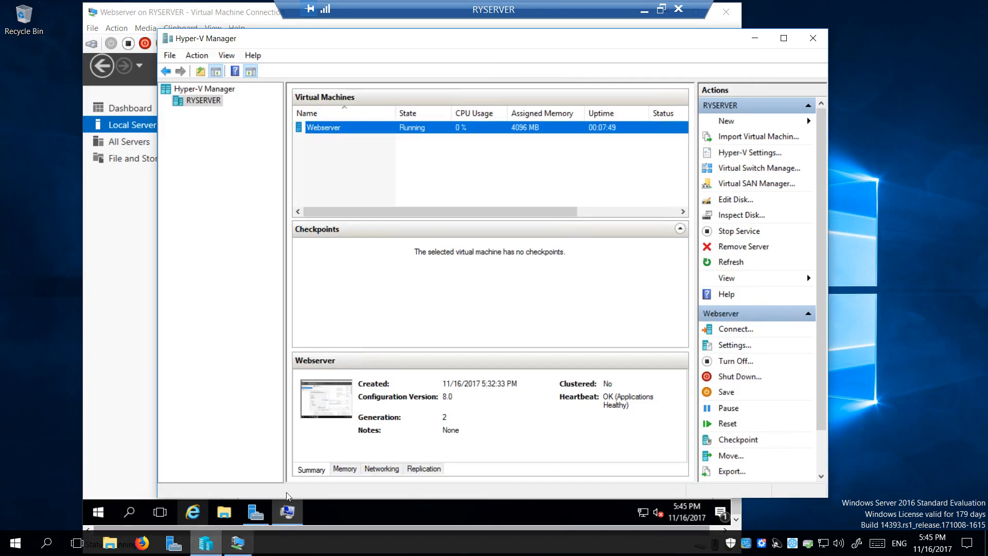
pyautogui.click(755, 38)
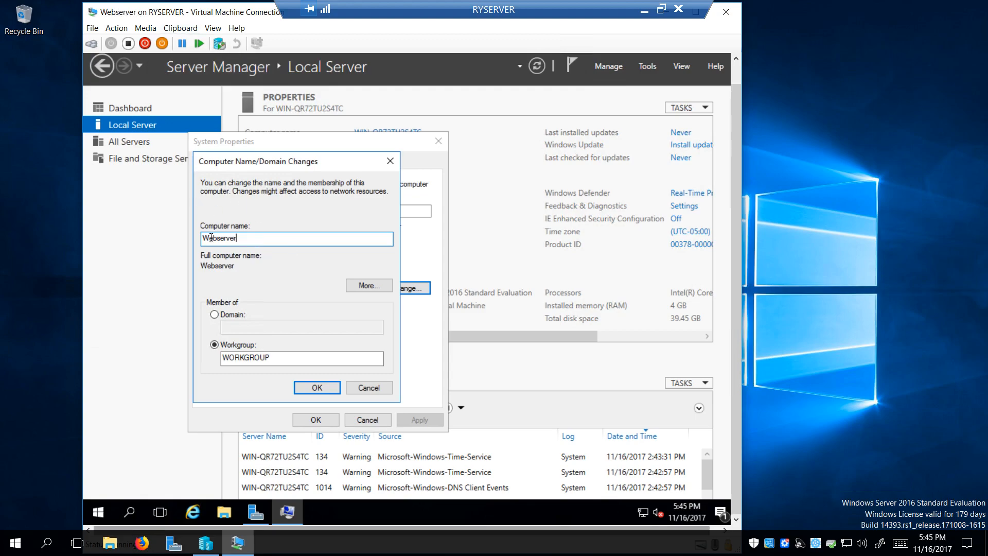
pyautogui.click(313, 388)
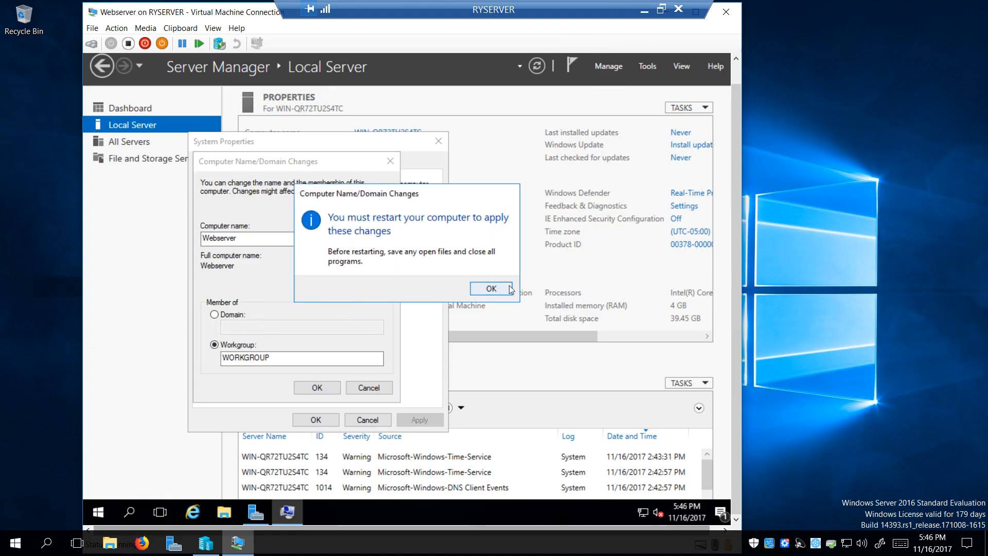
pyautogui.click(505, 288)
pyautogui.click(315, 420)
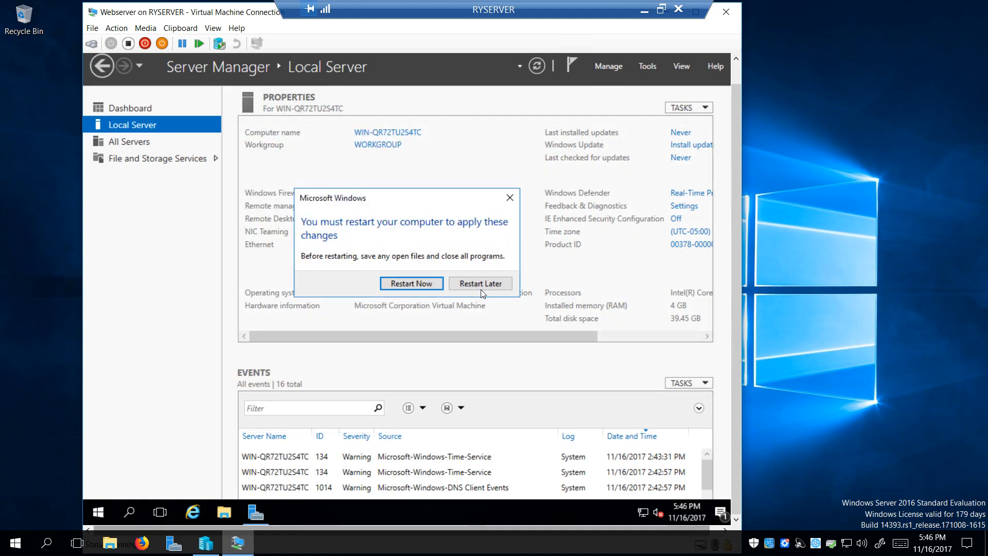
pyautogui.click(410, 284)
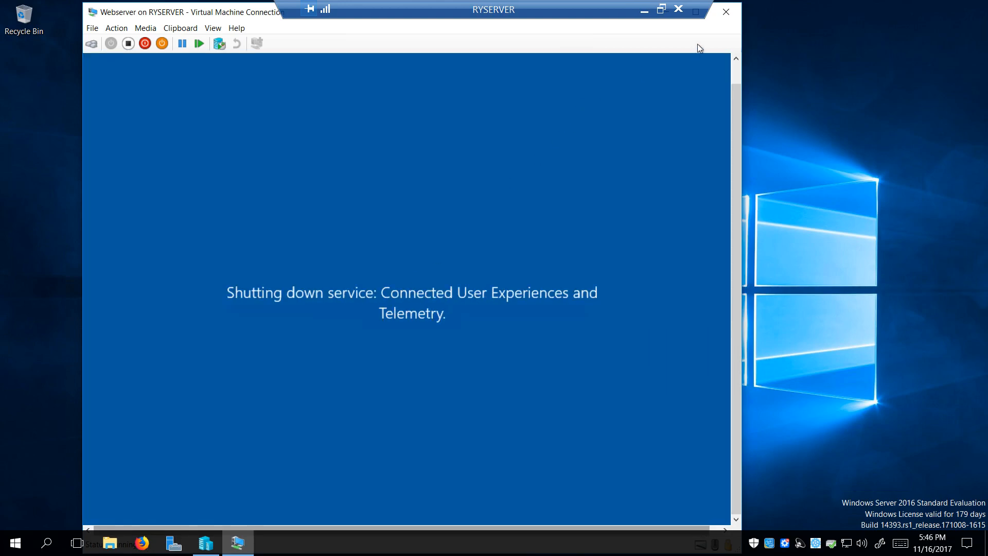
# Refresh Webserver's Networking details in Hyper-V Manager to show IP address 192.168.0.13
pyautogui.click(727, 15)
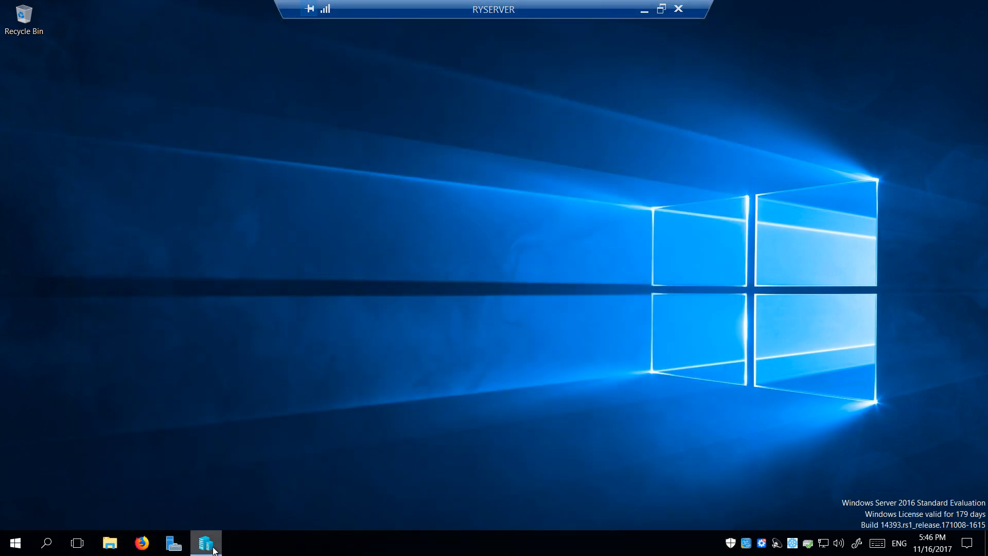
pyautogui.click(209, 543)
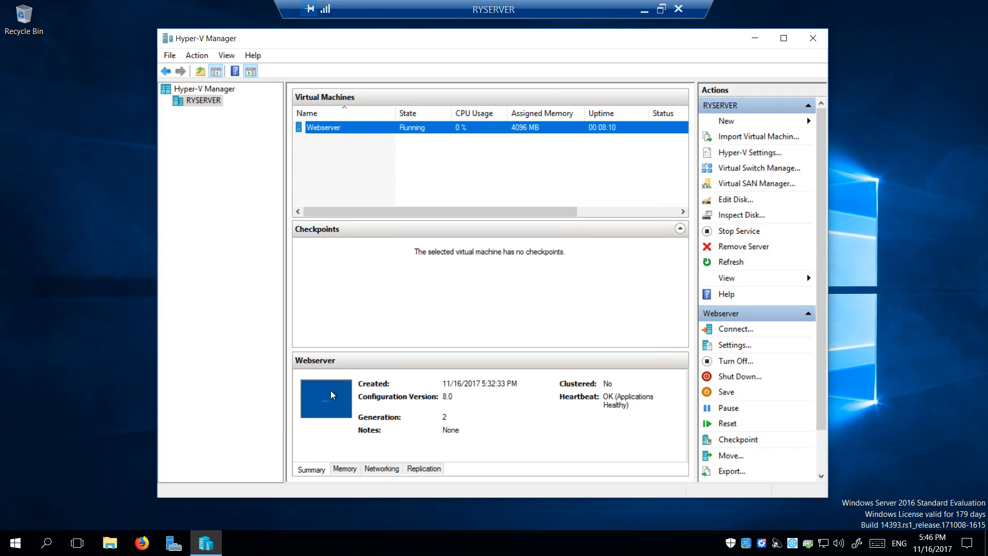
pyautogui.click(380, 469)
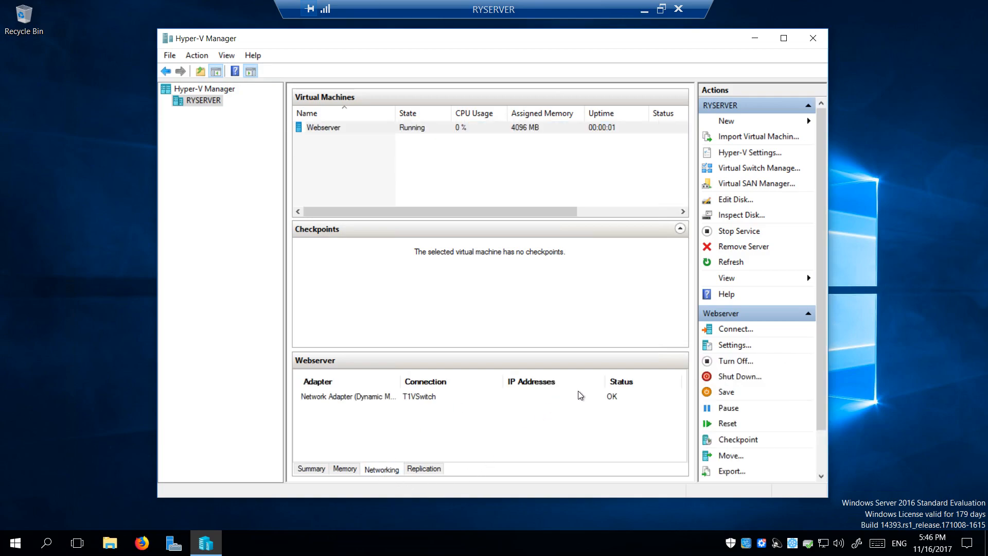
pyautogui.click(316, 471)
pyautogui.click(379, 469)
pyautogui.click(726, 263)
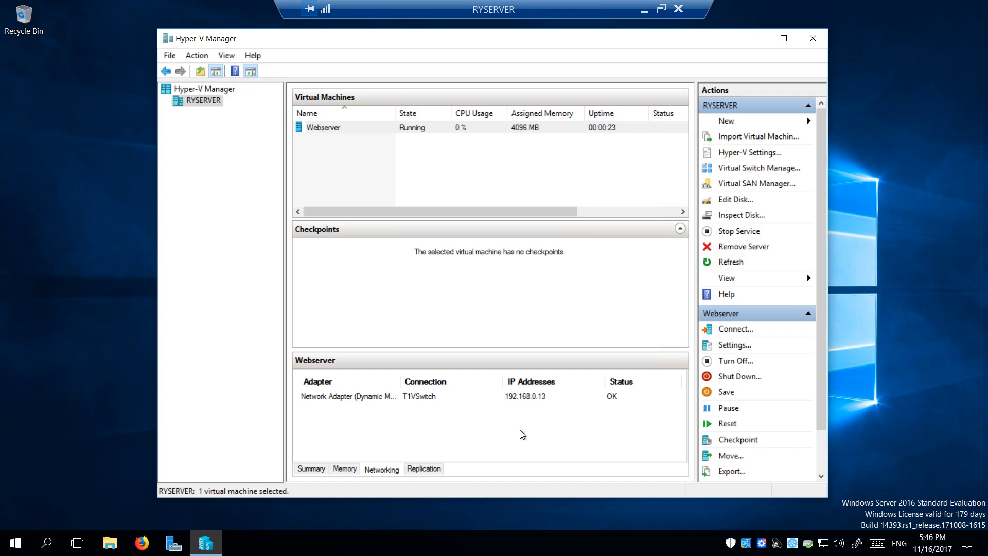
pyautogui.rightClick(351, 131)
pyautogui.click(397, 137)
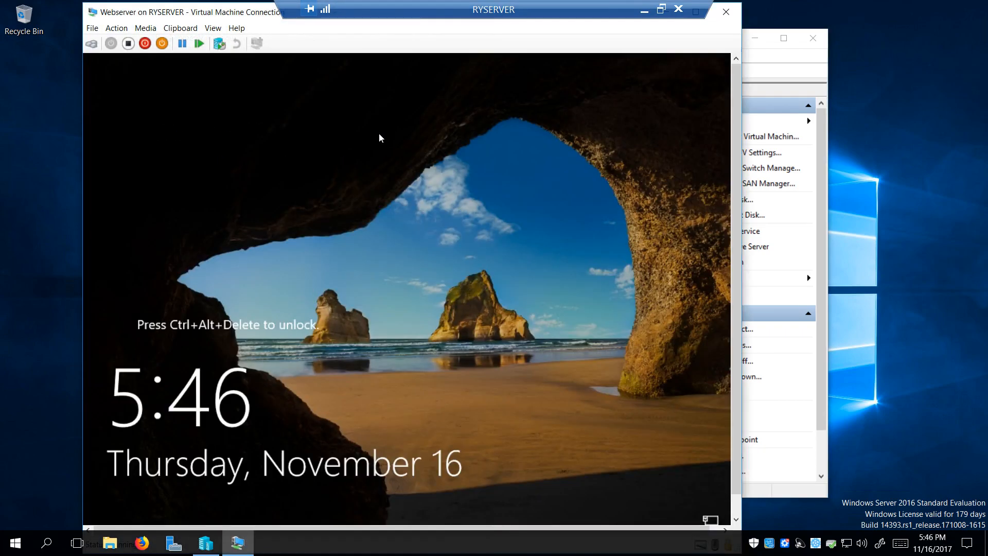
pyautogui.click(184, 30)
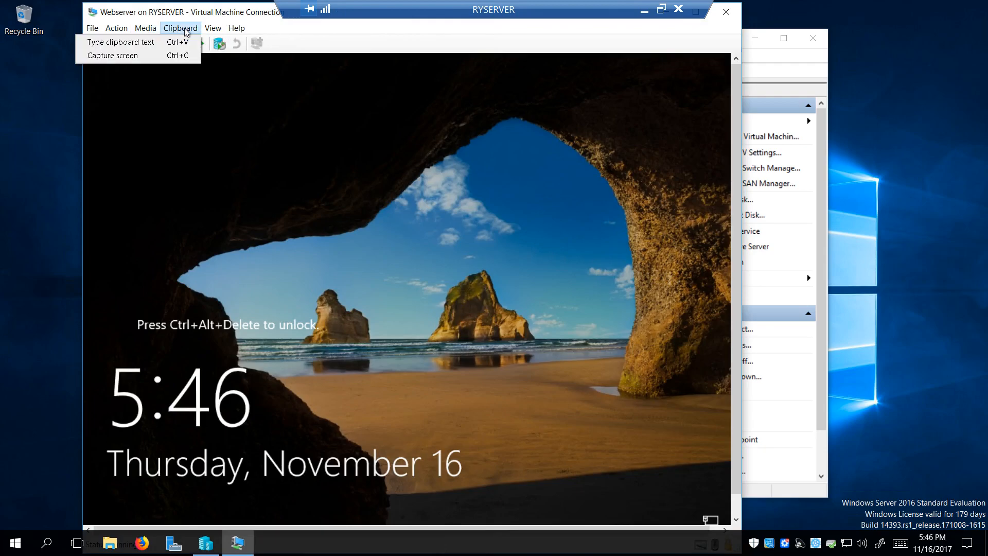
pyautogui.click(185, 29)
pyautogui.click(214, 30)
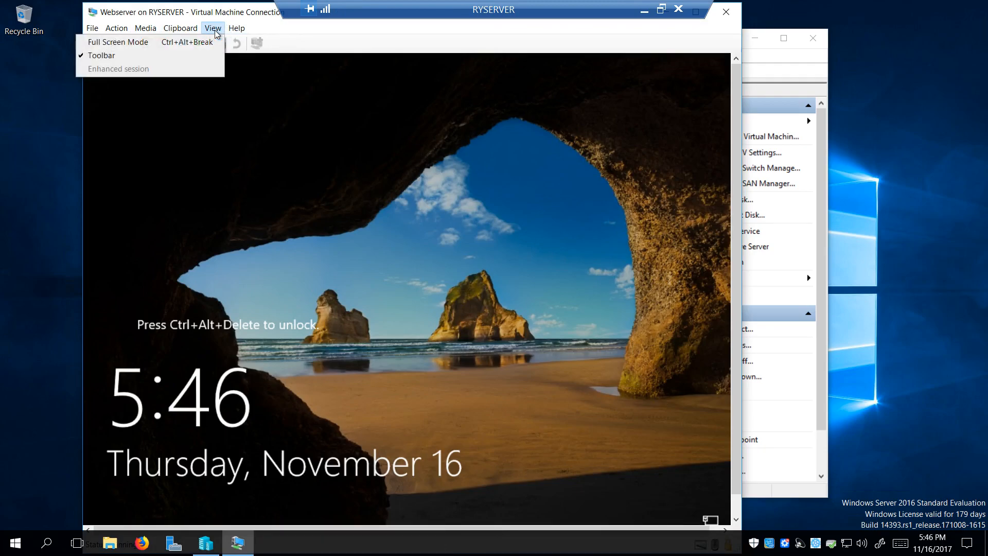
pyautogui.moveTo(145, 30)
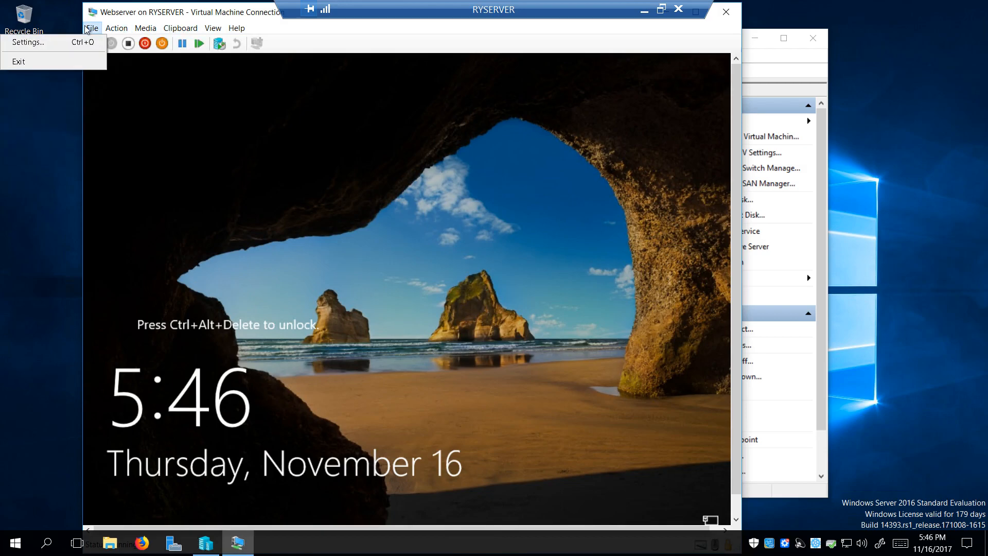
pyautogui.click(75, 42)
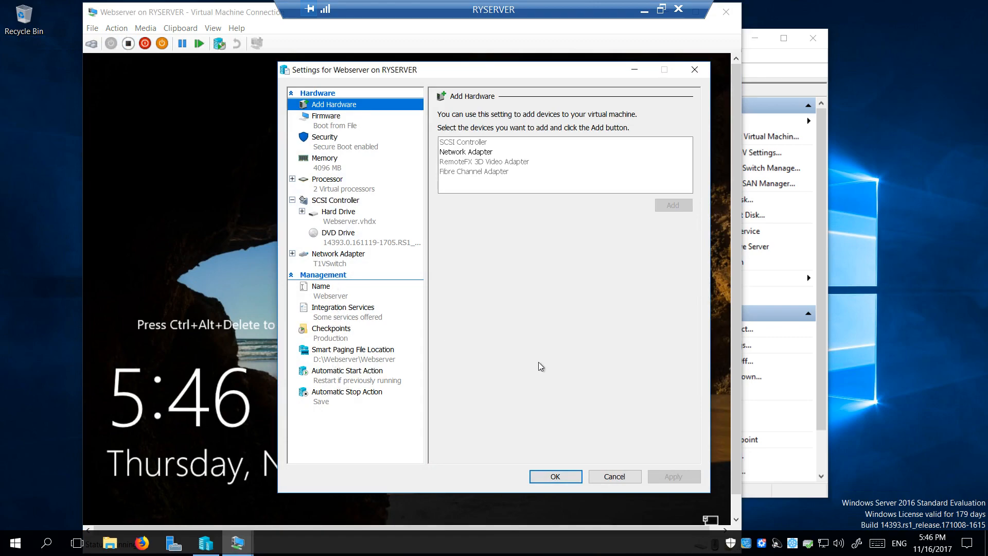
pyautogui.click(615, 477)
pyautogui.click(731, 19)
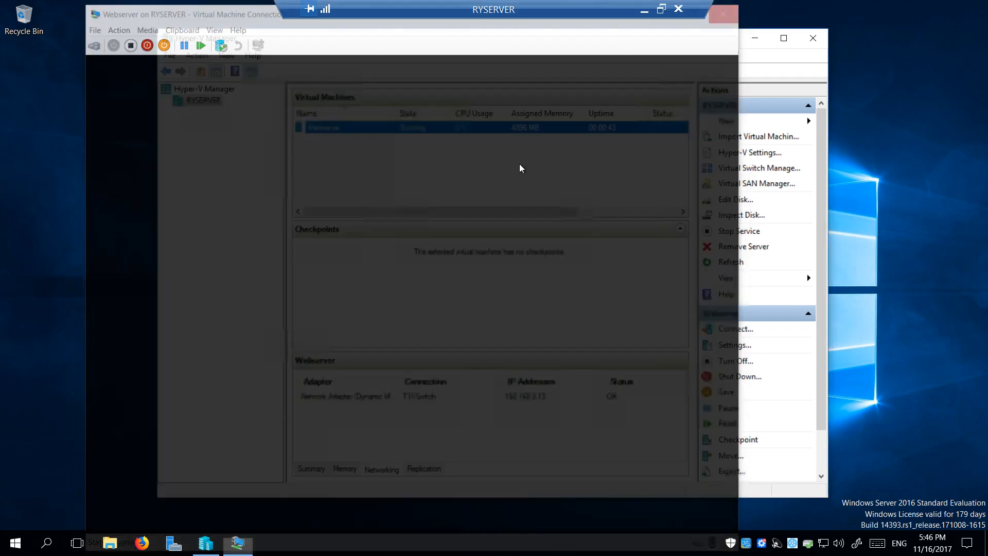
pyautogui.rightClick(349, 129)
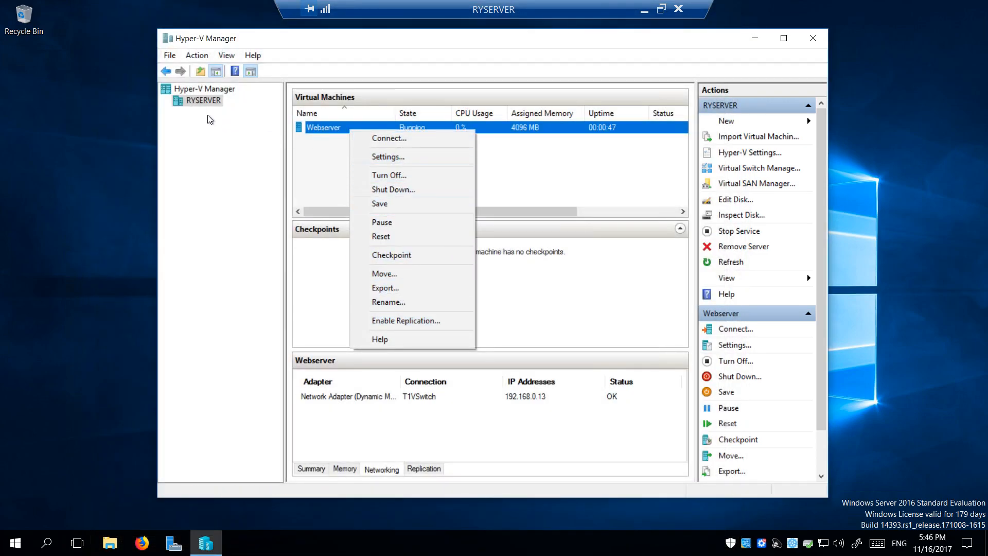
# Check Allow enhanced session mode under RYSERVER's Enhanced Session Mode Policy and apply it
pyautogui.rightClick(214, 103)
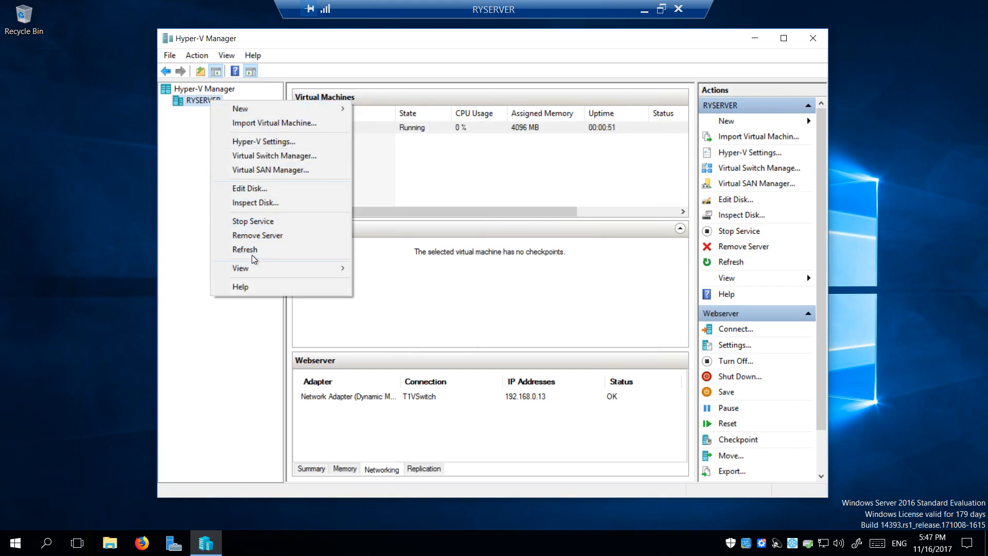
pyautogui.click(254, 143)
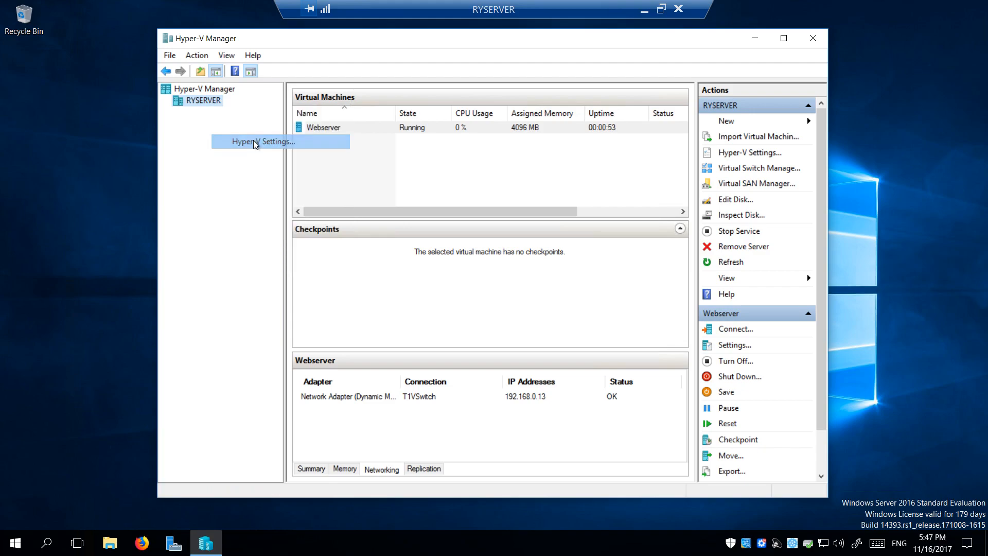
pyautogui.click(369, 324)
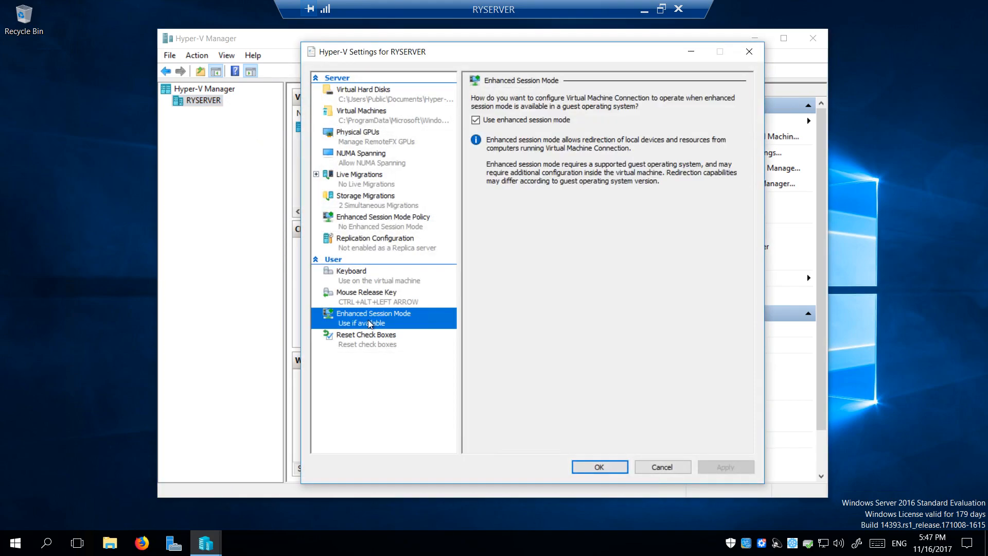
pyautogui.click(388, 224)
pyautogui.click(476, 120)
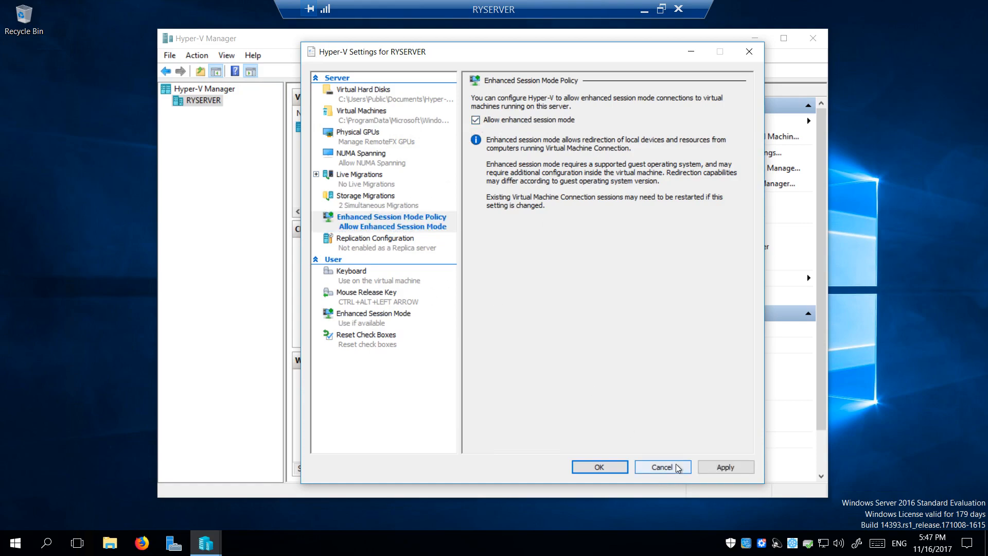
pyautogui.click(714, 467)
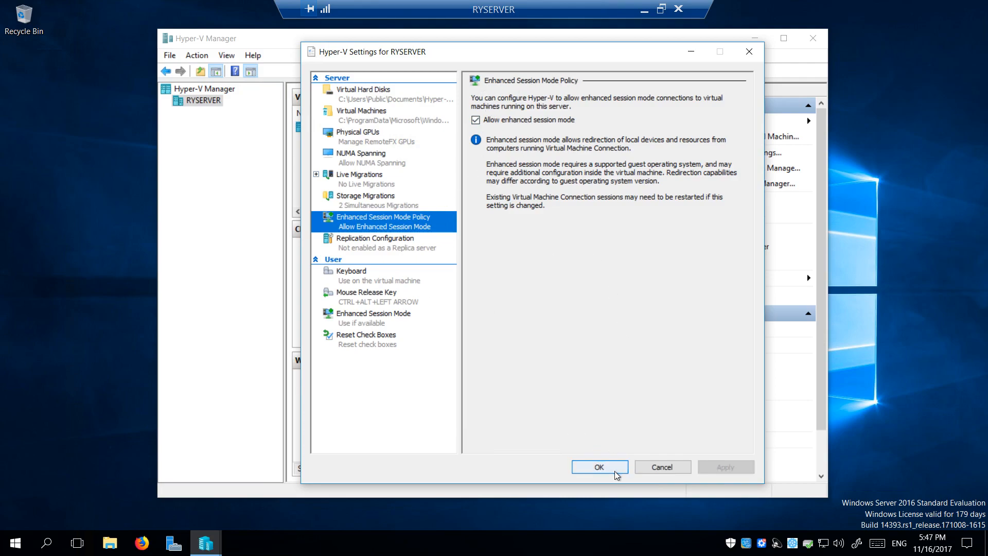
pyautogui.click(597, 467)
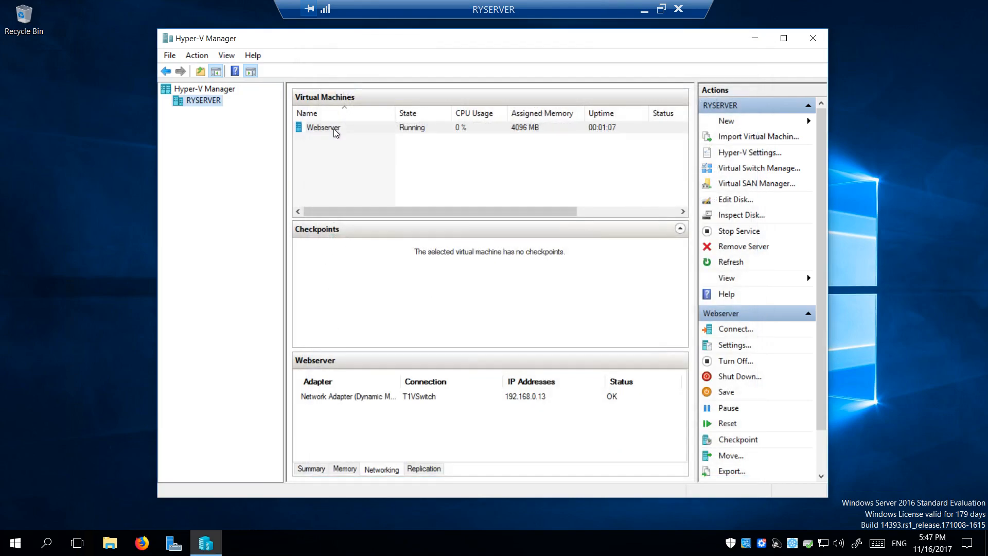
# Connect to Webserver at 1440 by 900 display size and sign in with the Administrator password
pyautogui.rightClick(335, 132)
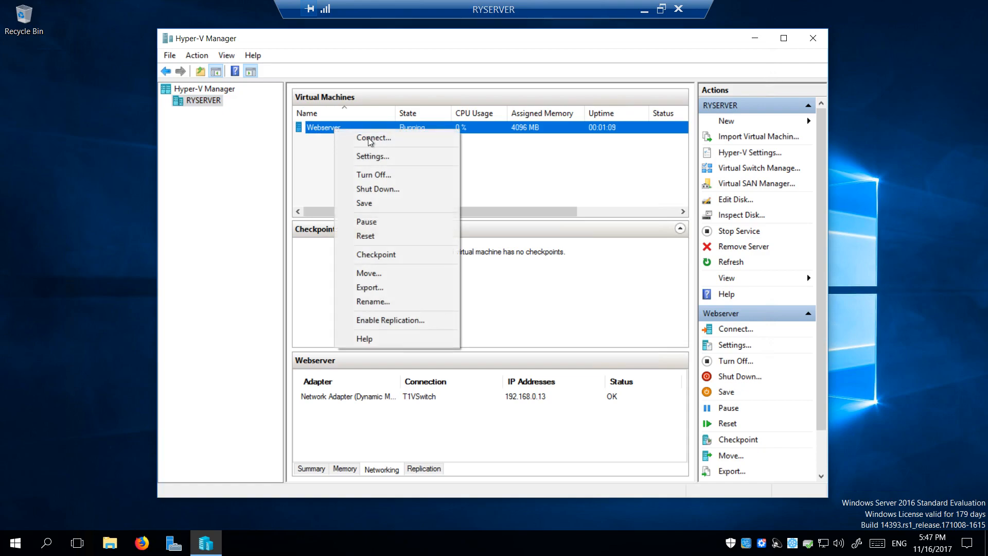
pyautogui.click(396, 143)
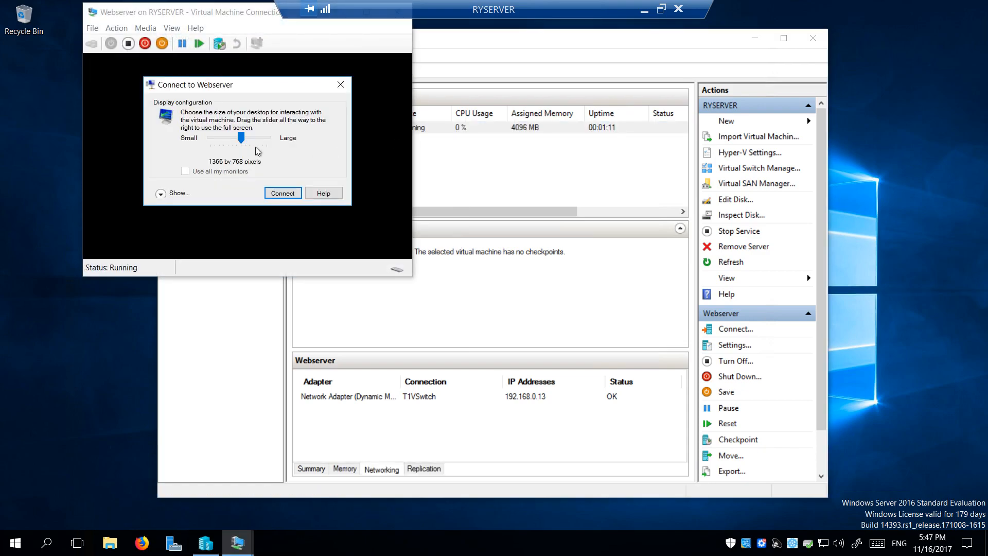
pyautogui.moveTo(242, 139); pyautogui.dragTo(246, 139)
pyautogui.click(281, 193)
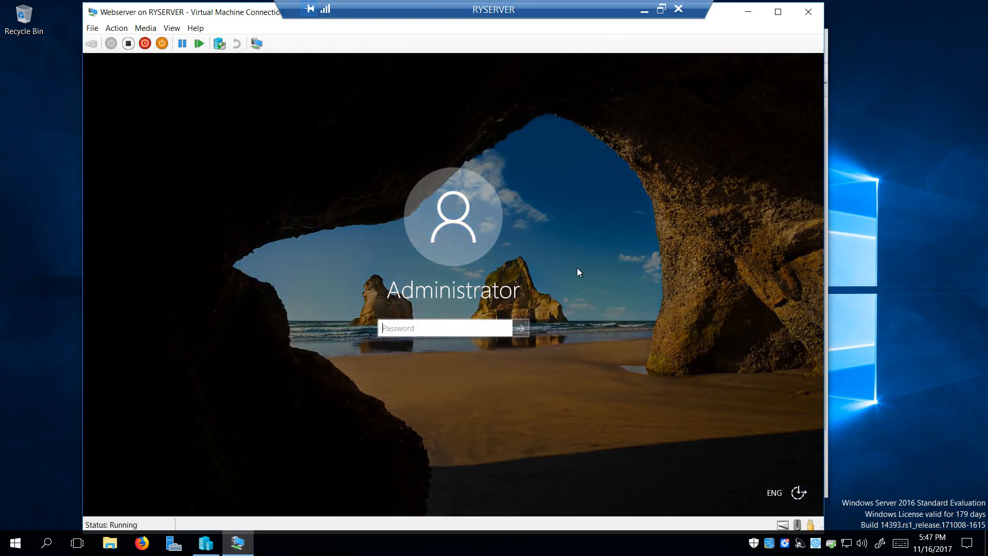
pyautogui.write('P')
pyautogui.press('Return')
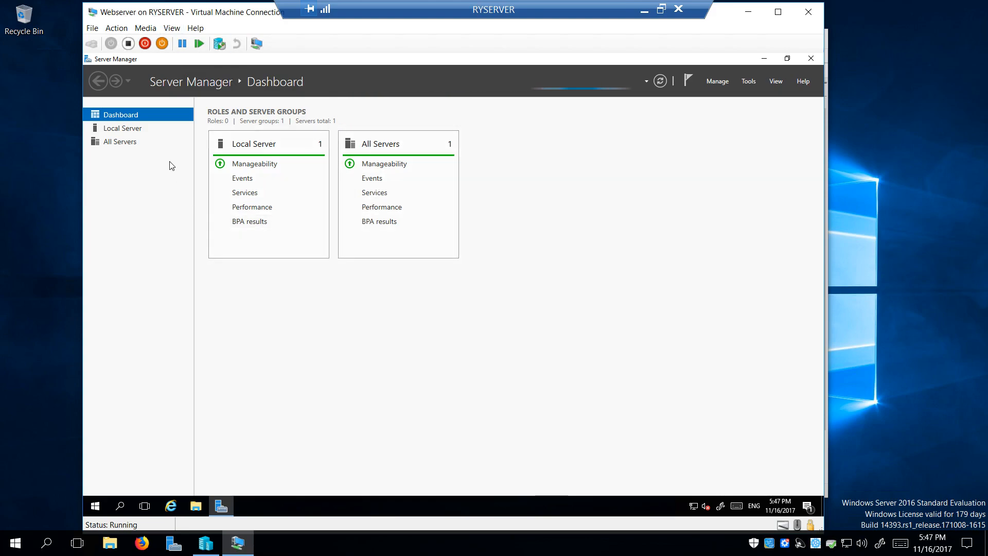
pyautogui.rightClick(627, 509)
pyautogui.click(663, 459)
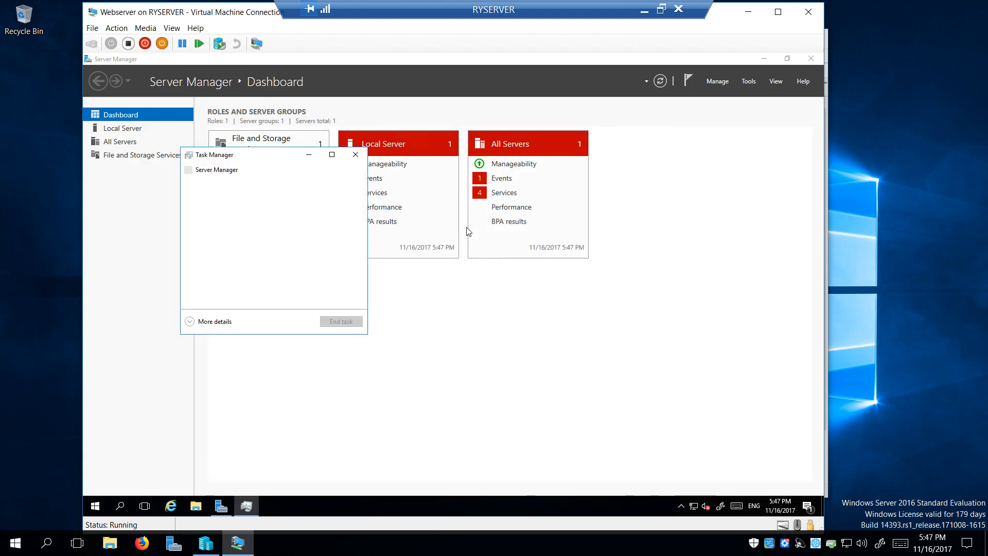
pyautogui.click(194, 322)
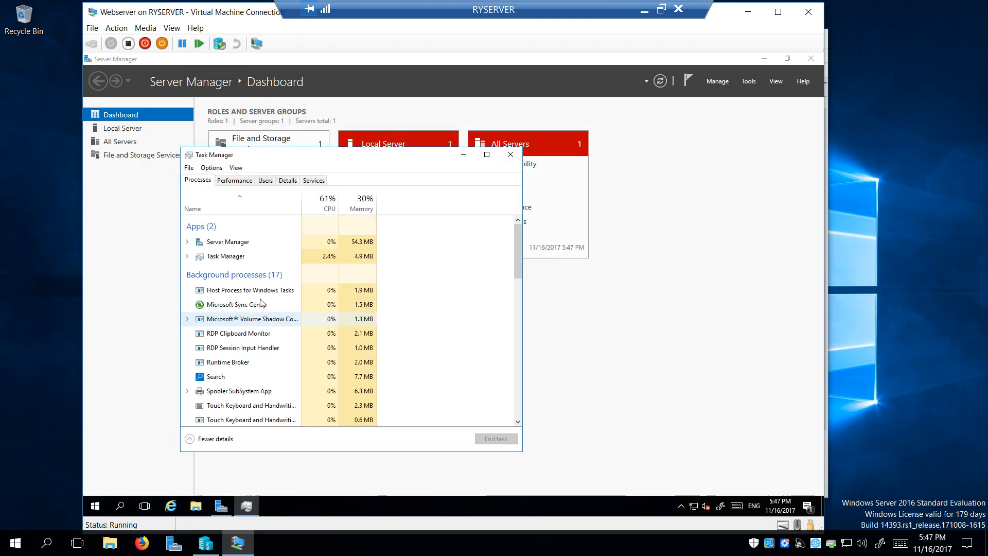
pyautogui.click(236, 180)
pyautogui.moveTo(315, 157); pyautogui.dragTo(534, 138)
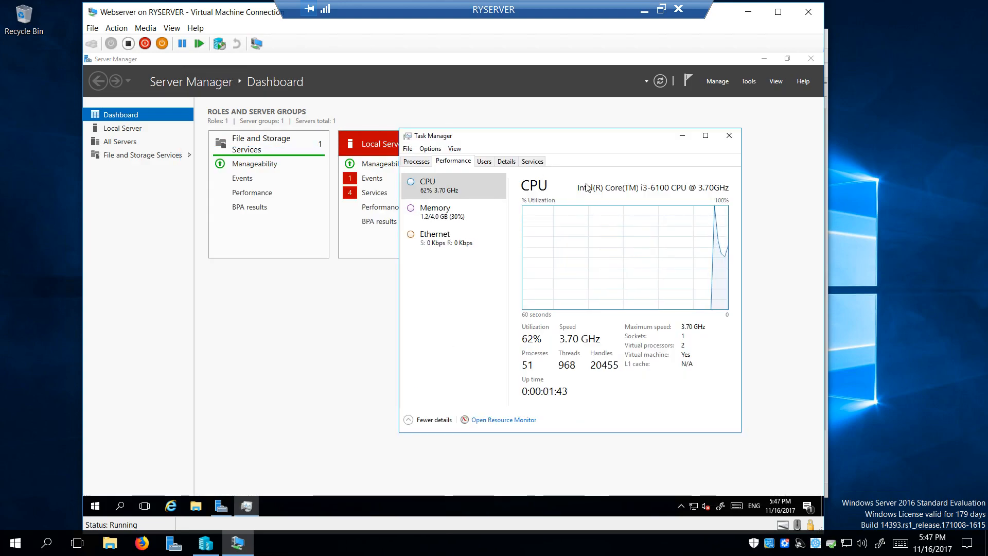
pyautogui.rightClick(583, 252)
pyautogui.moveTo(643, 262)
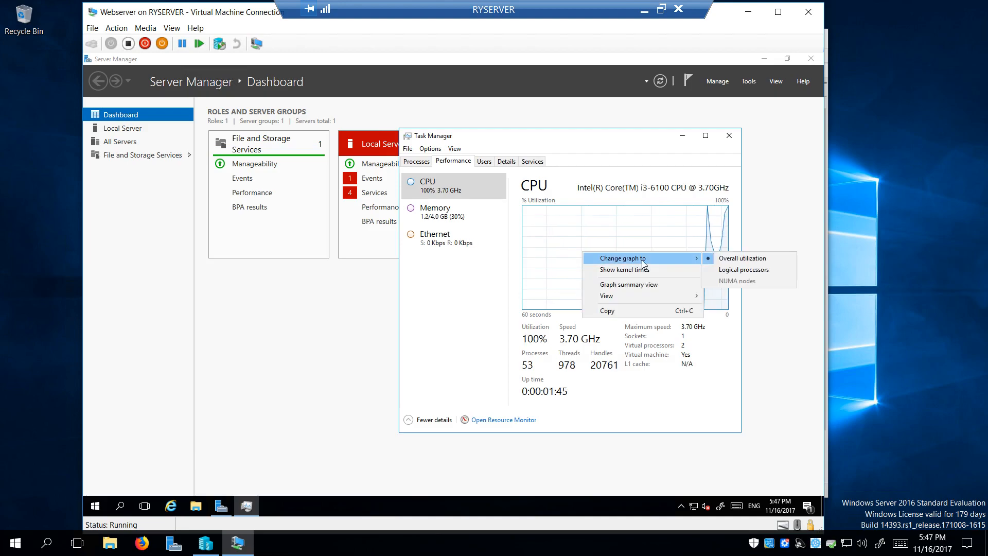
pyautogui.click(728, 271)
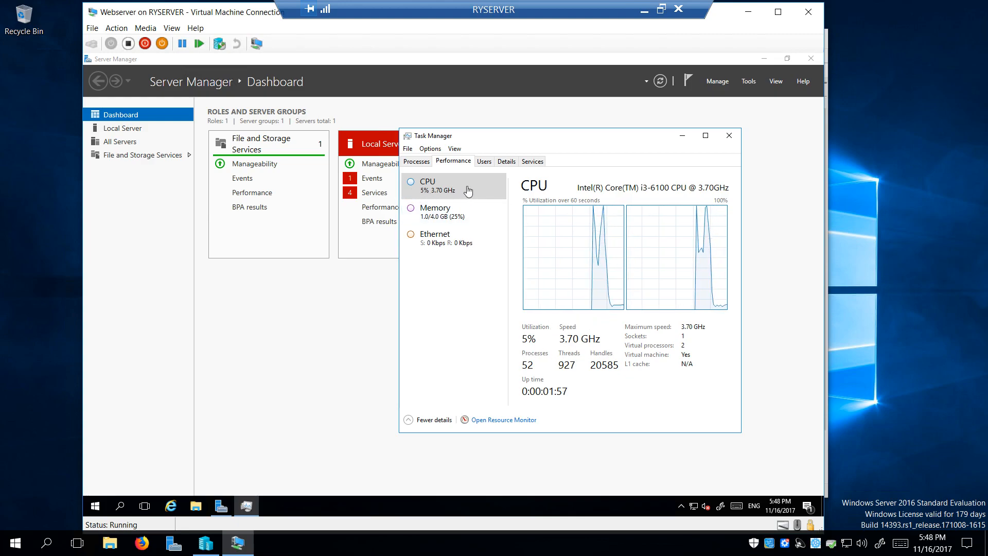
pyautogui.rightClick(690, 548)
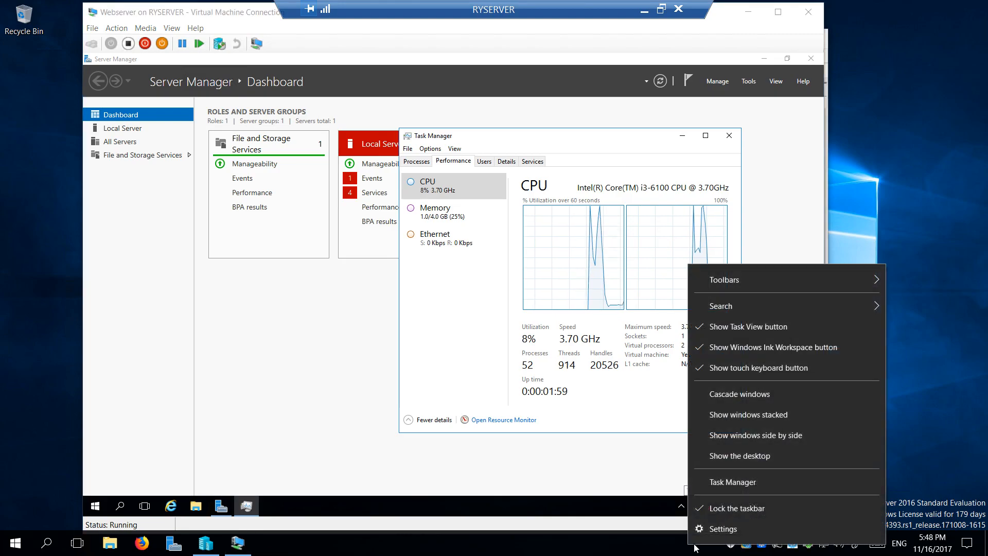
pyautogui.click(742, 482)
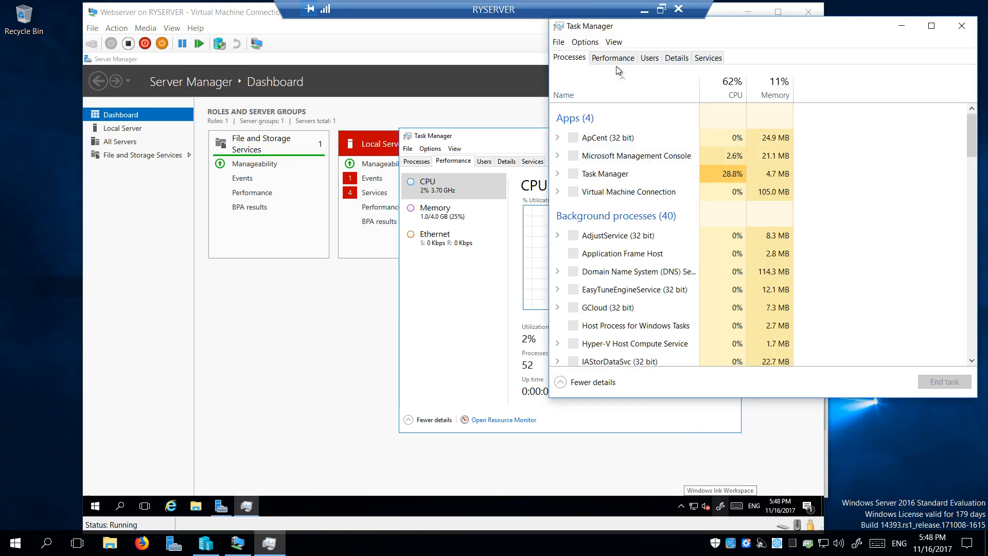
pyautogui.click(615, 59)
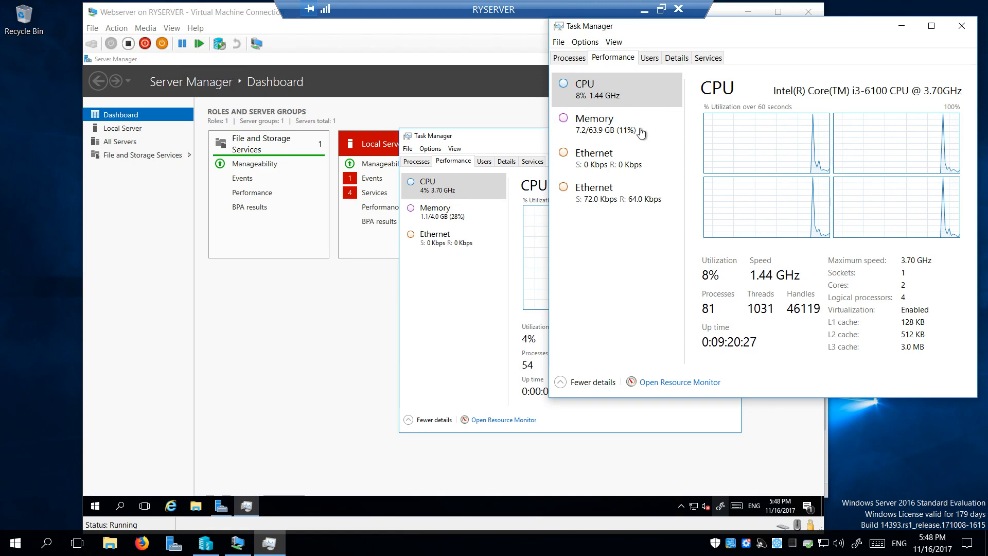
pyautogui.click(615, 132)
pyautogui.click(623, 97)
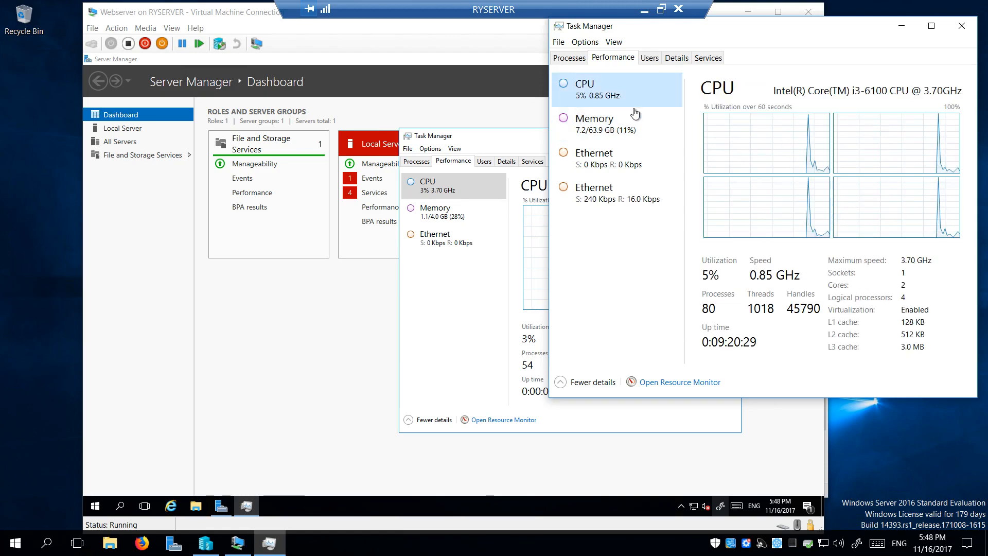
pyautogui.click(631, 129)
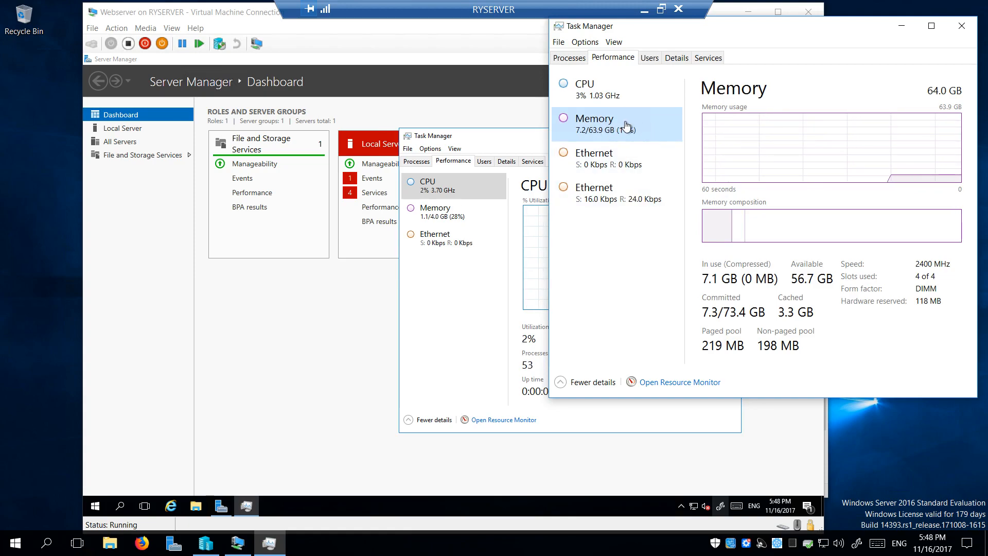
pyautogui.click(959, 31)
# Hide critical event alerts for Local Server and All Servers, then list Local Server's stopped services
pyautogui.click(730, 135)
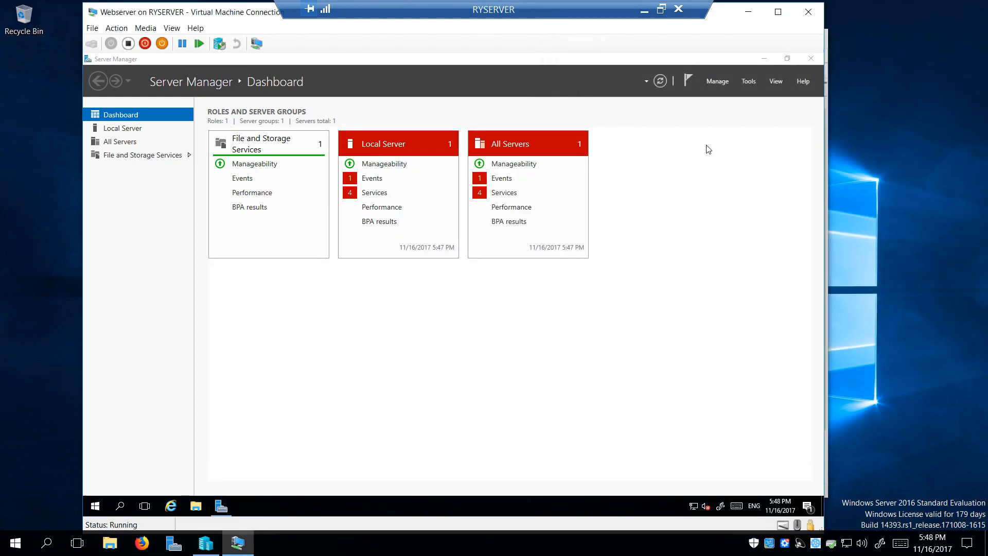
pyautogui.click(370, 179)
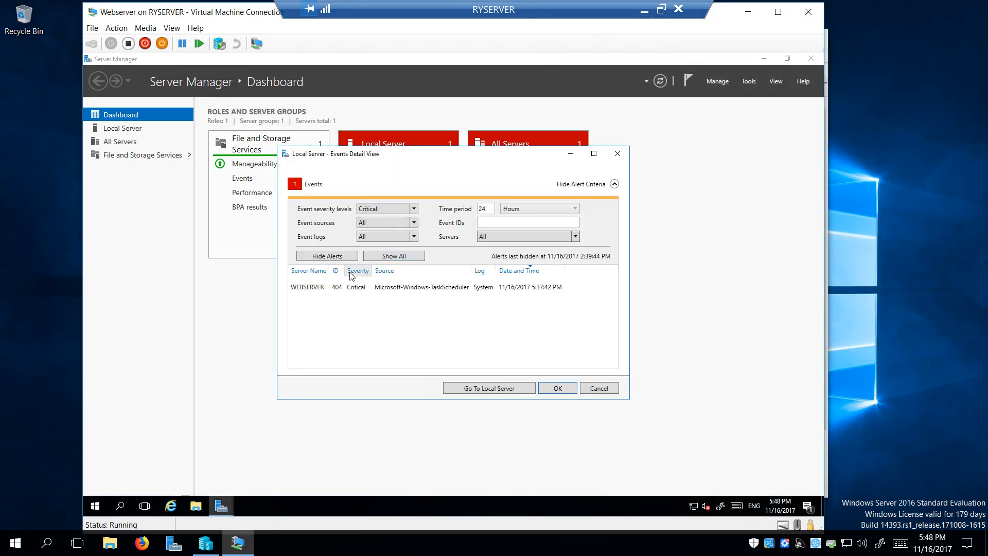
pyautogui.click(329, 256)
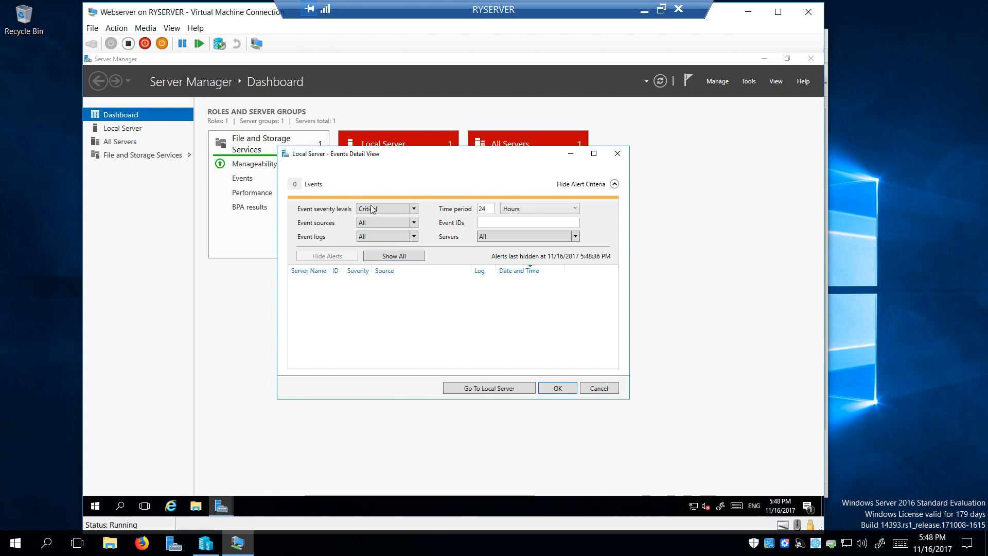
pyautogui.click(558, 388)
pyautogui.click(498, 179)
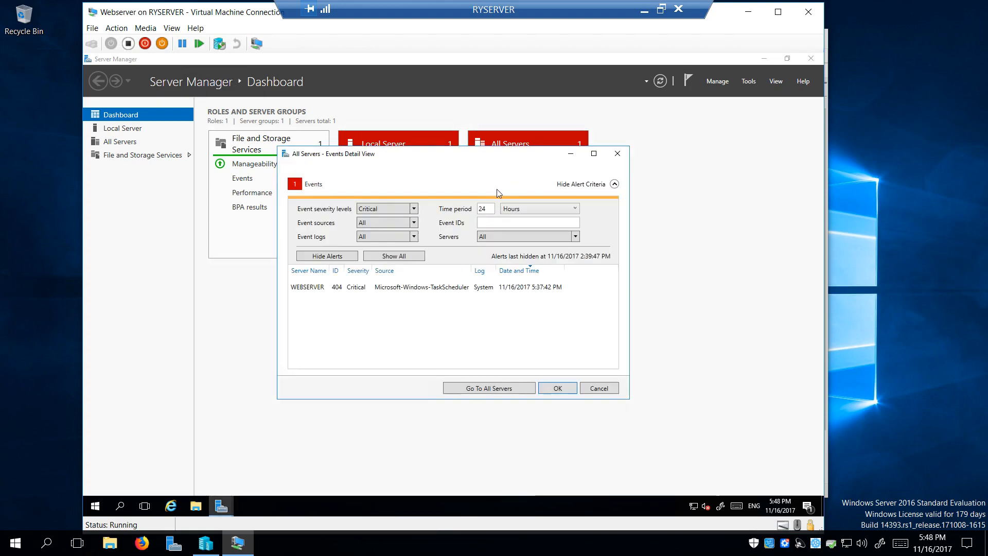
pyautogui.click(330, 255)
pyautogui.click(558, 388)
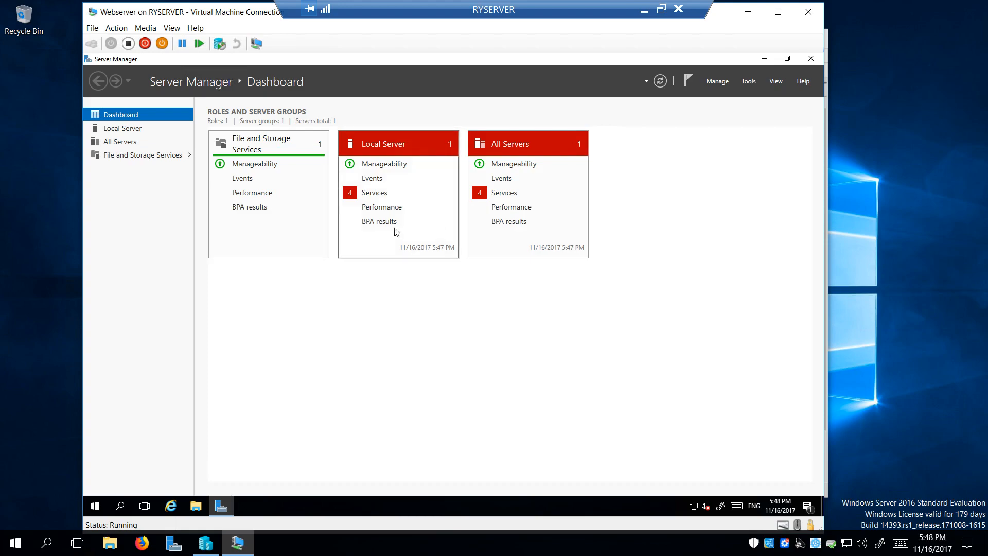
pyautogui.click(373, 193)
pyautogui.moveTo(416, 162); pyautogui.dragTo(250, 81)
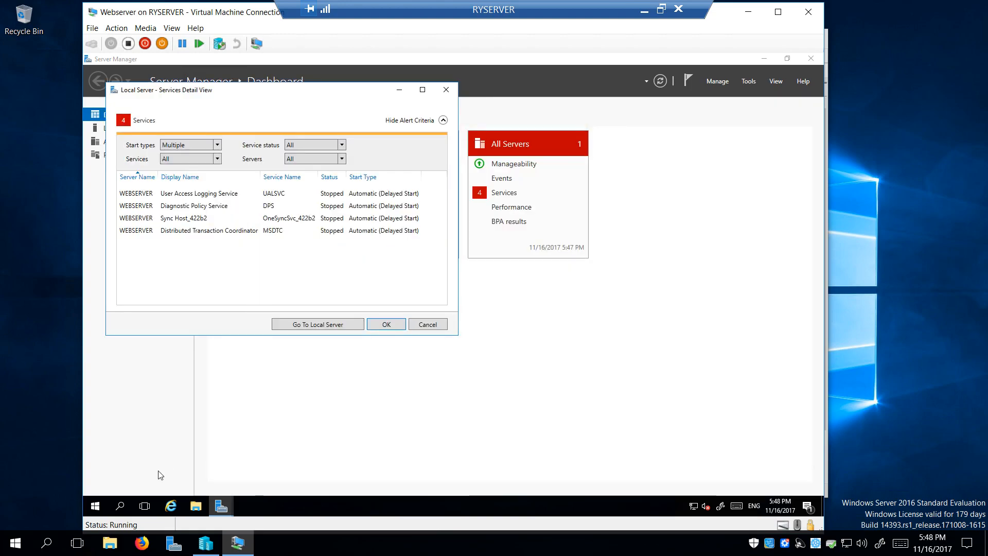
# Launch Services from Windows Administrative Tools and open User Access Logging Service's properties
pyautogui.click(94, 507)
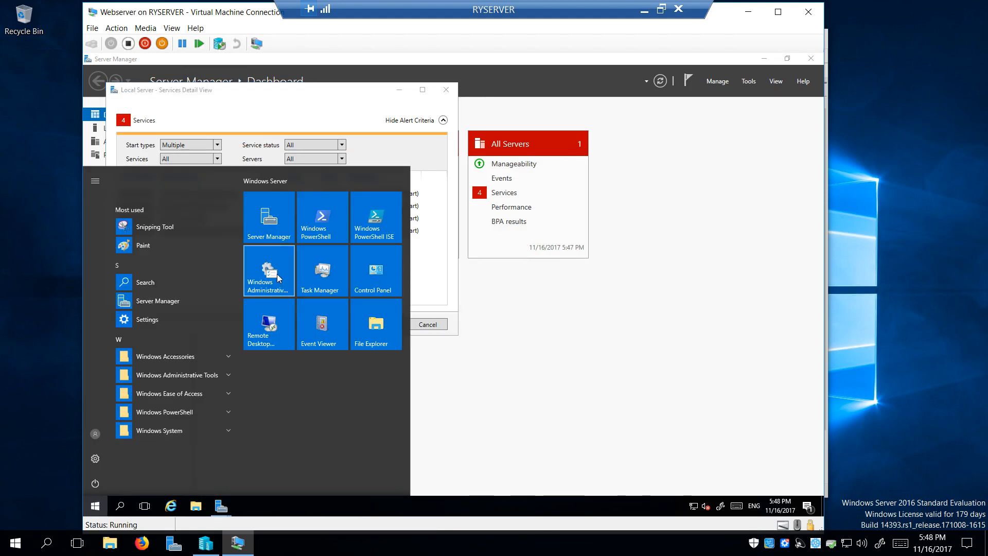
pyautogui.click(286, 263)
pyautogui.moveTo(406, 138); pyautogui.dragTo(459, 146)
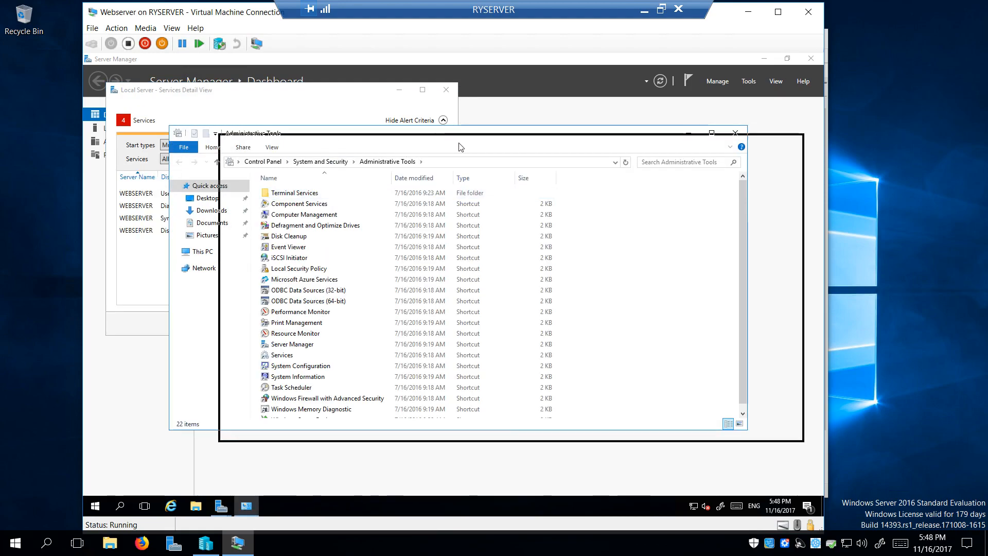
pyautogui.doubleClick(345, 363)
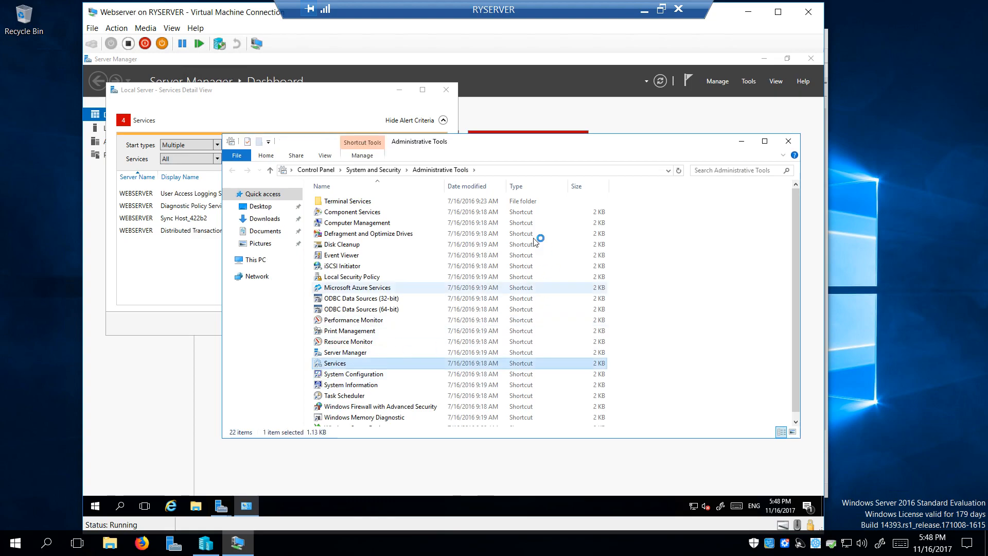
pyautogui.moveTo(329, 95); pyautogui.dragTo(534, 149)
pyautogui.moveTo(641, 149)
pyautogui.mouseDown()
pyautogui.moveTo(631, 162)
pyautogui.moveTo(655, 144)
pyautogui.mouseUp()
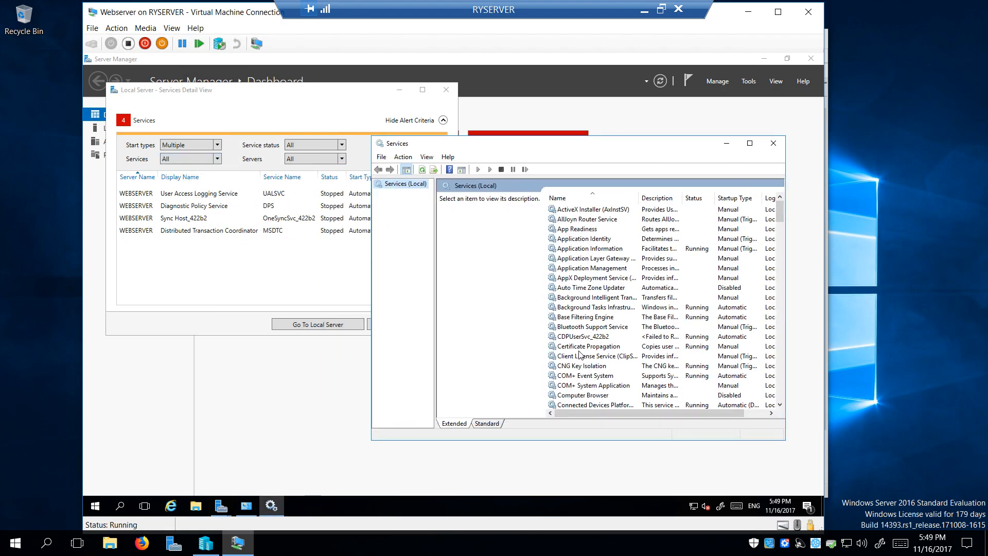
pyautogui.scroll(-20, 579, 354)
pyautogui.scroll(-10, 597, 340)
pyautogui.scroll(11, 597, 340)
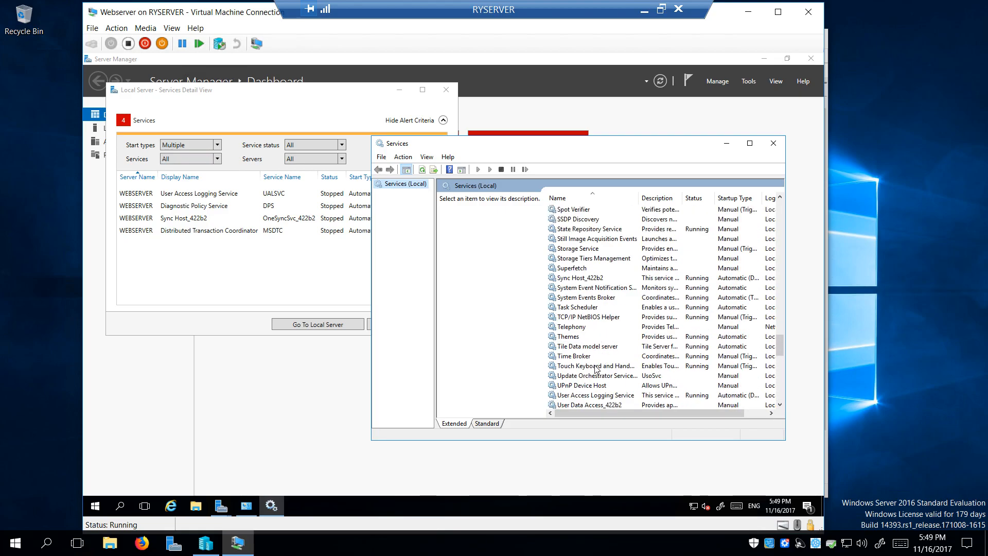
pyautogui.scroll(-2, 591, 374)
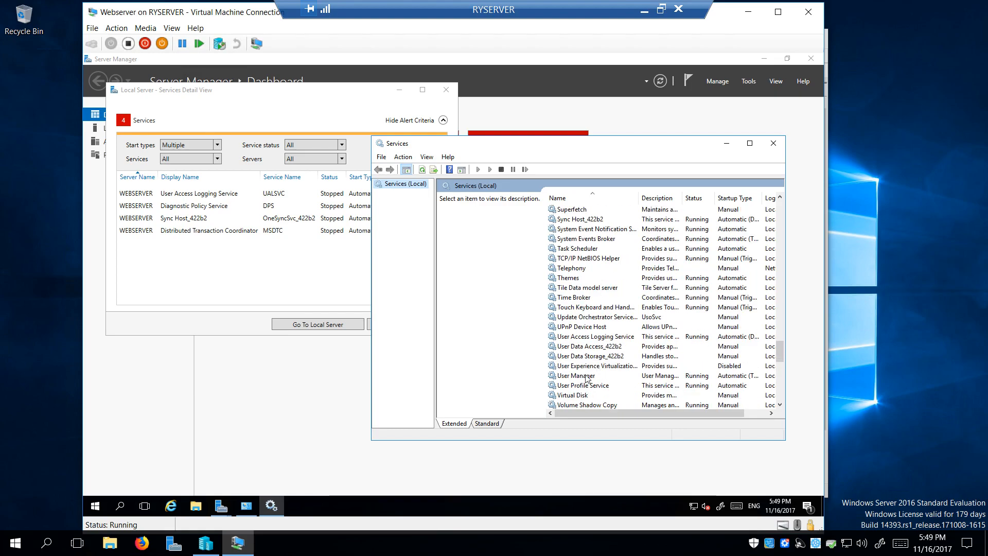
pyautogui.doubleClick(593, 340)
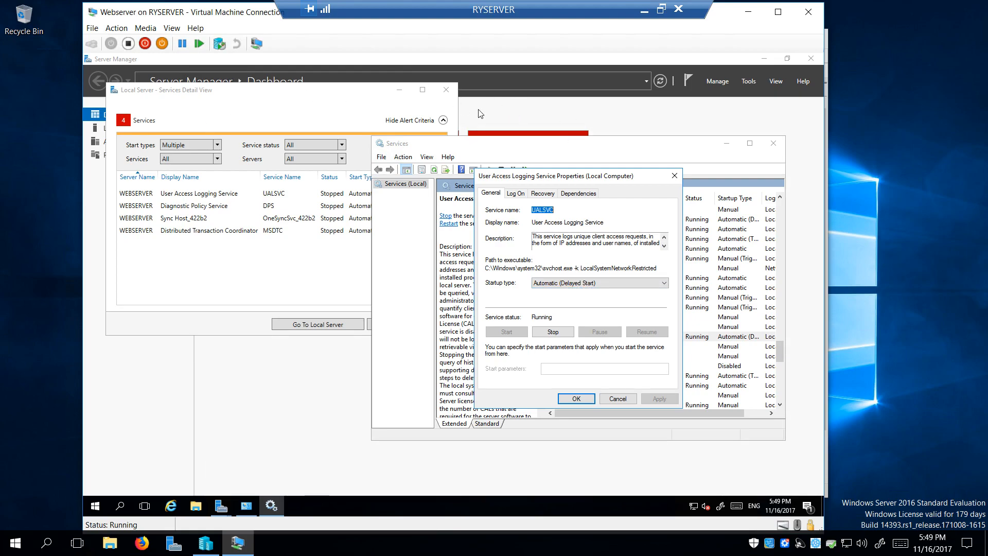
# Change User Access Logging's startup type from Automatic (Delayed Start) to Automatic and apply it
pyautogui.click(576, 282)
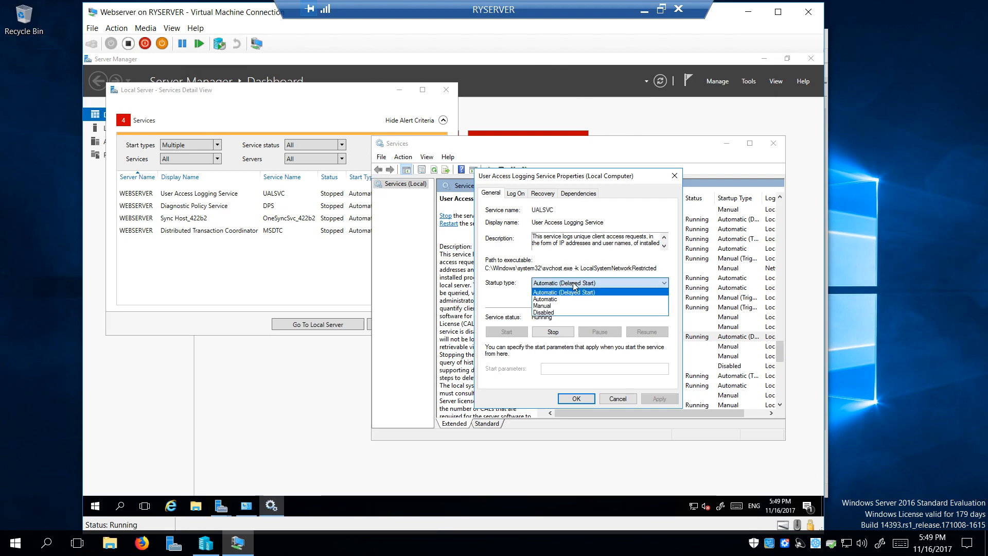
pyautogui.click(566, 299)
pyautogui.click(659, 398)
pyautogui.click(574, 399)
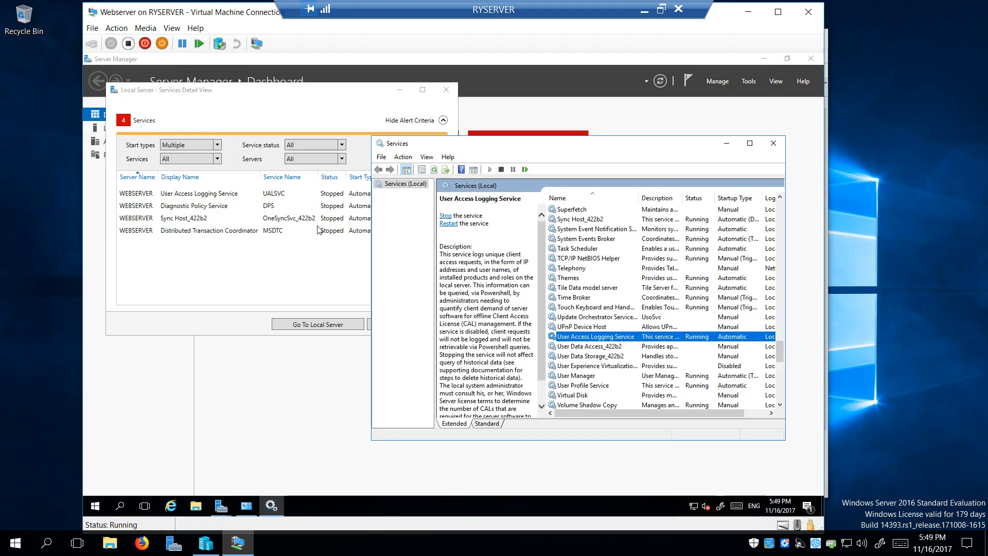
# Set the Diagnostic Policy Service startup type to Automatic and apply it
pyautogui.scroll(20, 595, 325)
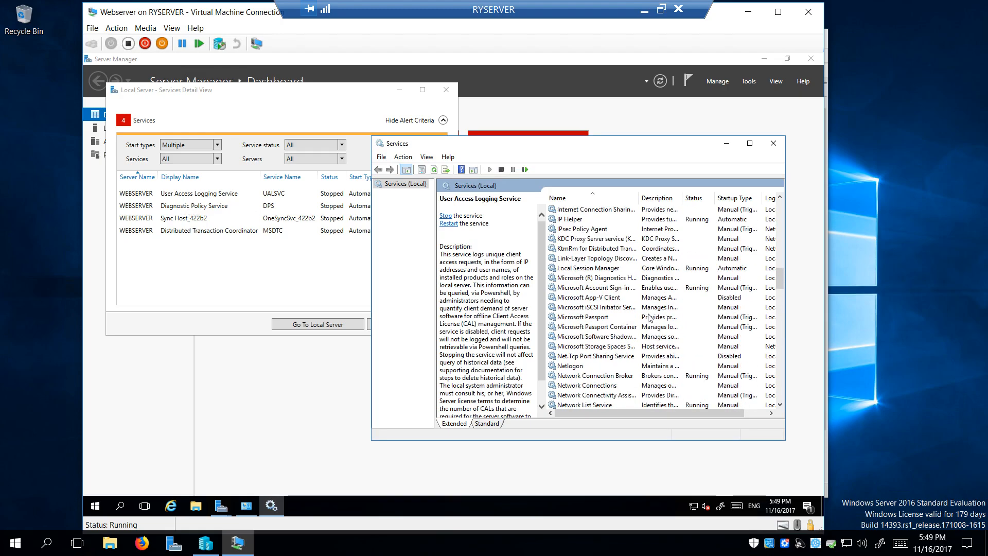
pyautogui.scroll(8, 650, 316)
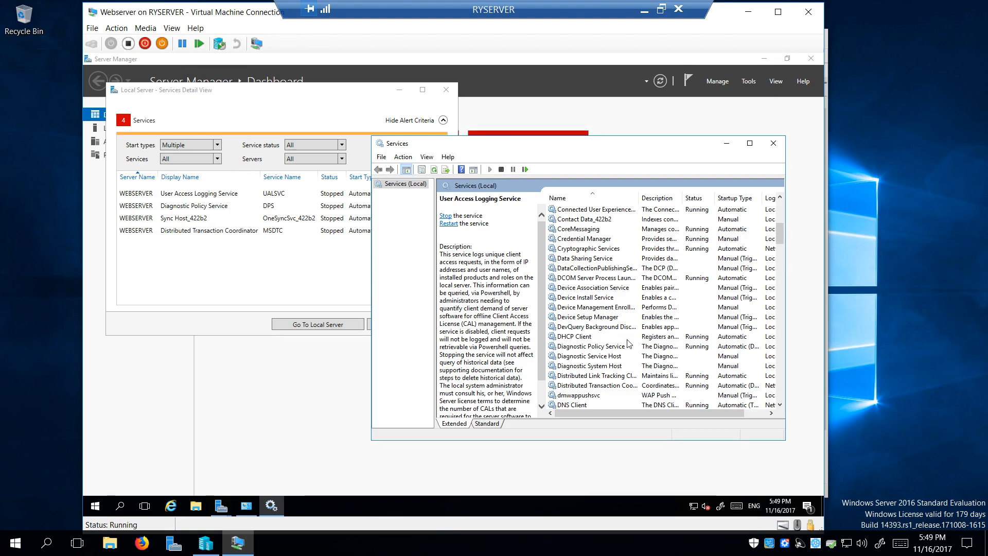
pyautogui.scroll(-1, 625, 352)
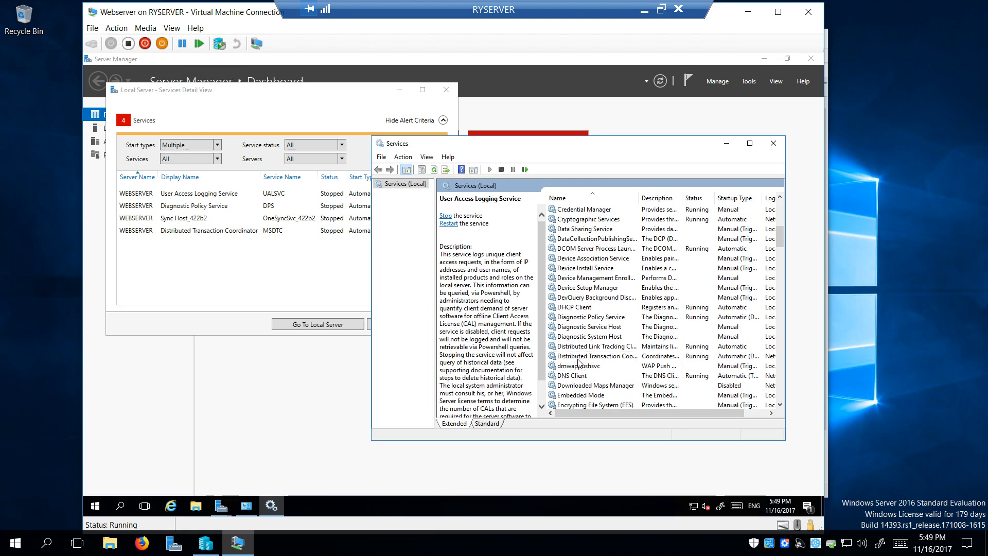
pyautogui.doubleClick(585, 319)
pyautogui.click(560, 283)
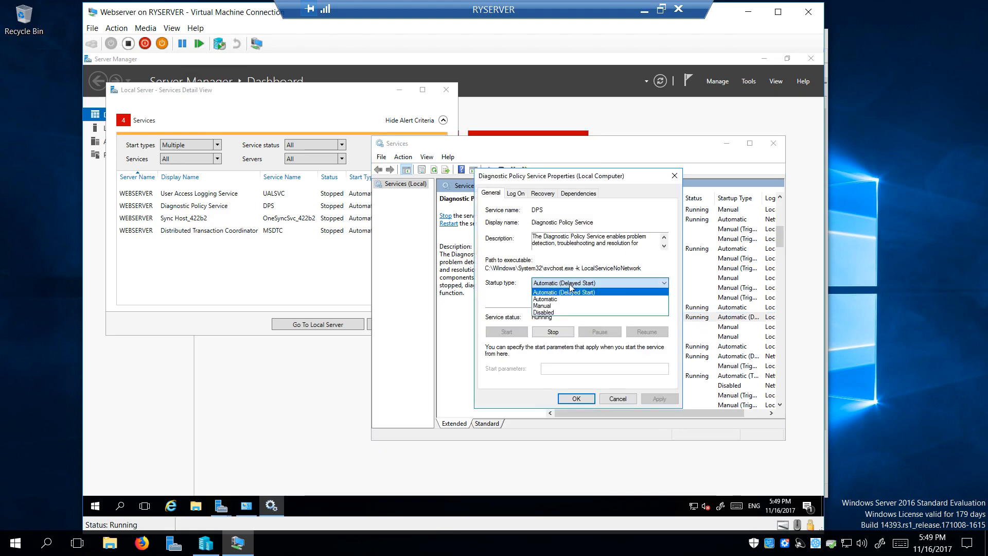
pyautogui.click(564, 299)
pyautogui.click(659, 399)
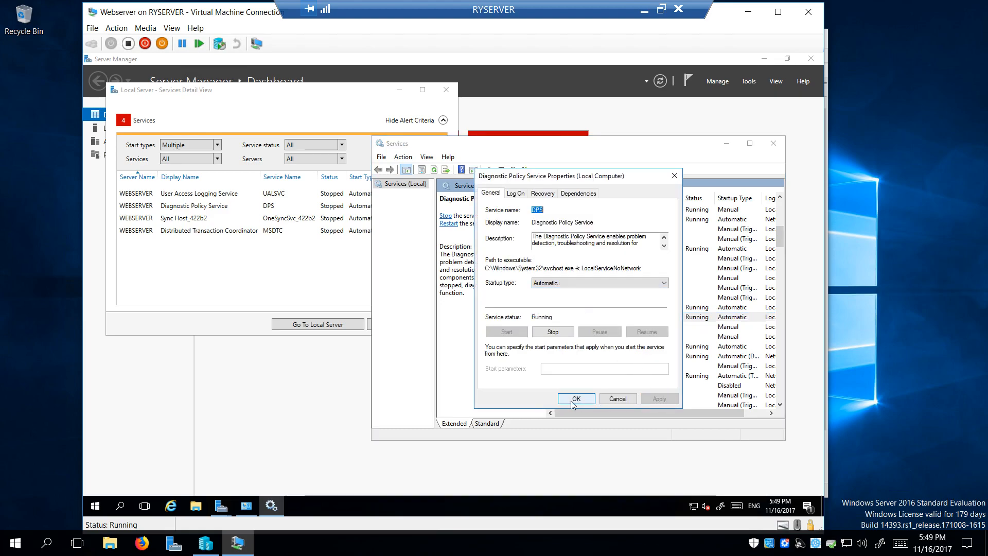
pyautogui.click(575, 399)
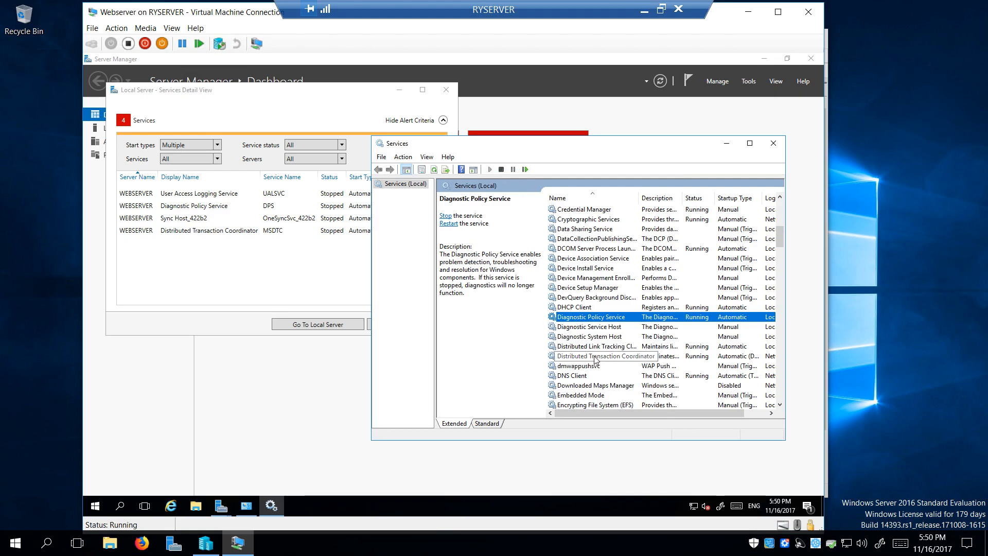
# Set Distributed Transaction Coordinator to Automatic startup, then close the Services console
pyautogui.doubleClick(595, 358)
pyautogui.click(551, 286)
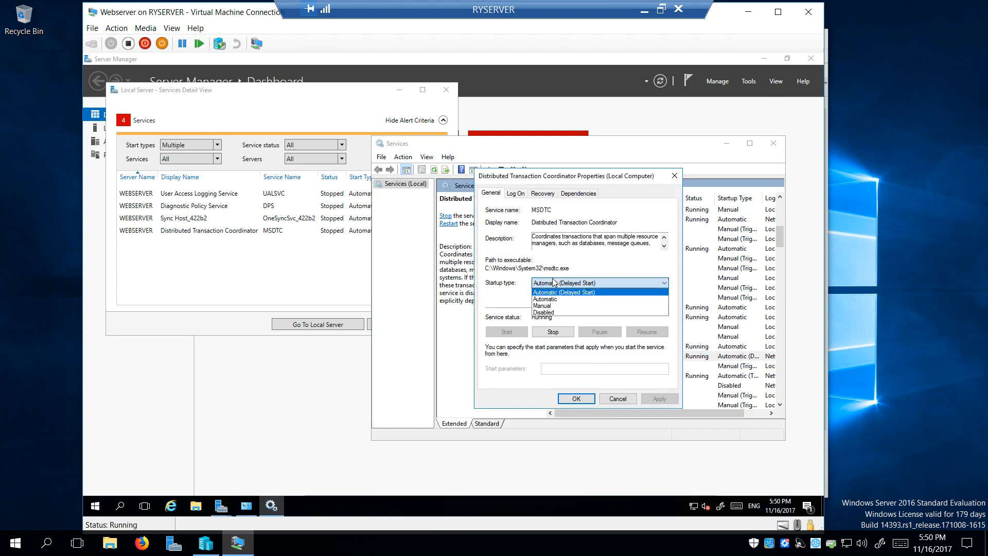
pyautogui.click(558, 299)
pyautogui.click(659, 399)
pyautogui.click(576, 399)
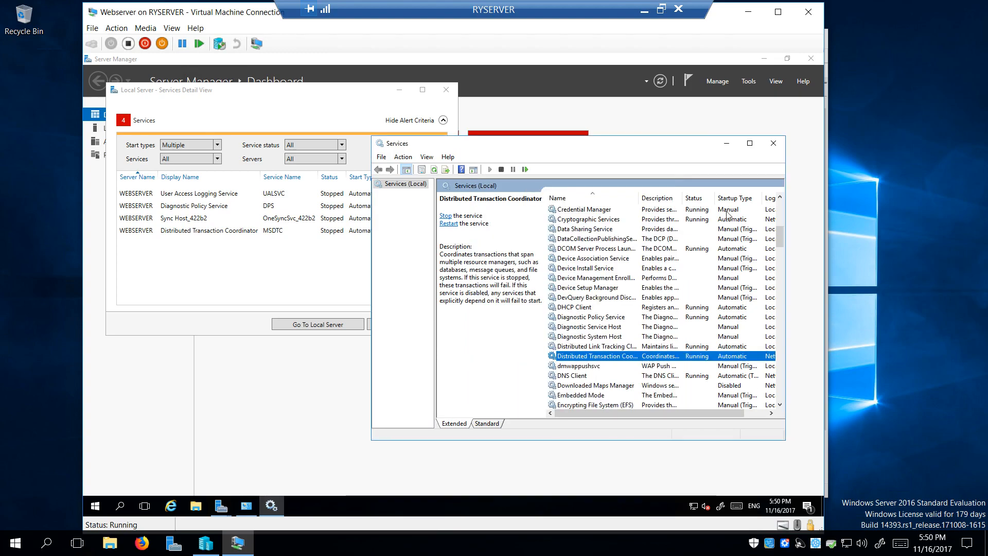
pyautogui.click(772, 143)
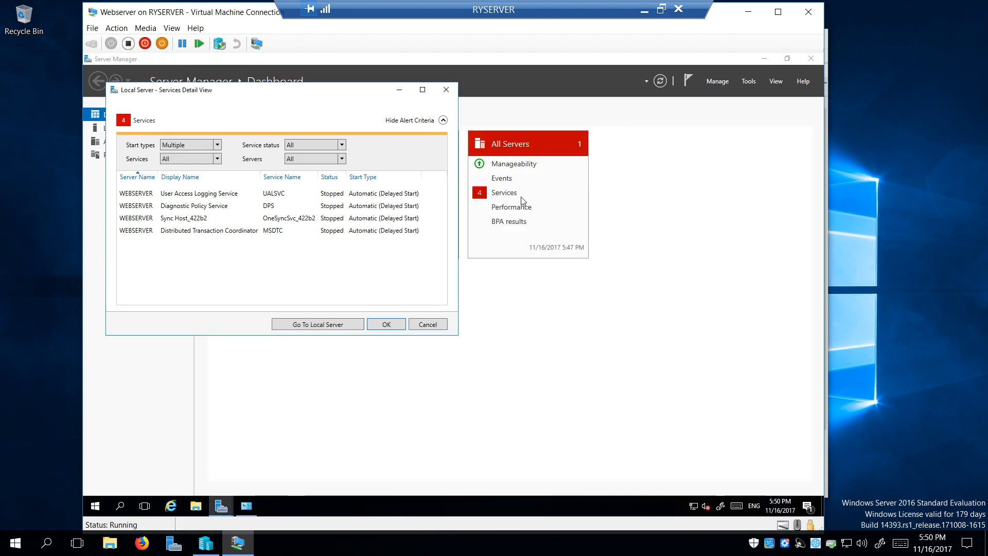
# Dismiss the stopped-services alert, close Administrative Tools, and show the Local Server properties page
pyautogui.click(387, 325)
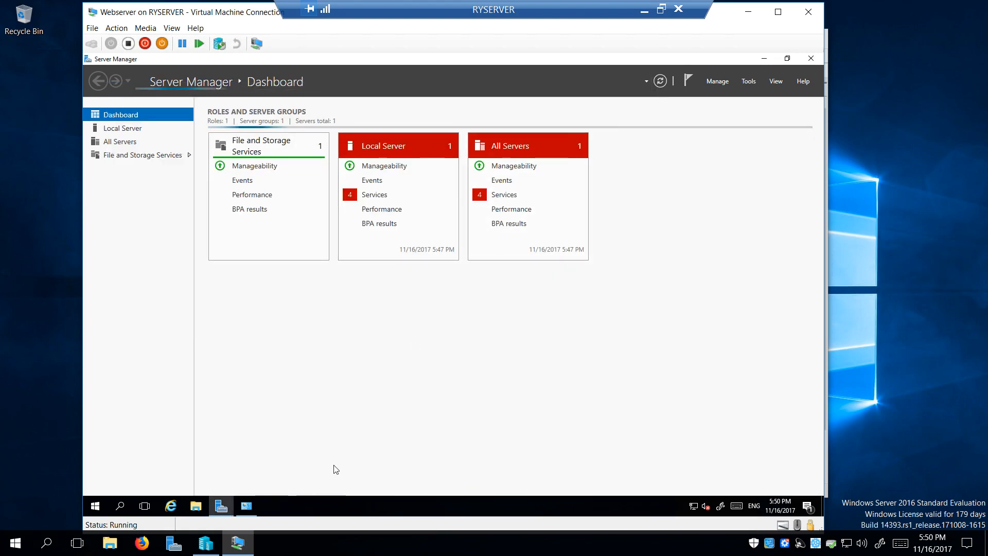
pyautogui.click(246, 506)
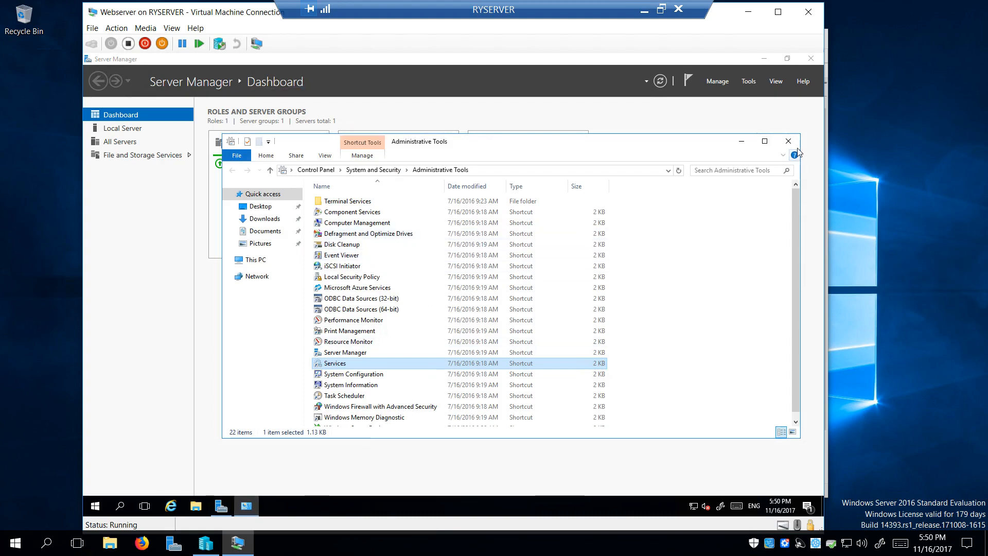
pyautogui.click(778, 144)
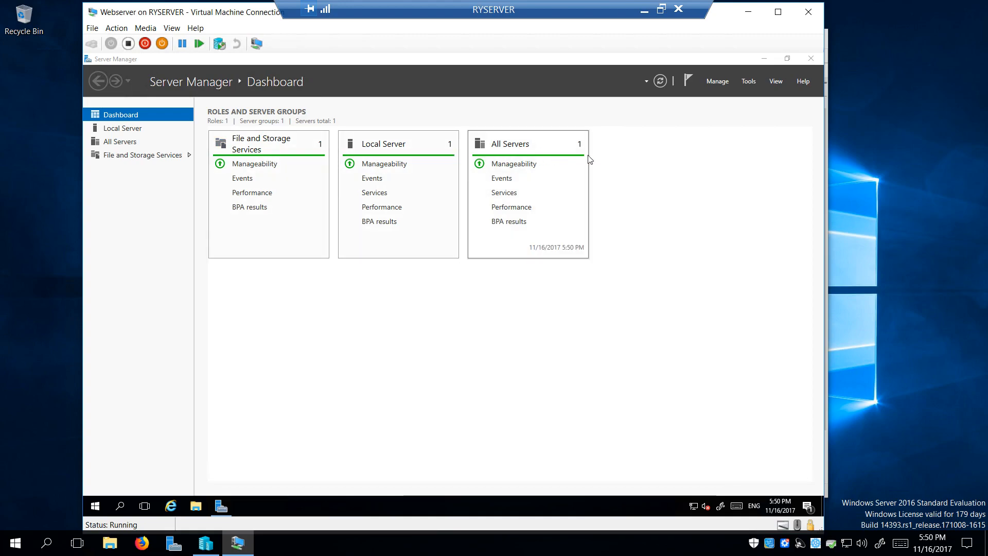
pyautogui.click(123, 134)
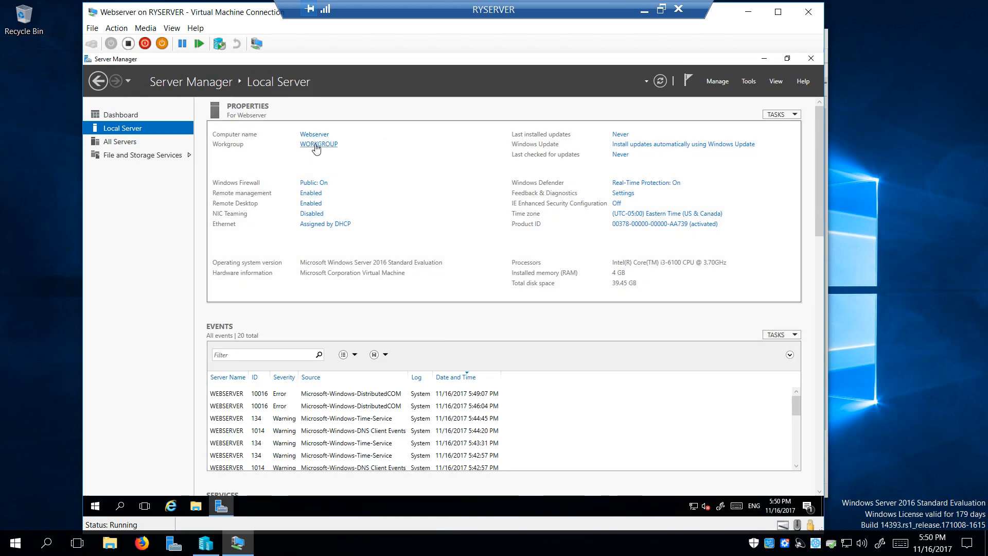
# Give Ethernet static IPv4 192.168.0.100, mask 255.255.255.0, with gateway and DNS 192.168.0.1
pyautogui.click(340, 228)
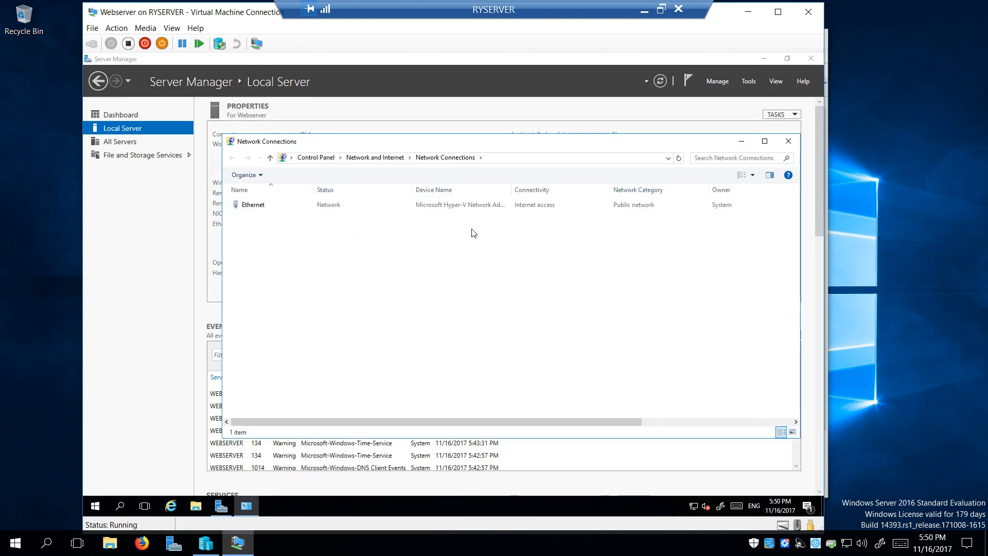
pyautogui.doubleClick(263, 206)
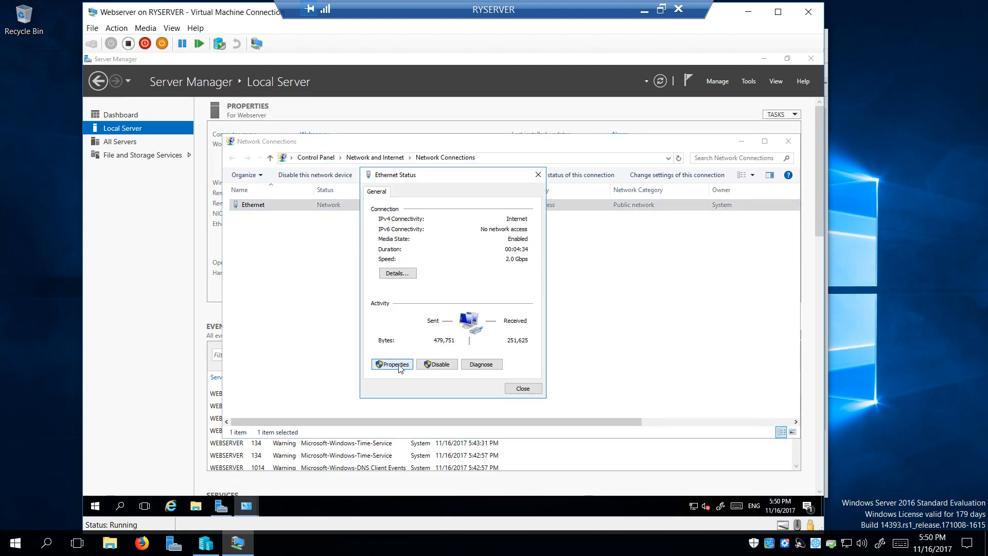
pyautogui.click(394, 364)
pyautogui.doubleClick(446, 293)
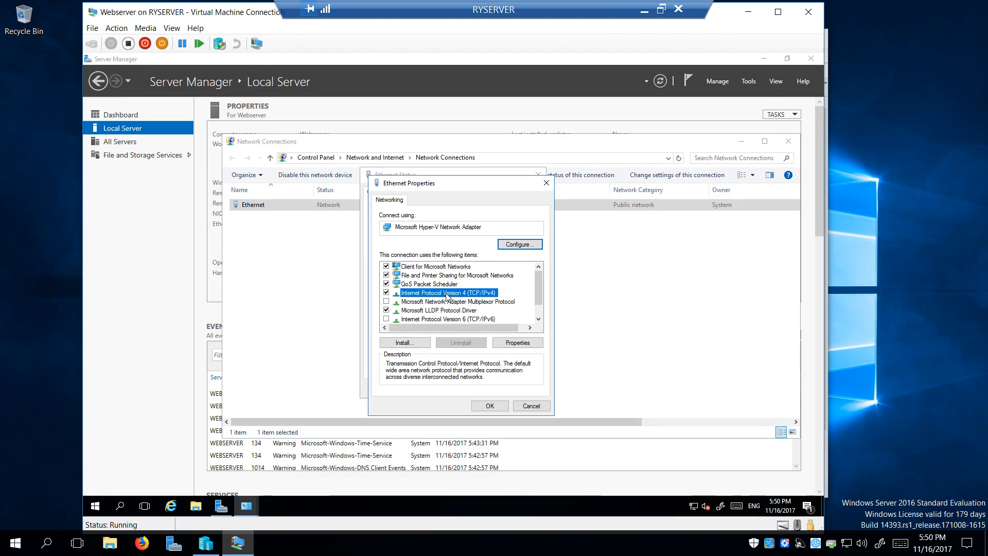
pyautogui.click(405, 296)
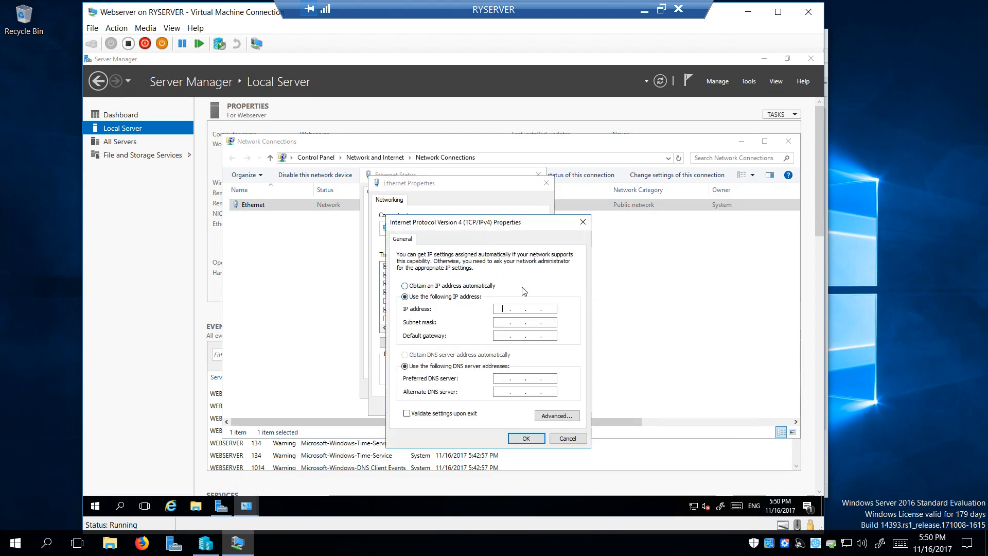
pyautogui.write('192 . 168 . 0 .')
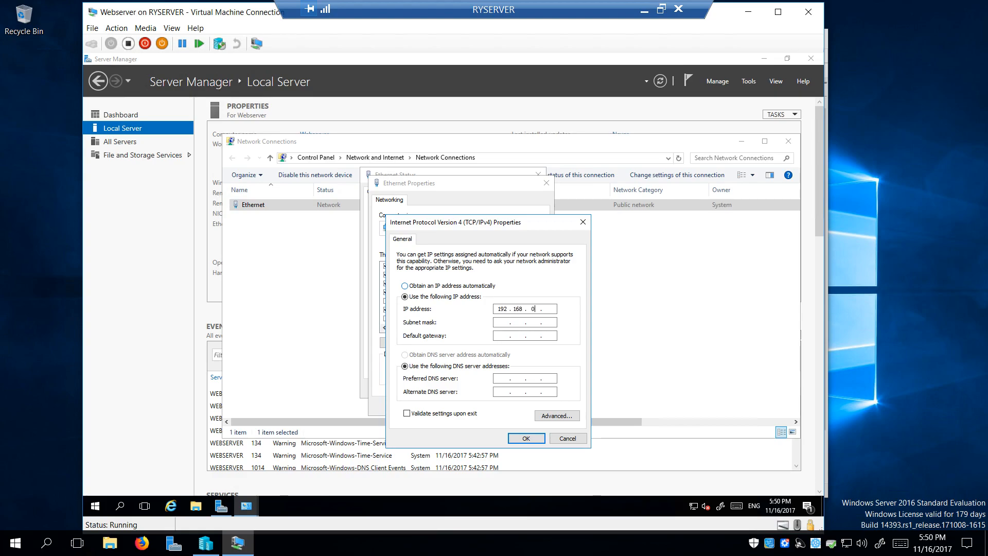
pyautogui.write(' 100')
pyautogui.press('Tab')
pyautogui.write('1')
pyautogui.press('Tab')
pyautogui.press('Tab')
pyautogui.click(525, 437)
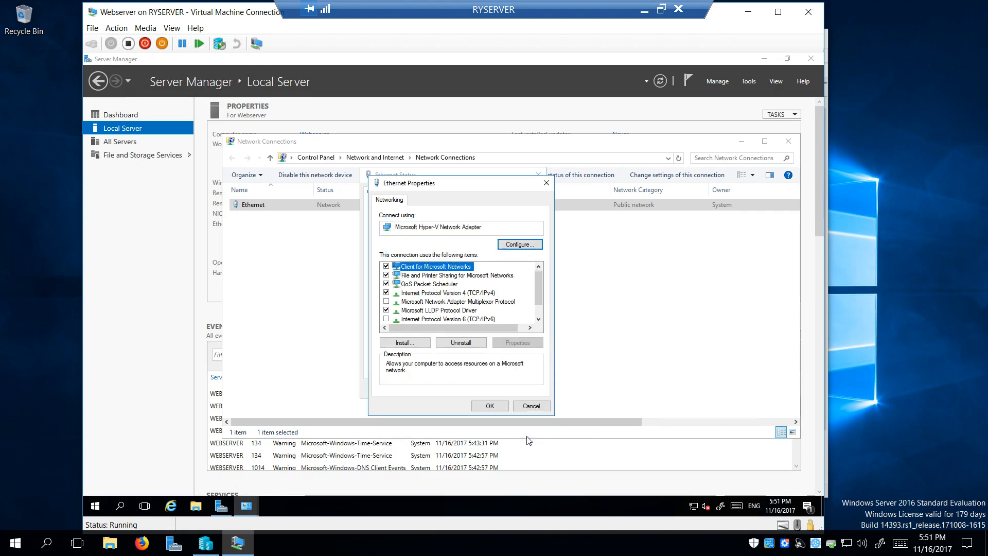
# Confirm the Ethernet properties and run network diagnostics on it, skipping the automatic fix
pyautogui.click(490, 406)
pyautogui.click(468, 364)
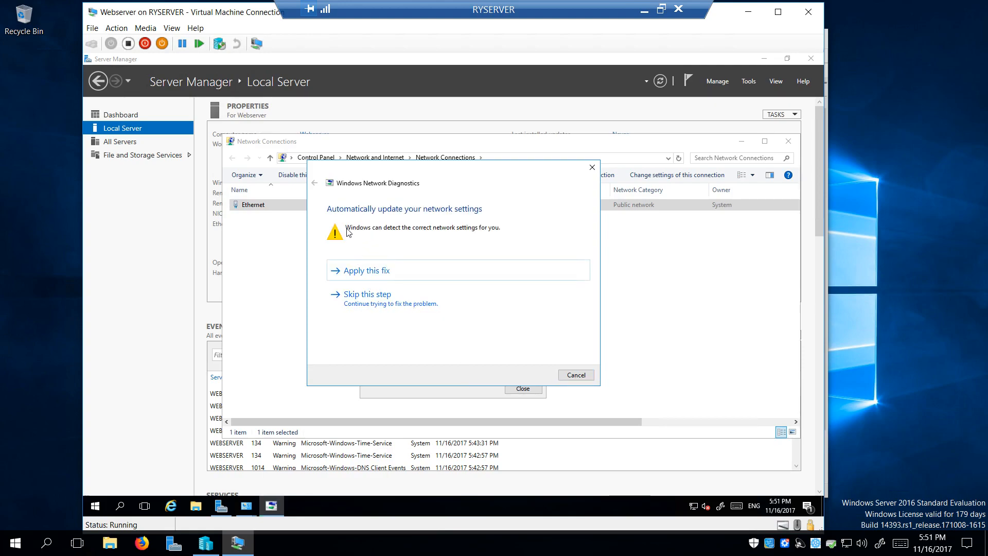
pyautogui.click(402, 303)
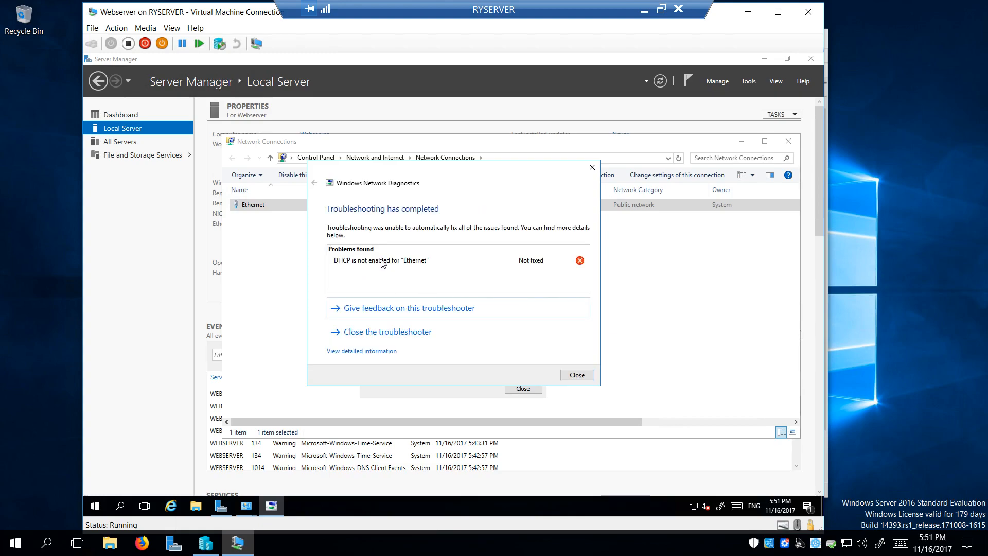
# Review the report's detection details showing DHCP not enabled, then close diagnostics and Ethernet status
pyautogui.click(384, 350)
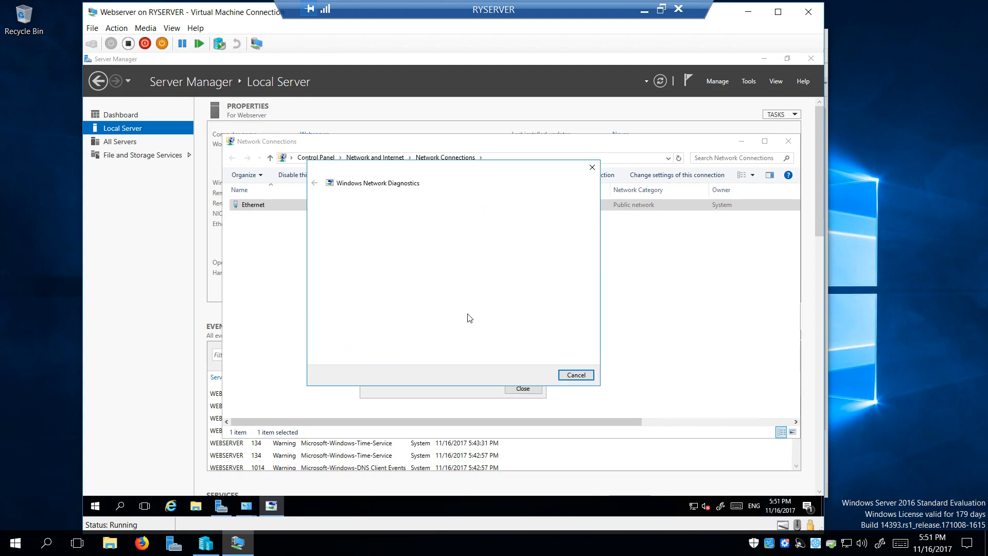
pyautogui.scroll(-1, 463, 300)
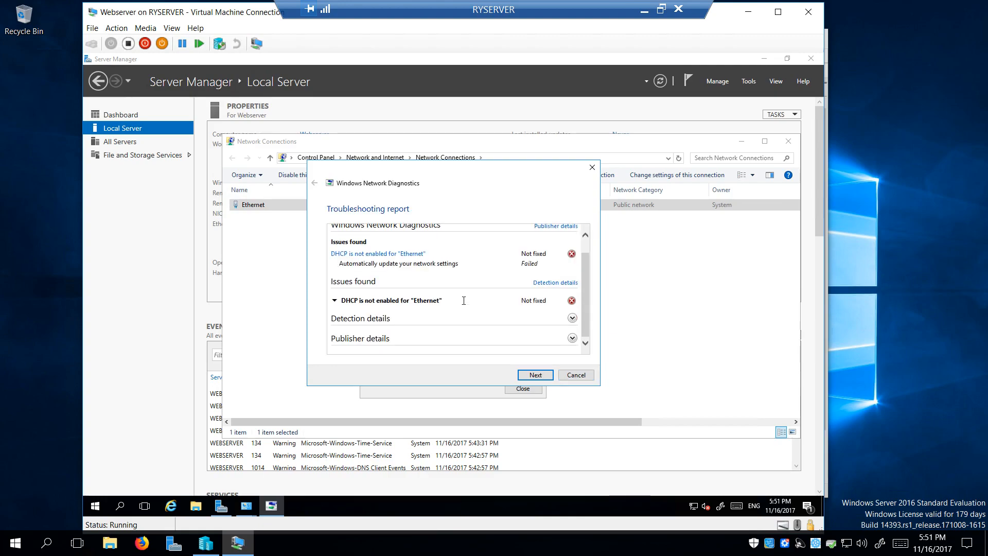
pyautogui.click(393, 321)
pyautogui.scroll(-4, 473, 301)
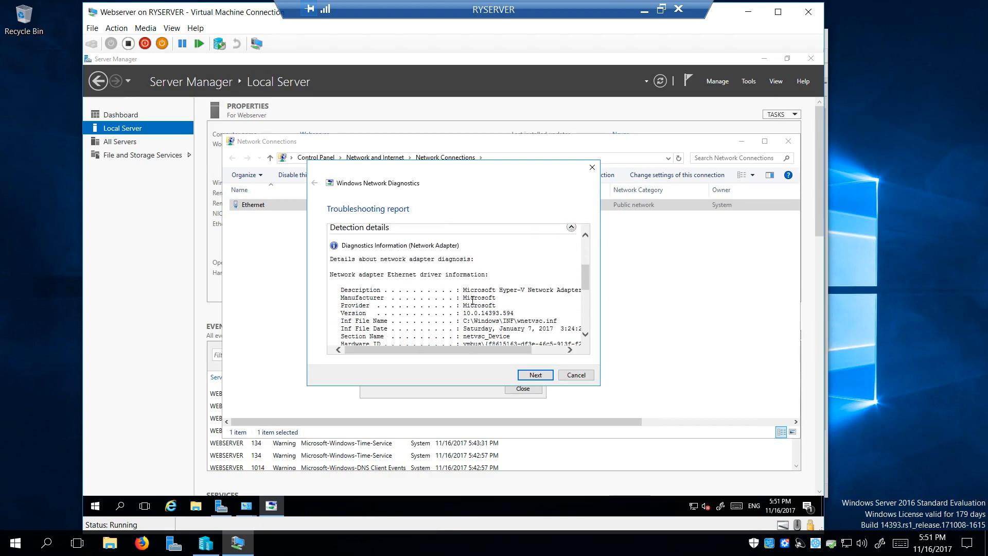
pyautogui.scroll(-2, 472, 301)
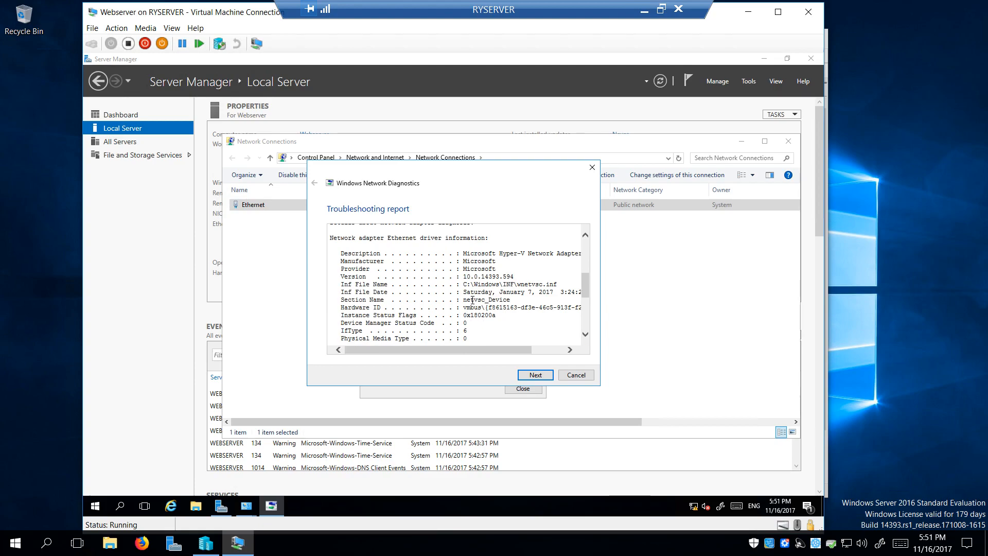
pyautogui.scroll(-5, 472, 300)
pyautogui.scroll(-3, 474, 304)
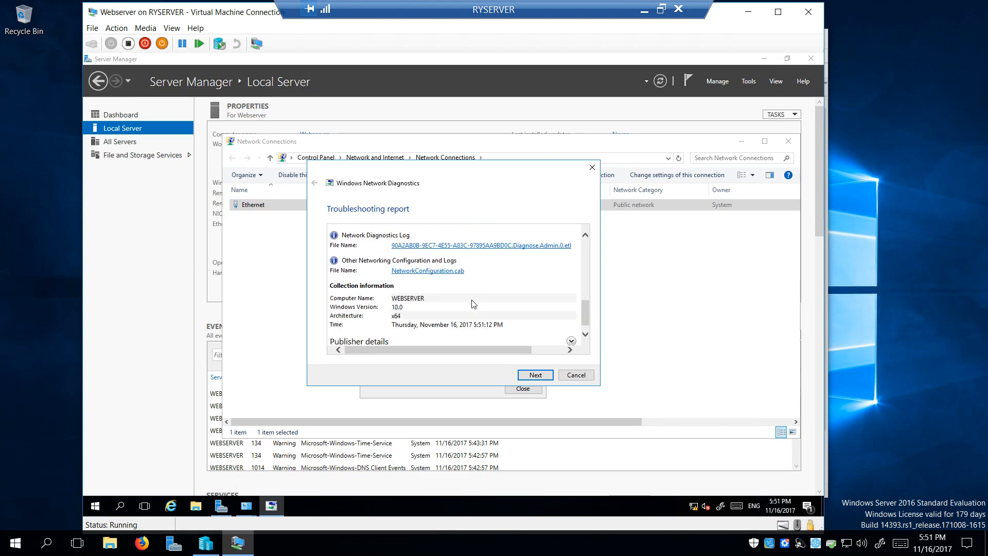
pyautogui.click(575, 375)
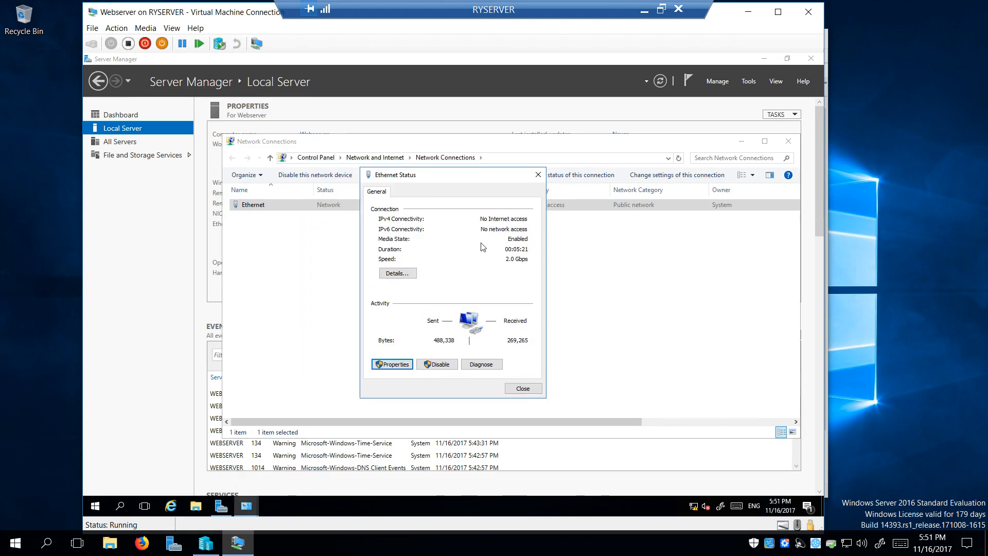
pyautogui.click(521, 389)
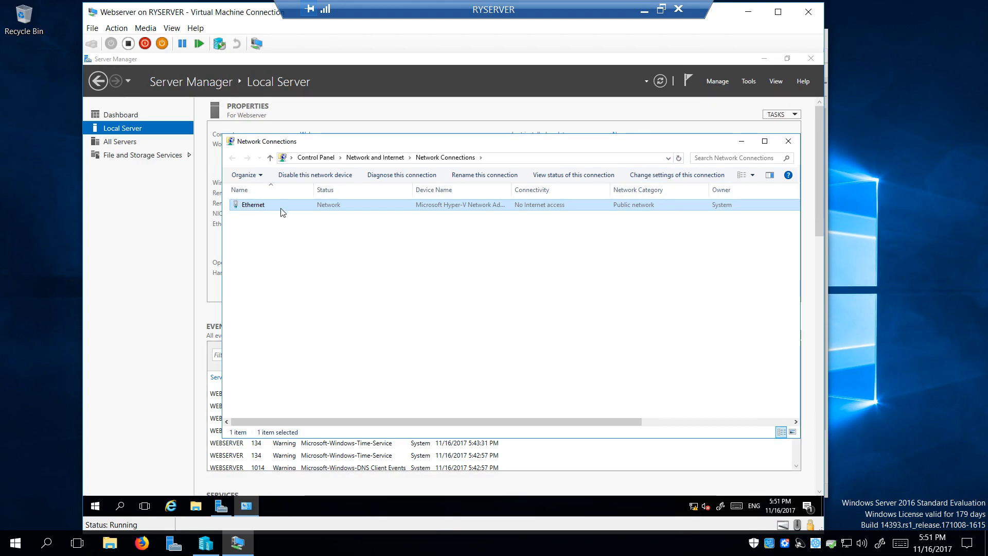
pyautogui.click(170, 505)
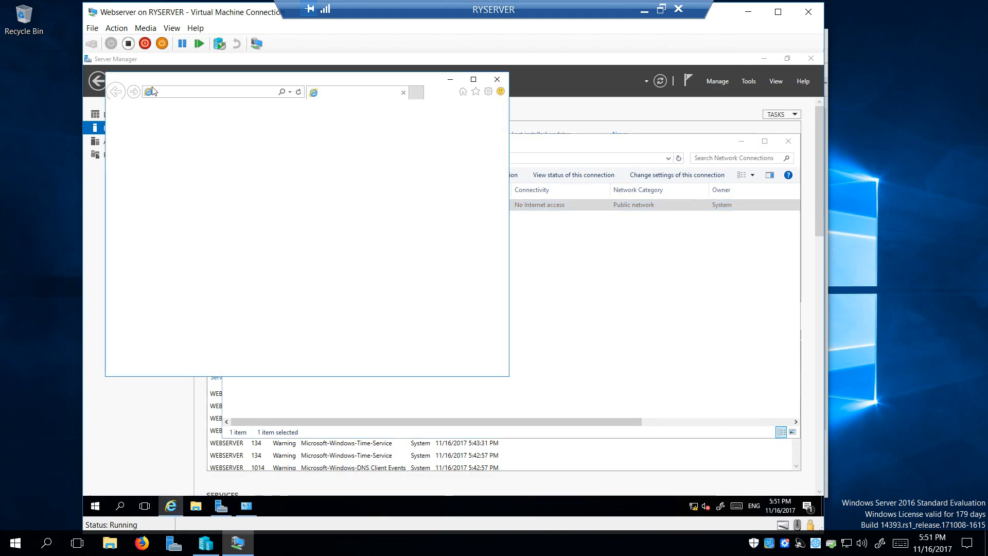
pyautogui.click(220, 91)
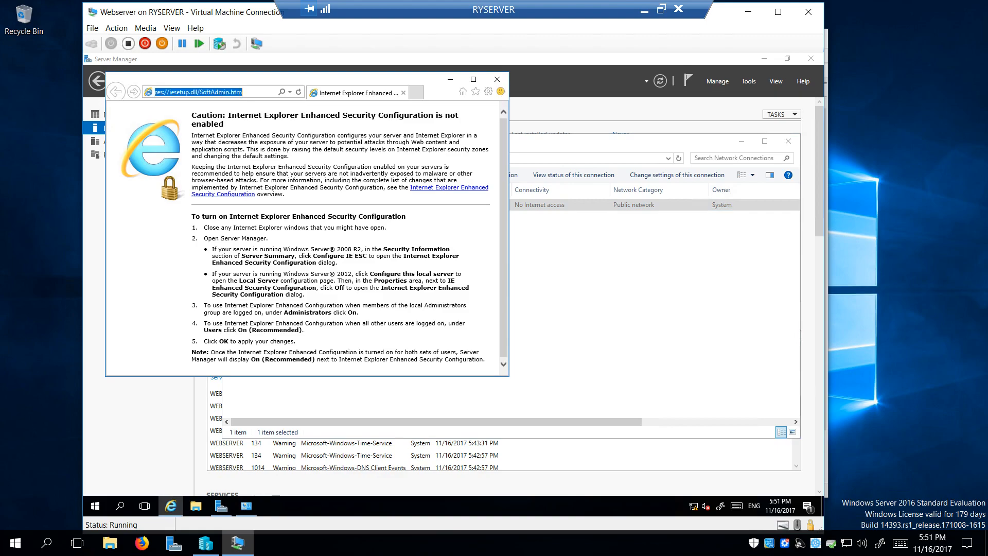
pyautogui.write('www.google.com/')
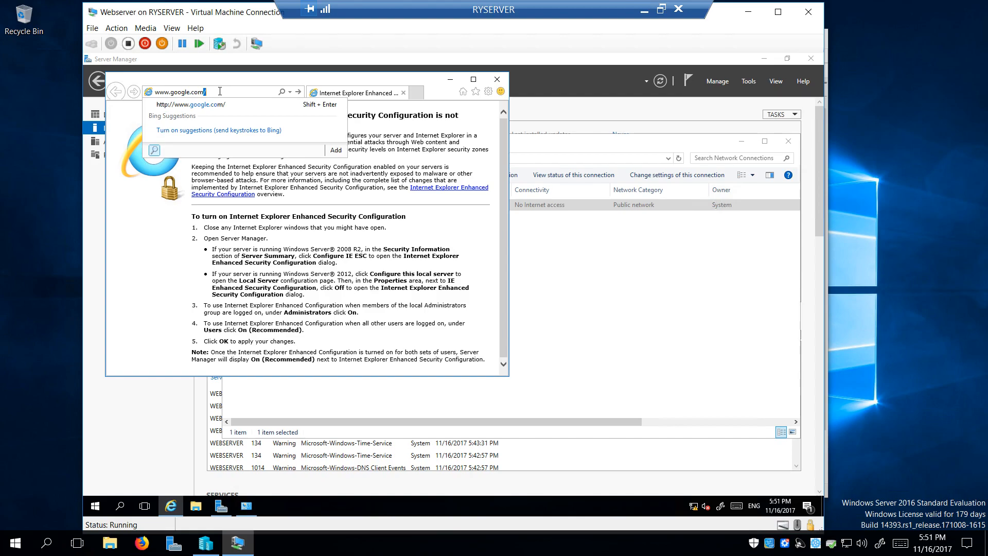
pyautogui.press('Return')
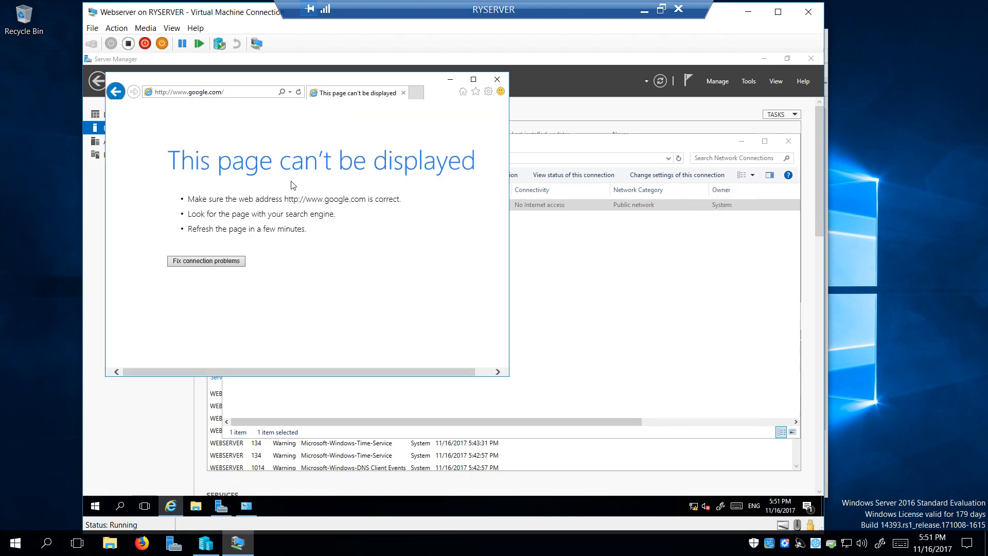
pyautogui.click(497, 80)
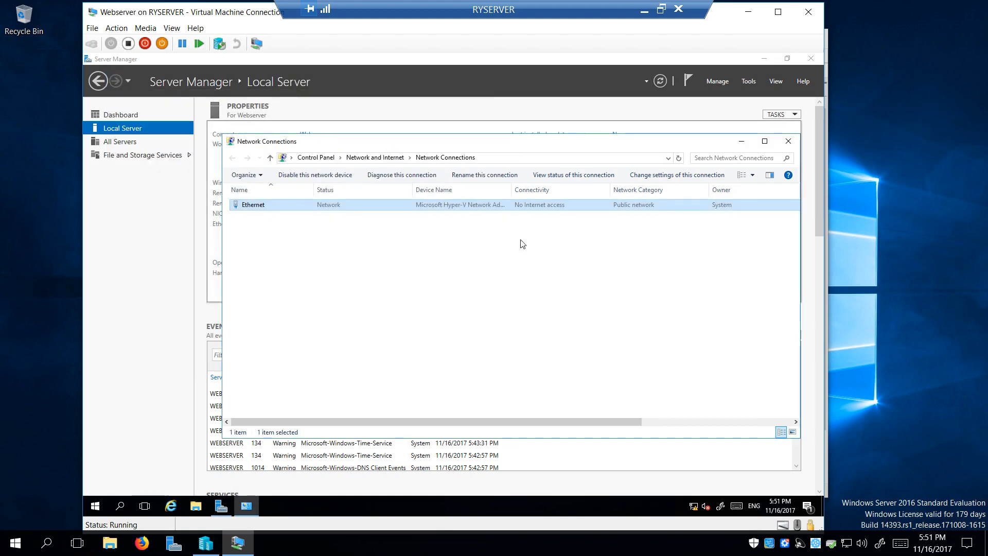
# Enable IPv6 on the Ethernet adapter, close its status, and refresh the connections list
pyautogui.doubleClick(346, 206)
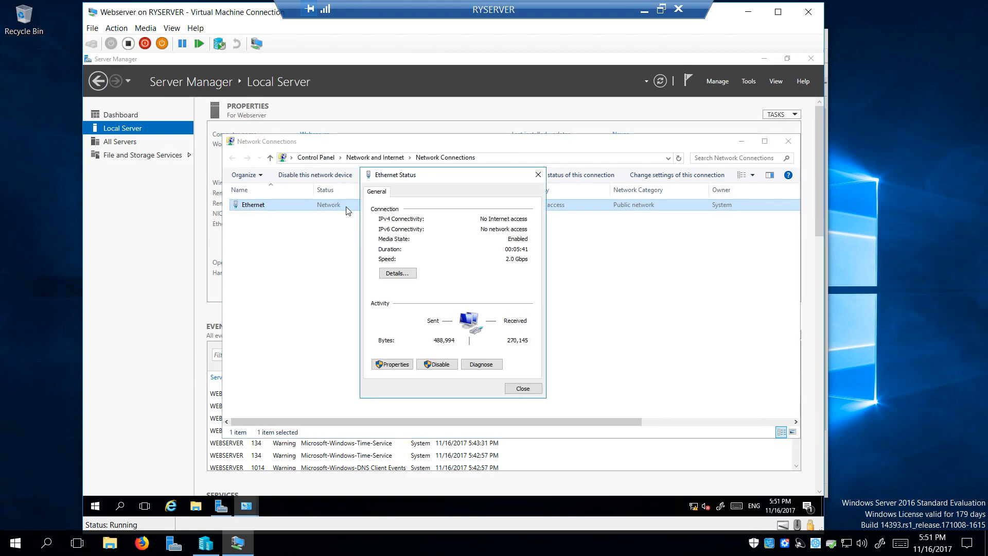
pyautogui.click(404, 363)
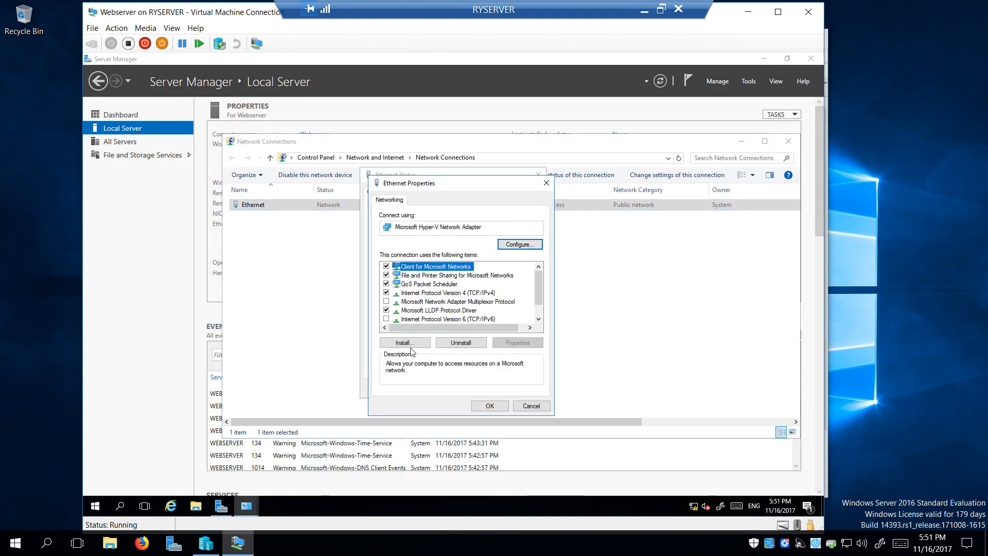
pyautogui.click(386, 319)
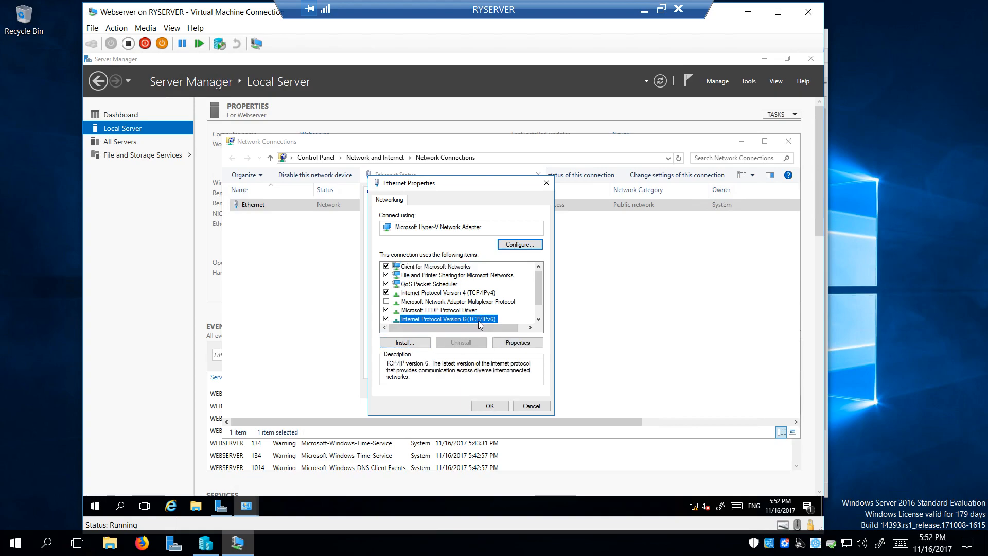
pyautogui.click(498, 407)
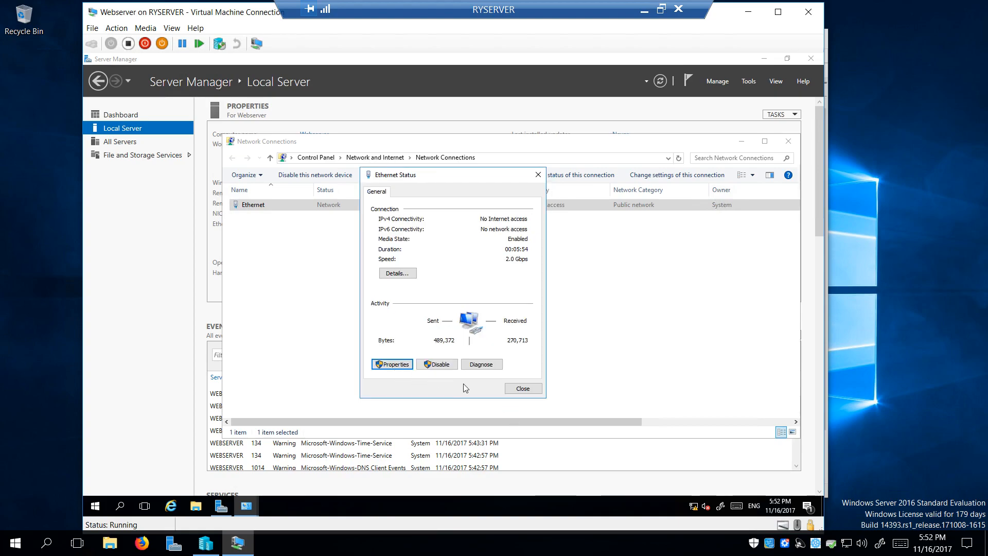
pyautogui.click(523, 389)
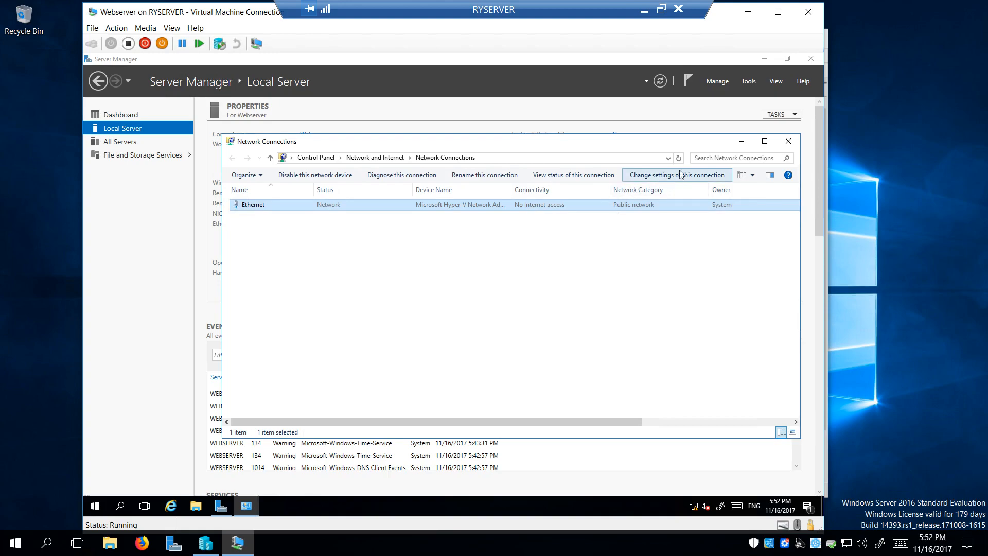
pyautogui.click(679, 159)
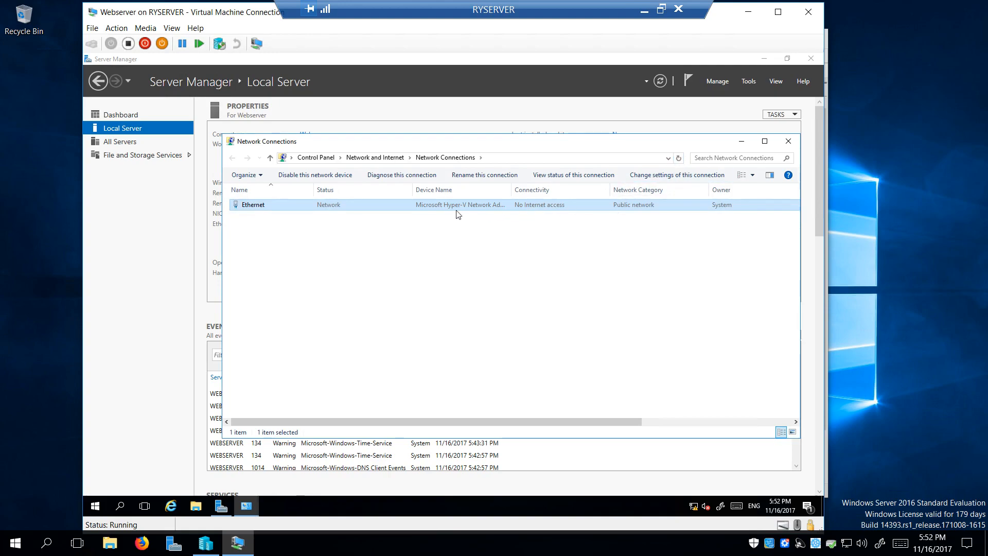
# Disable IPv6 again and switch IPv4 to obtain IP and DNS addresses automatically via DHCP
pyautogui.doubleClick(431, 208)
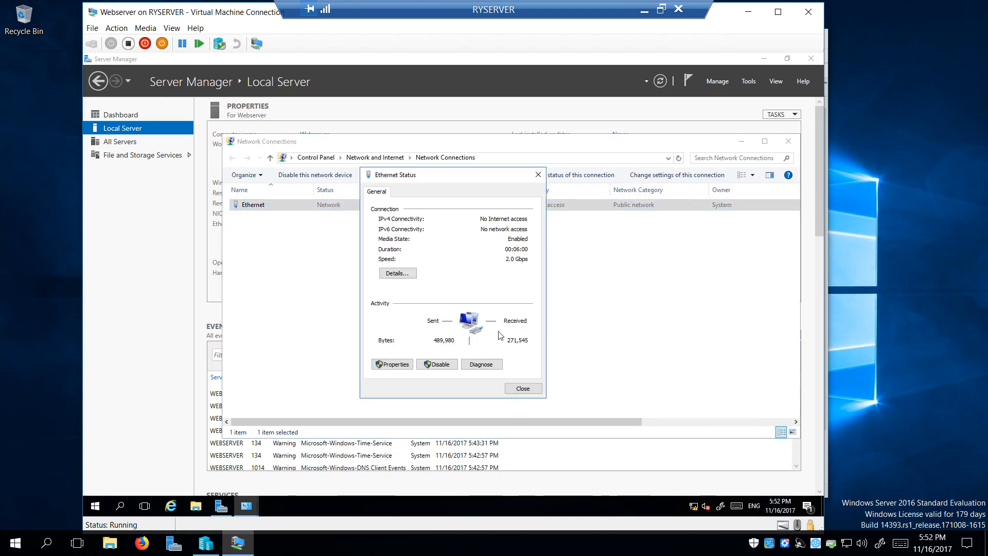
pyautogui.click(389, 364)
pyautogui.doubleClick(458, 319)
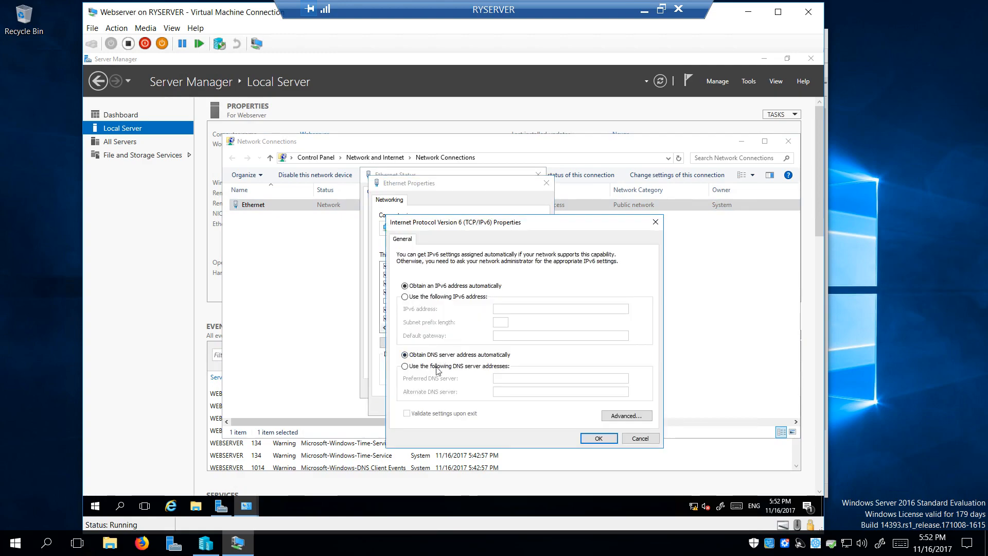
pyautogui.click(596, 438)
pyautogui.click(387, 319)
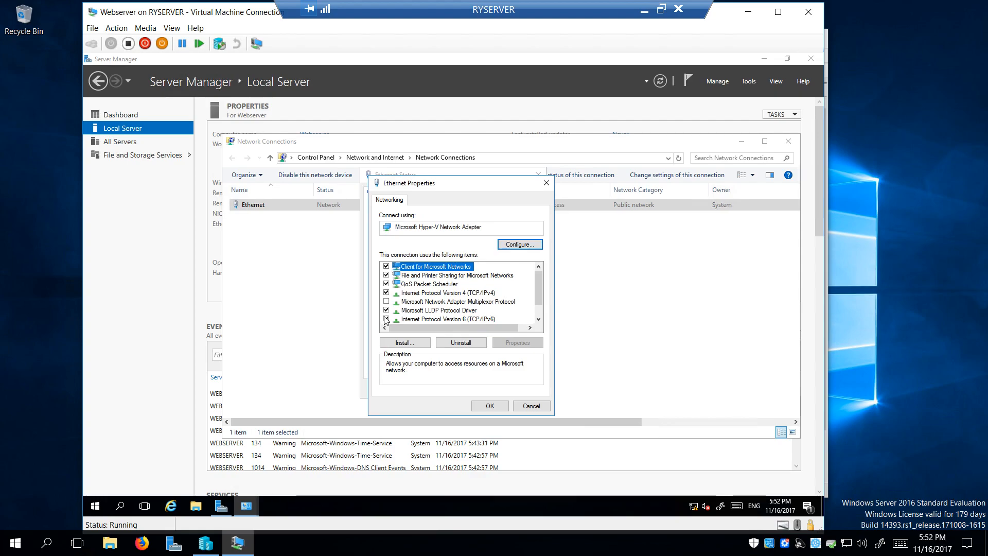
pyautogui.doubleClick(431, 294)
pyautogui.click(405, 286)
pyautogui.click(446, 355)
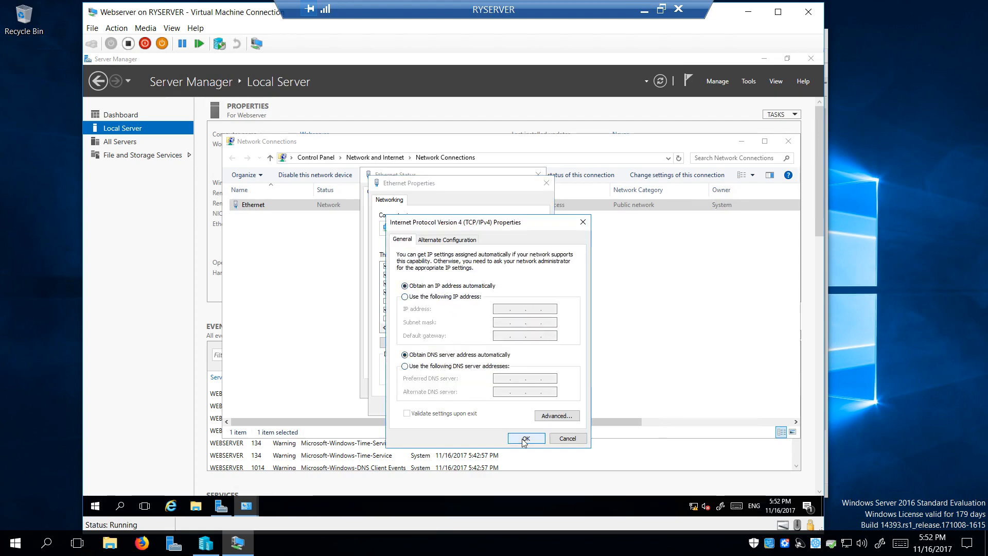
pyautogui.click(525, 438)
pyautogui.click(490, 406)
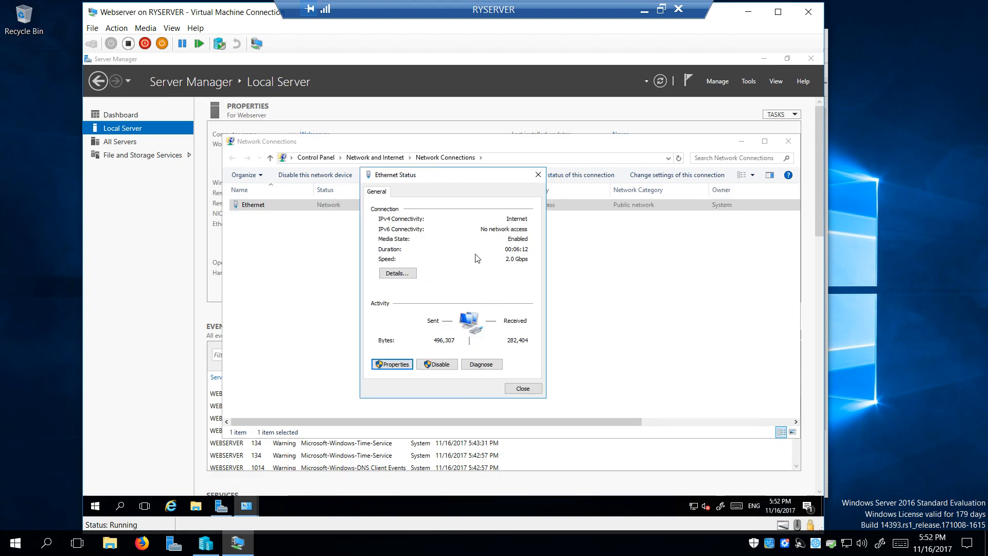
# Check the connection's detailed address information, then close the details, status and Network Connections windows
pyautogui.click(397, 274)
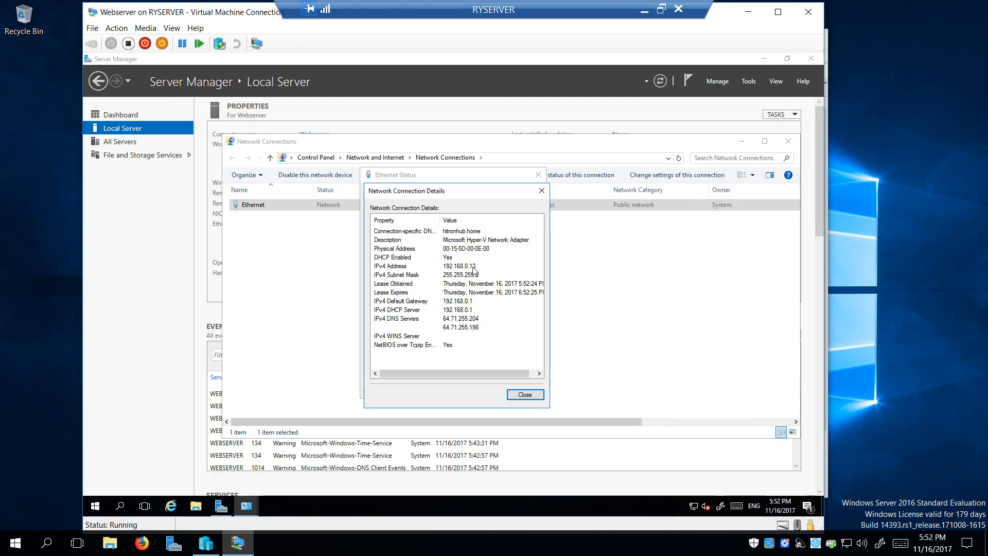
pyautogui.click(529, 395)
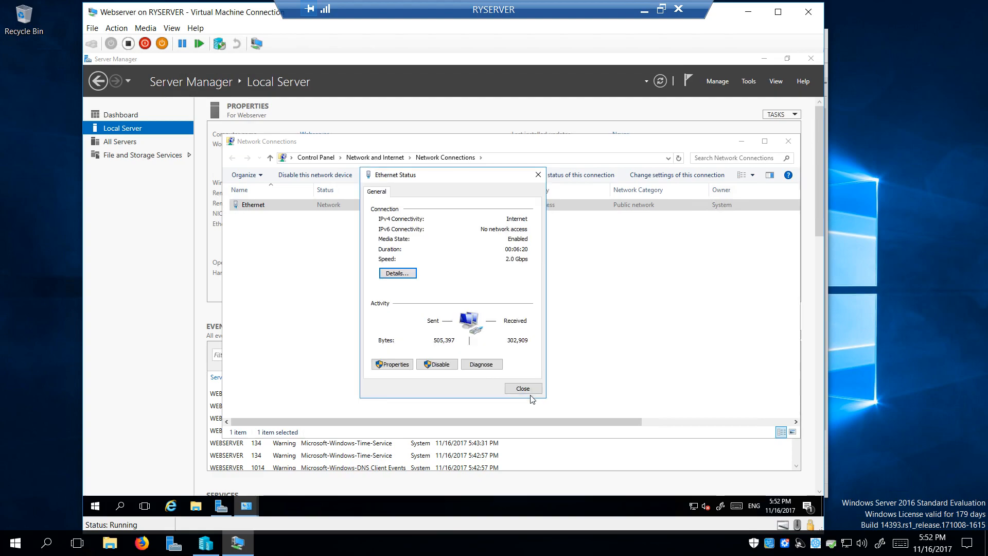
pyautogui.click(508, 391)
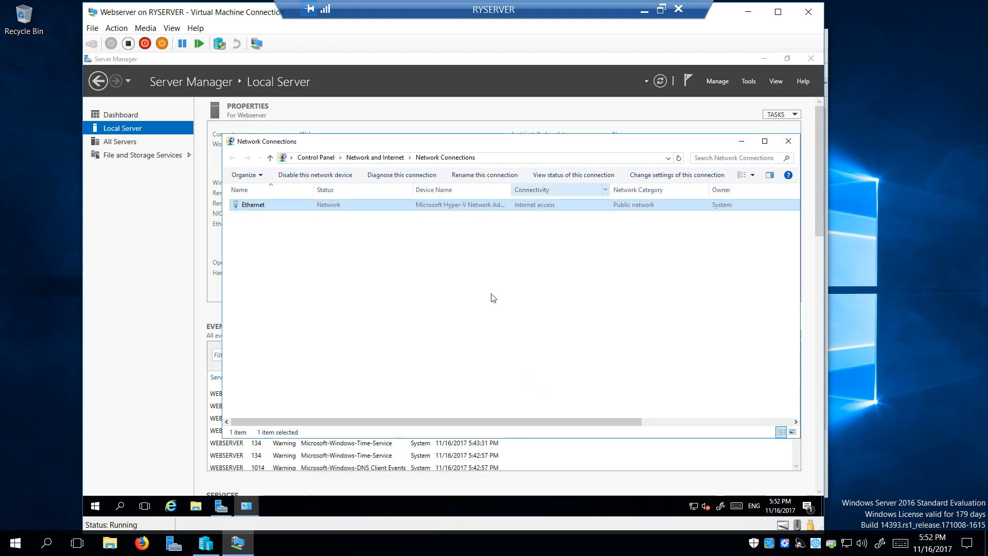
pyautogui.click(609, 231)
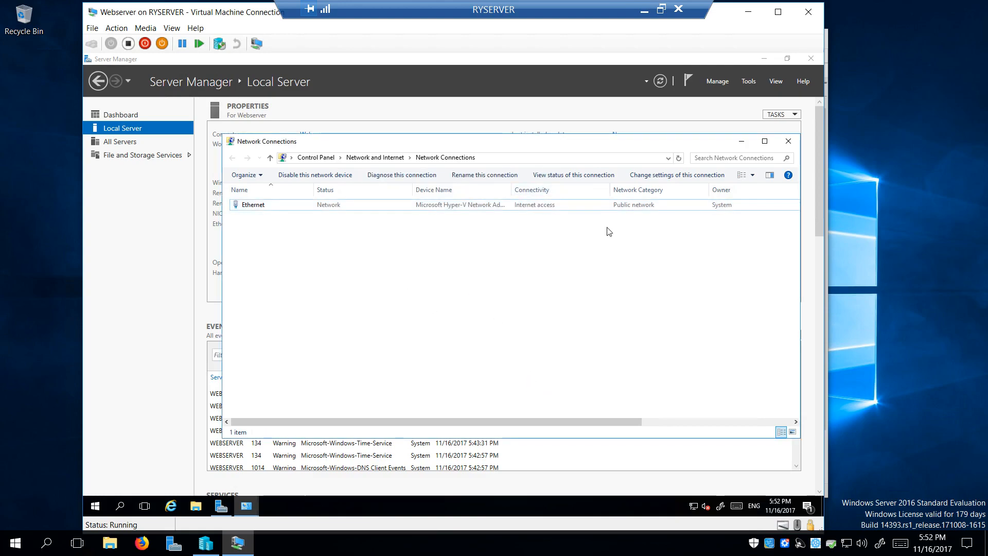
pyautogui.click(789, 142)
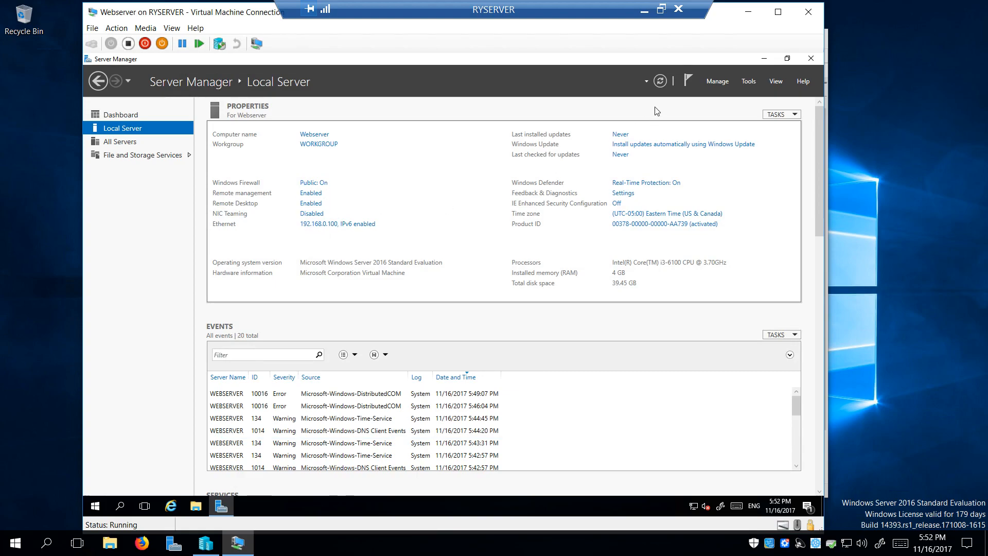
# Refresh Local Server so Ethernet shows Assigned by DHCP, then close Server Manager and the VM window
pyautogui.click(660, 81)
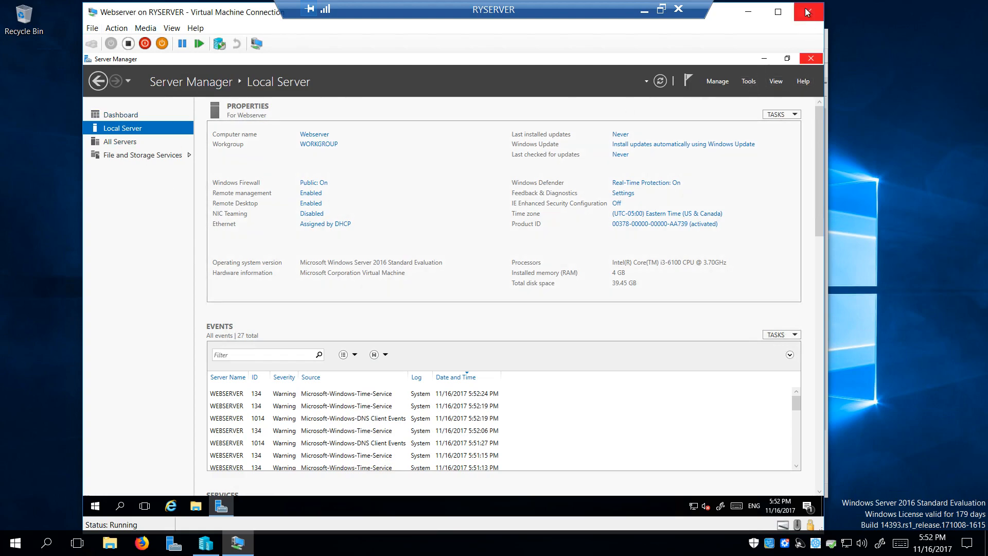
pyautogui.click(810, 58)
pyautogui.click(808, 12)
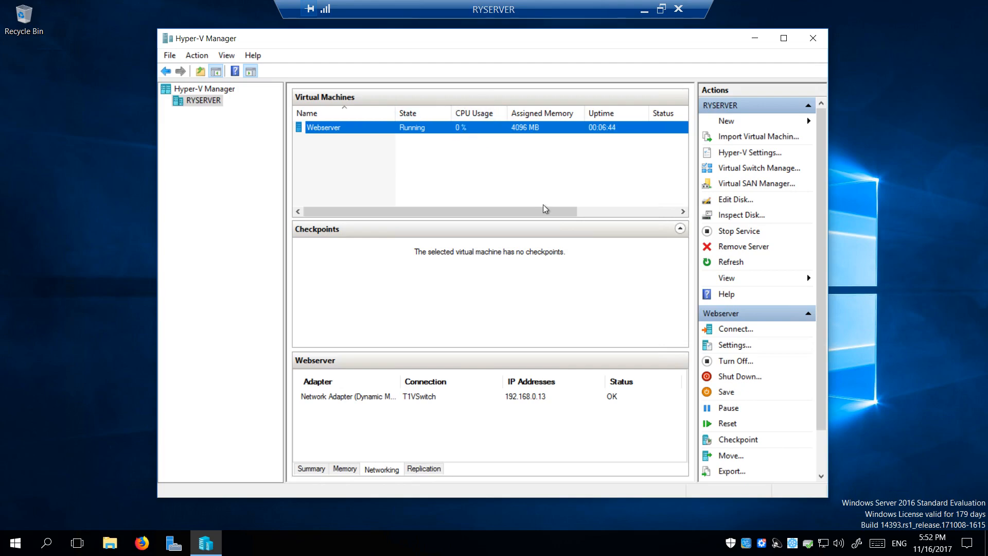
# Check the host's CPU usage in Task Manager's Performance view
pyautogui.click(669, 552)
pyautogui.rightClick(669, 551)
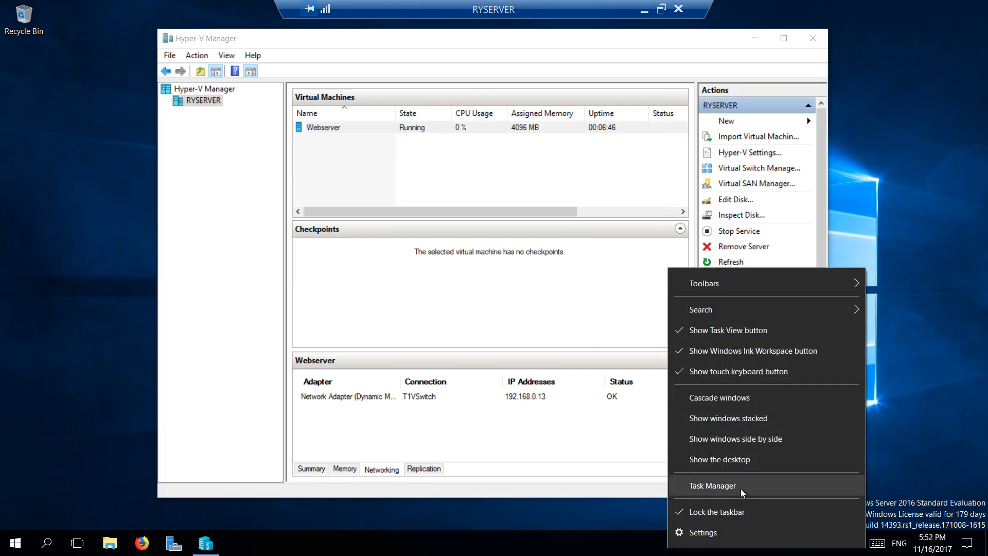
pyautogui.click(740, 489)
pyautogui.click(612, 57)
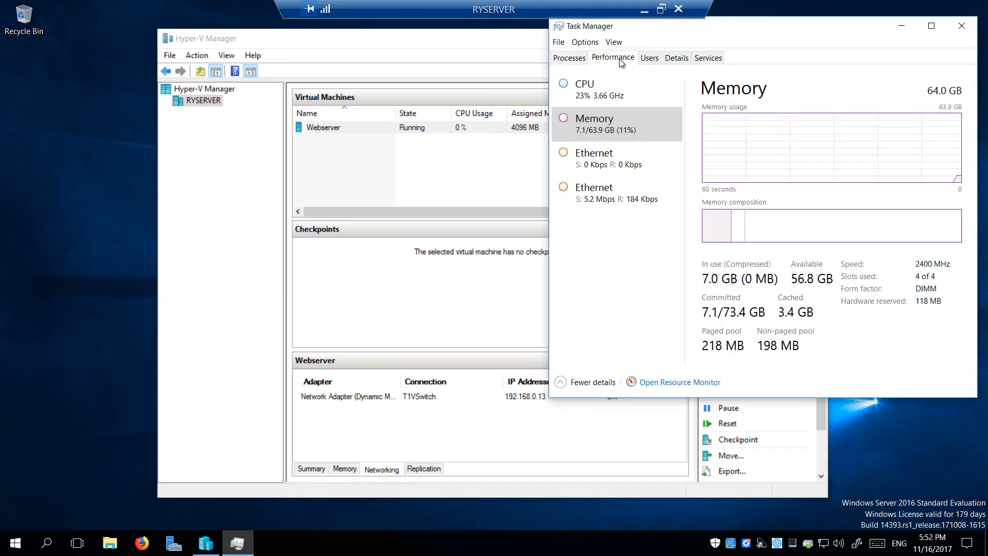
pyautogui.click(616, 99)
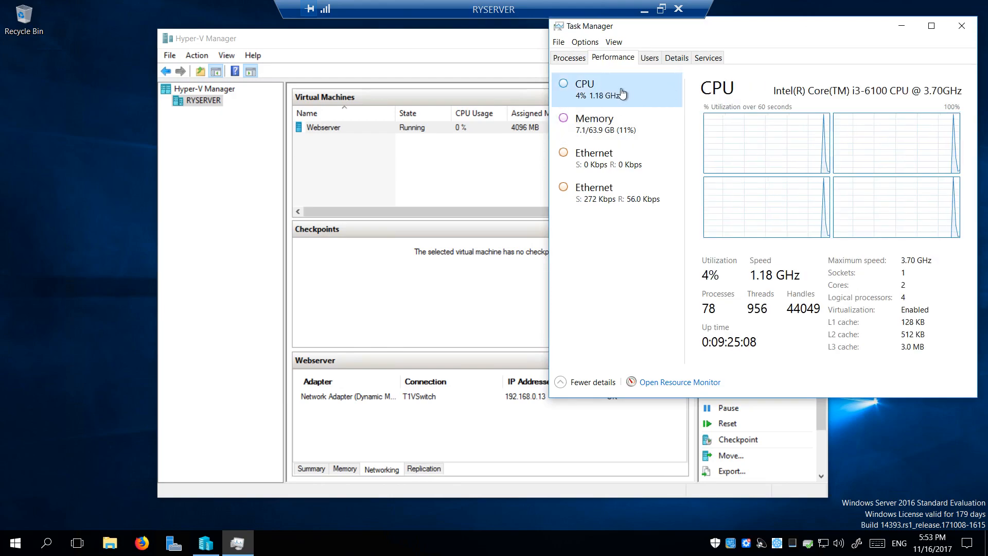
# Reconnect to Webserver at 1440 by 900 with display settings saved, and sign in with the account password
pyautogui.click(369, 155)
pyautogui.click(371, 131)
pyautogui.rightClick(369, 129)
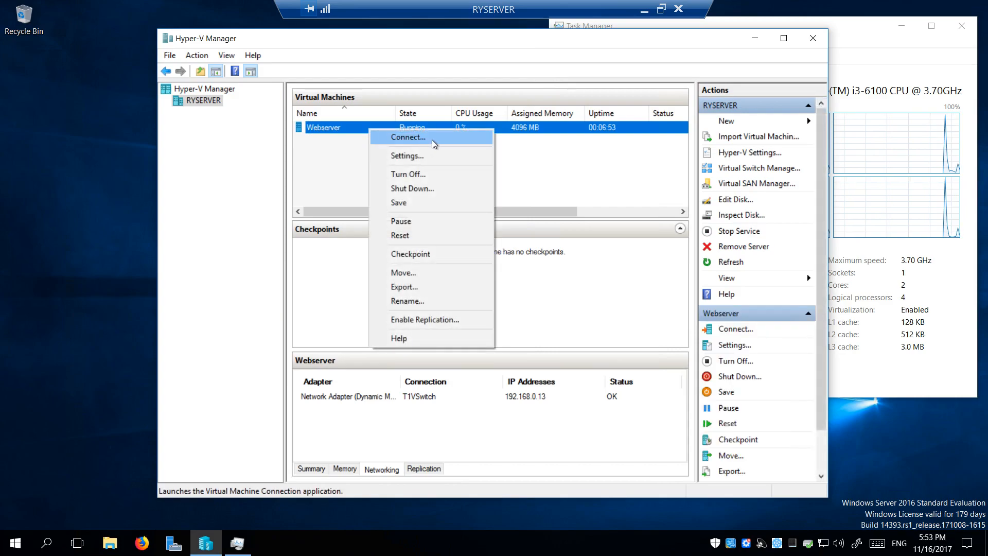
pyautogui.click(409, 137)
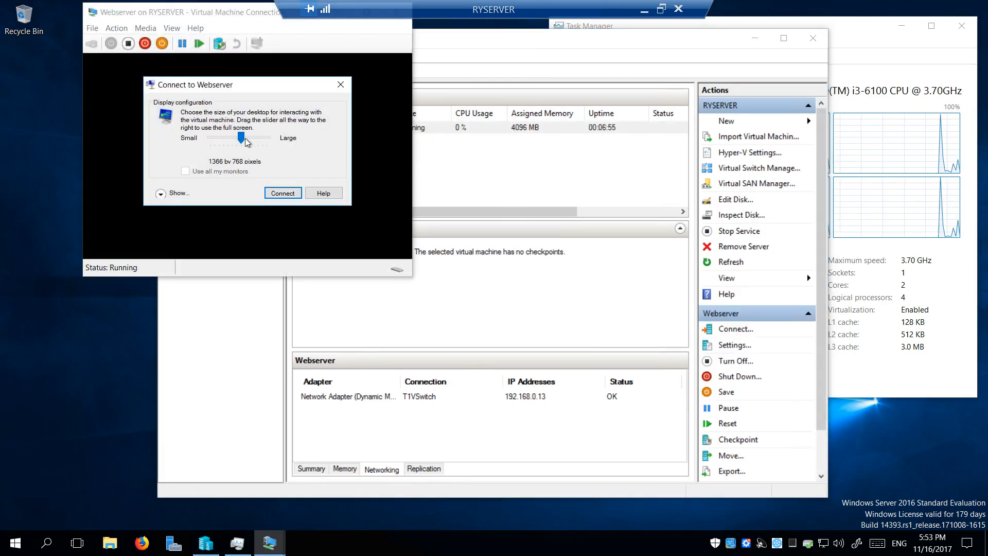
pyautogui.moveTo(241, 140); pyautogui.dragTo(247, 142)
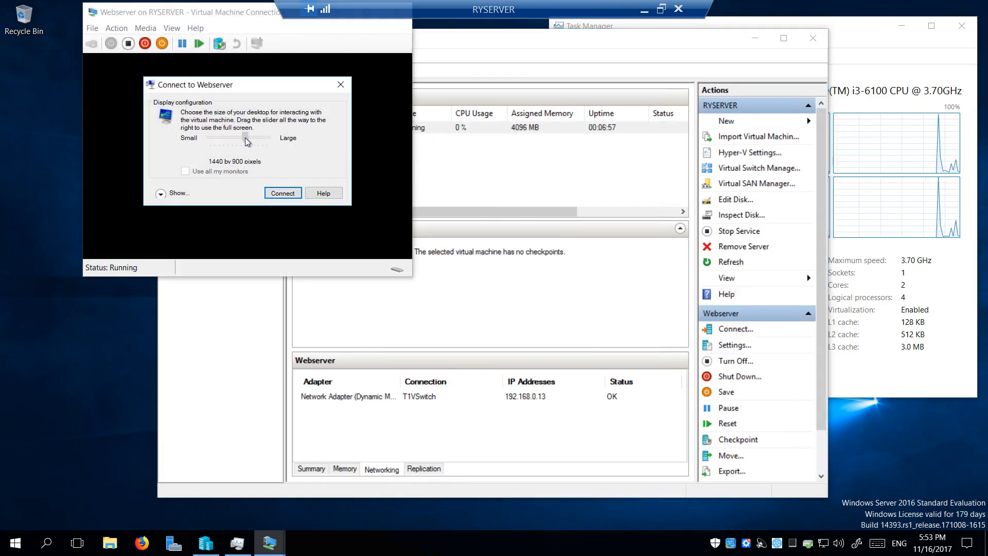
pyautogui.click(165, 194)
pyautogui.click(157, 210)
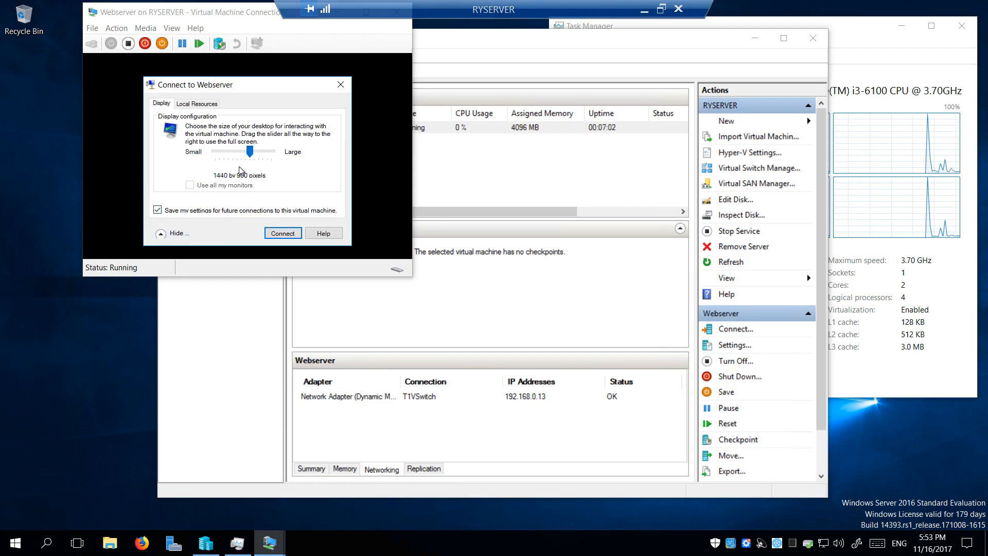
pyautogui.click(283, 233)
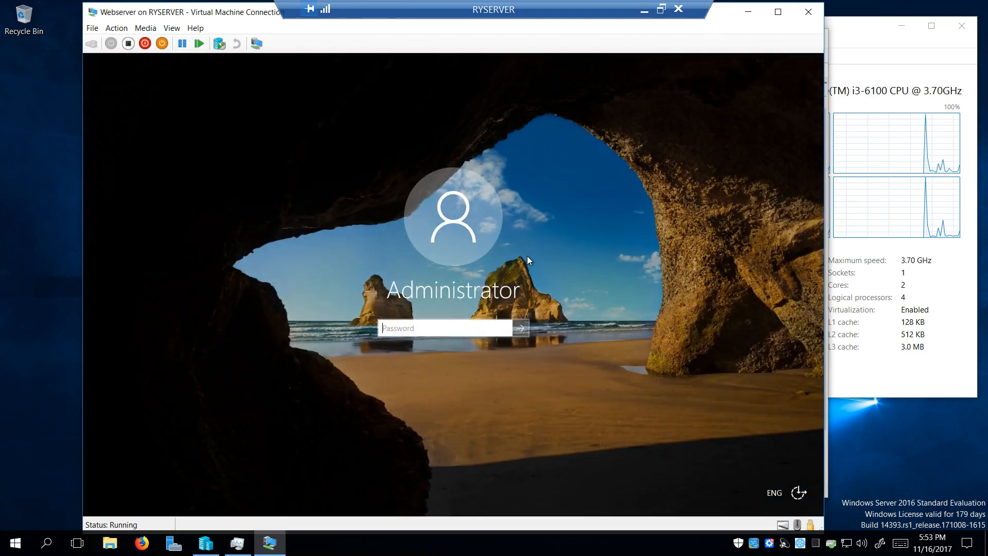
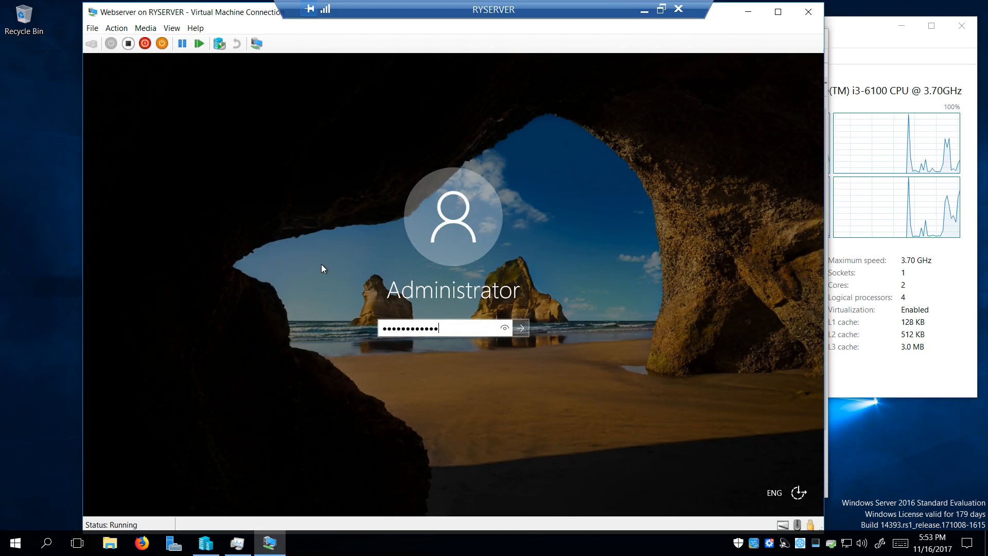
pyautogui.press('Return')
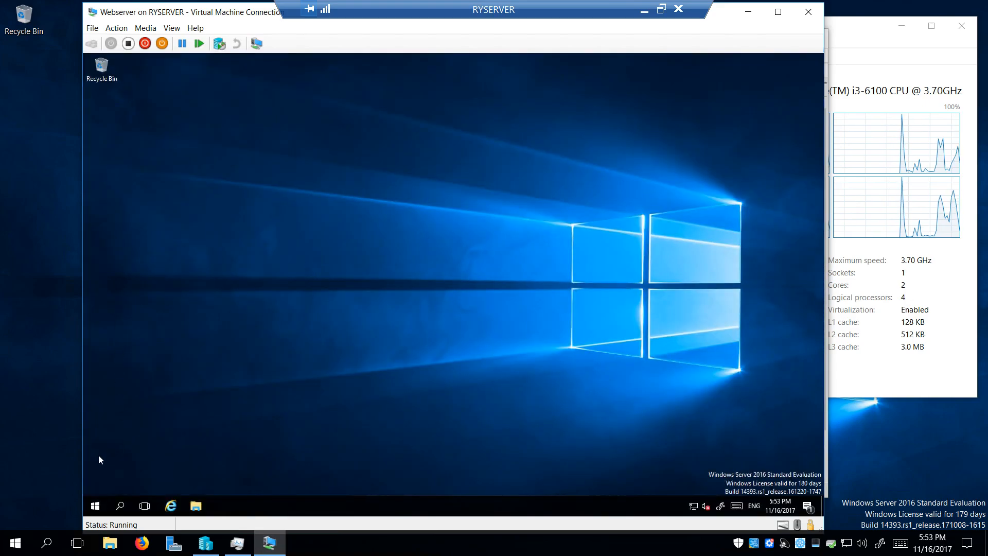
# In the VM's Settings, enlarge the window and check for updates under Update & security
pyautogui.click(95, 506)
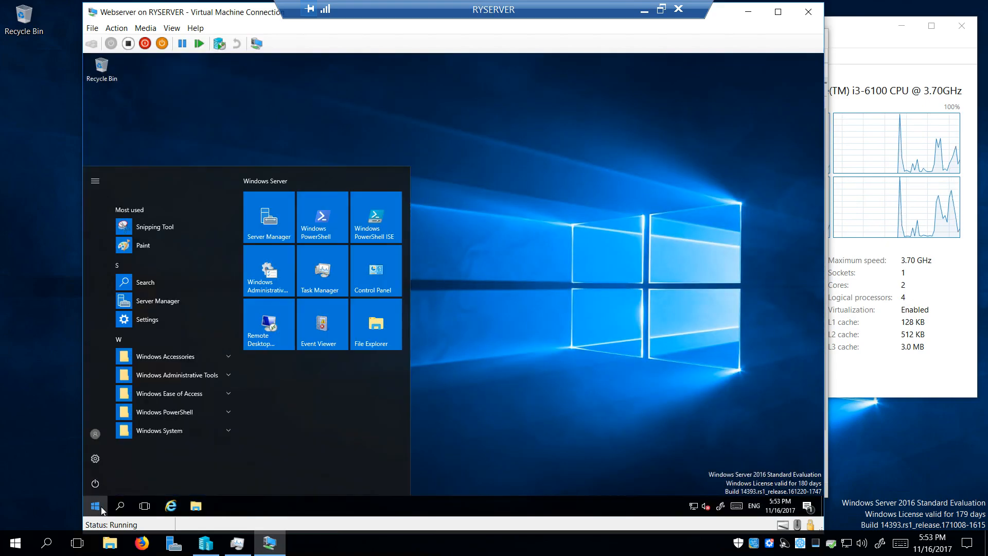
pyautogui.click(96, 458)
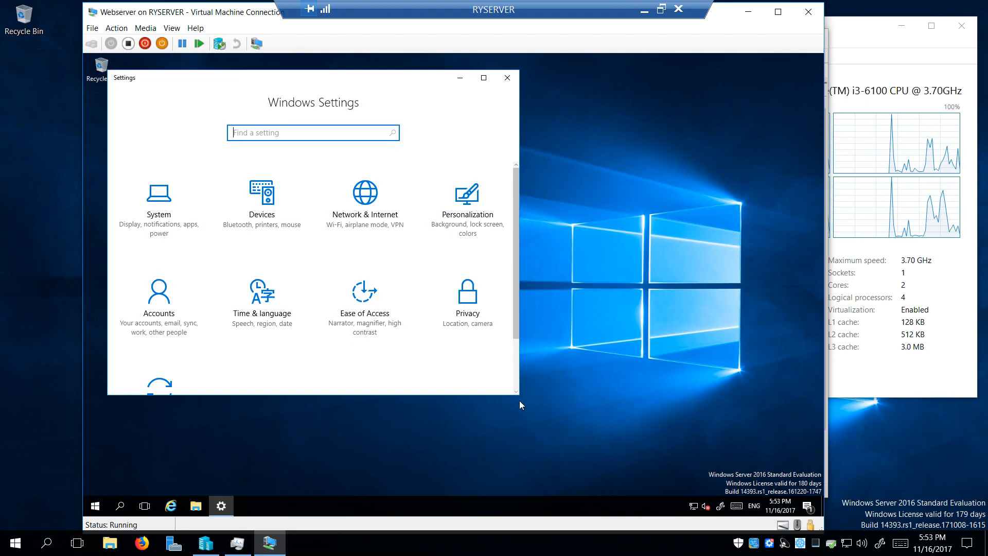
pyautogui.moveTo(539, 406); pyautogui.dragTo(645, 455)
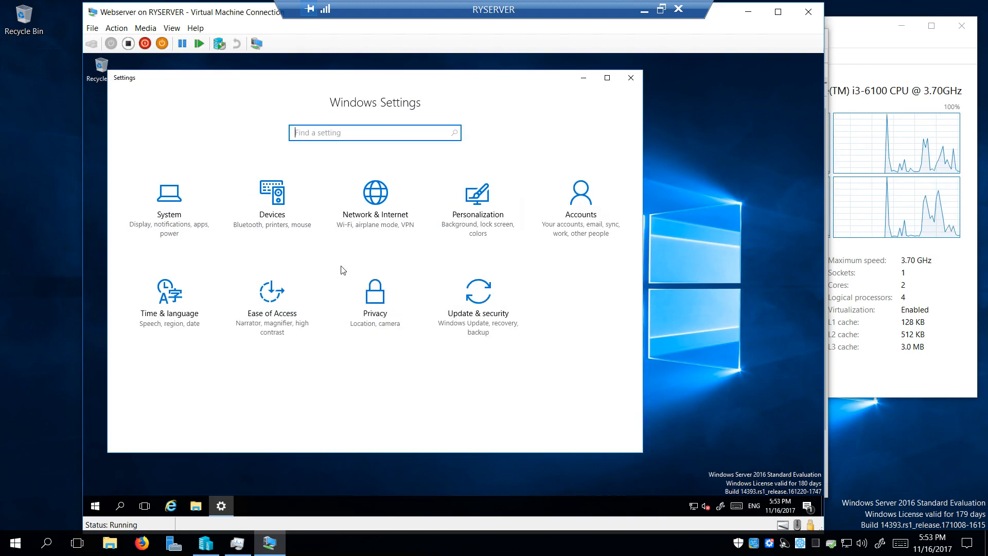
pyautogui.click(501, 293)
pyautogui.click(332, 159)
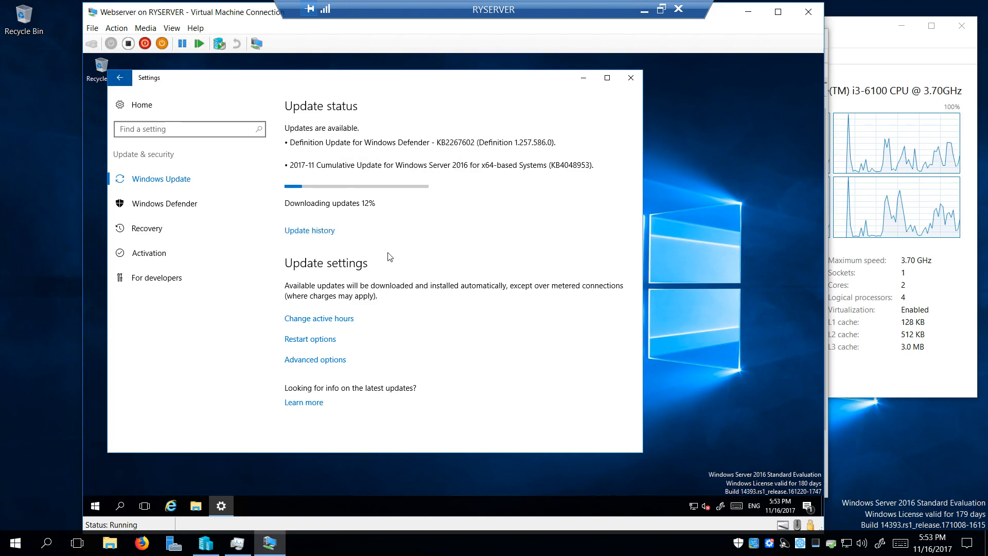
# Glance at the host Task Manager, then return to the VM and bring up its taskbar menu
pyautogui.click(863, 37)
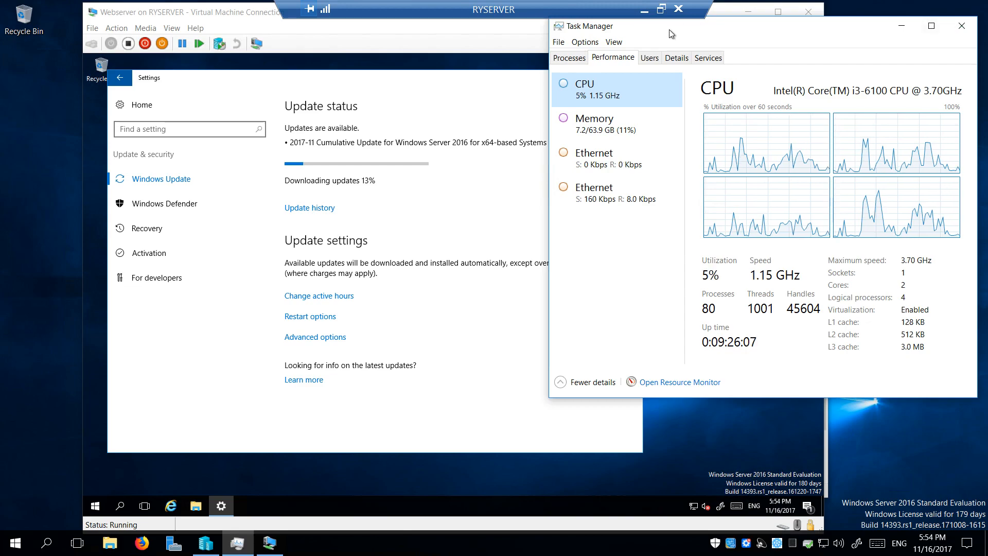
pyautogui.click(225, 14)
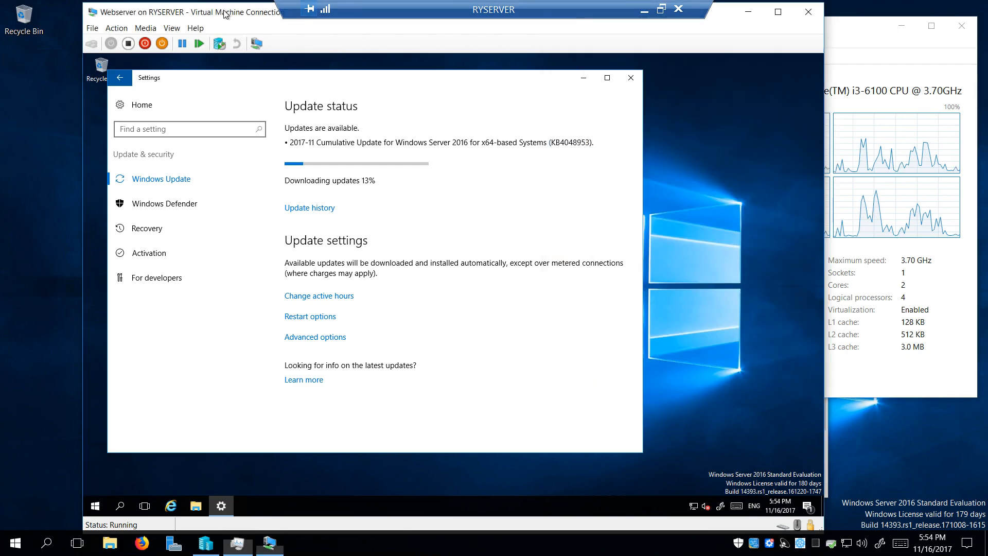
pyautogui.rightClick(585, 500)
# Show the VM's Ethernet throughput in Task Manager, about 15 Mbps received during the download
pyautogui.click(622, 447)
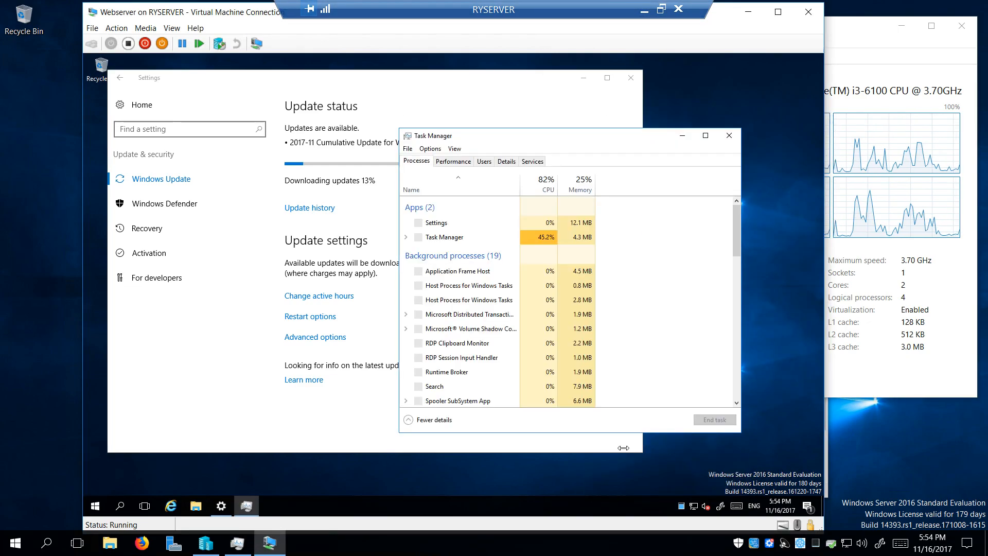
pyautogui.click(452, 161)
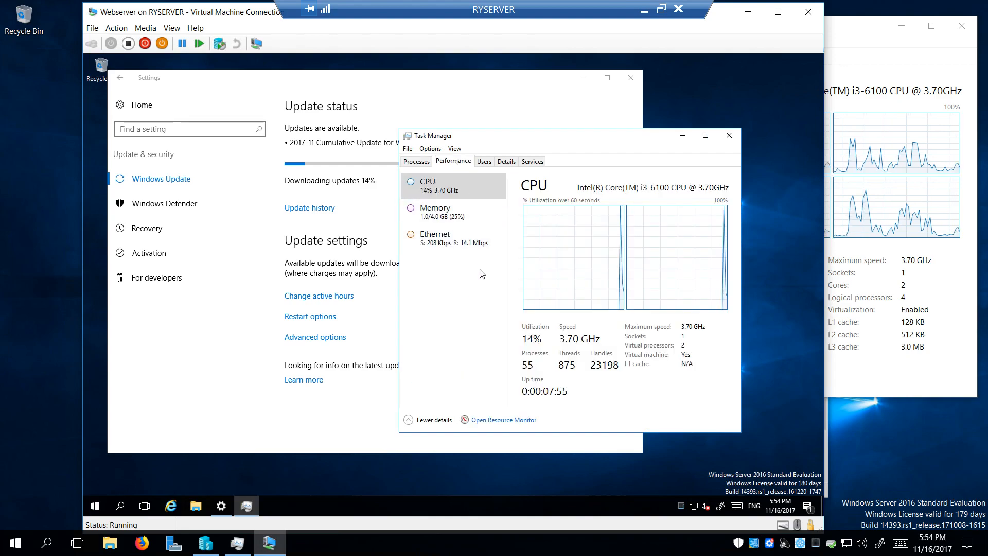
pyautogui.click(469, 248)
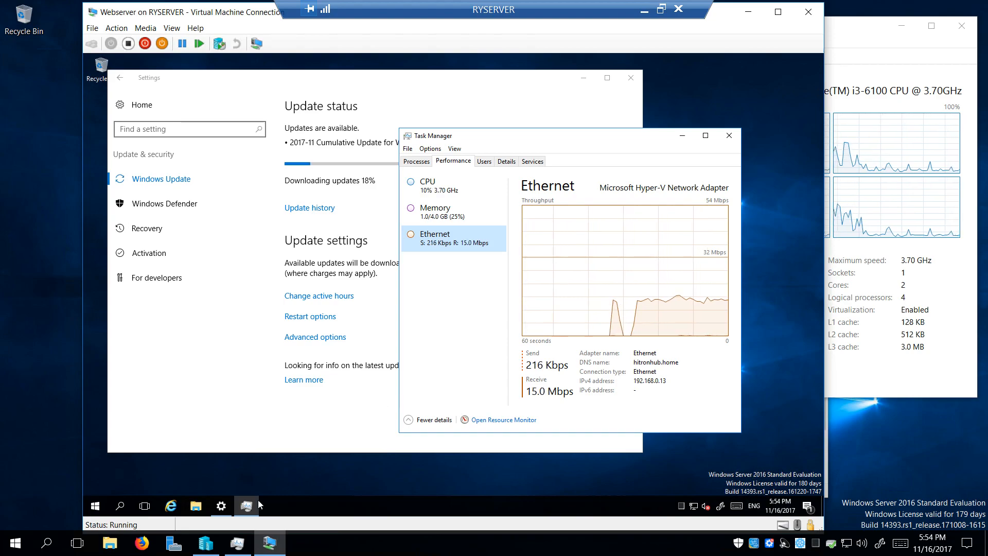
# Check the host Realtek adapter's details (192.168.0.9, DHCP off) via Local Server, then close Network Connections
pyautogui.click(175, 549)
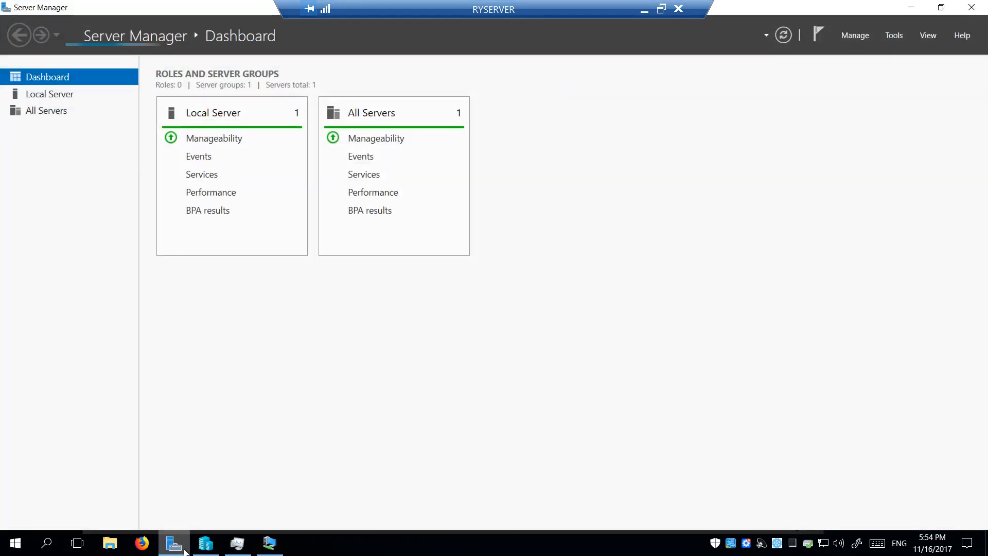
pyautogui.click(58, 97)
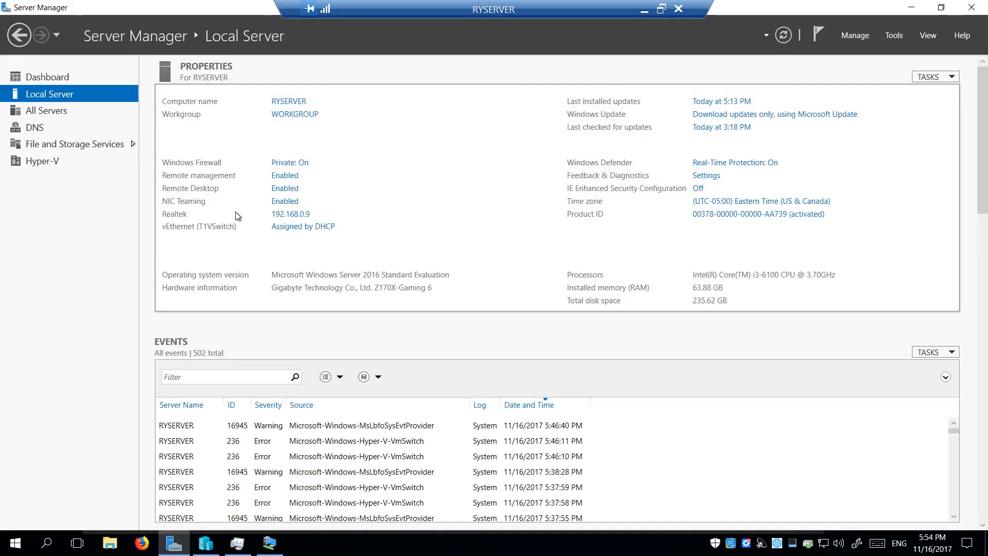
pyautogui.click(300, 215)
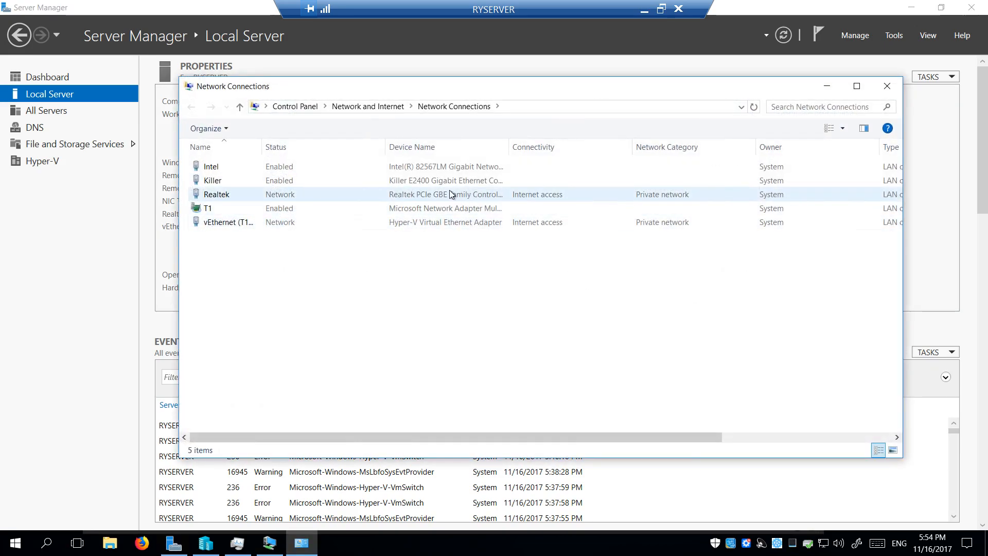
pyautogui.doubleClick(276, 197)
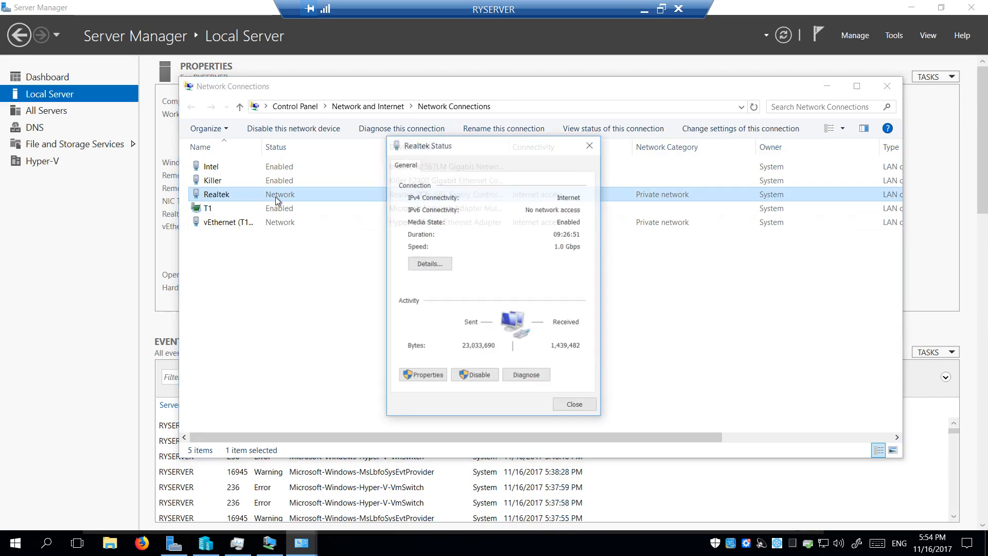
pyautogui.click(425, 264)
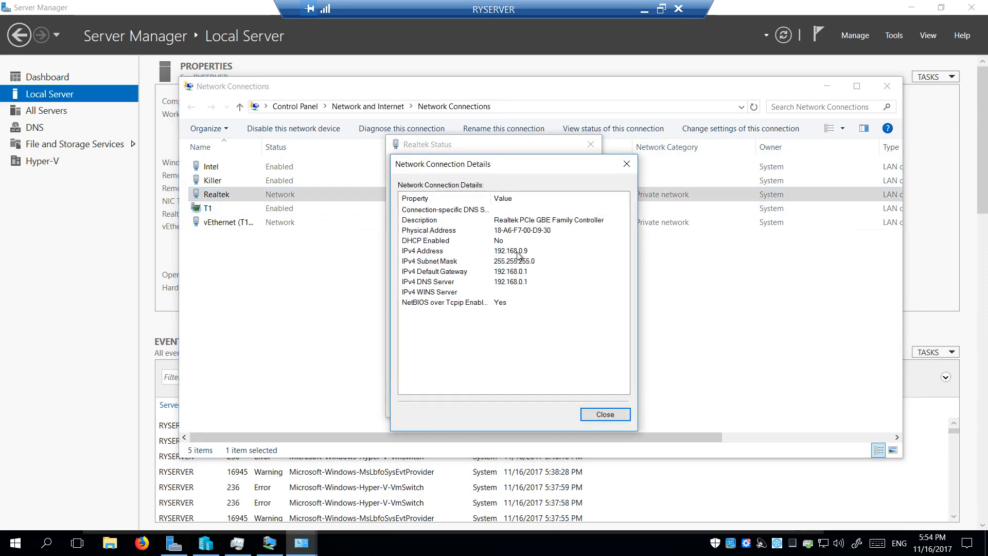
pyautogui.click(605, 415)
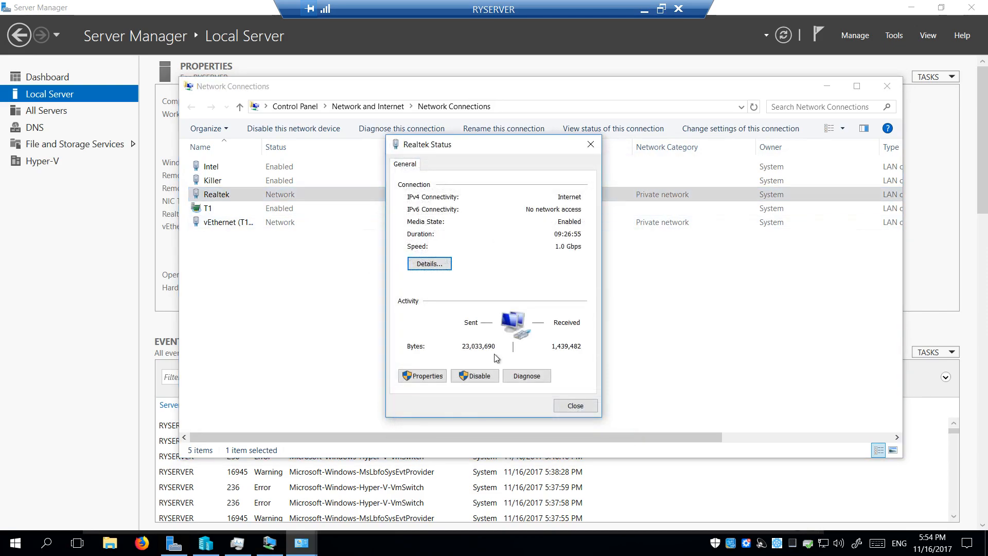
pyautogui.click(574, 404)
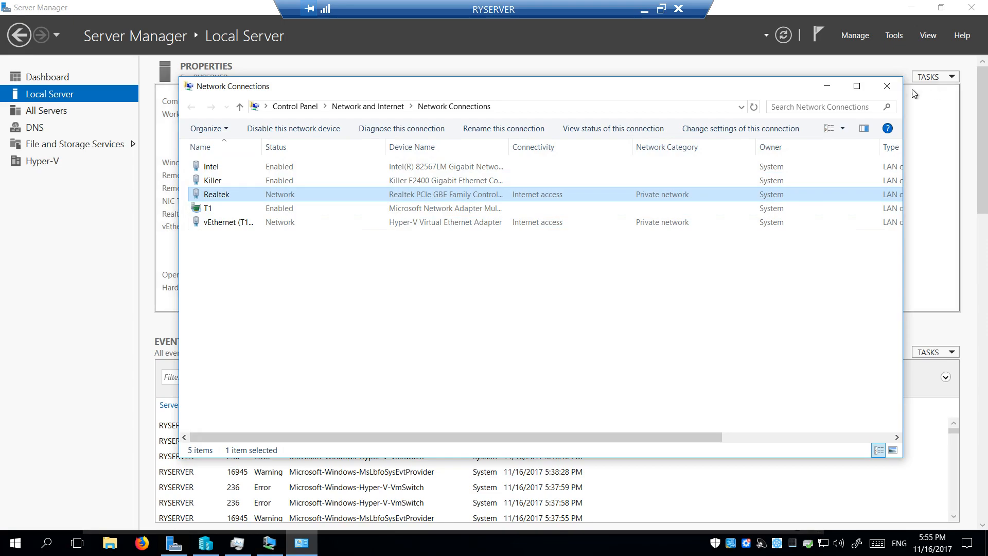
pyautogui.click(887, 86)
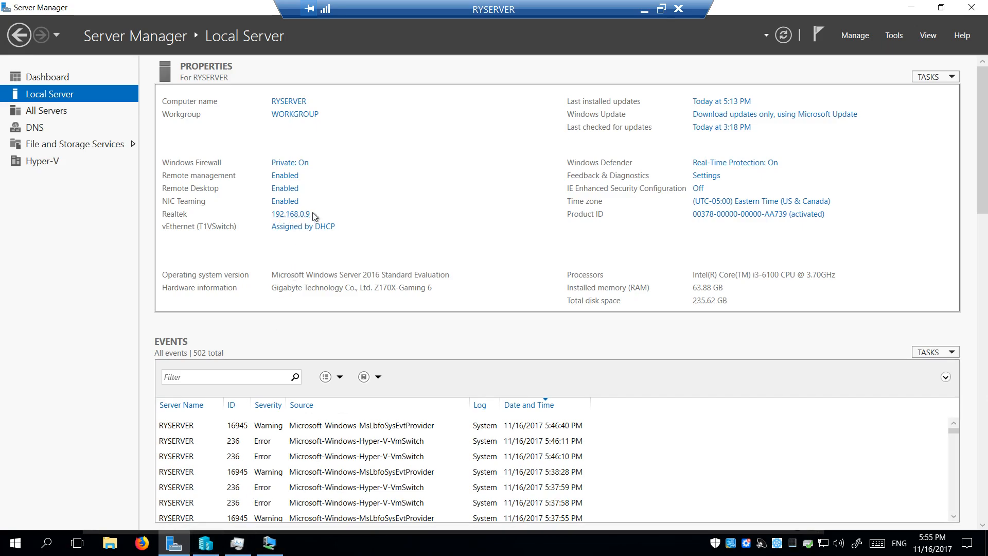
# Check the Webserver VM's update settings and CPU performance in its Task Manager, then close that Task Manager
pyautogui.click(911, 8)
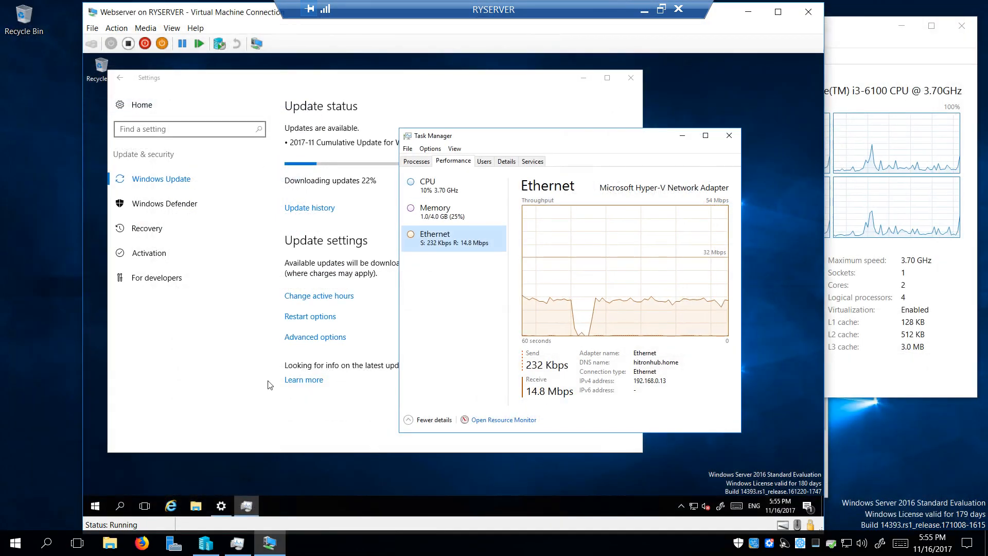
pyautogui.click(208, 363)
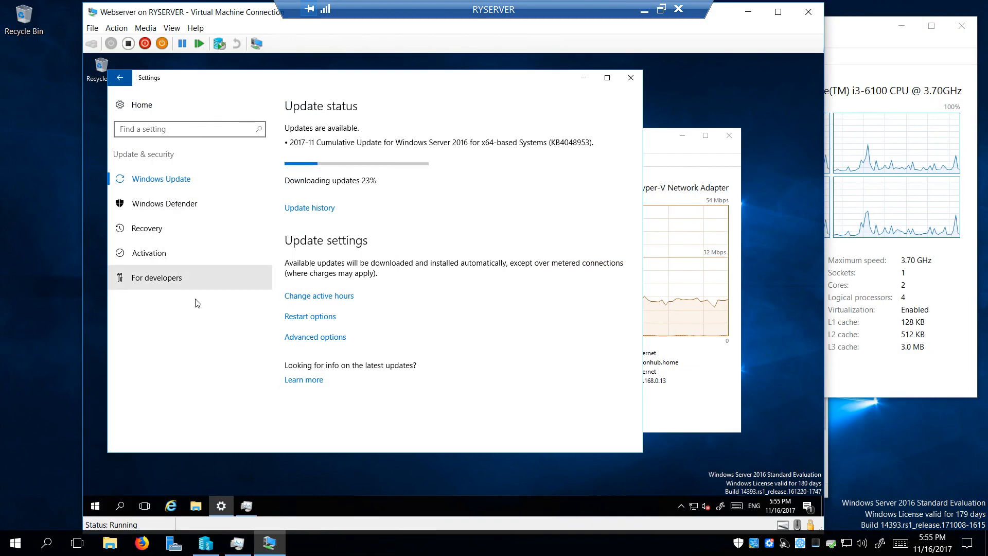
pyautogui.click(659, 145)
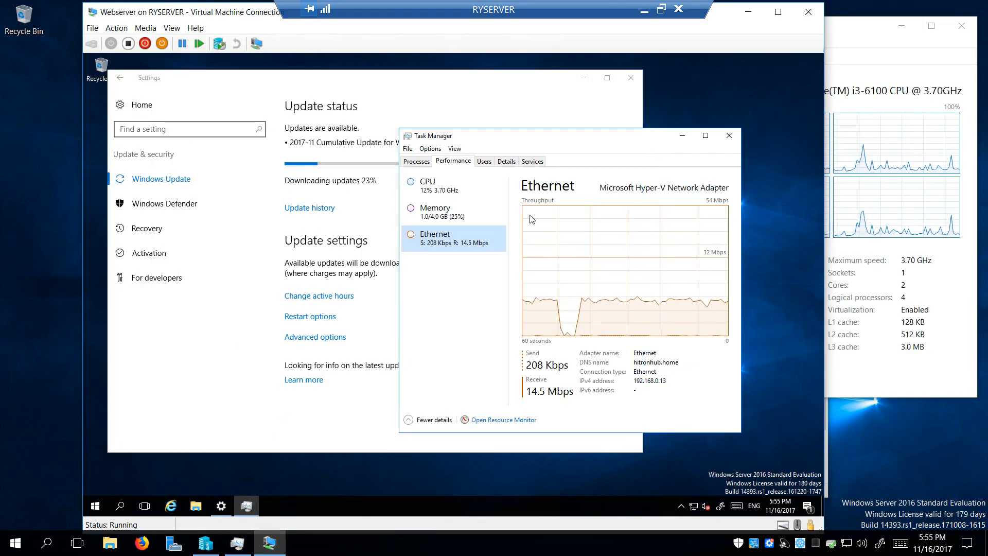
pyautogui.click(465, 196)
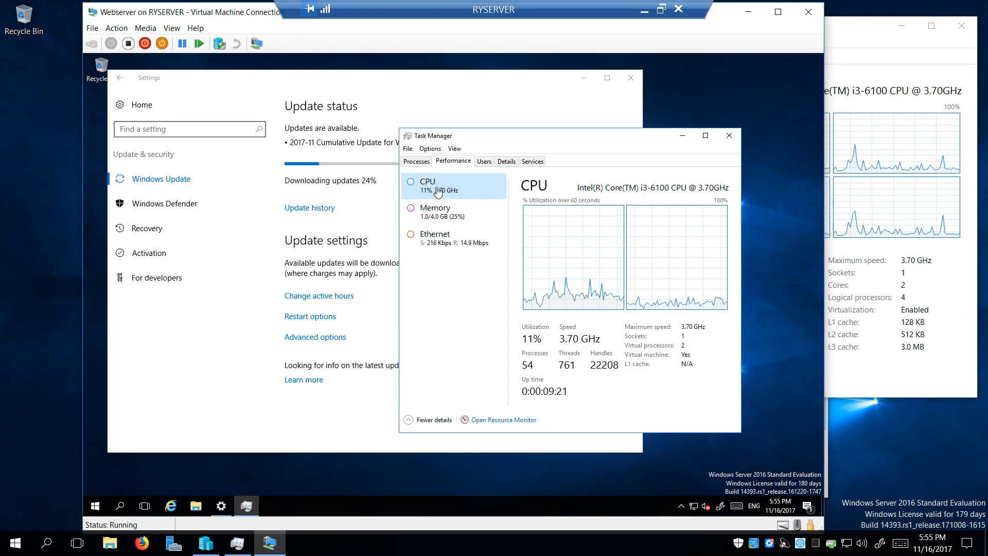
pyautogui.click(729, 135)
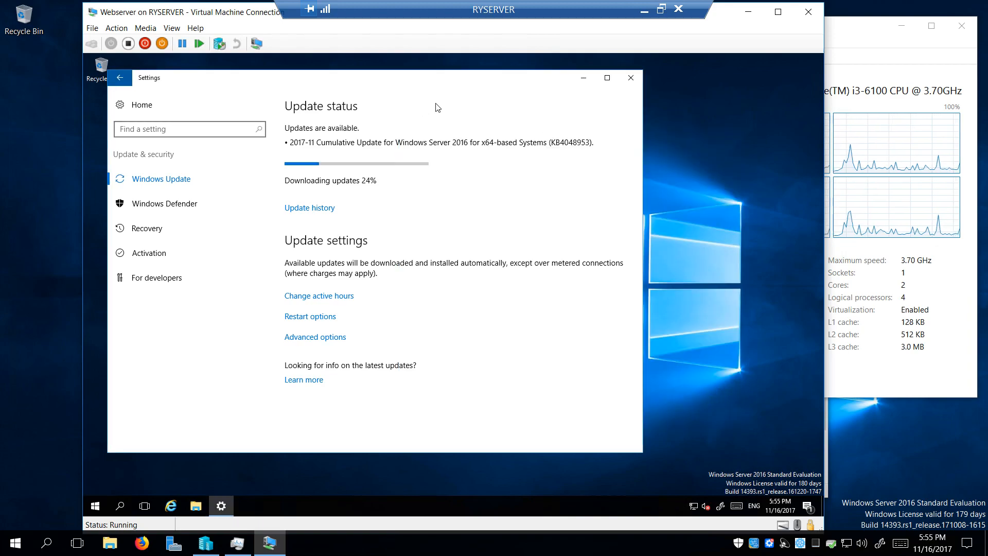
pyautogui.moveTo(346, 89); pyautogui.dragTo(379, 88)
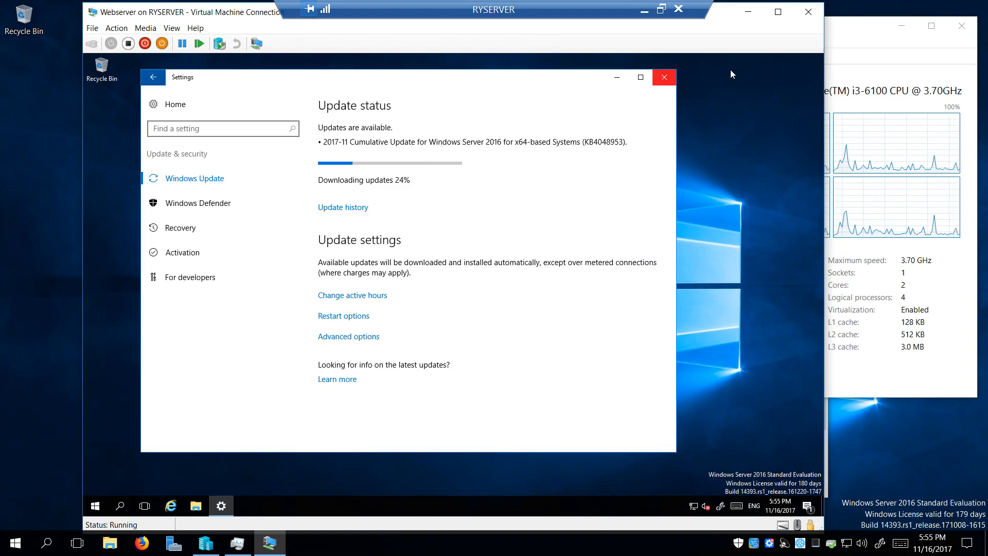
# Close the Webserver VM connection, leaving Hyper-V Manager and the host Task Manager in front
pyautogui.click(809, 13)
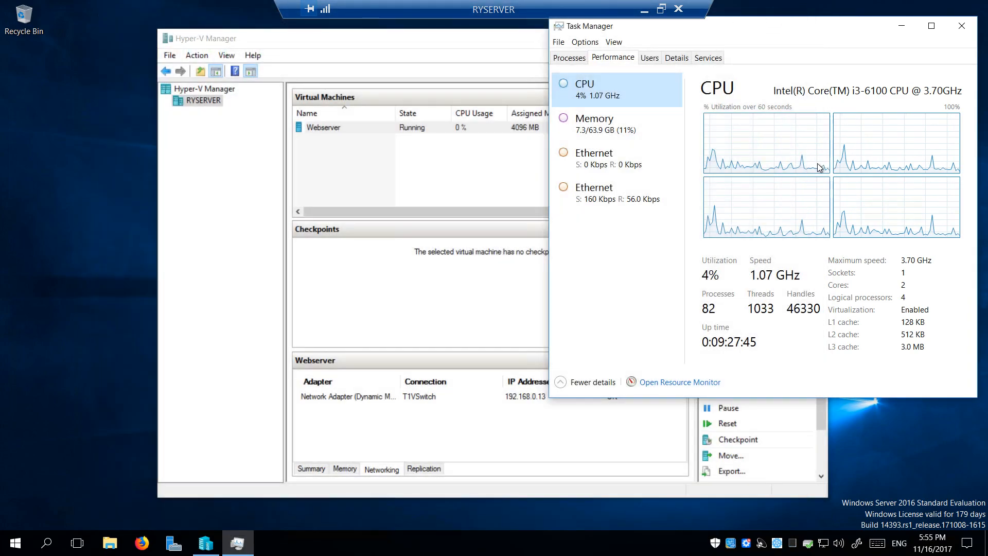
pyautogui.click(412, 41)
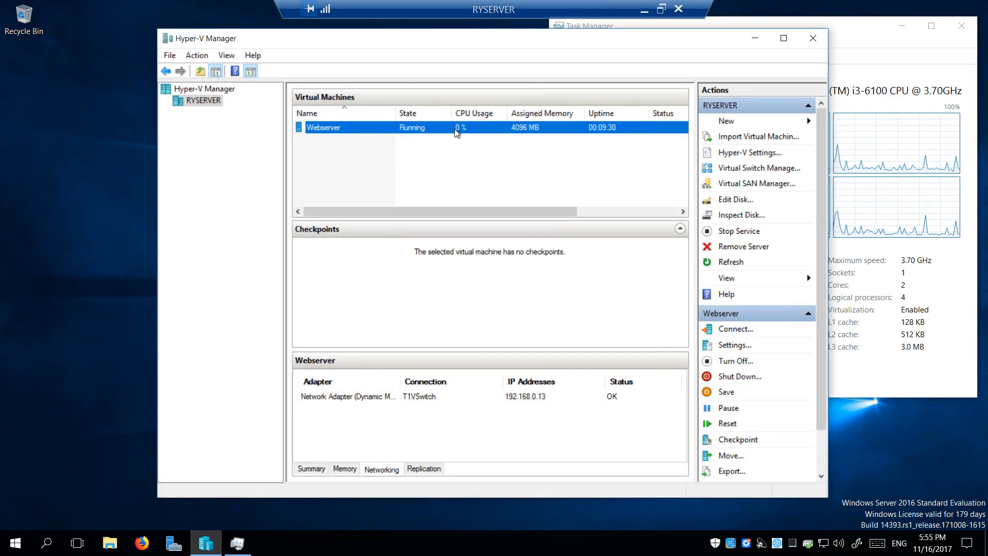
pyautogui.click(870, 29)
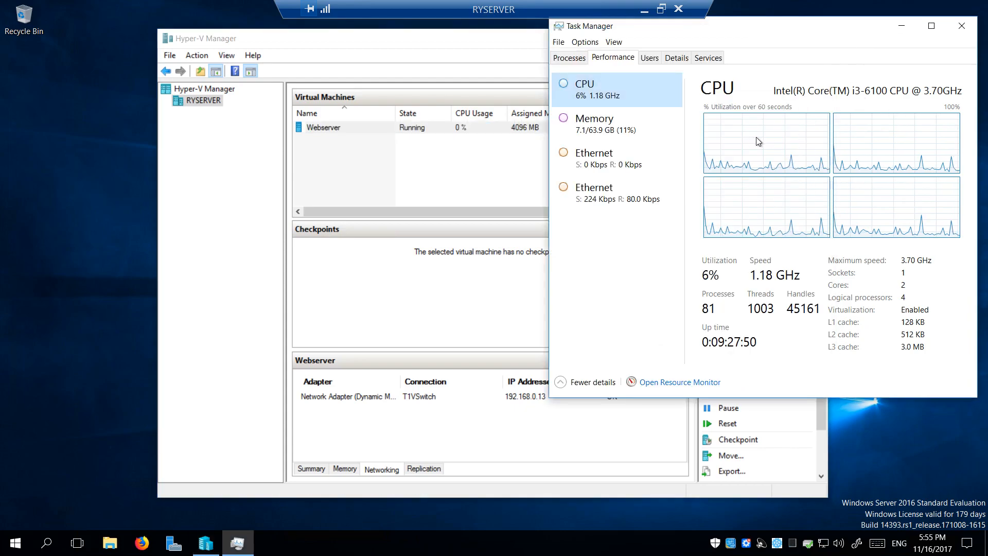
# Browse the host's Documents and empty Downloads folders in File Explorer, then close it
pyautogui.click(16, 547)
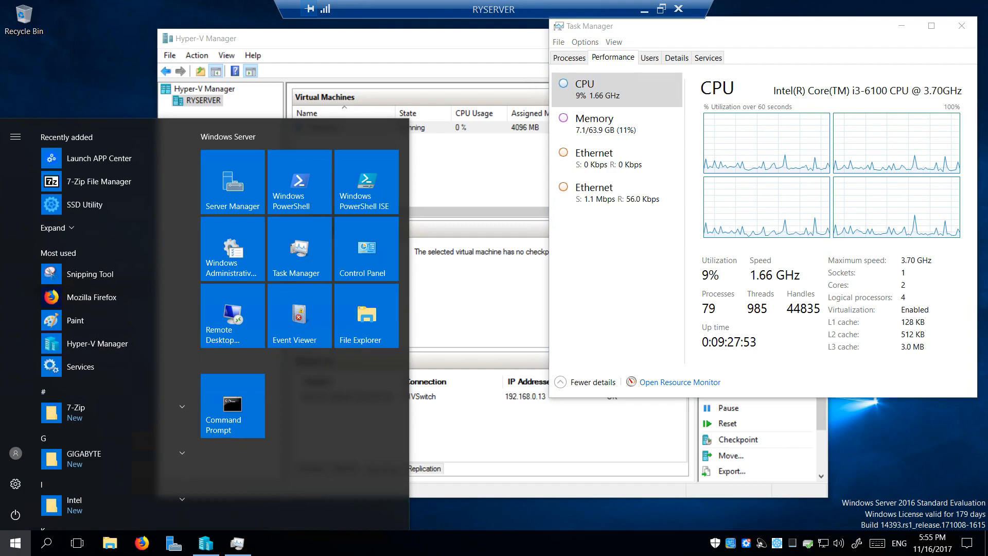
pyautogui.click(114, 548)
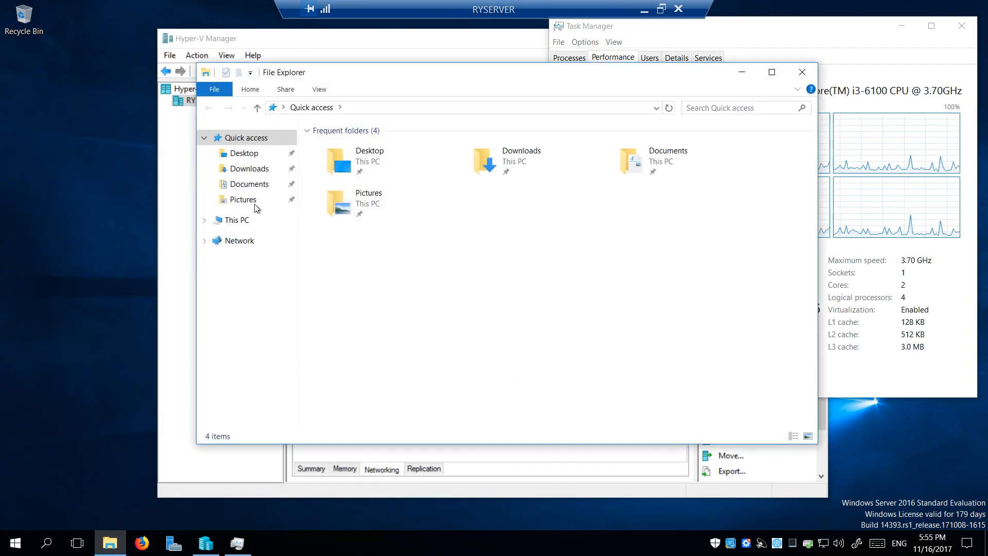
pyautogui.click(256, 186)
pyautogui.click(260, 169)
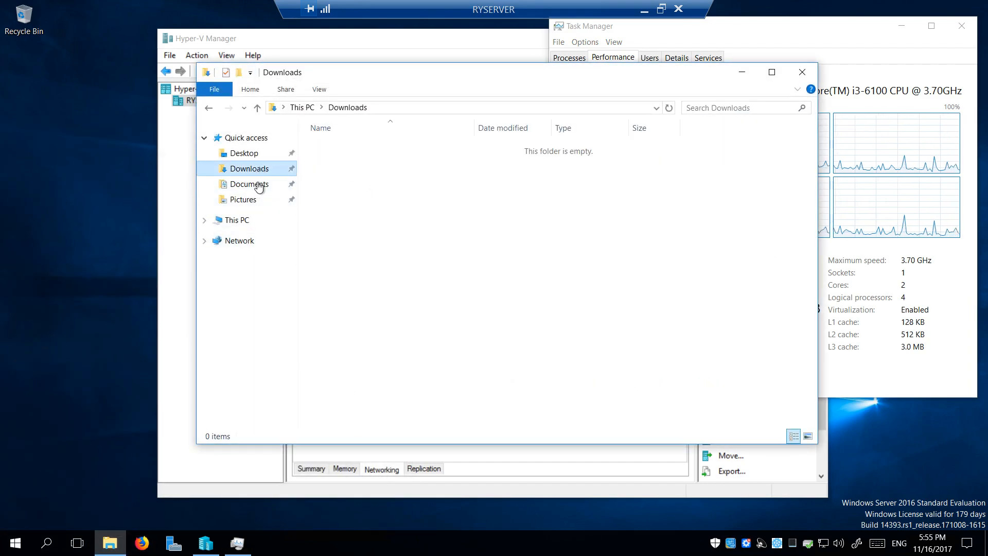
pyautogui.click(800, 72)
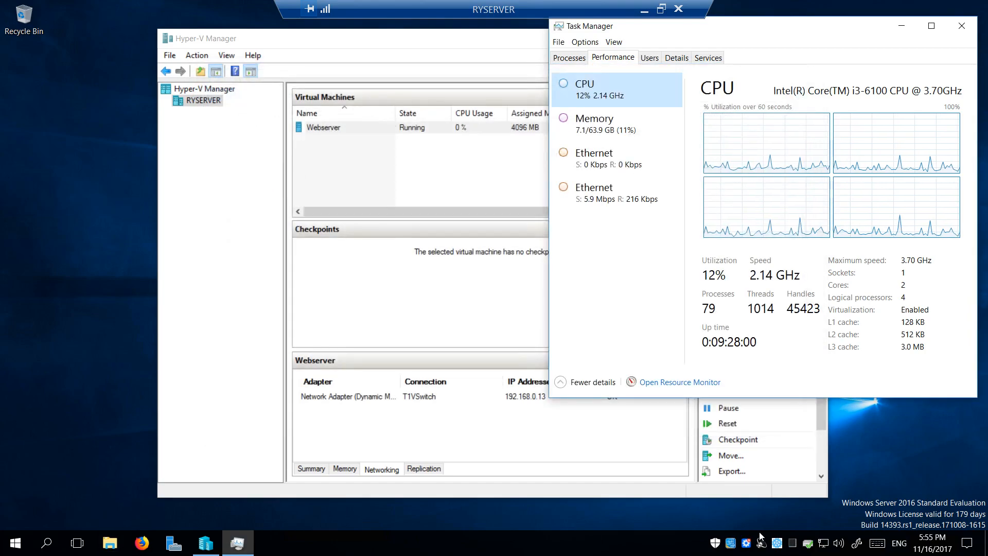
# Launch System Information Viewer from GIGABYTE APP Center and view voltage, temperature and fan readings
pyautogui.click(746, 545)
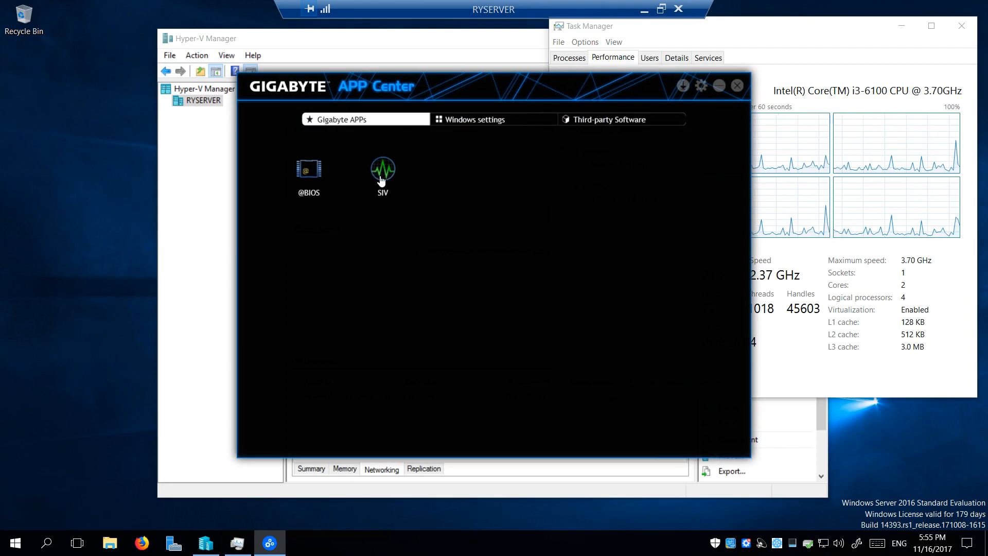
pyautogui.click(381, 180)
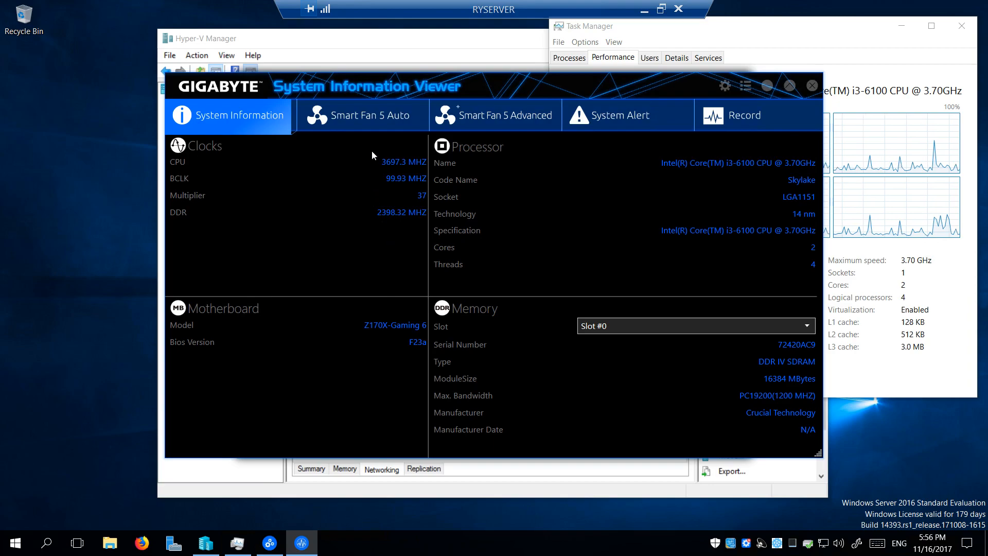
pyautogui.click(627, 122)
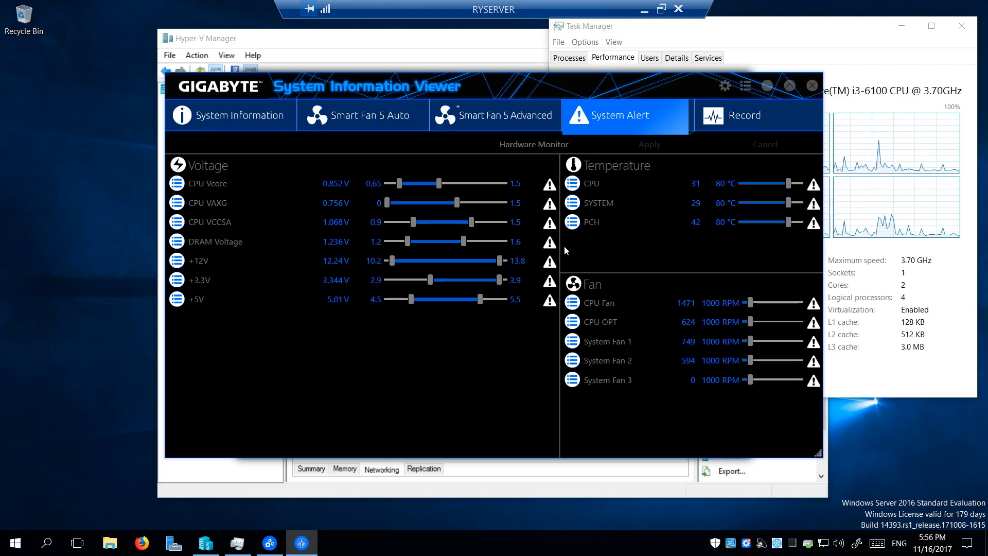
# Review the Smart Fan 5 Advanced curves for CPU OPT and System Fan 1
pyautogui.click(508, 117)
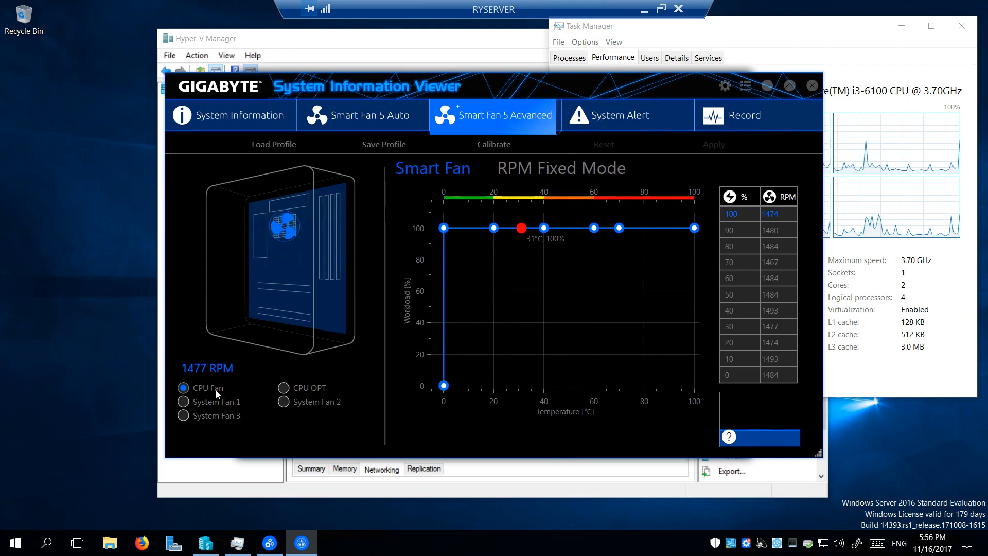
pyautogui.click(283, 388)
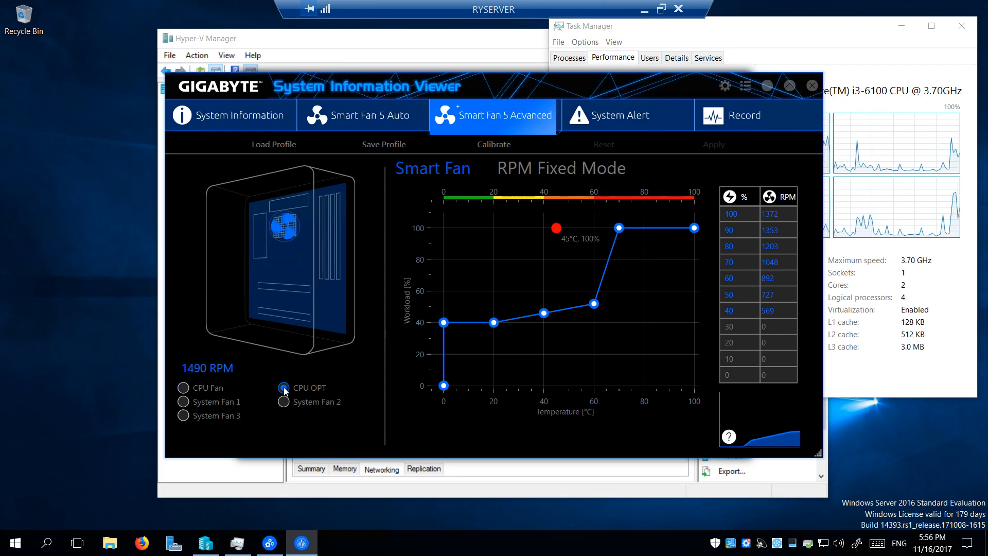
pyautogui.click(199, 401)
pyautogui.click(234, 115)
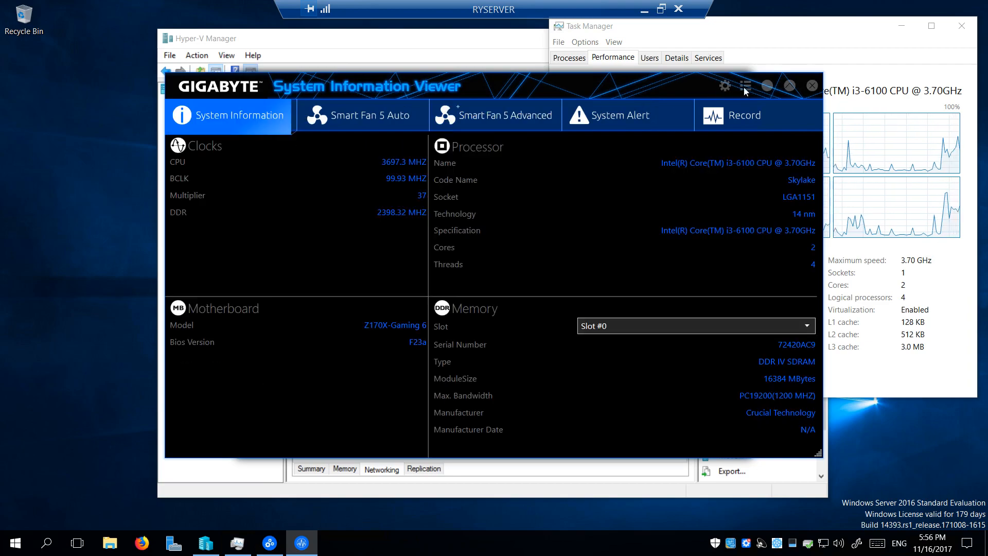
# Close System Information Viewer, APP Center and the host Task Manager
pyautogui.click(812, 86)
pyautogui.click(718, 88)
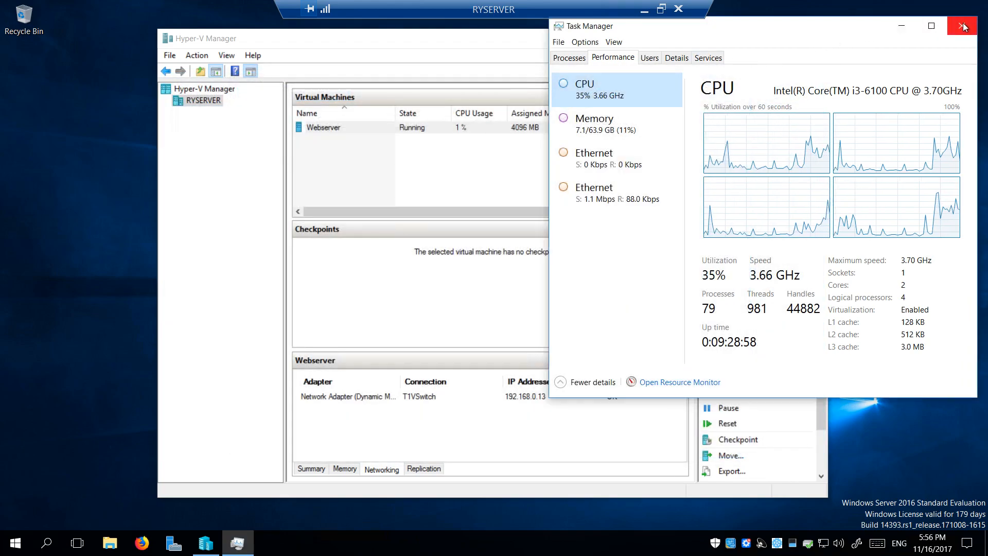
pyautogui.click(961, 25)
# Close Hyper-V Manager and minimize the RYSERVER remote session window
pyautogui.click(813, 38)
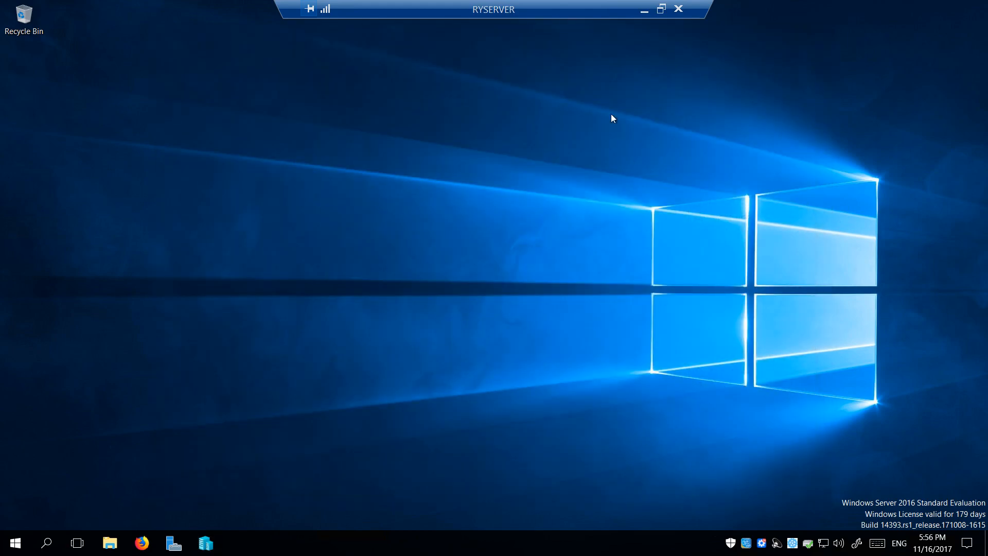
pyautogui.click(643, 14)
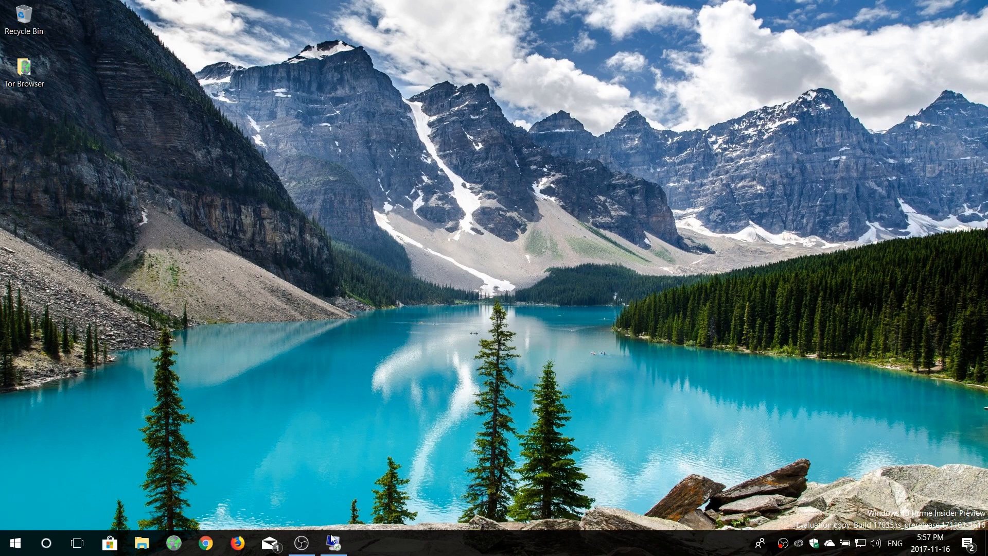
# Restore the RYSERVER session, disconnect it, and bring OBS Studio to the front
pyautogui.moveTo(334, 543)
pyautogui.click(337, 545)
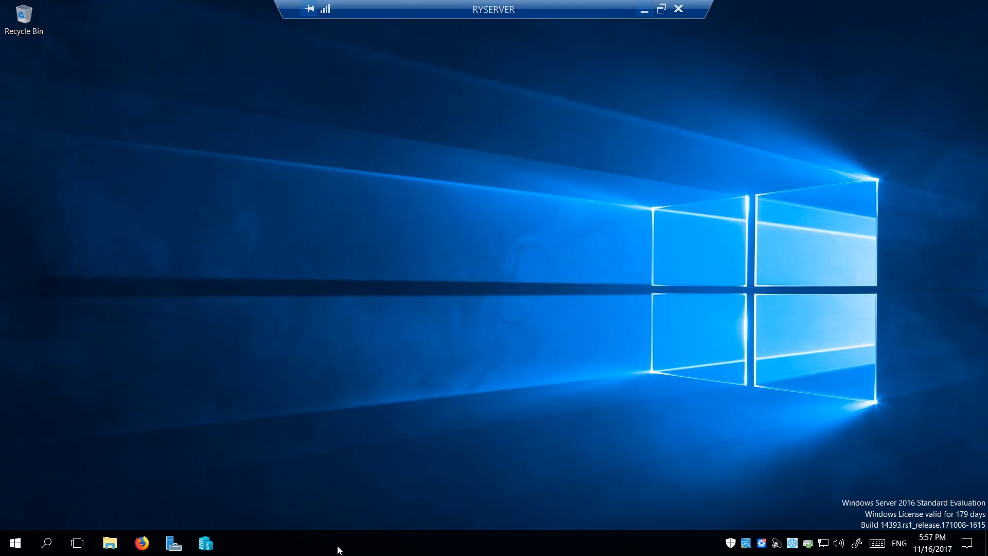
pyautogui.click(678, 8)
pyautogui.click(310, 543)
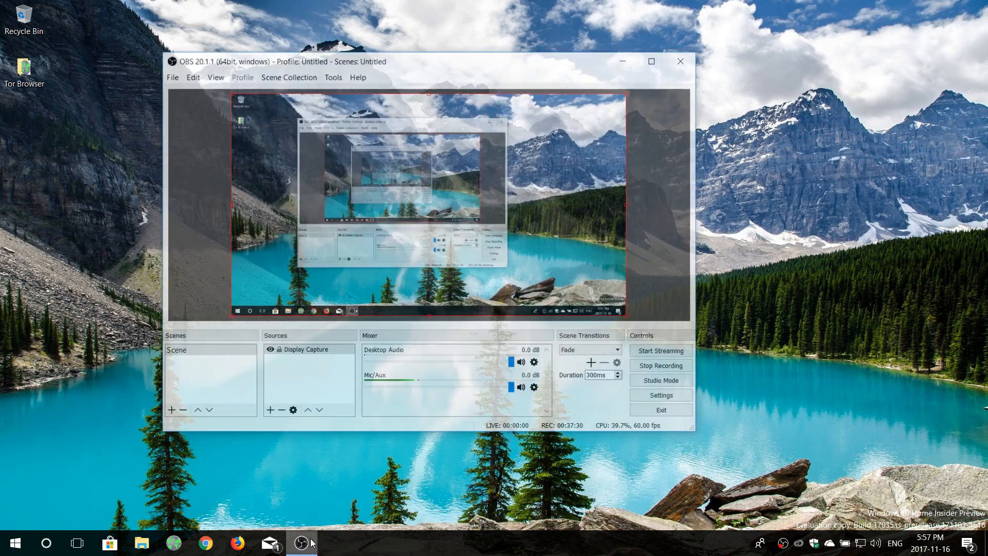